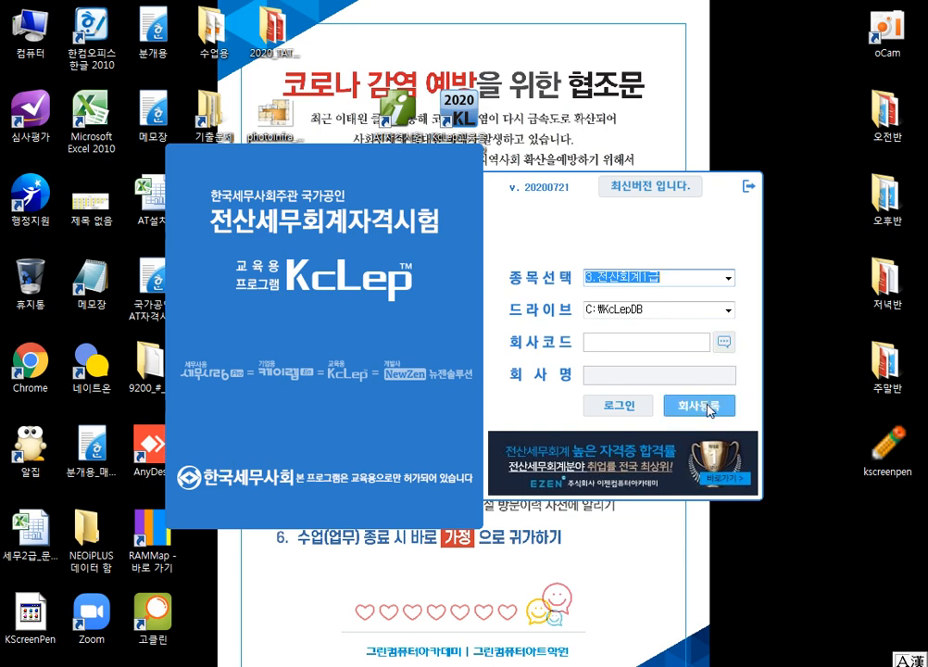
Step: Look up company code 387 and log in to (주)봉천산업 under 3.전산회계1급
click(725, 344)
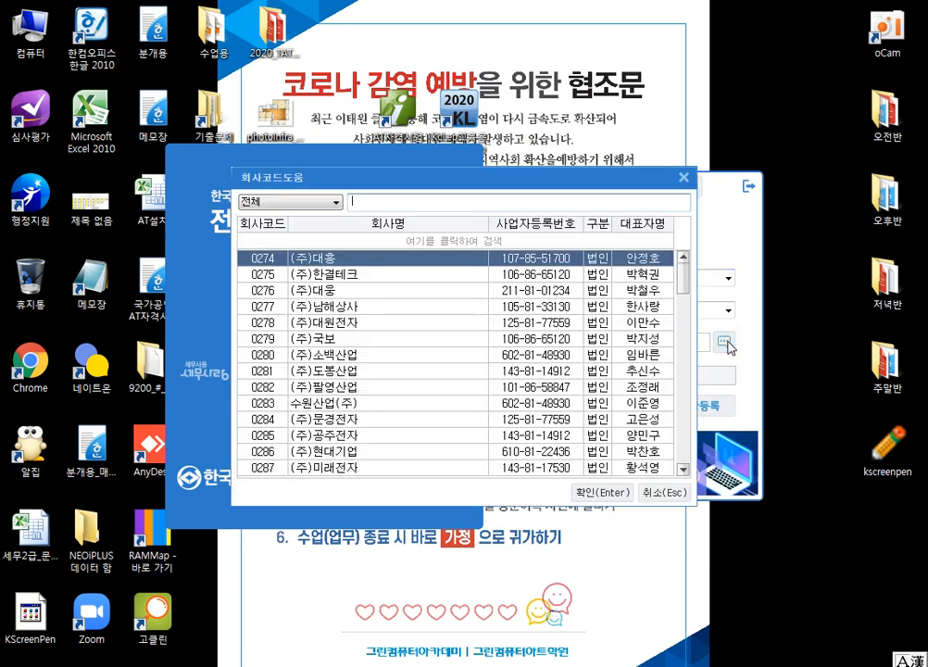
text(387)
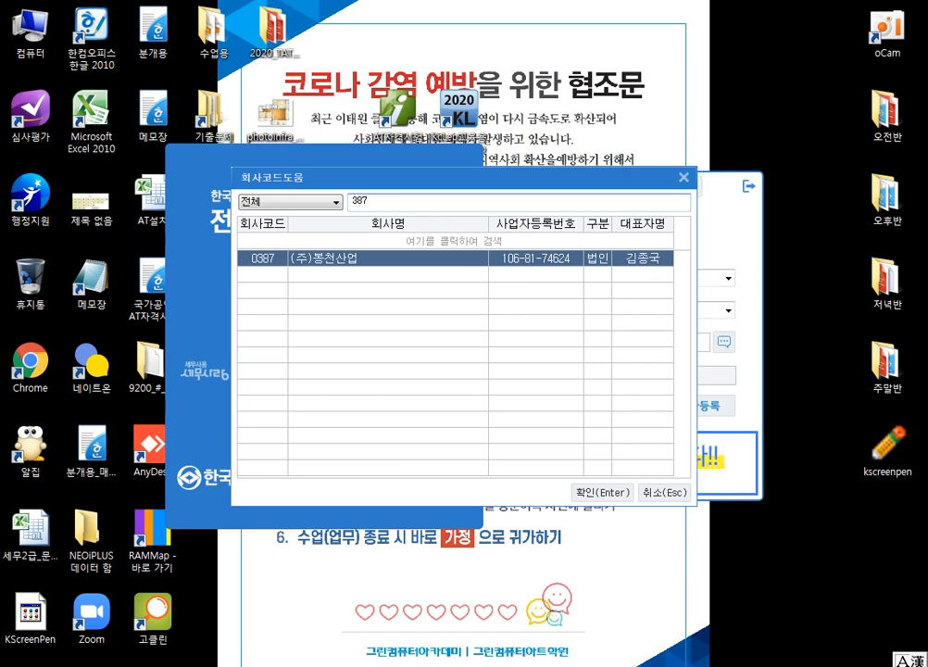
key(Return)
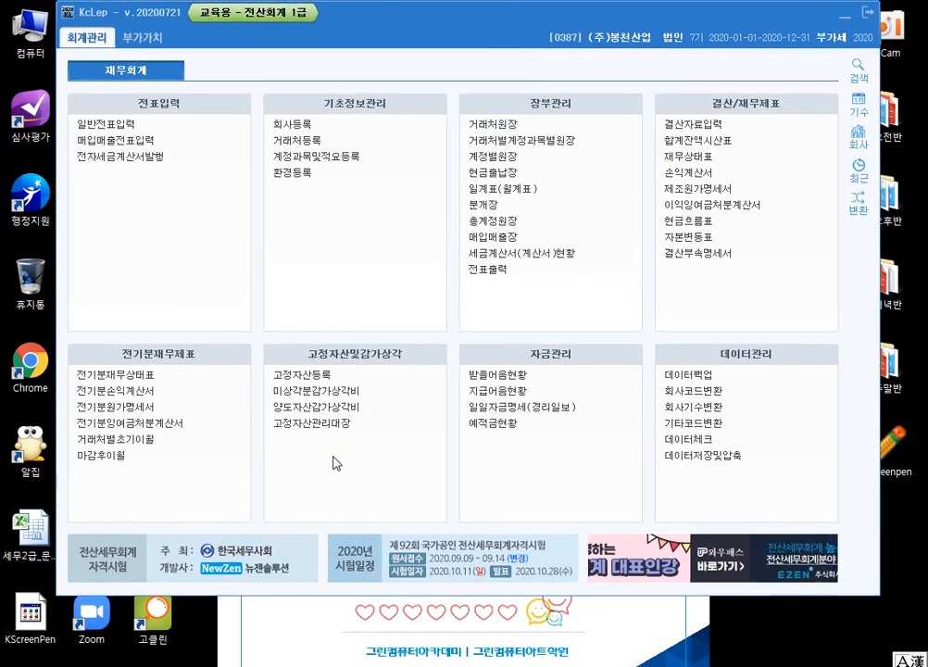
Step: Open the PDF "2020 마스터 전산회계1급 본문-20.01.08" from the 주말반 folder and hide its page thumbnails
mouse_move(193, 666)
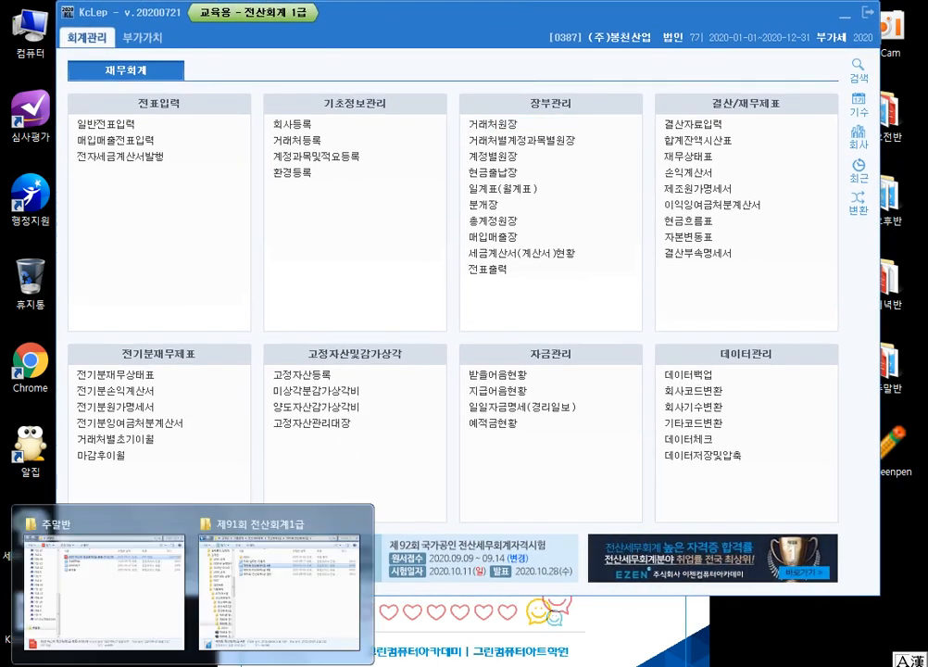
click(128, 647)
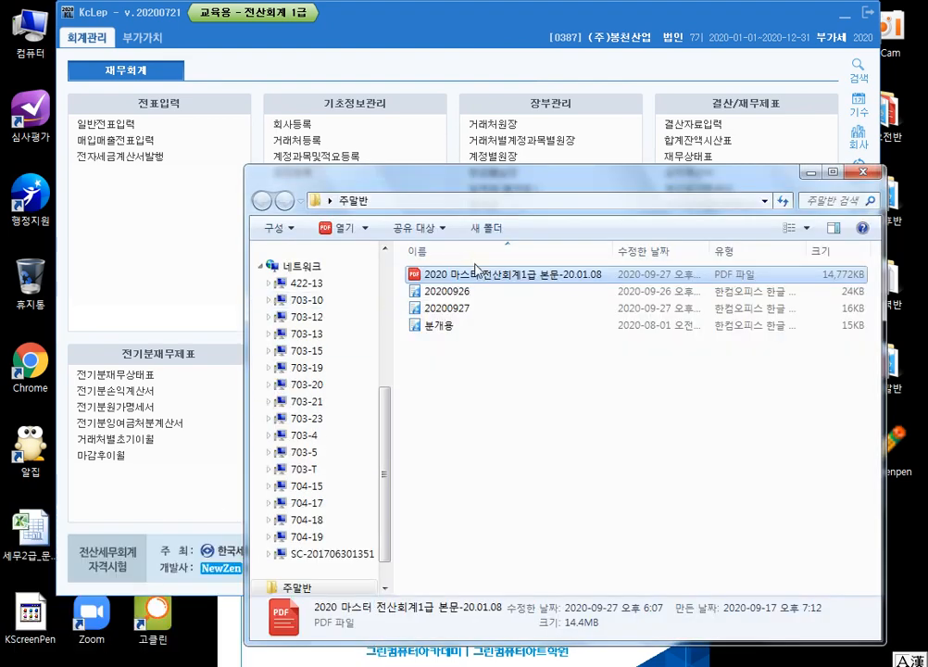
double_click(491, 278)
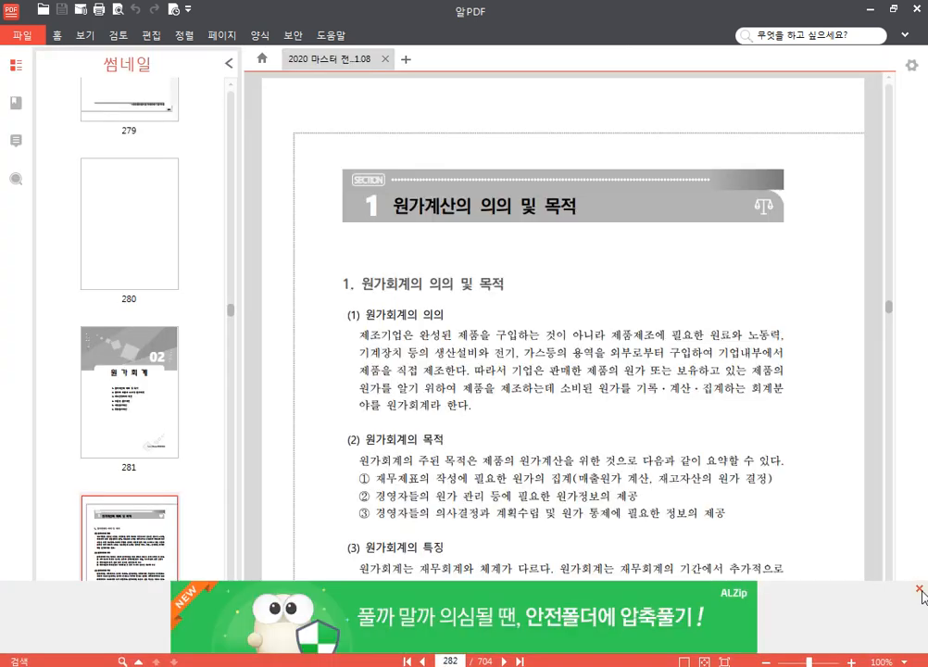
click(228, 65)
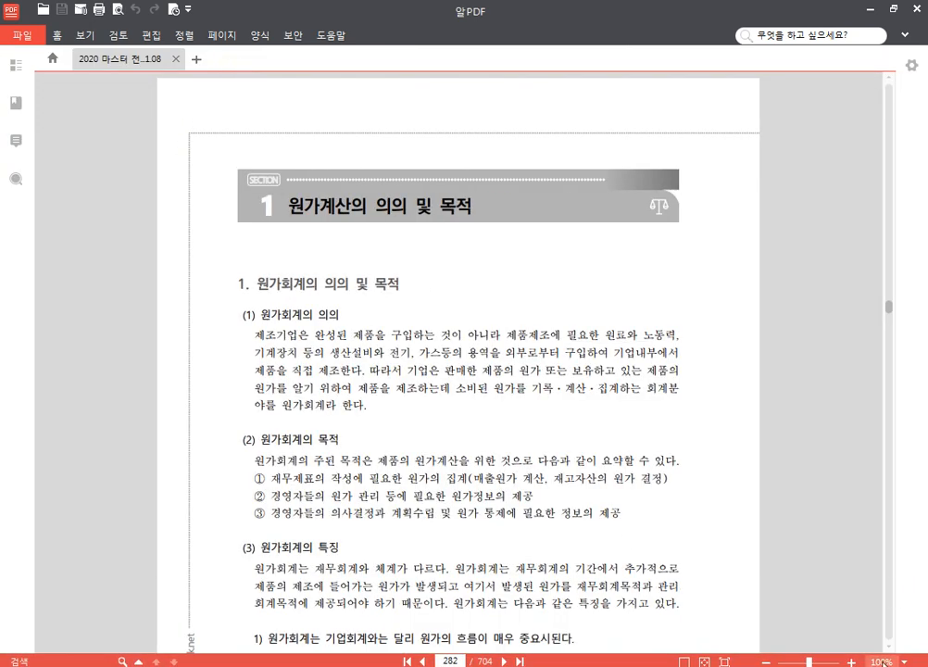
drag(893, 661, 836, 662)
text(659)
key(Return)
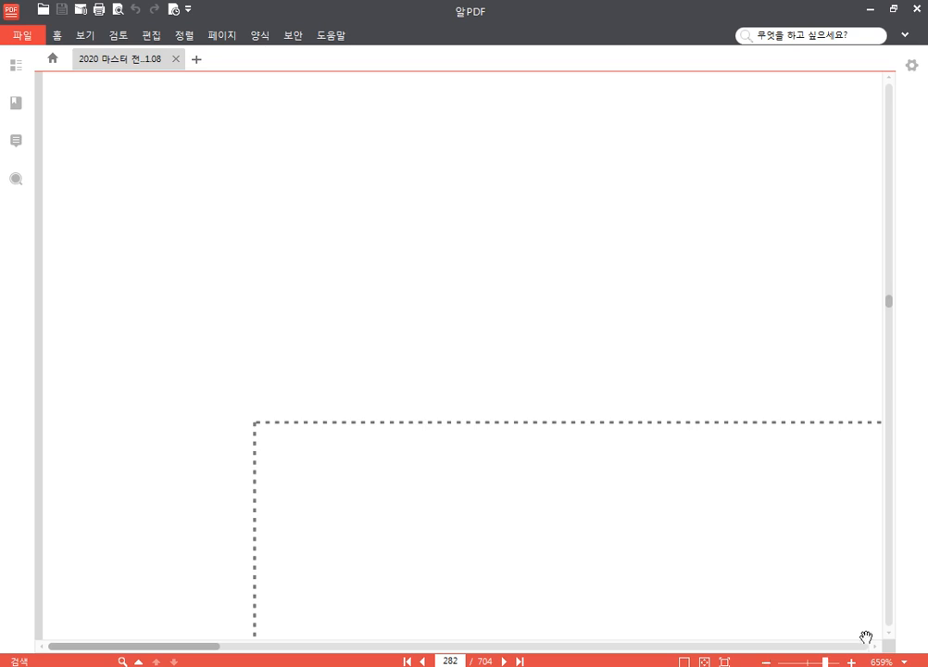
Step: Set the PDF zoom level to 135%
click(881, 662)
text(135)
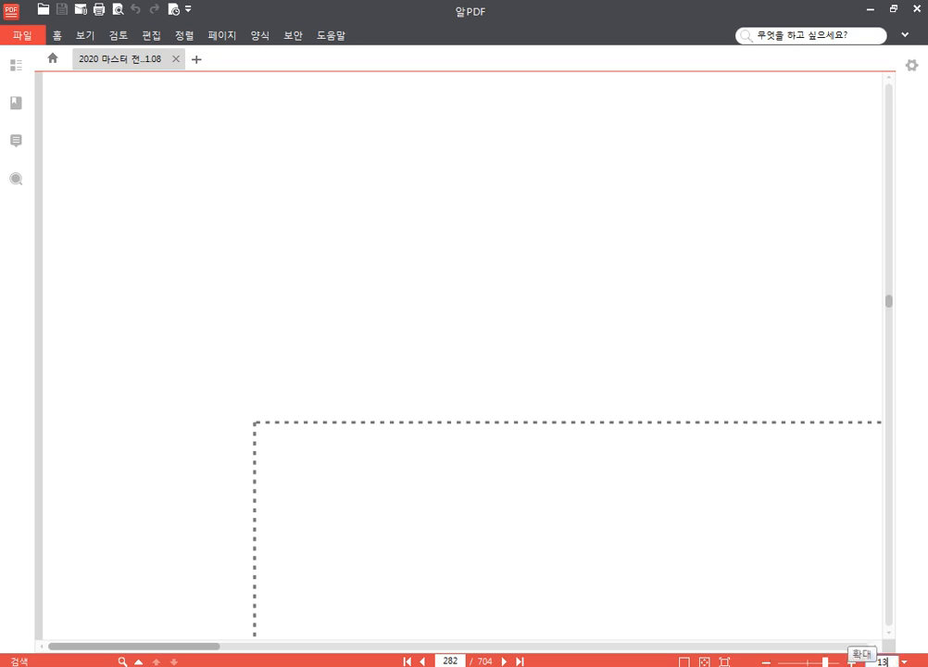
key(Return)
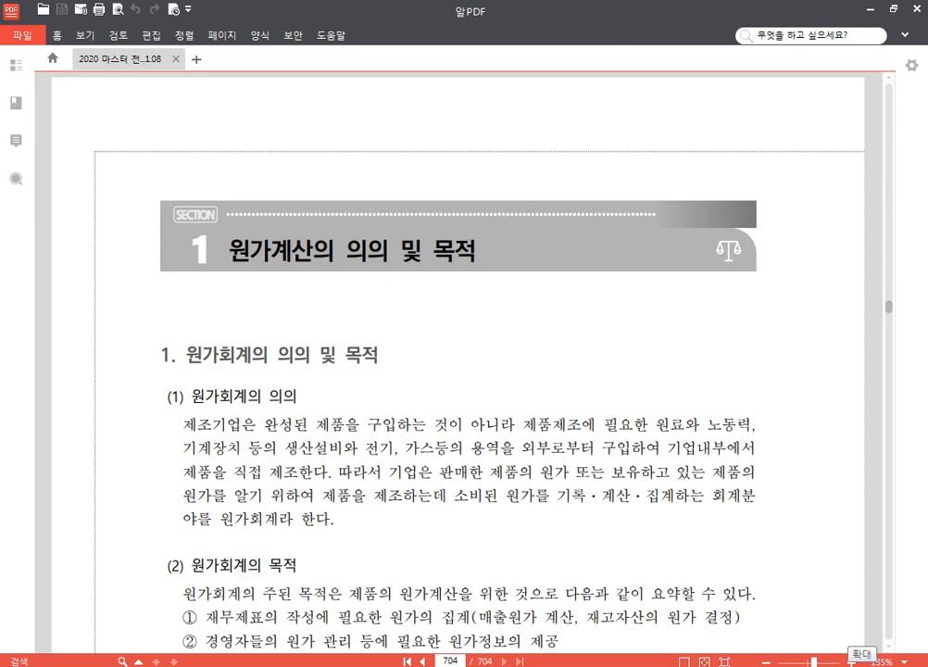
Step: Go to page 659 of the PDF and read the 문제1 exercises on 기초정보관리
click(451, 661)
text(659)
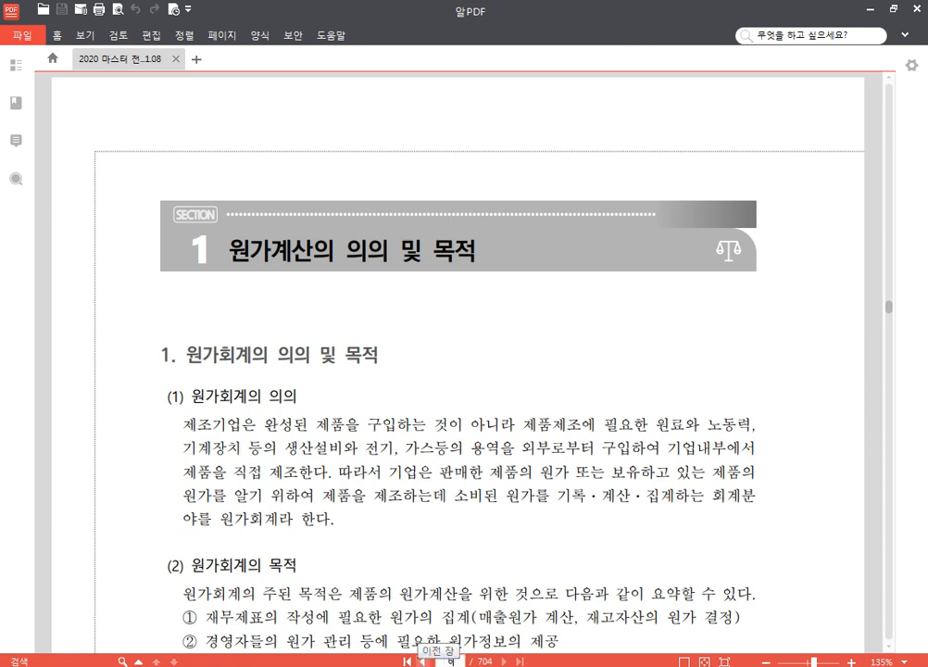
key(Return)
scroll(227, 366, down, 4)
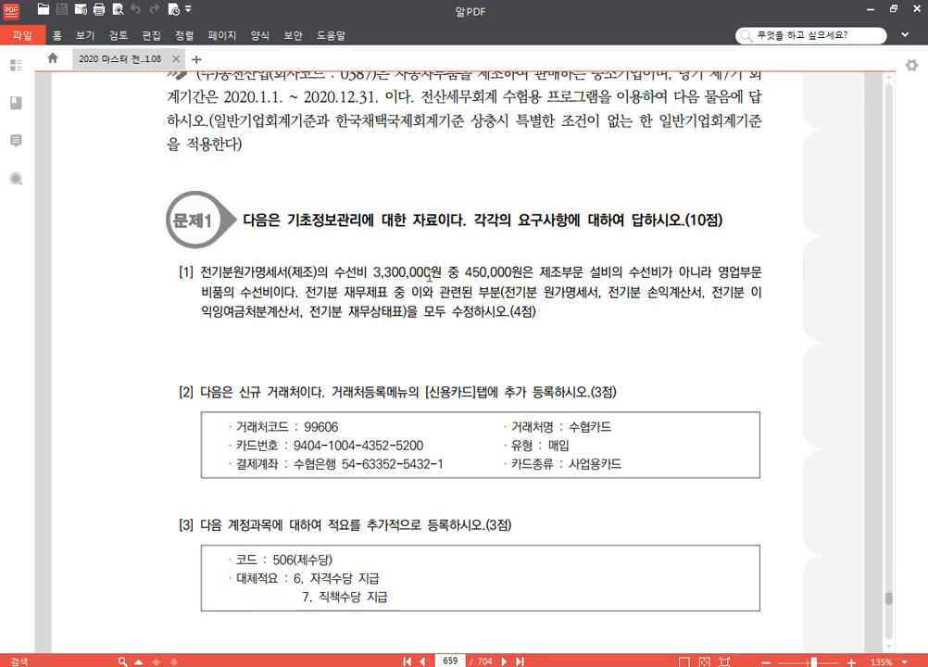
Step: Switch to KcLep, open the 전기분원가명세서 and select the amount of account 0520 수선비
click(372, 665)
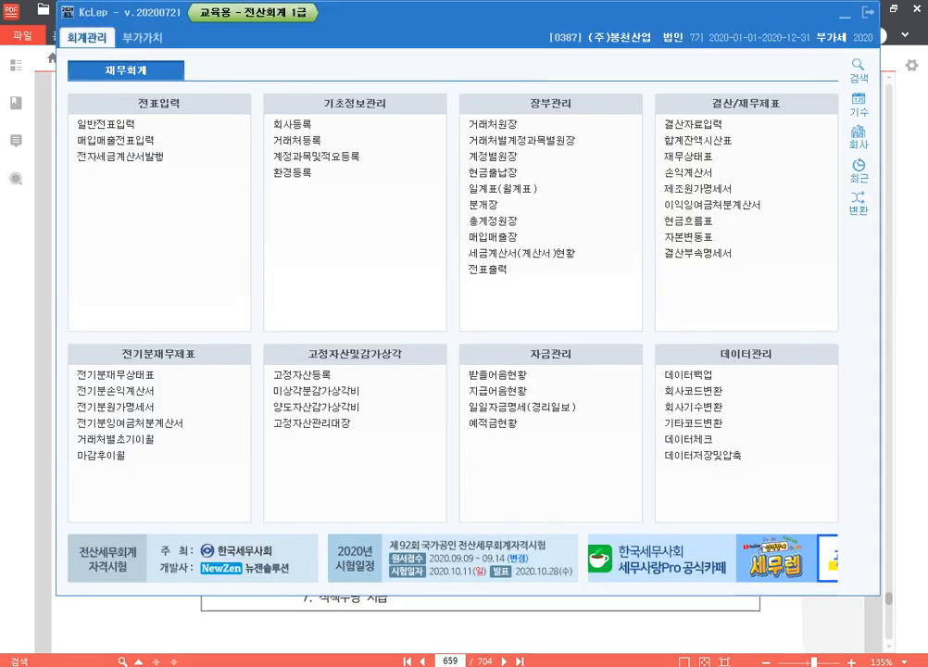
click(149, 409)
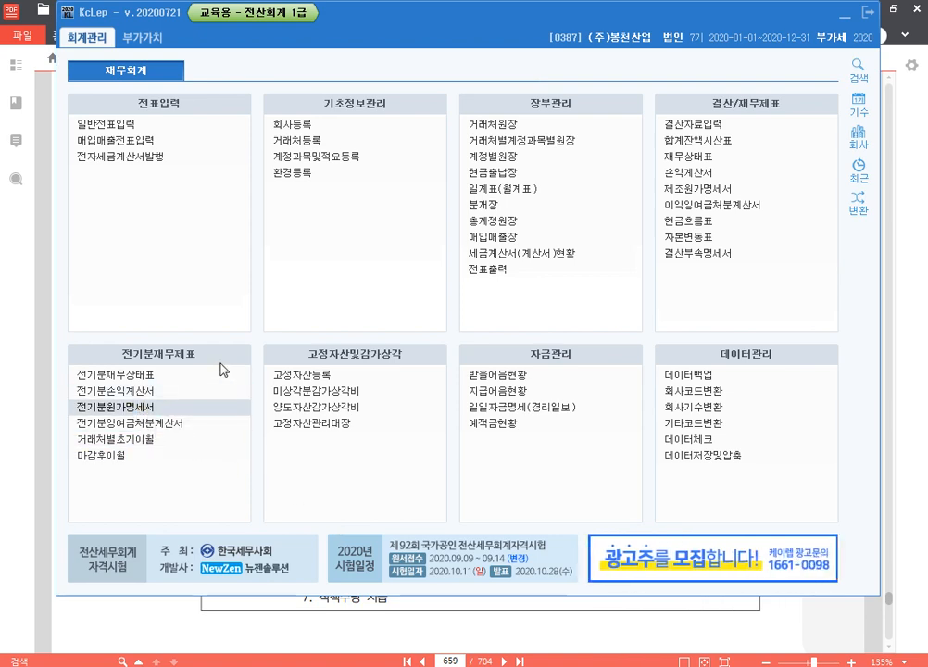
click(298, 229)
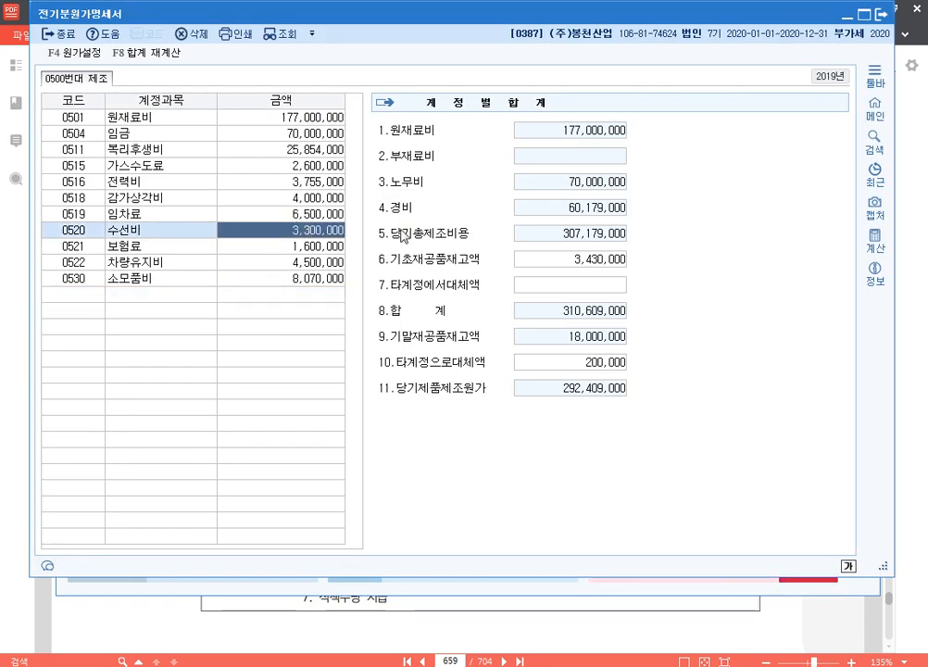
Step: Subtract 450,000 from the 0520 수선비 amount of 3,300,000 with the built-in calculator, keeping the account list uncovered
click(874, 242)
key(minus)
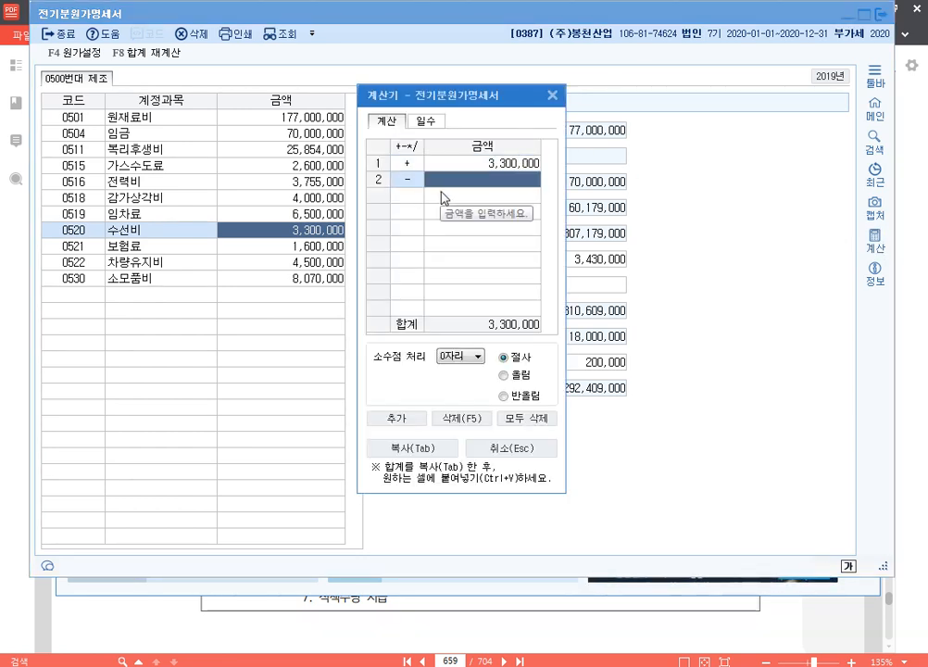
text(450,000)
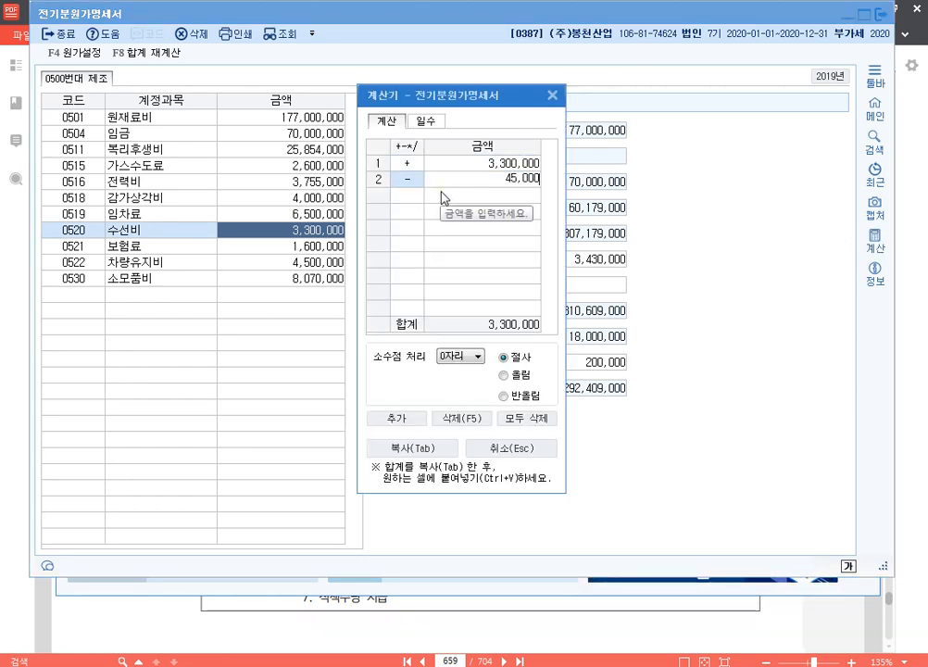
key(Return)
drag(459, 100, 521, 56)
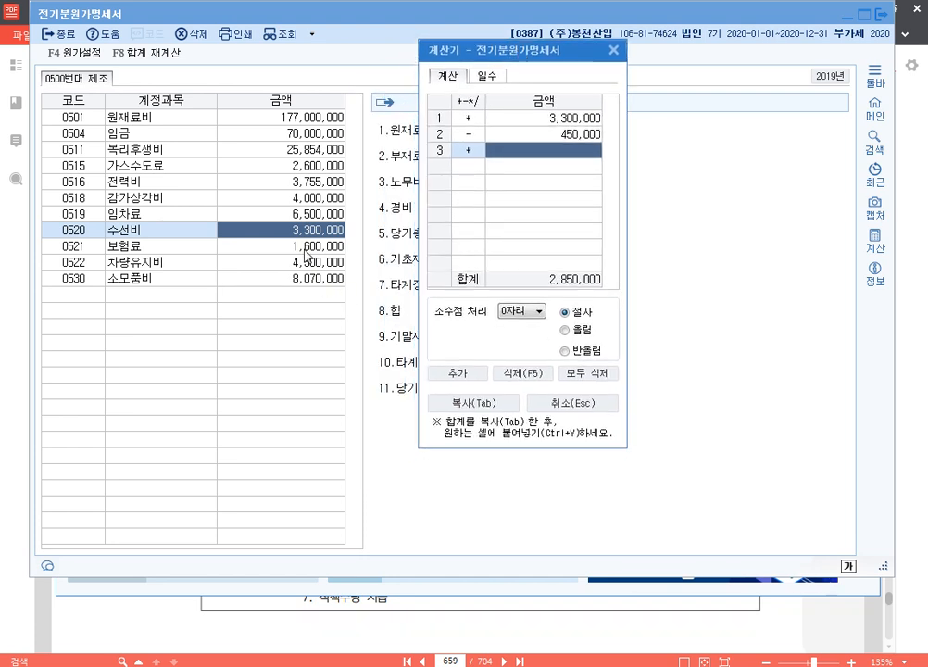
Step: Set the 0520 수선비 amount to 2,850,000 and close the 전기분원가명세서
click(306, 236)
text(2850000)
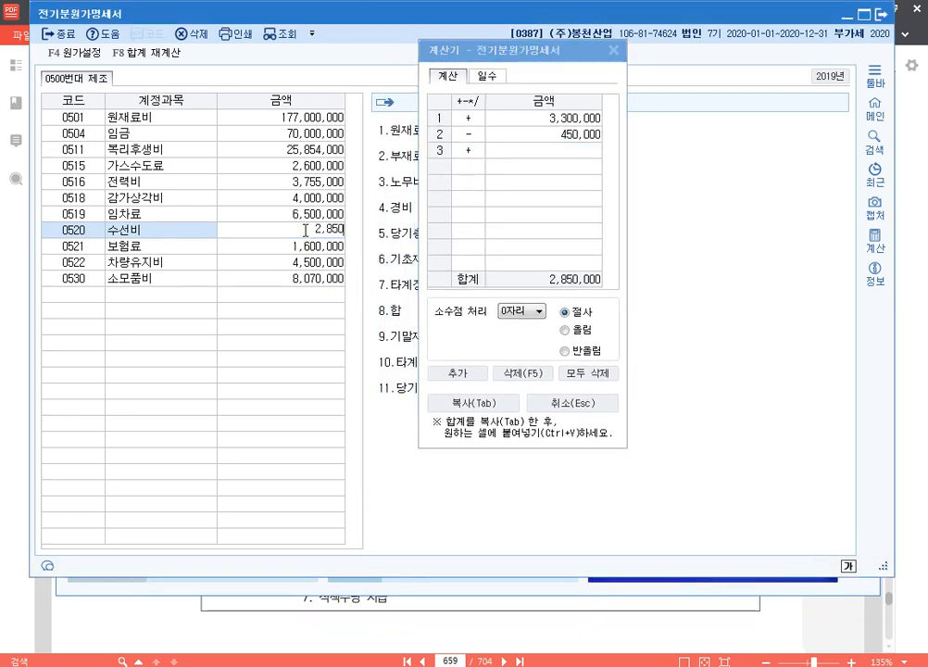
key(Return)
key(Up)
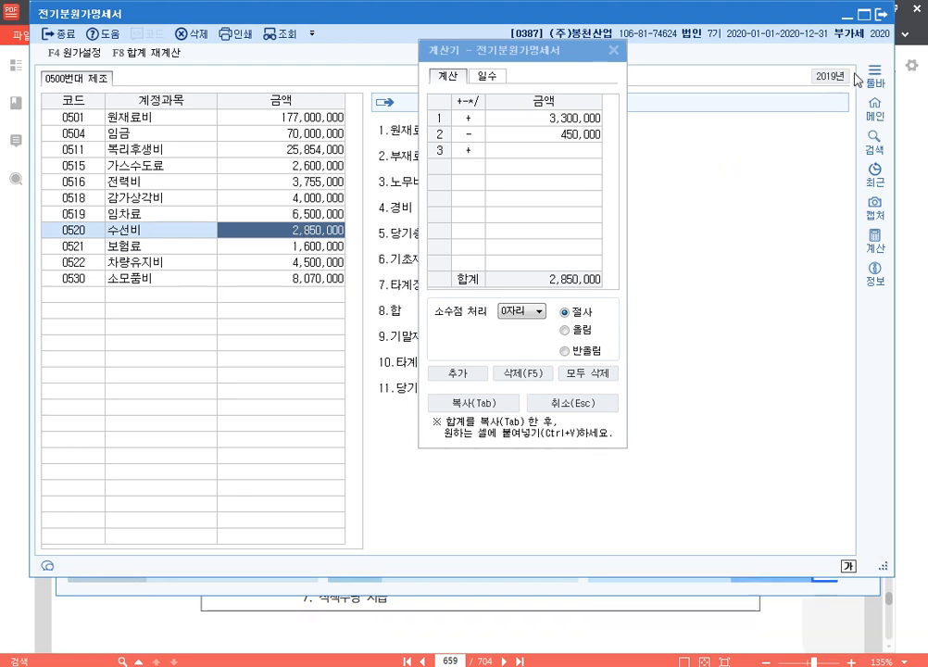
click(882, 13)
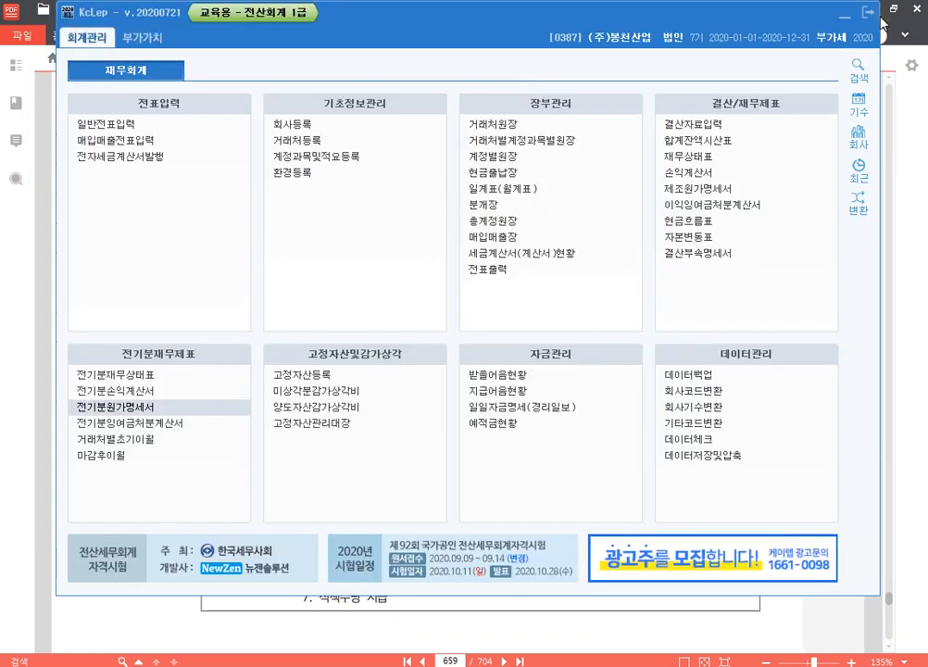
Step: Open the 전기분손익계산서 and add 450,000 to the 0820 수선비 amount of 3,200,000 with the built-in calculator
click(148, 400)
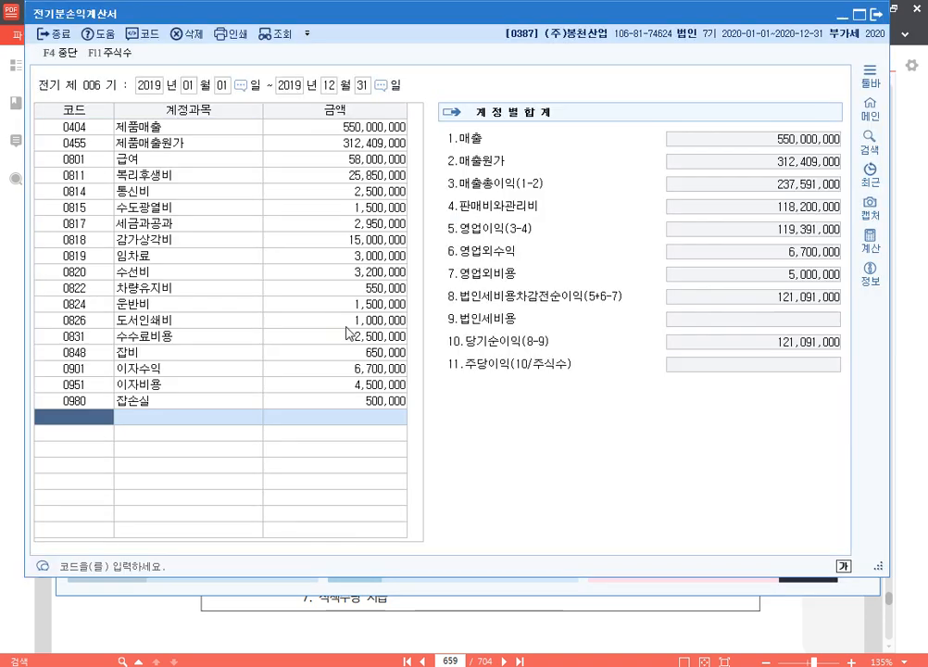
click(401, 273)
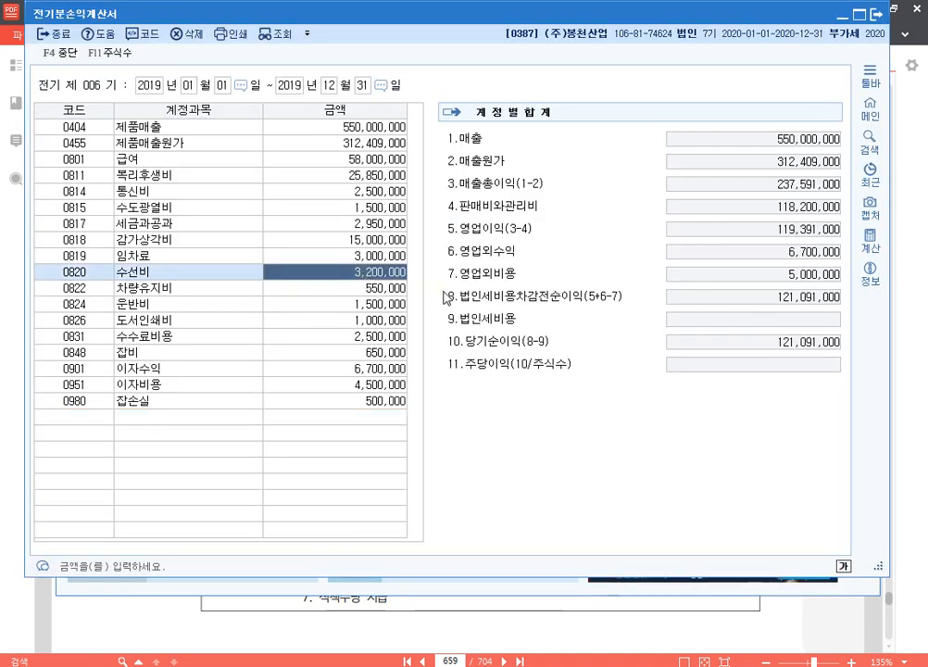
click(871, 241)
text(3)
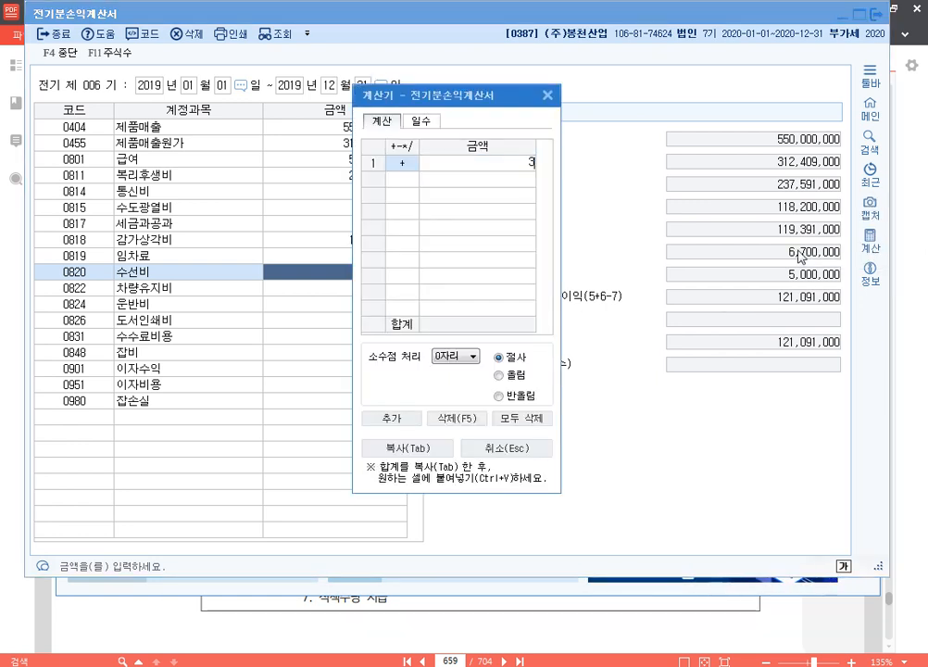
text(,200,000)
key(Return)
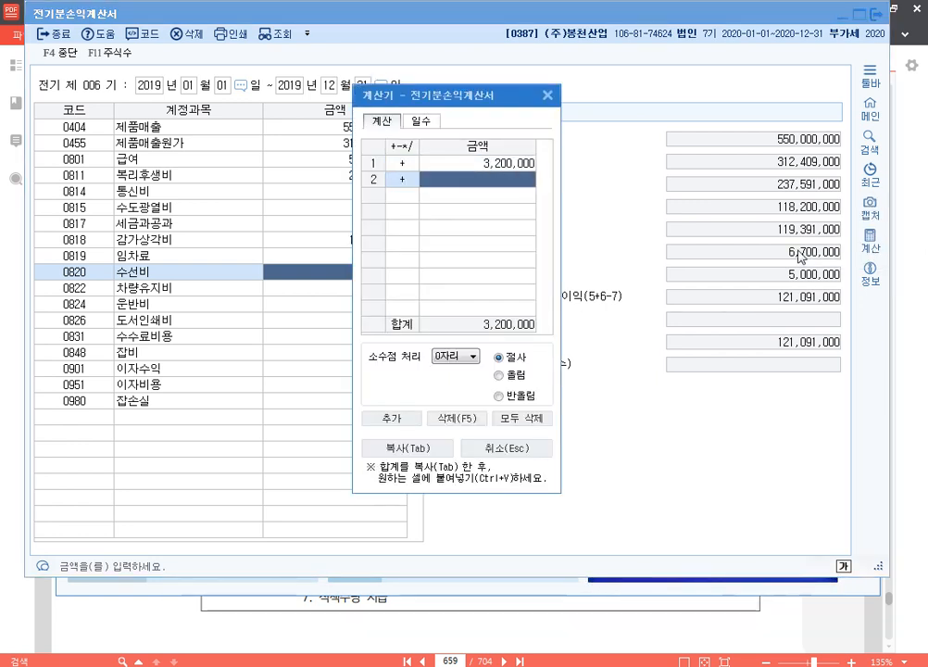
text(450,000)
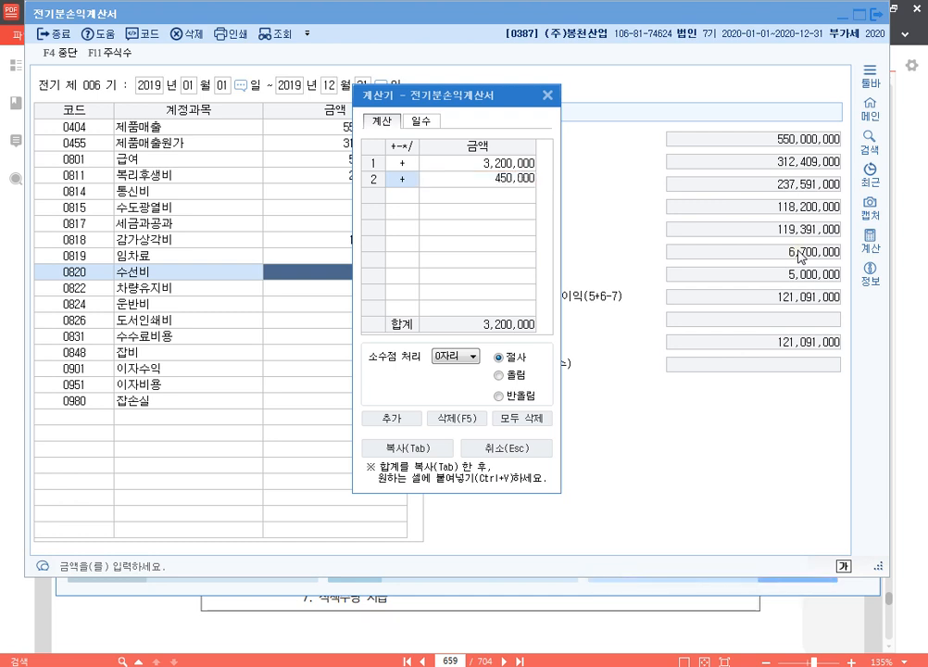
key(Return)
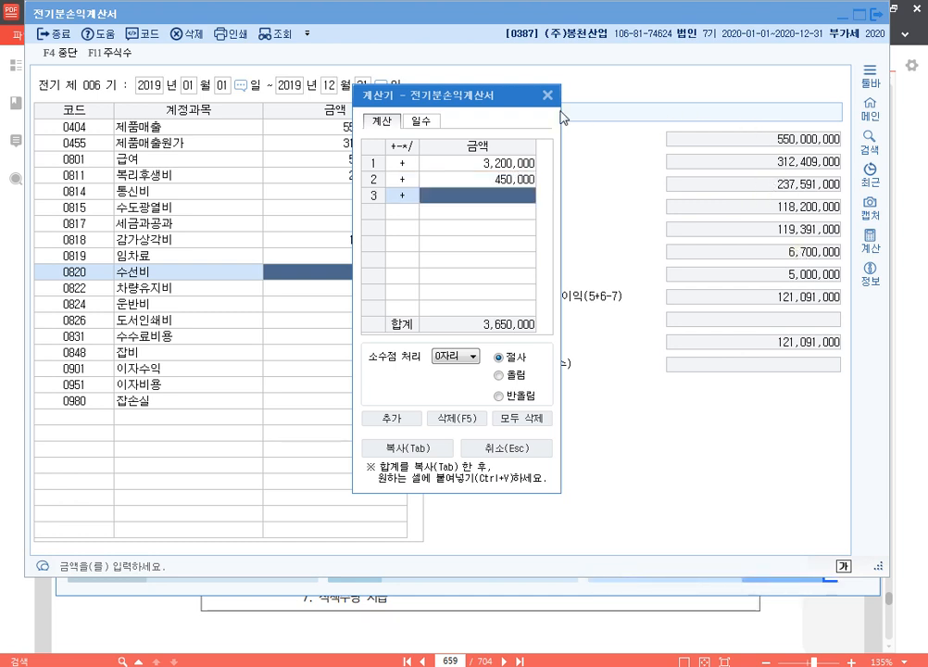
drag(380, 94, 504, 92)
Step: Set the 0820 수선비 amount to 3,650,000 in the 전기분손익계산서 and close the calculator
click(333, 278)
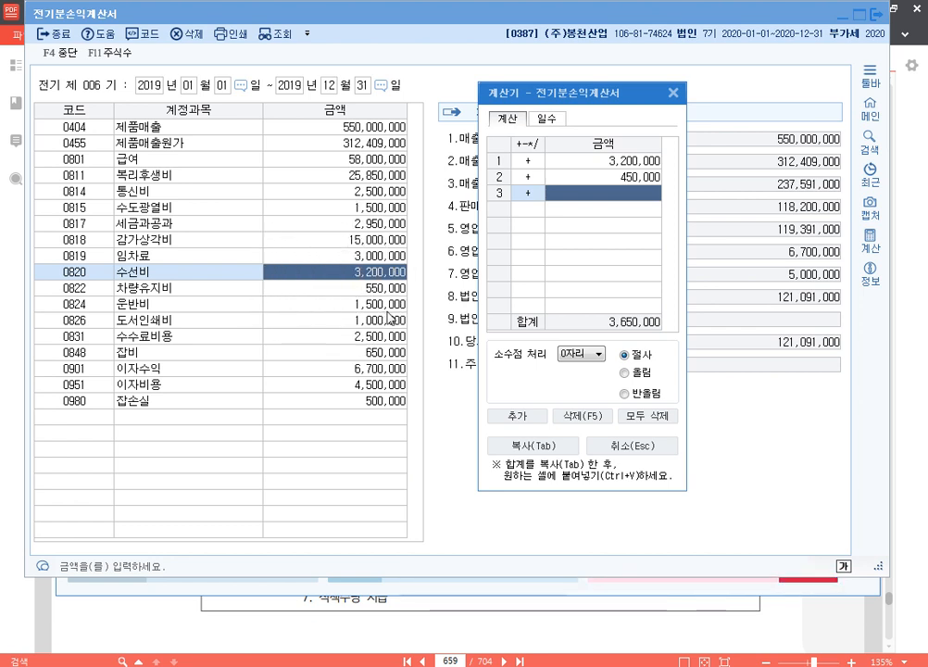
click(351, 275)
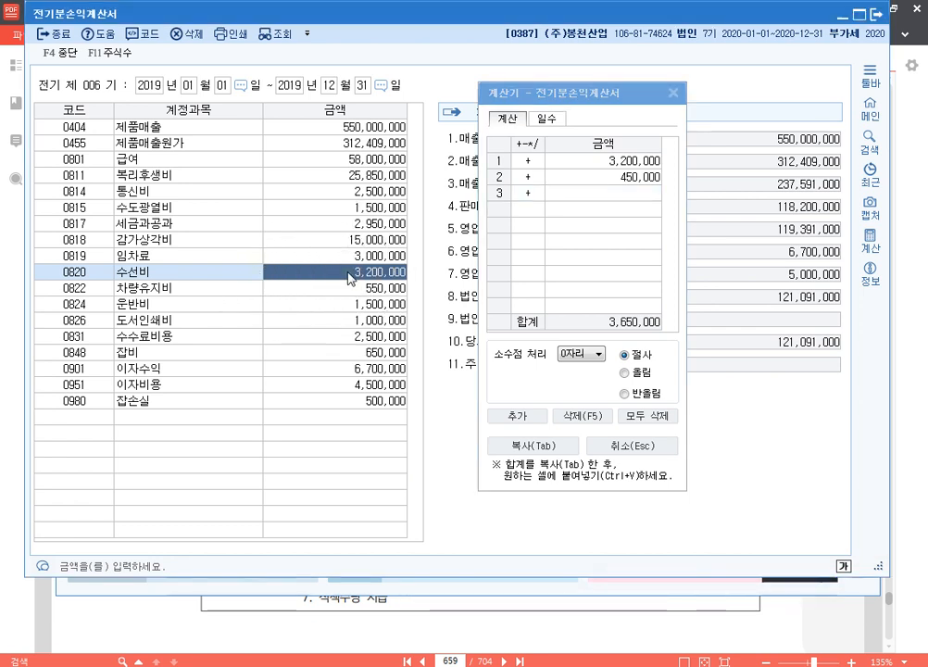
text(3650000)
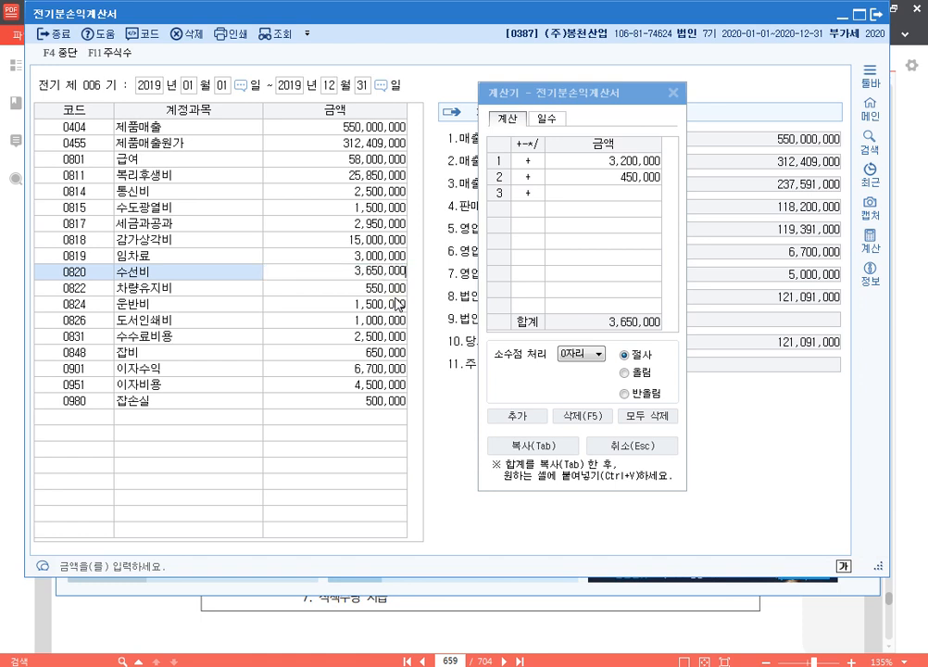
key(Return)
key(Return)
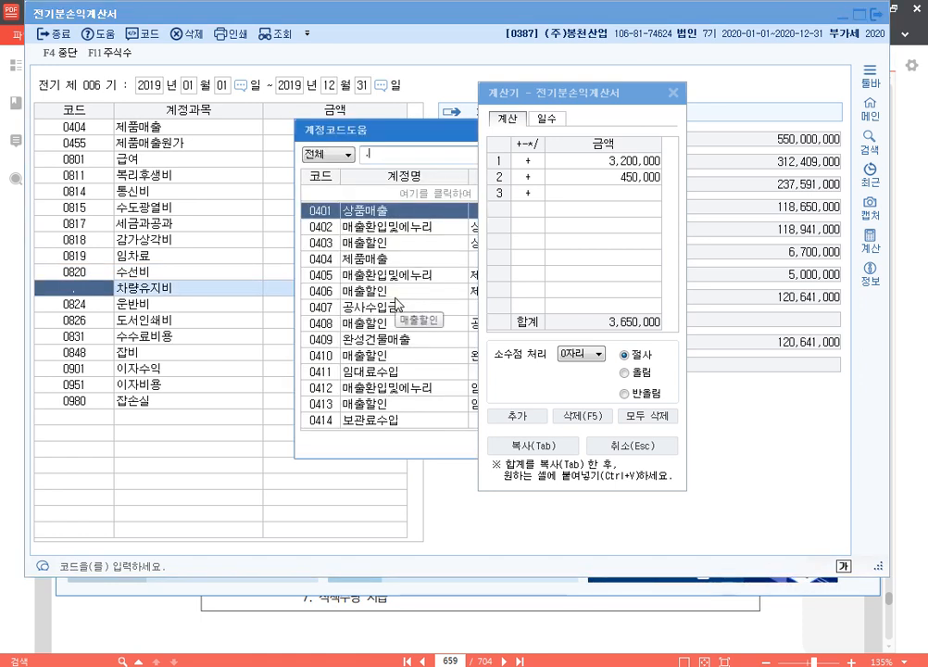
key(Escape)
key(Up)
key(Right)
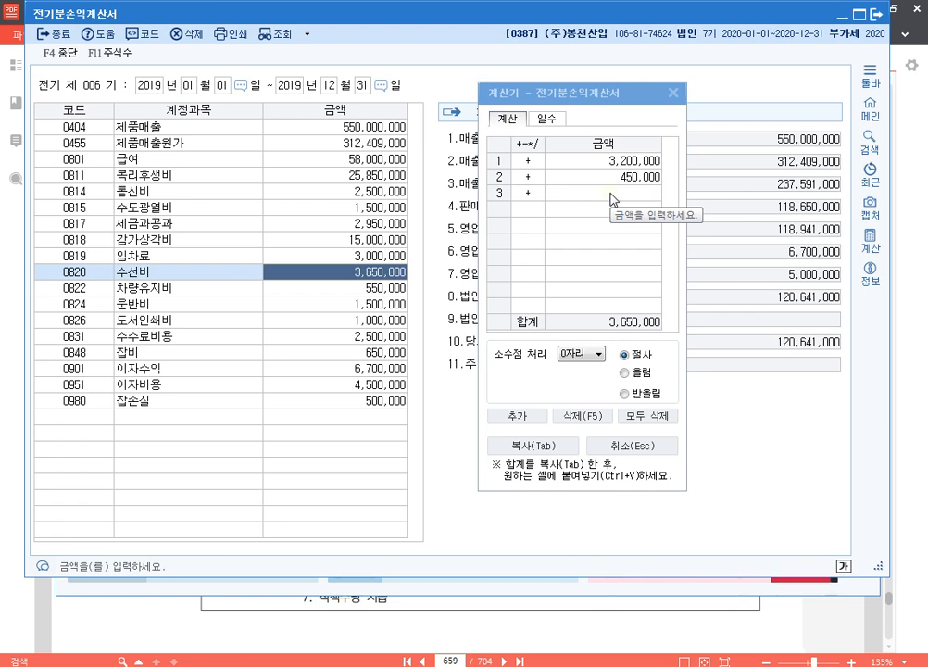
click(673, 92)
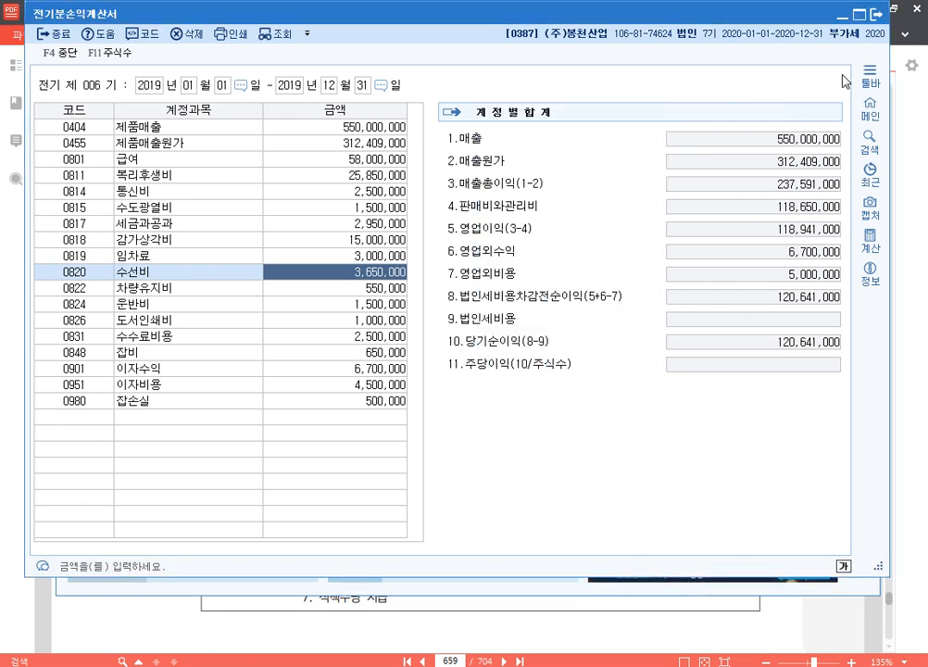
Step: Close the 전기분손익계산서, reopen the 전기분원가명세서 and frame the 11.당기제품제조원가 line with a blue rectangle using the screen pen
click(880, 18)
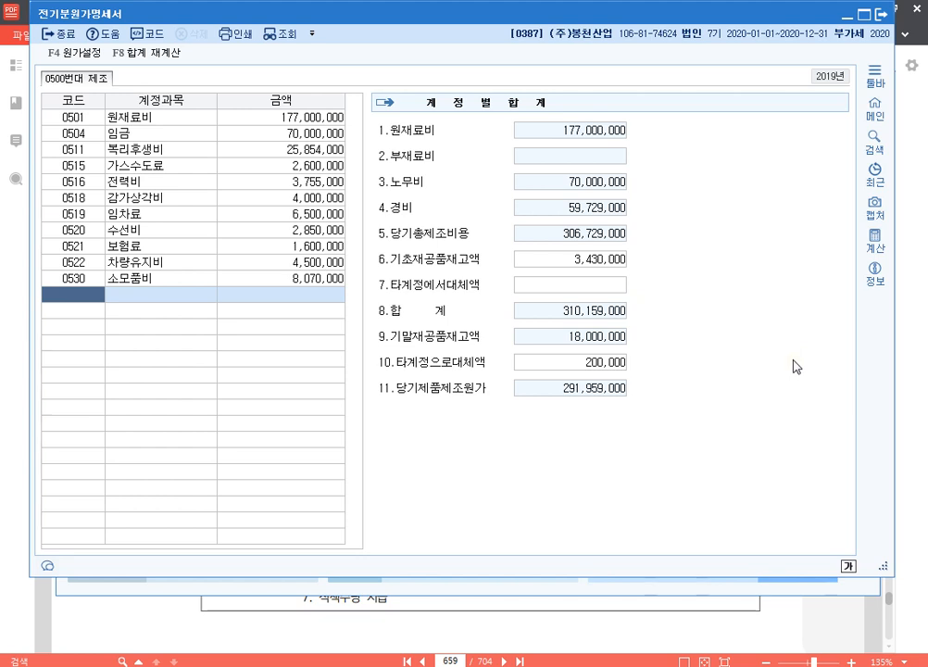
drag(367, 373, 667, 416)
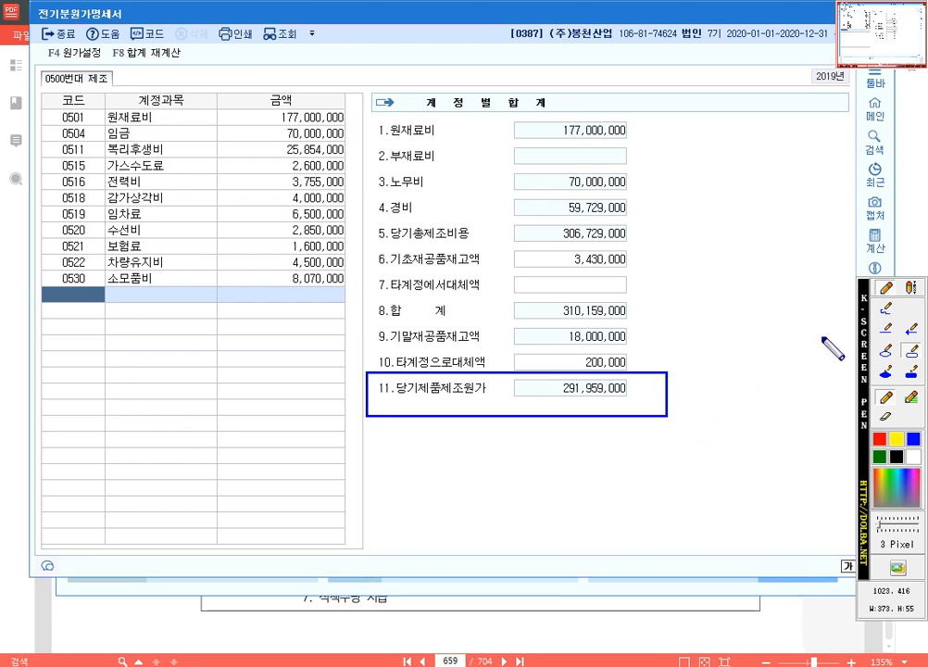
Step: Clear the pen markings, move the 전기분원가명세서 window aside and open the 전기분손익계산서 in front of it
key(Escape)
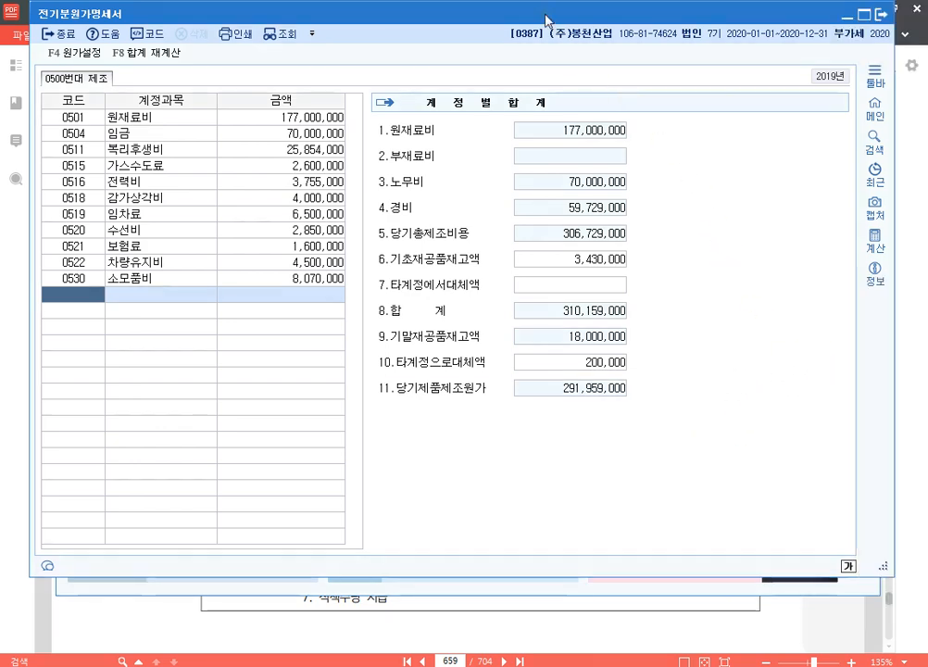
drag(544, 15, 831, 55)
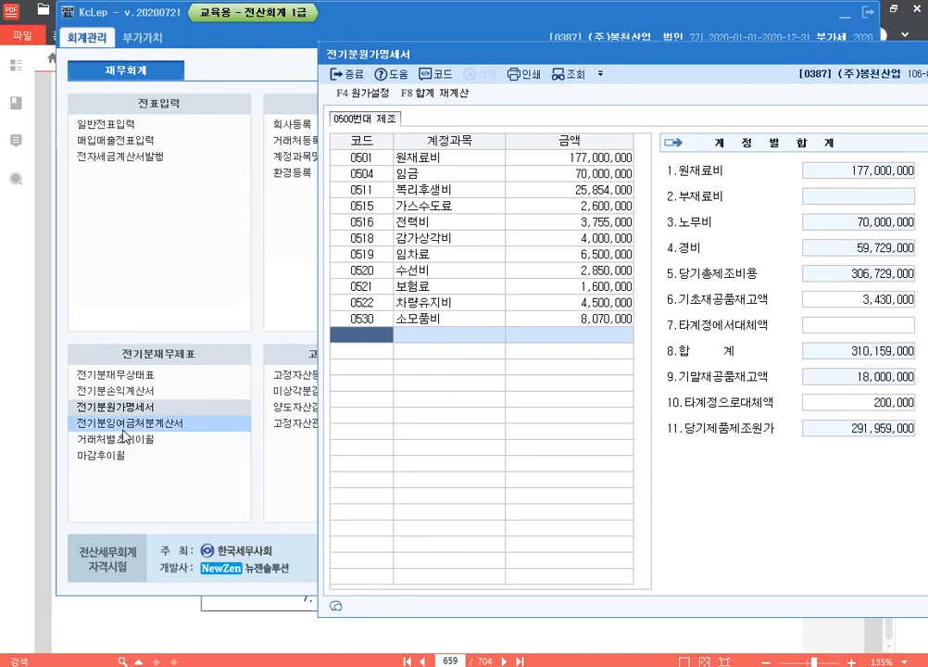
click(121, 390)
drag(621, 24, 569, 33)
click(923, 456)
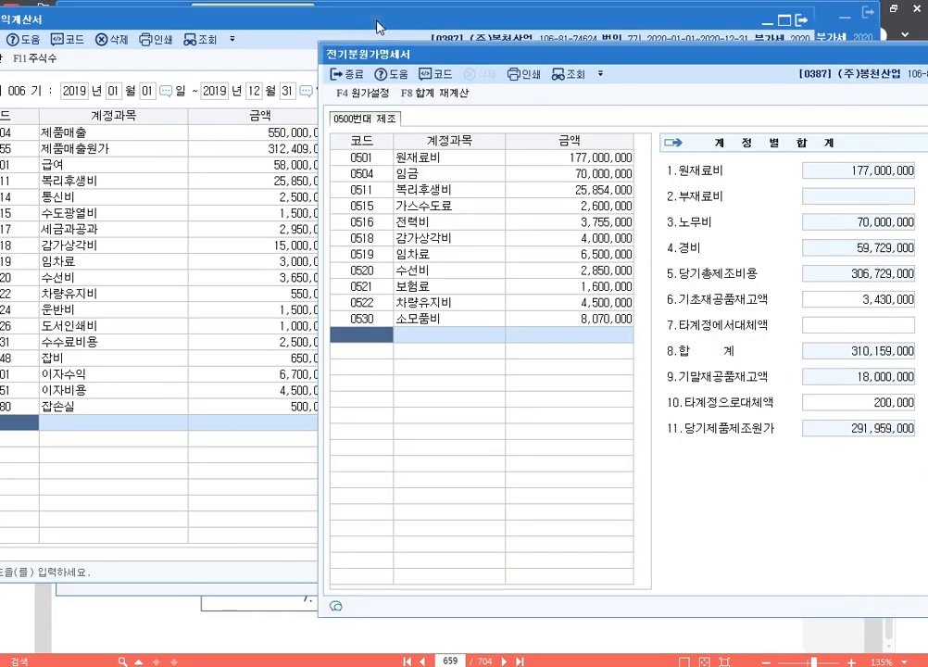
click(296, 20)
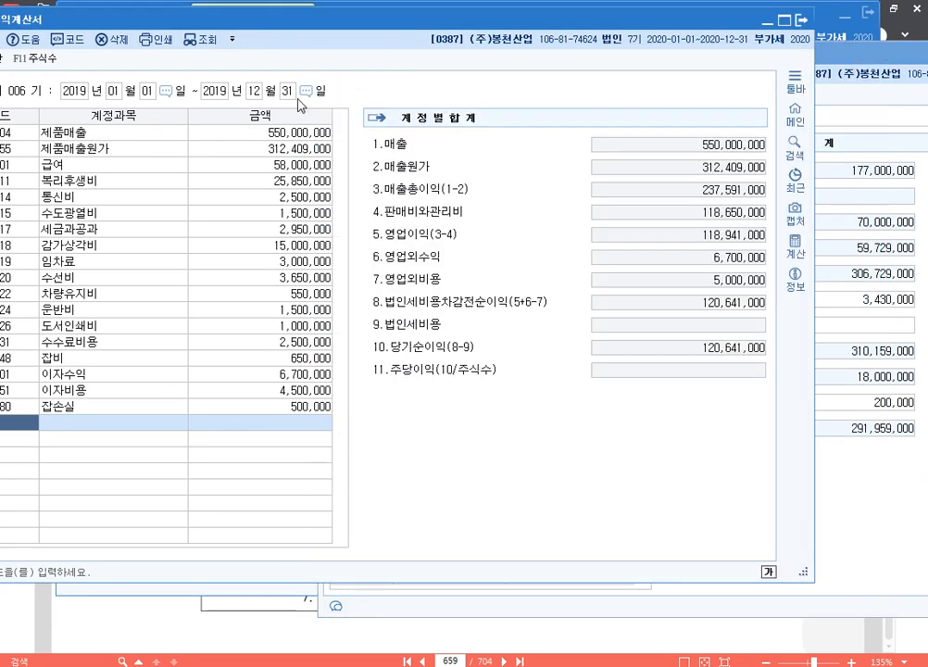
Step: Set 당기제품제조원가 to 291,959,000 in the 매출원가 breakdown of 0455 제품매출원가 and confirm it
click(275, 154)
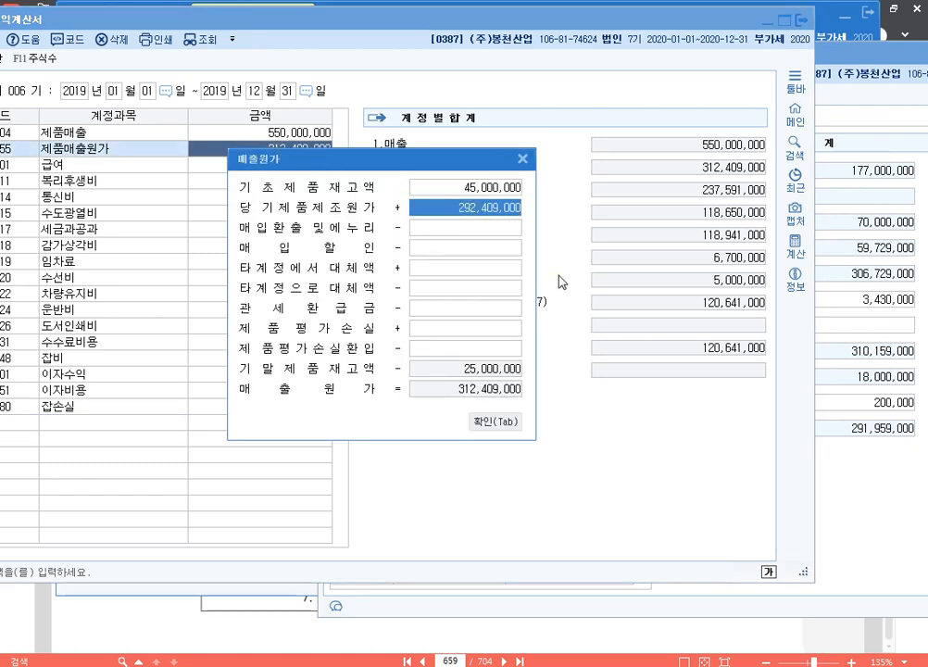
text(2)
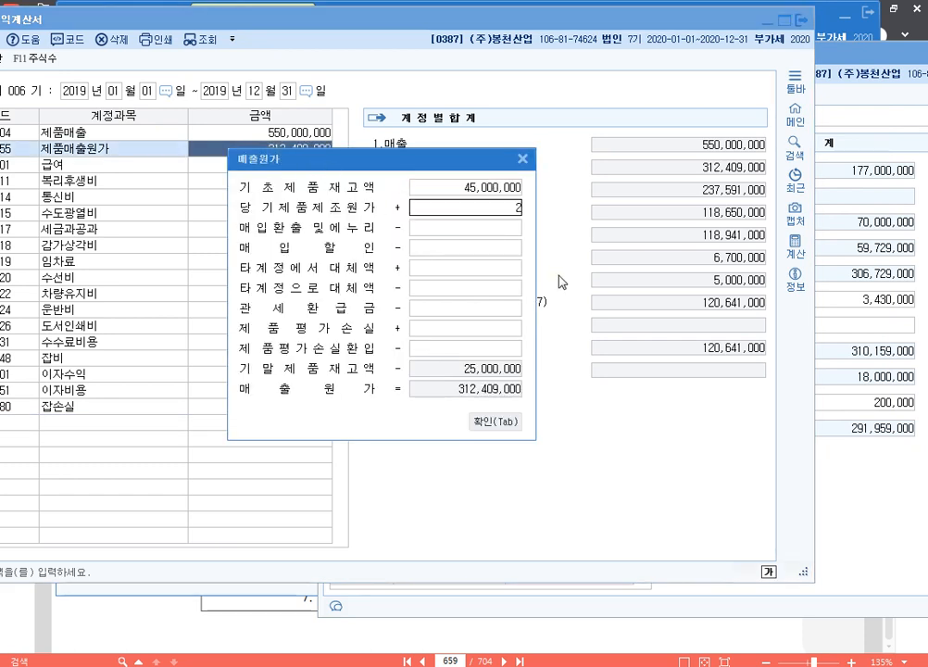
text(91,959,000)
key(Return)
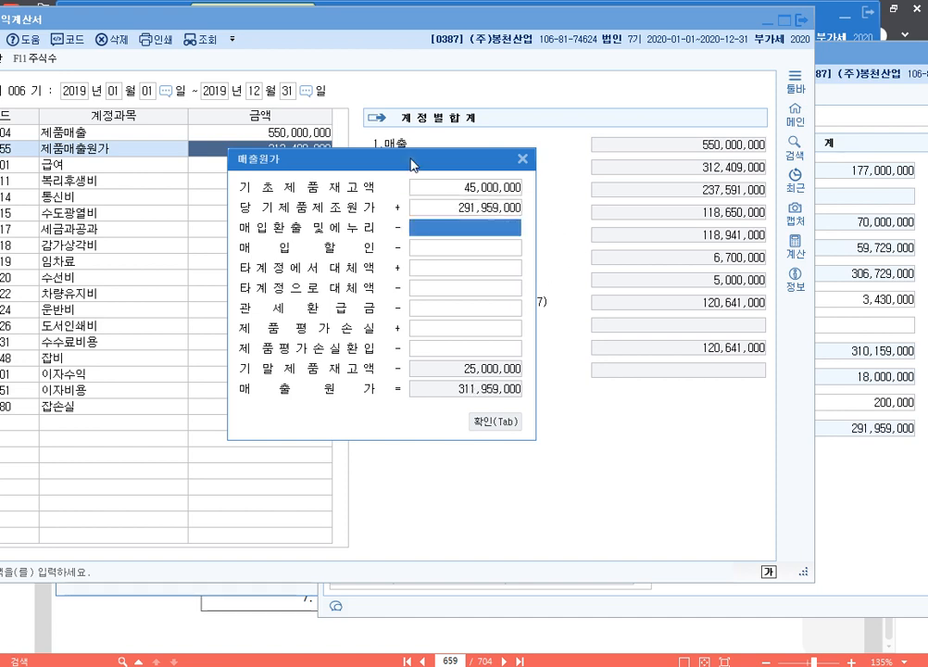
drag(412, 165, 431, 104)
click(470, 151)
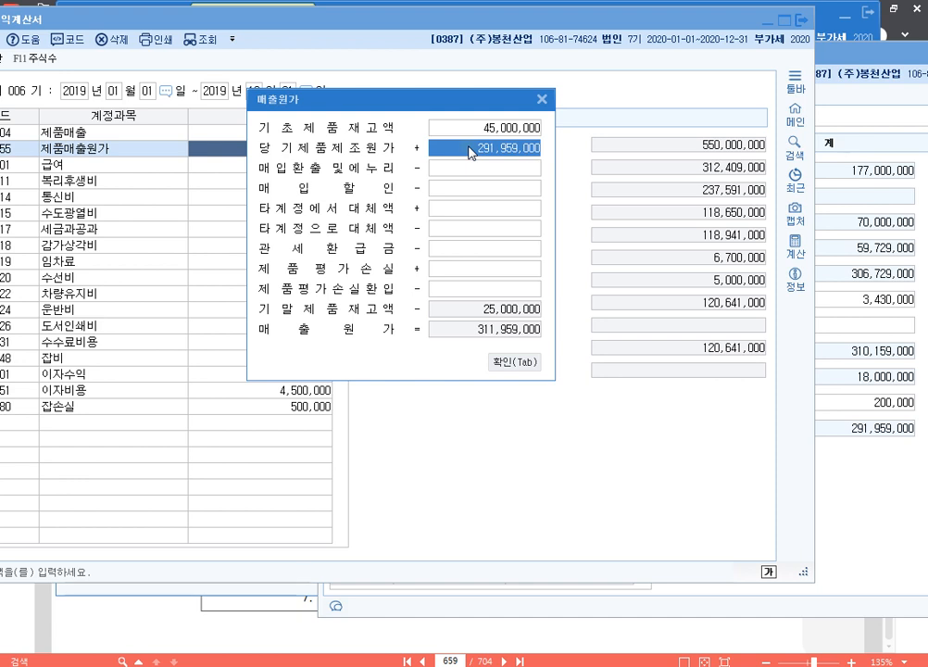
click(528, 360)
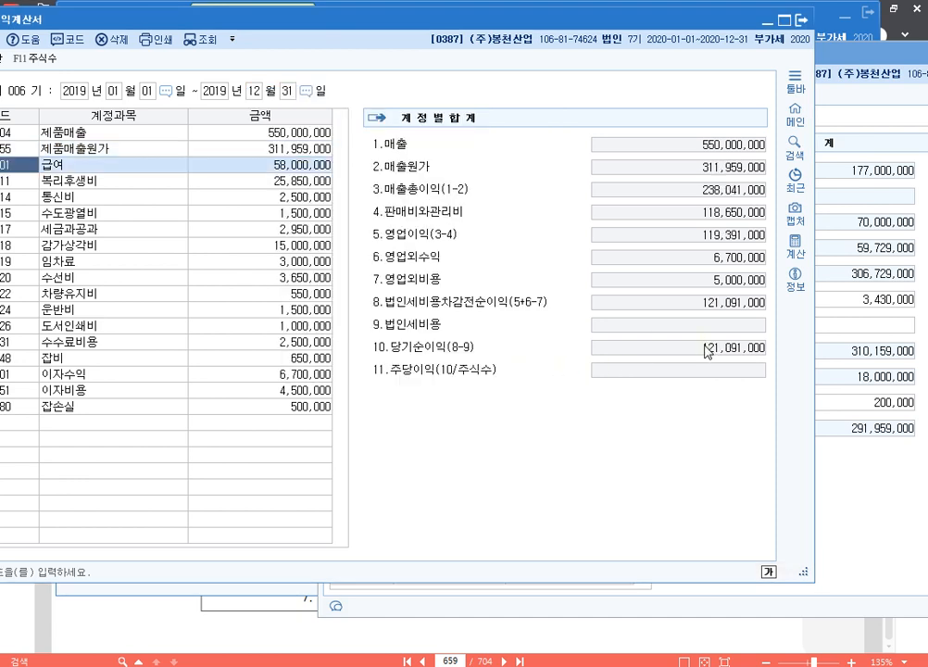
Step: Frame the 10.당기순이익 line of the 전기분손익계산서 with a blue pen rectangle, then clear the marking
key(F9)
drag(363, 333, 776, 365)
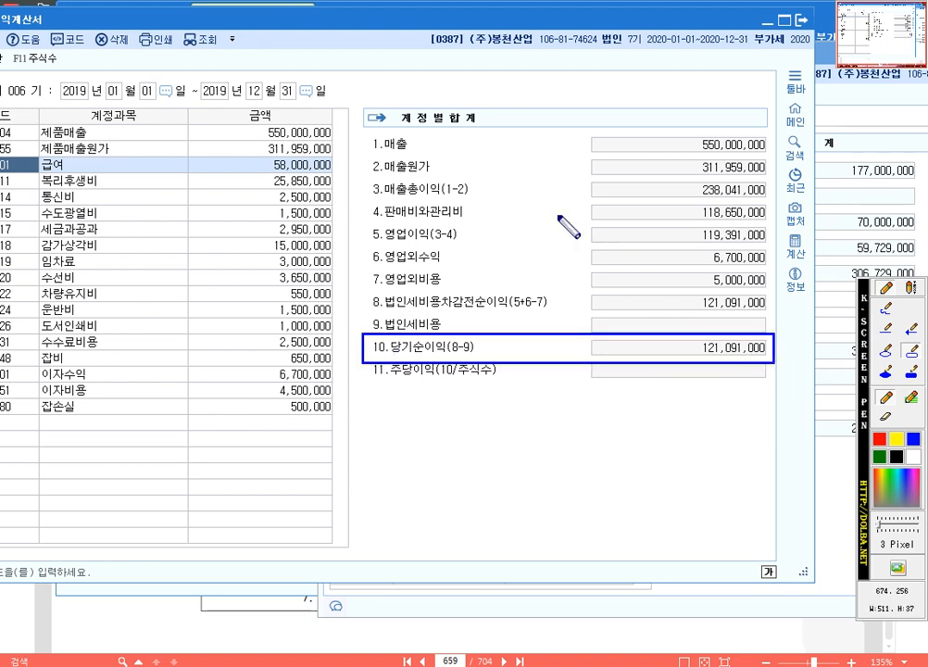
key(F9)
Step: Reopen the 매출원가 breakdown of 0455 제품매출원가 to check the 당기제품제조원가 amount, and close it
drag(342, 20, 454, 18)
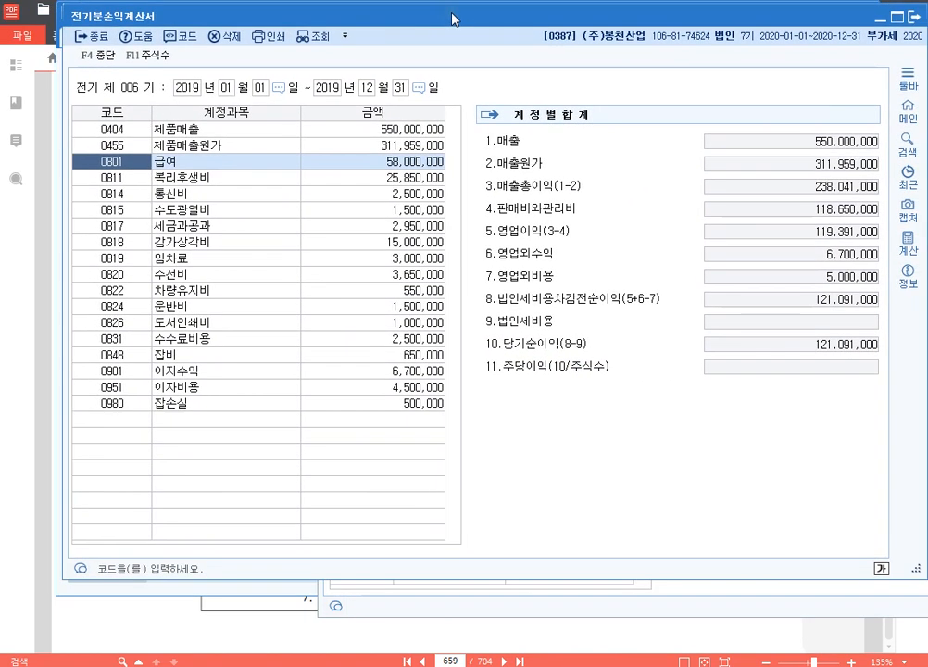
click(404, 146)
click(602, 212)
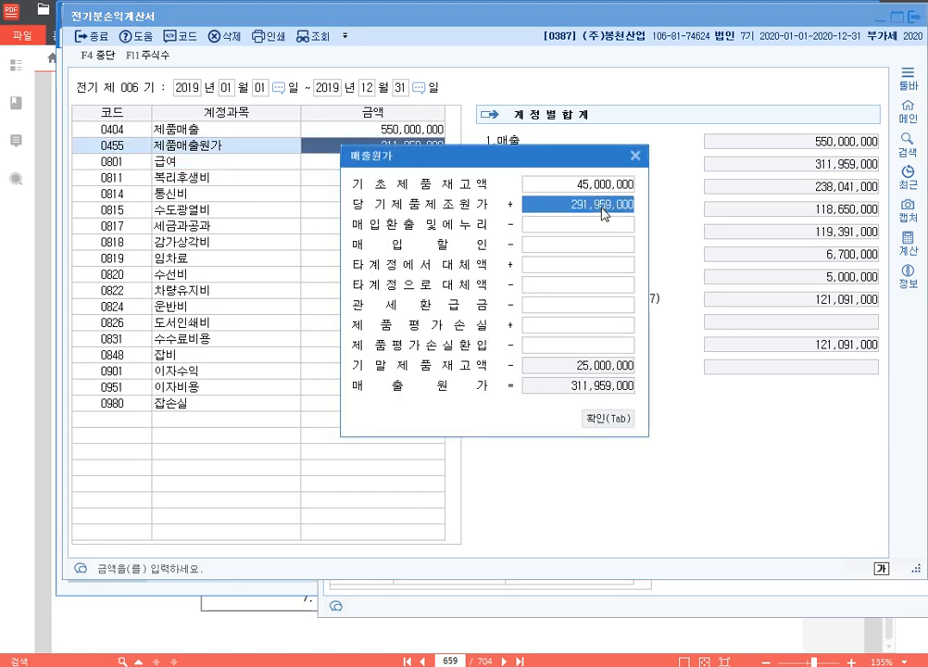
key(Tab)
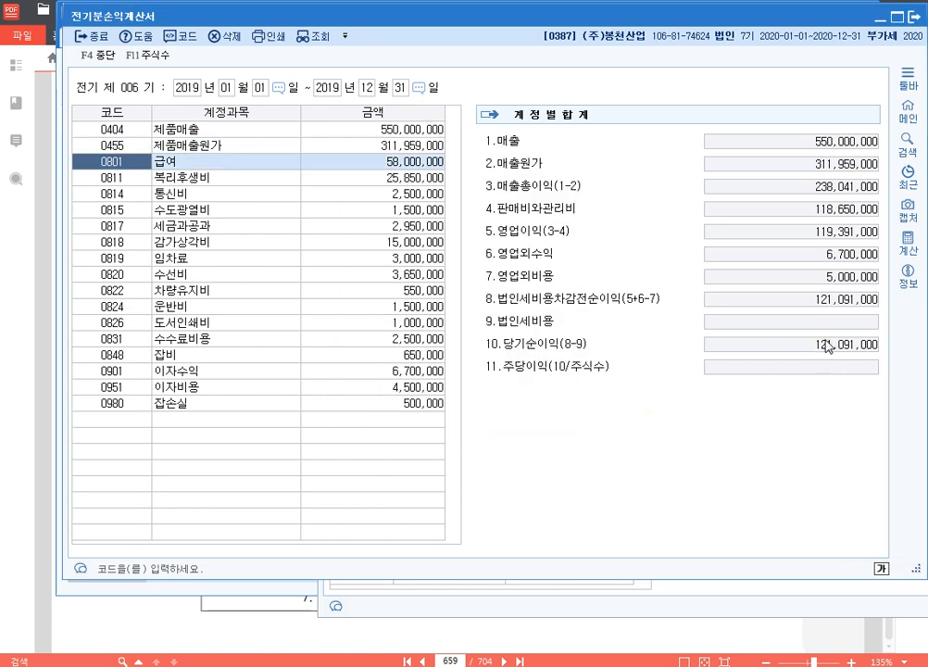
Step: Reposition the 전기분손익계산서 window, frame its 10.당기순이익 line again with the blue screen pen and clear the marking
key(F9)
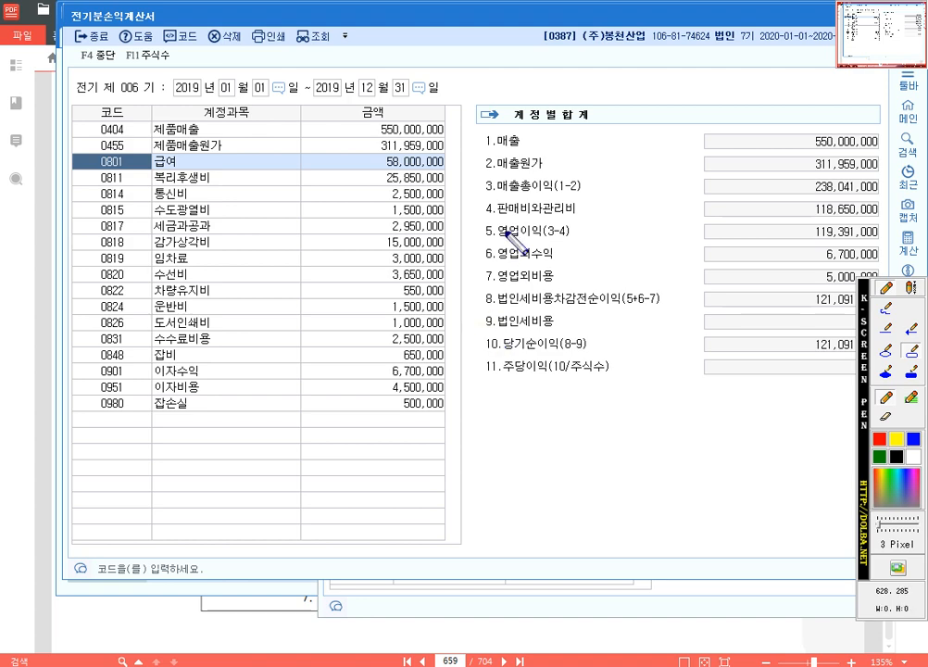
key(Escape)
drag(560, 25, 521, 29)
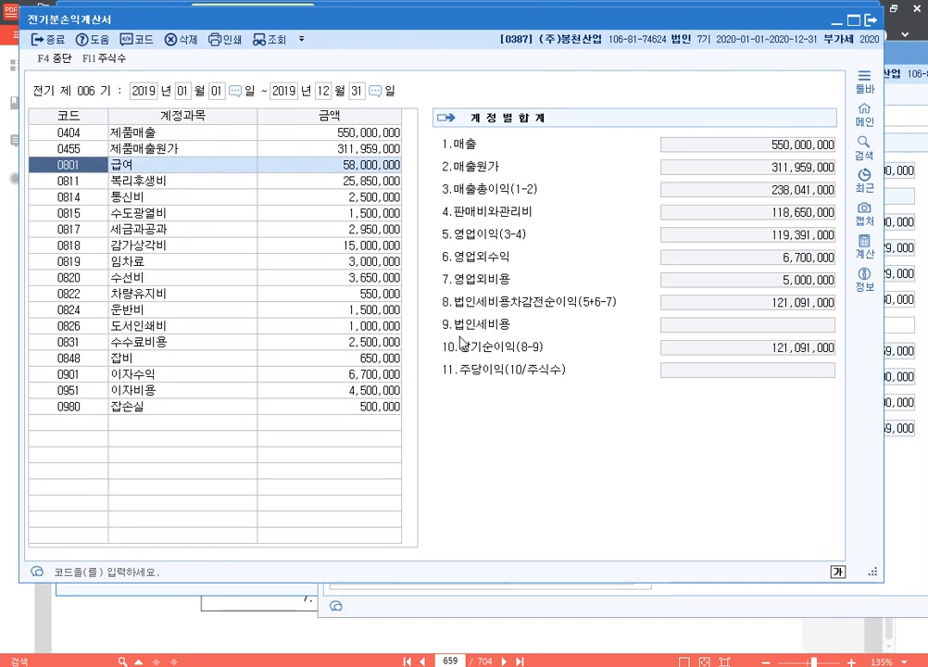
key(F9)
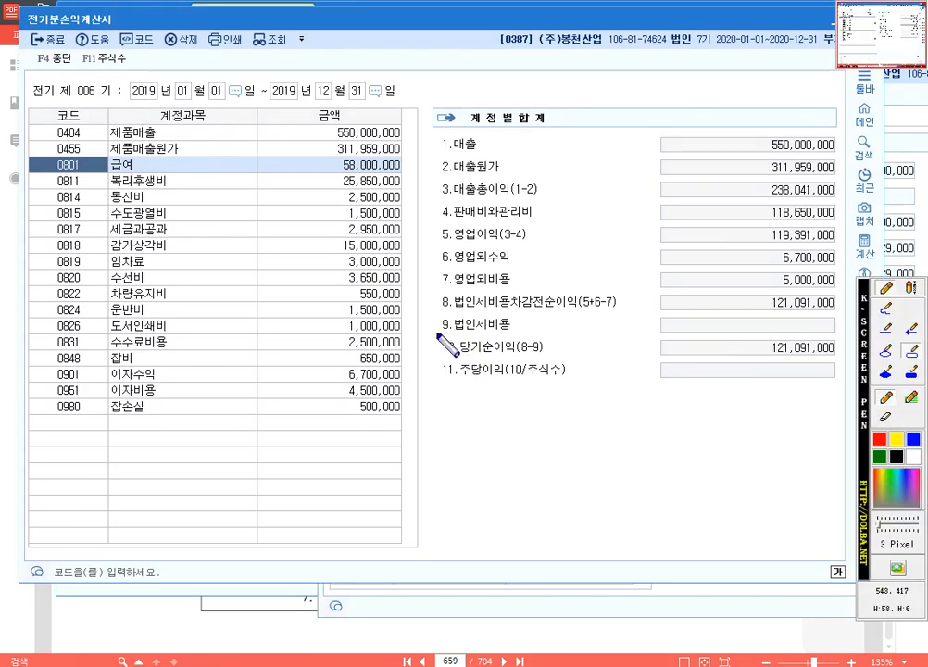
drag(436, 359, 845, 363)
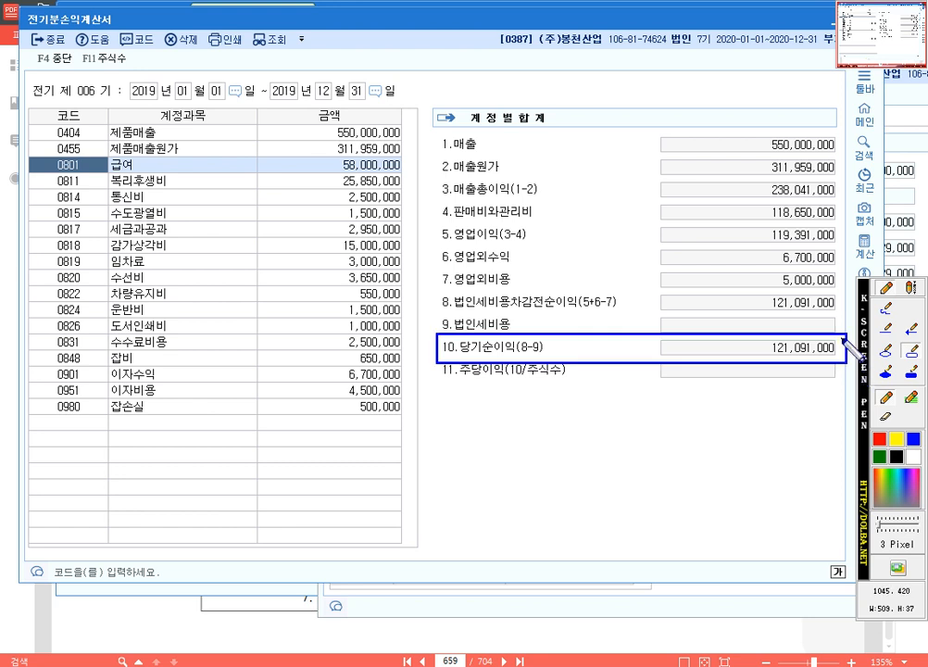
key(F9)
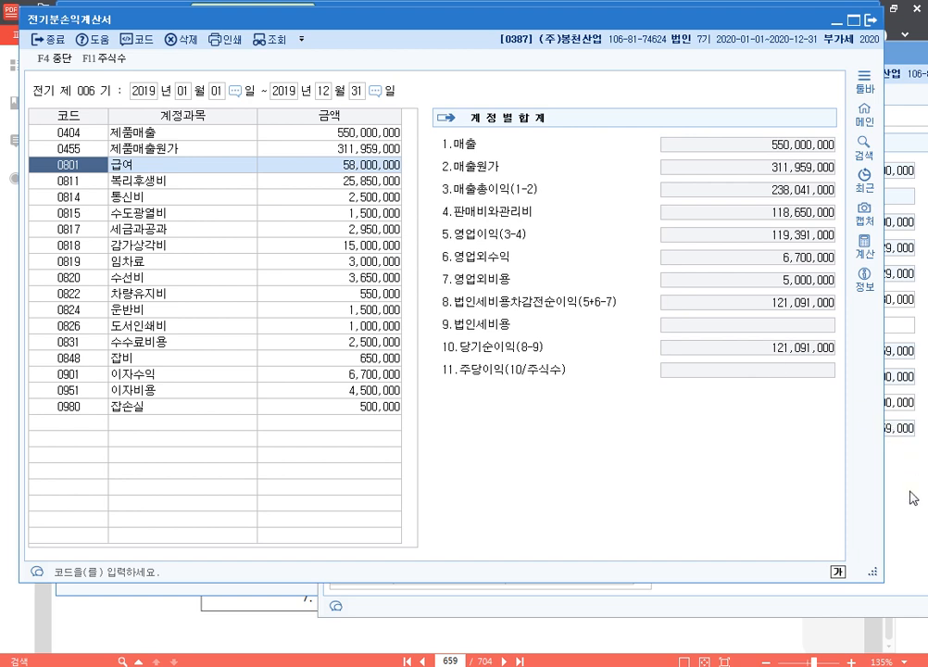
Step: Bring the 전기분원가명세서 into full view and frame its 11.당기제품제조원가 line and window title with blue pen rectangles
key(Escape)
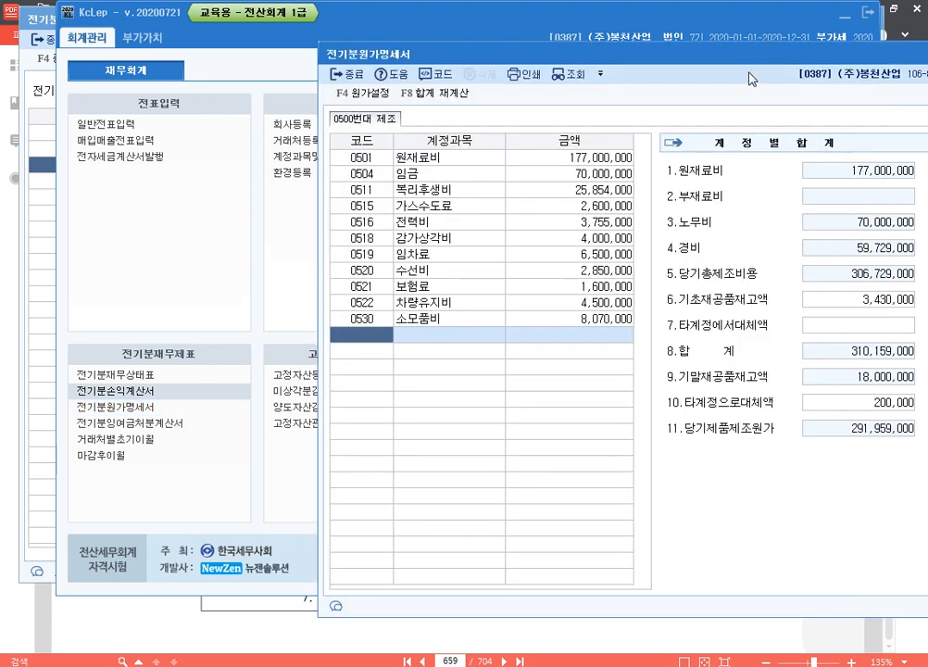
drag(764, 60, 619, 62)
drag(713, 64, 609, 51)
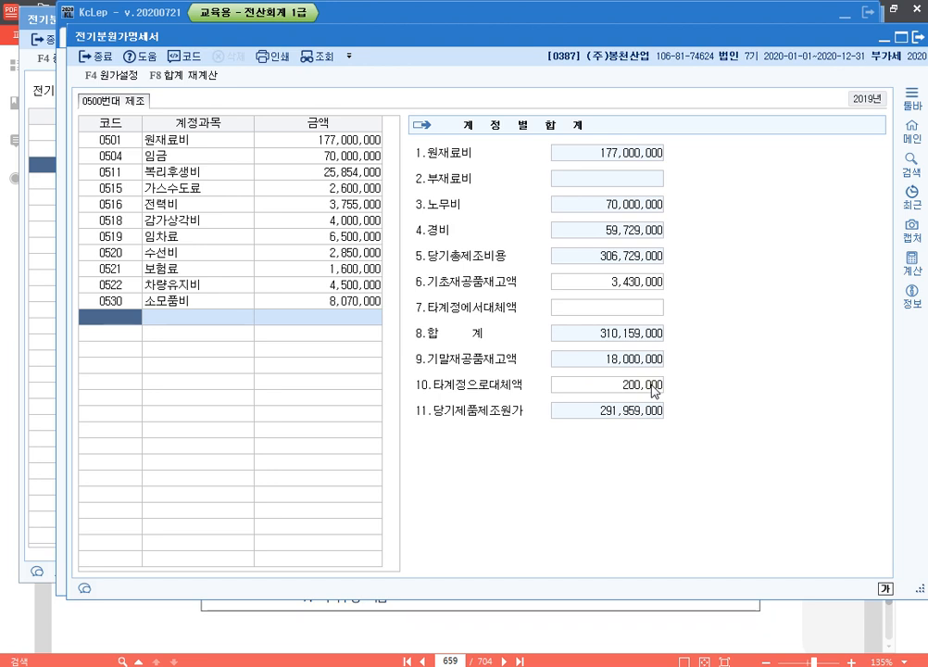
key(F12)
drag(403, 390, 703, 441)
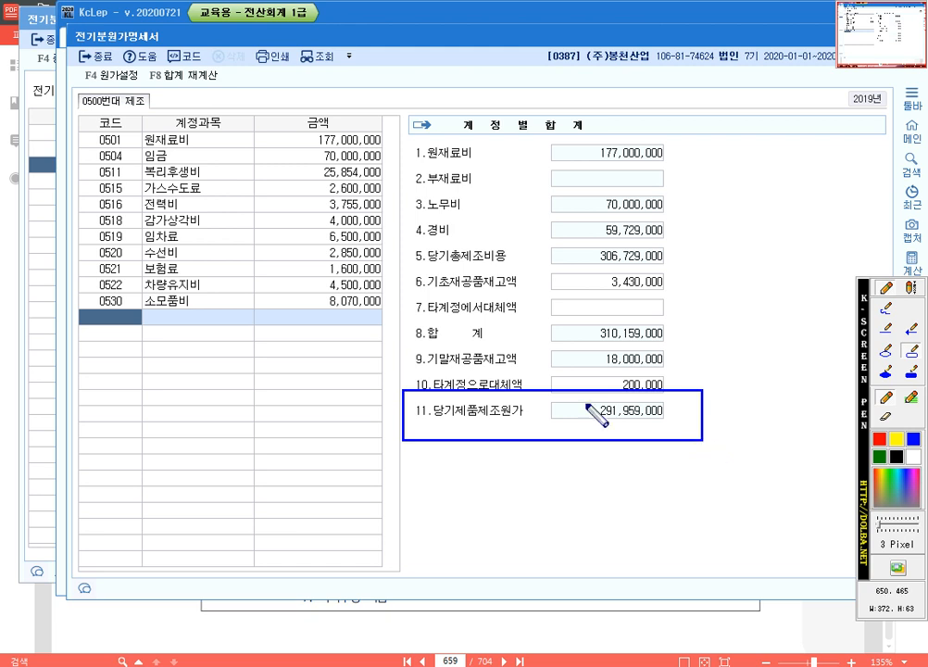
drag(68, 27, 179, 59)
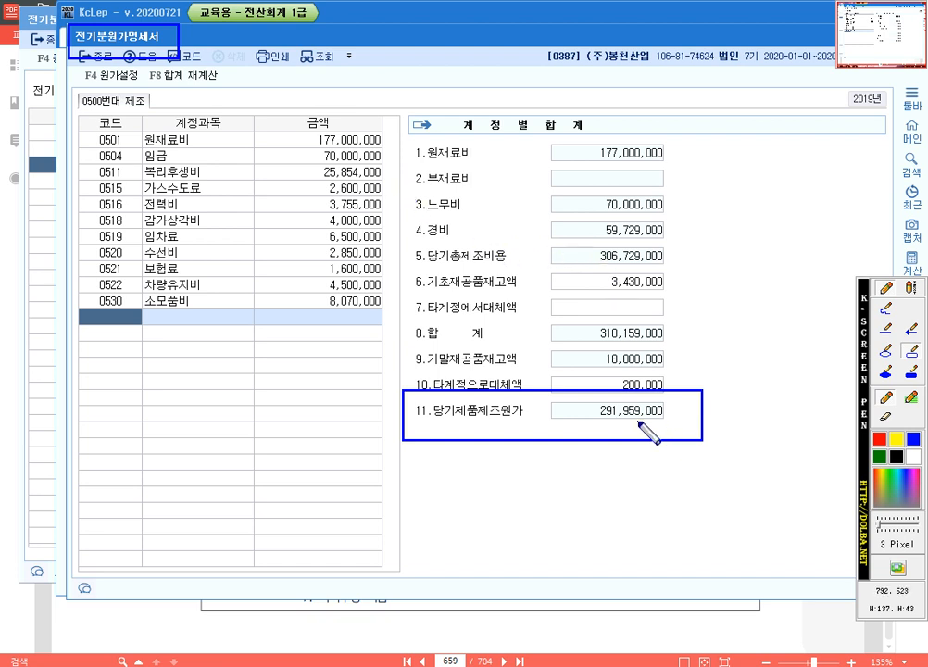
Step: Close the 전기분원가명세서 and frame the 당기제품제조원가 amount in the 매출원가 breakdown of 0455 in the 전기분손익계산서
key(Escape)
key(Escape)
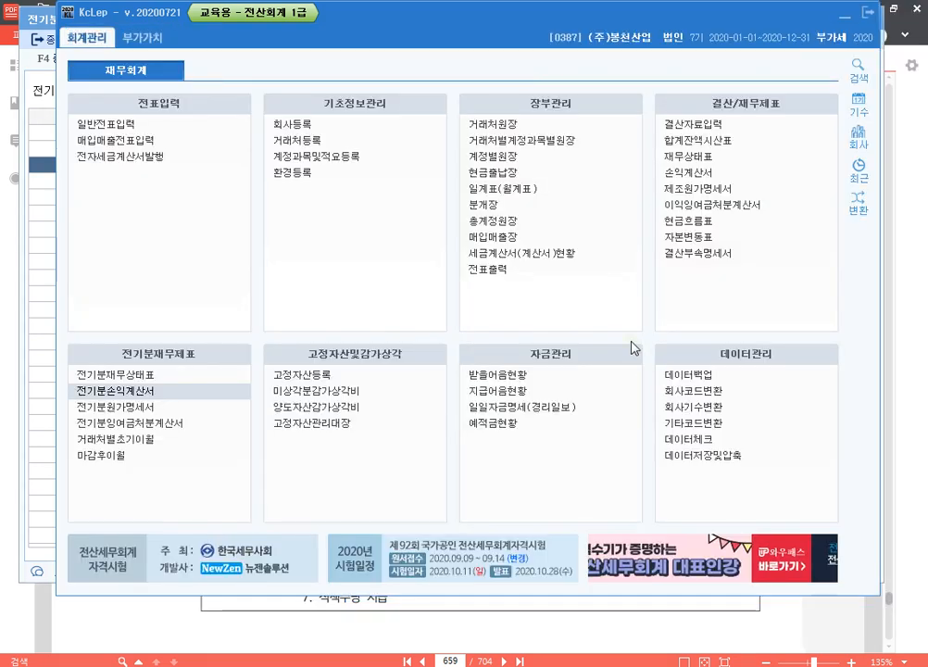
click(40, 234)
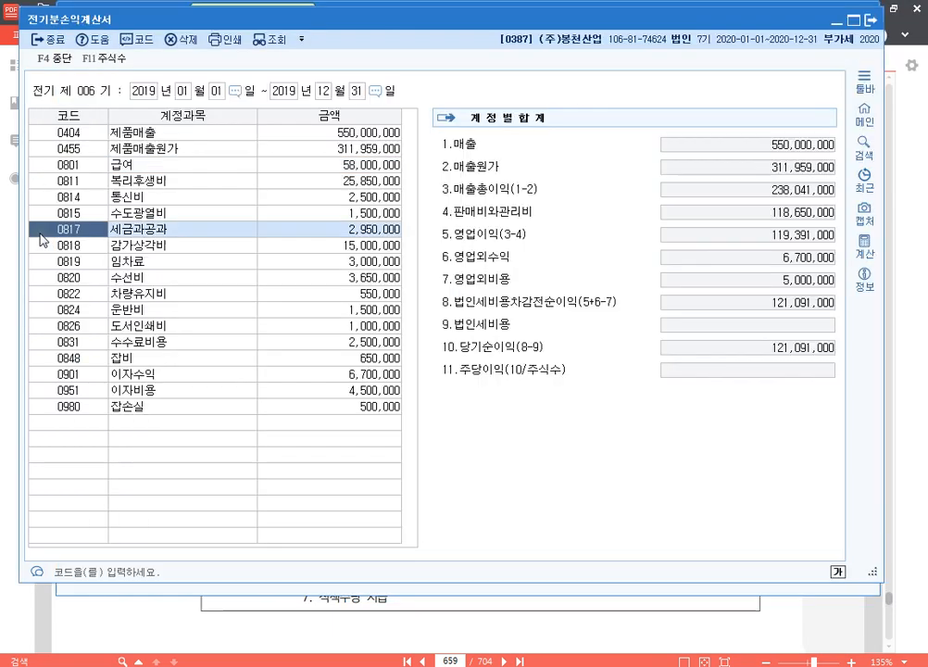
click(353, 149)
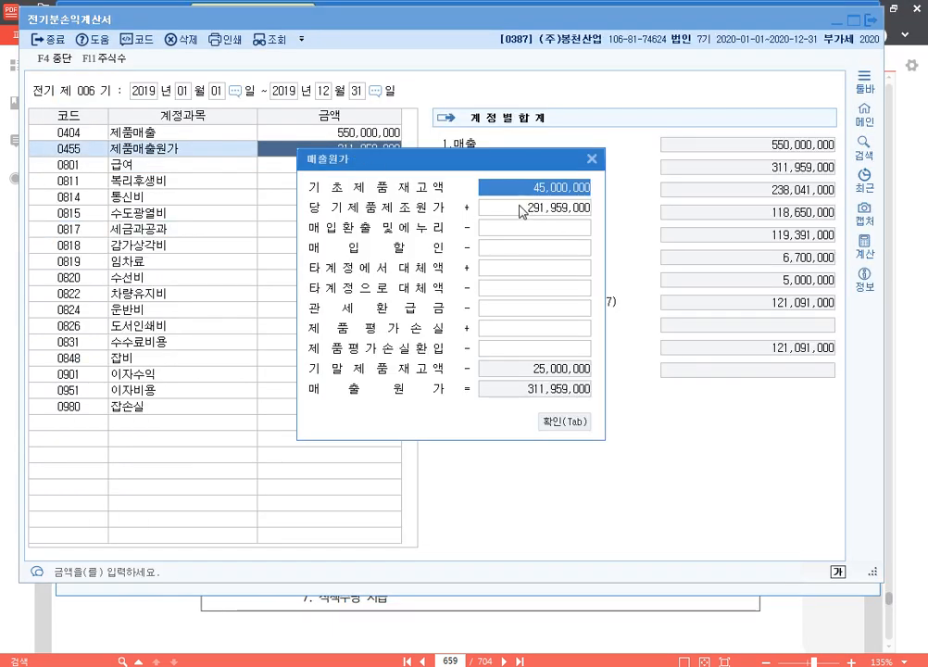
key(F12)
mouse_move(467, 194)
mouse_down()
mouse_move(511, 214)
mouse_move(602, 224)
mouse_up()
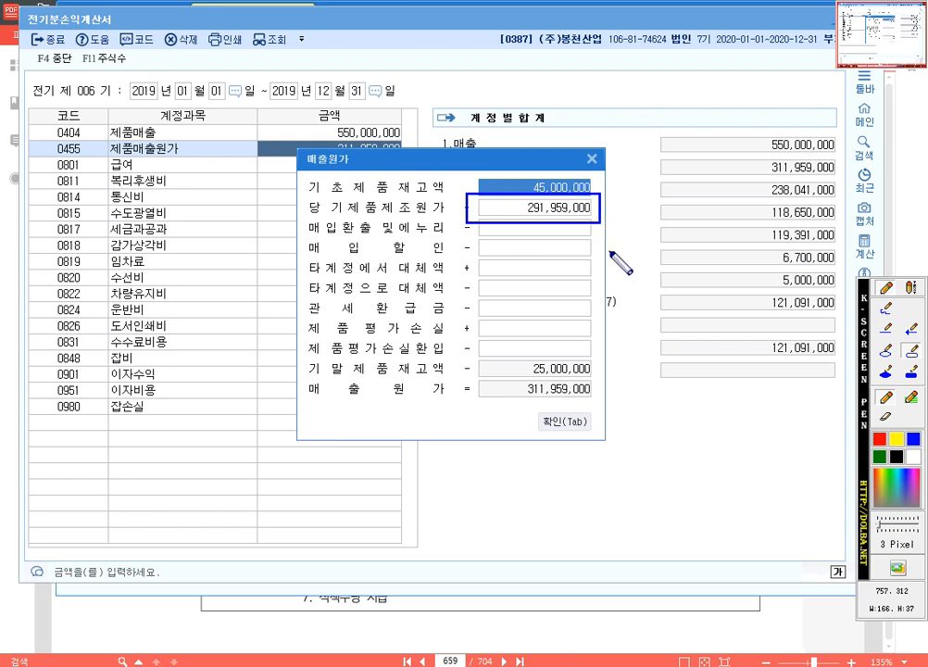
key(Escape)
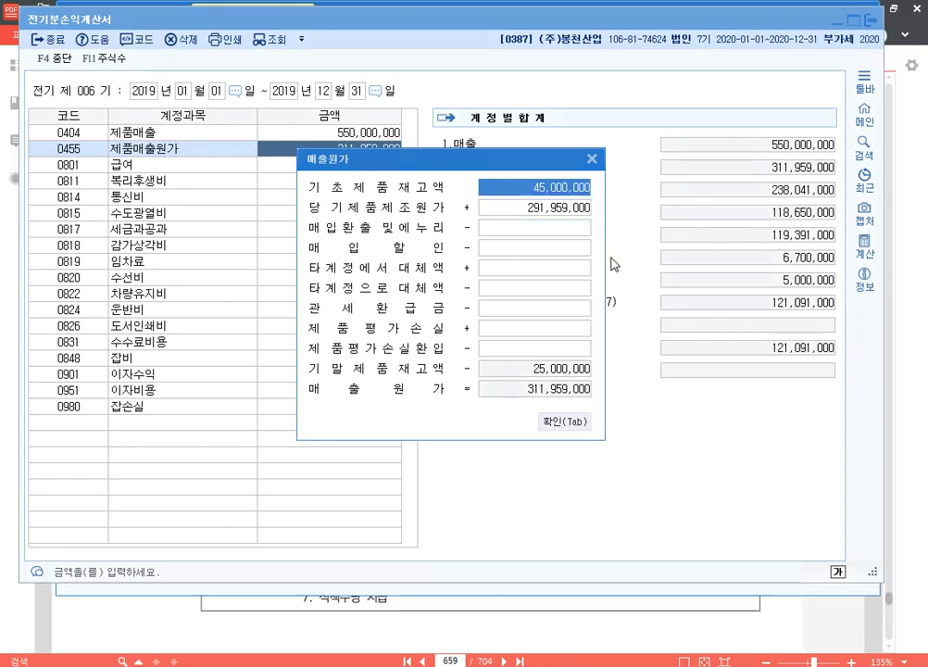
Step: Close the 매출원가 breakdown and mark the 10.당기순이익 line with a temporary blue pen rectangle
key(Tab)
key(ctrl+1)
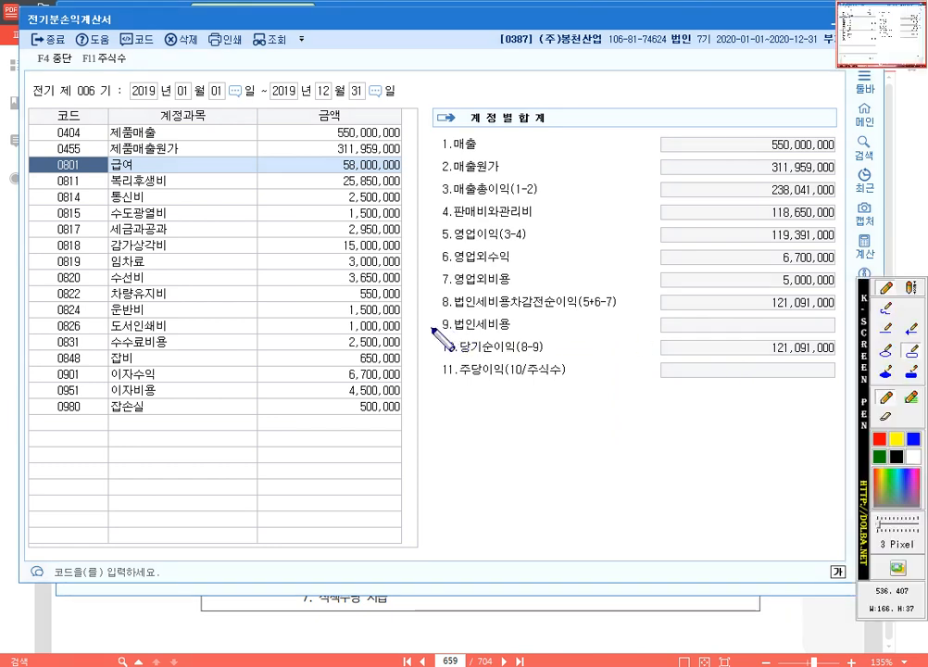
drag(432, 328, 849, 369)
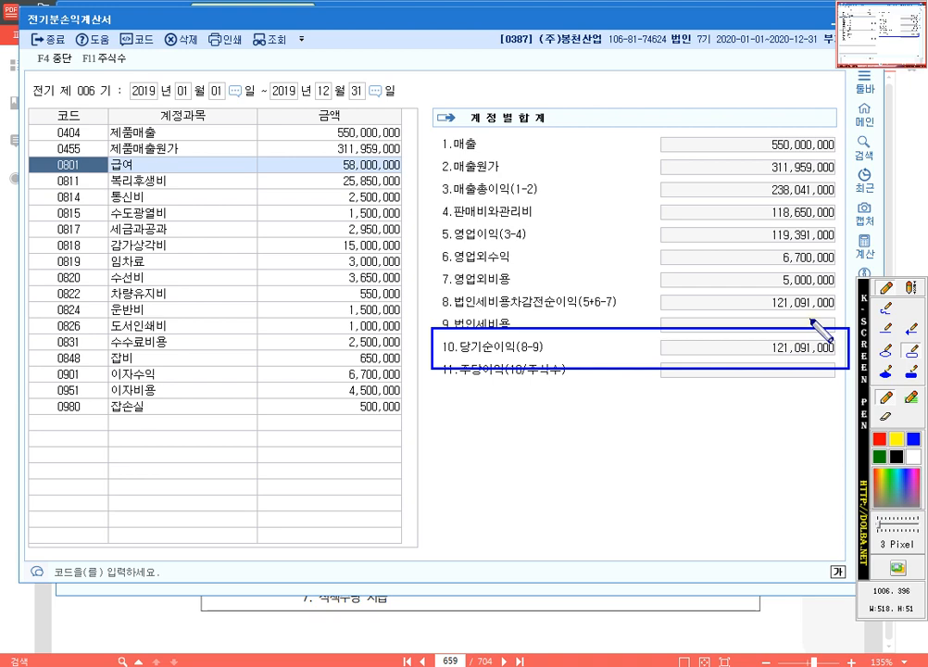
key(Escape)
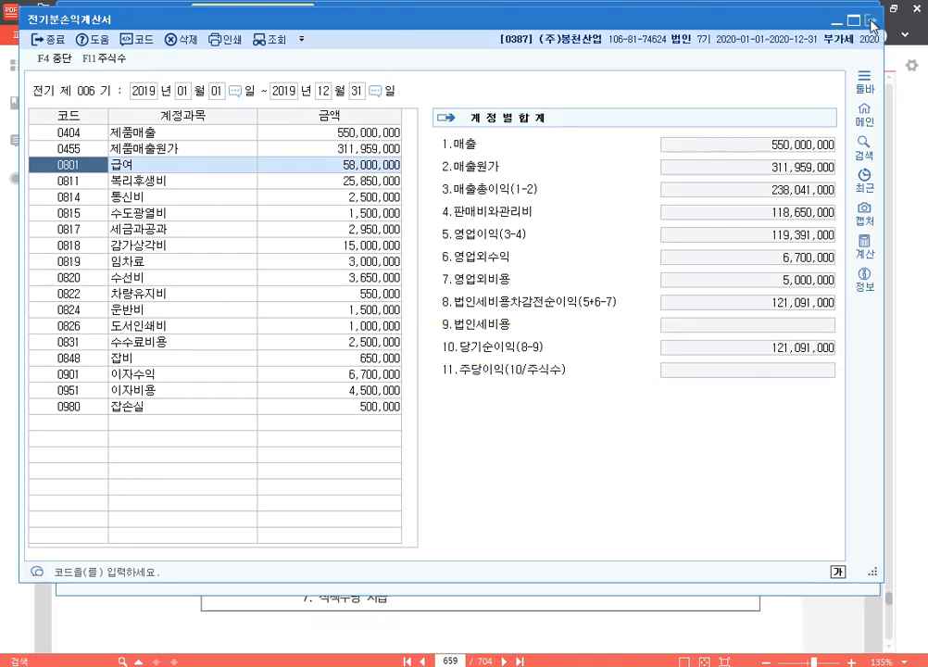
Step: Close the 전기분손익계산서, open the 전기분잉여금처분계산서 and frame the 6.당기순이익 label and its amount in blue
click(872, 22)
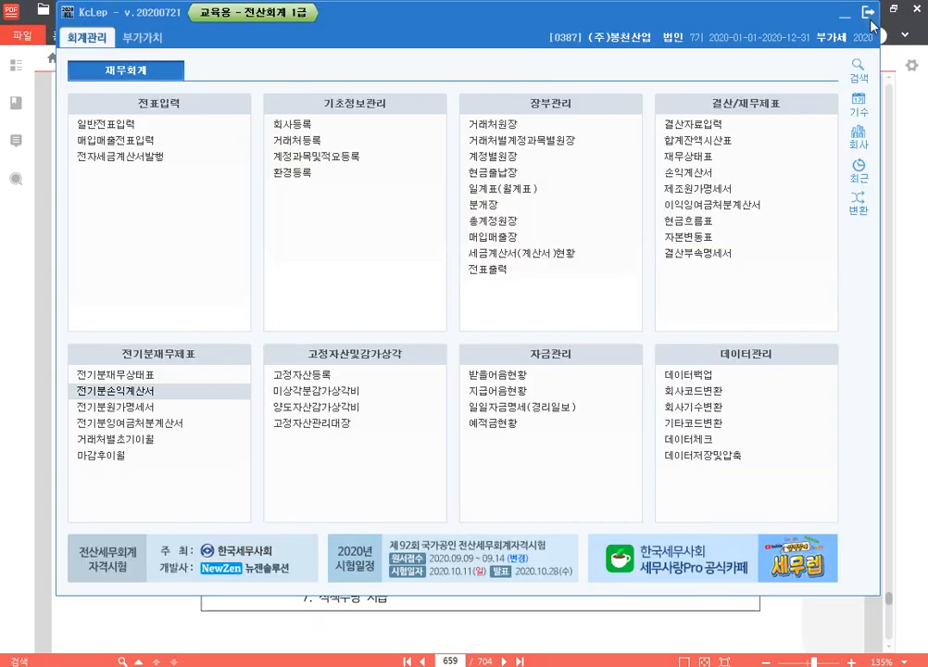
click(187, 426)
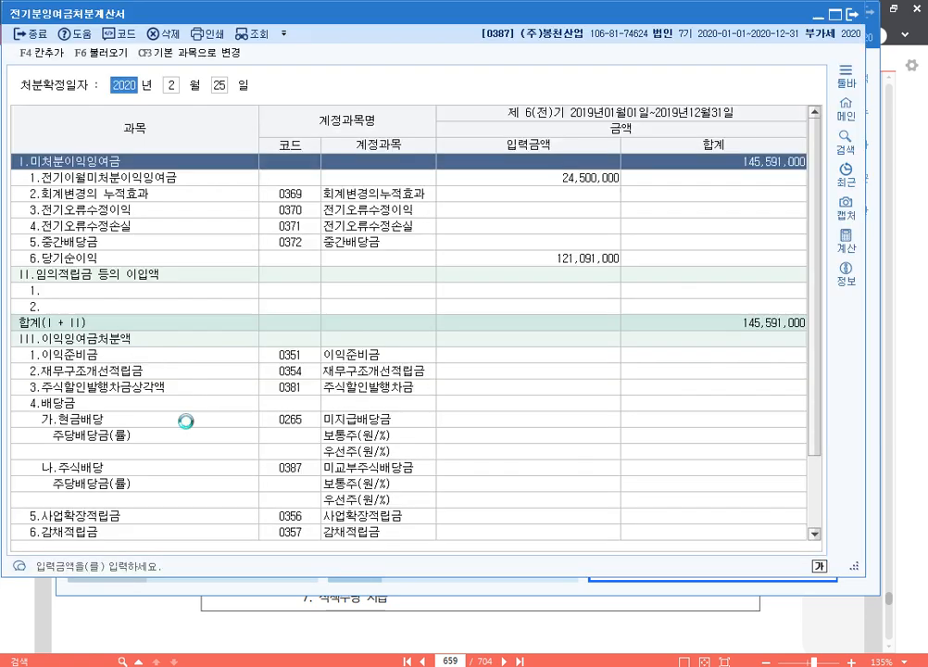
key(F12)
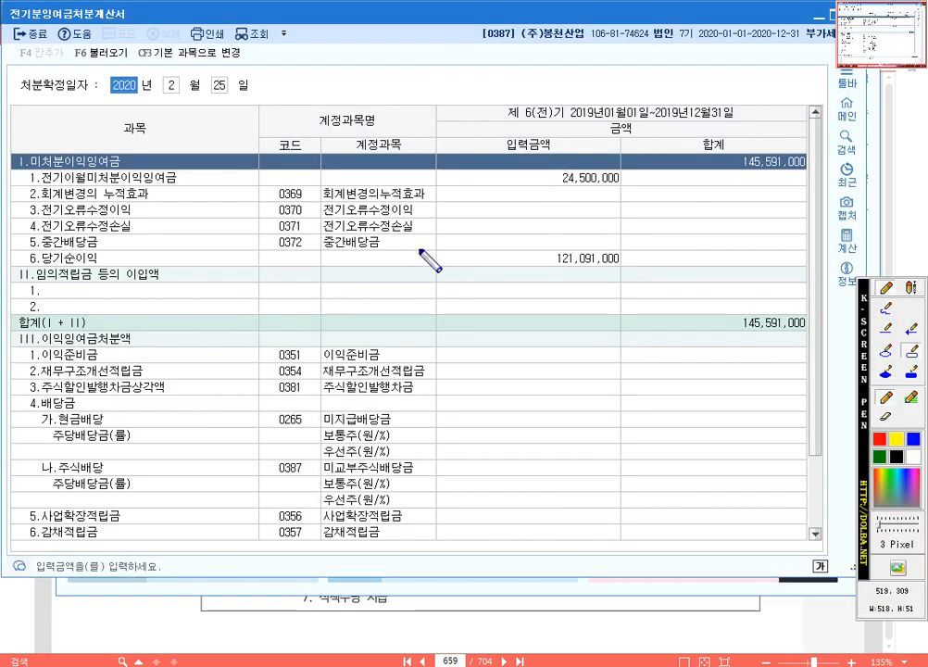
drag(422, 243, 649, 273)
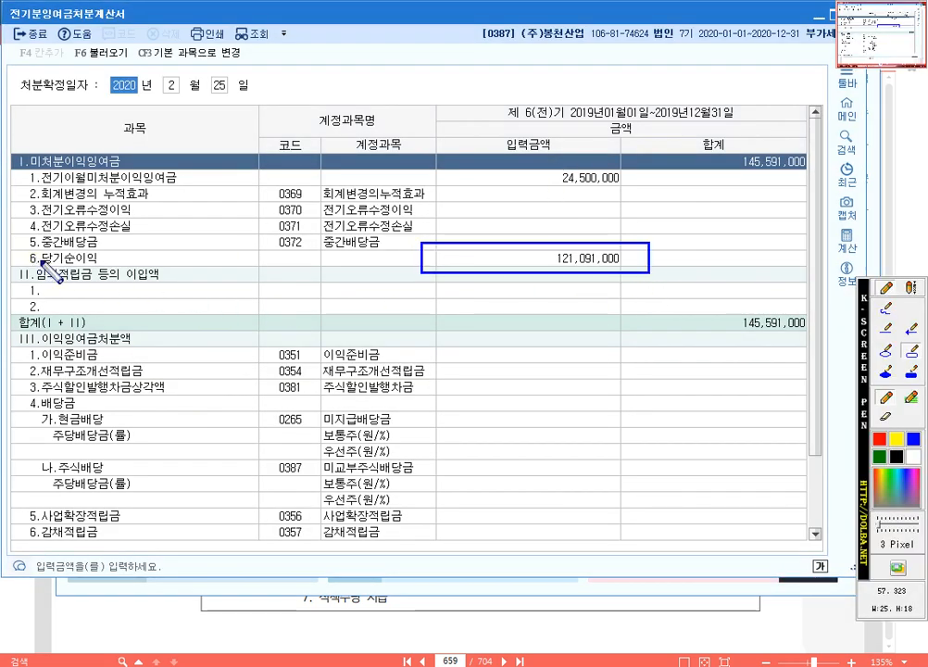
drag(22, 245, 132, 274)
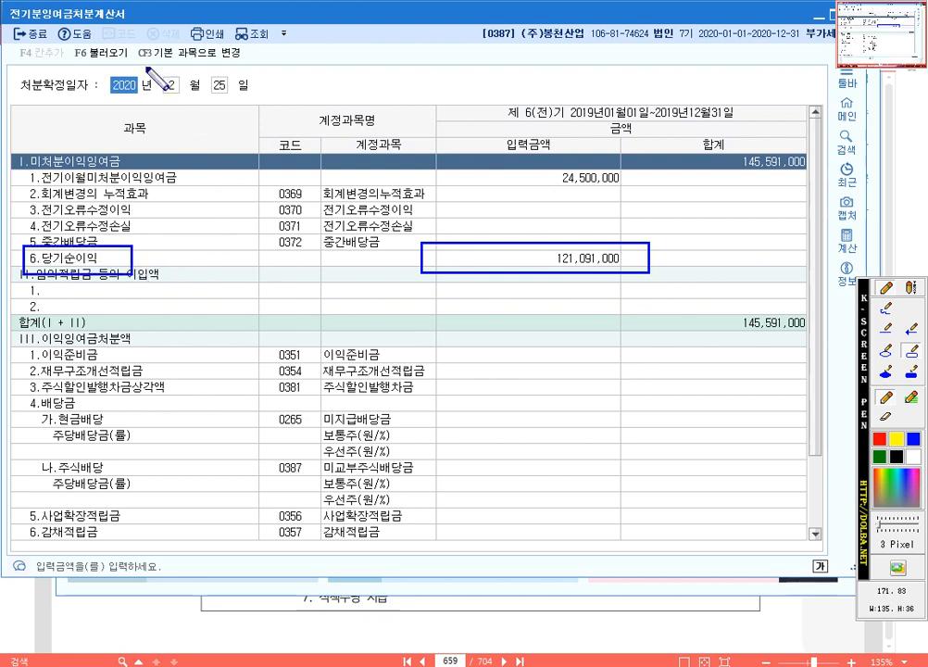
Step: Load the 당기순이익 from the 전기분손익계산서 into the 전기분잉여금처분계산서 and select its 6.당기순이익 amount
key(F12)
click(100, 53)
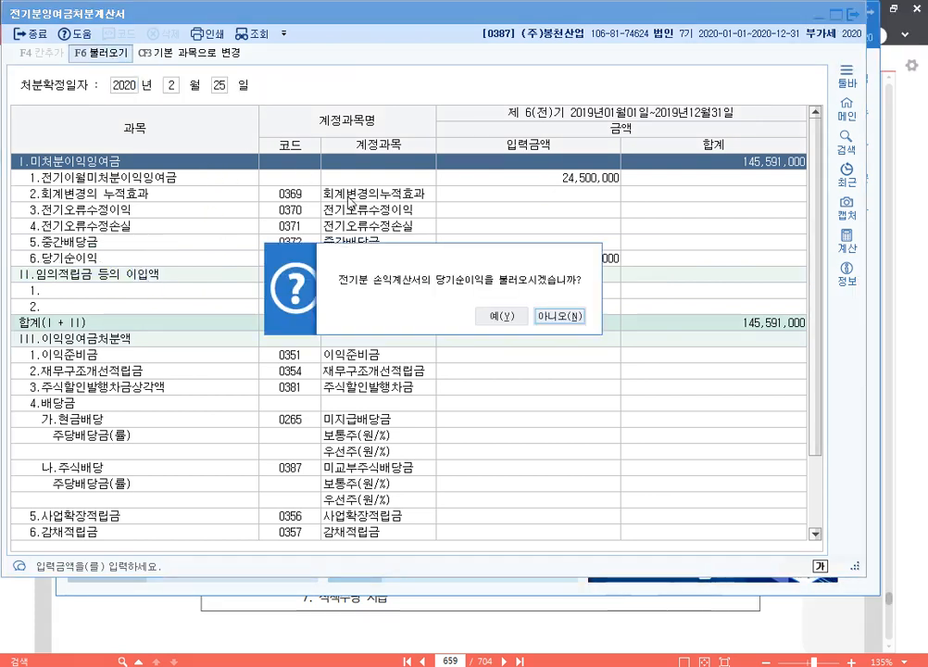
click(487, 320)
click(518, 258)
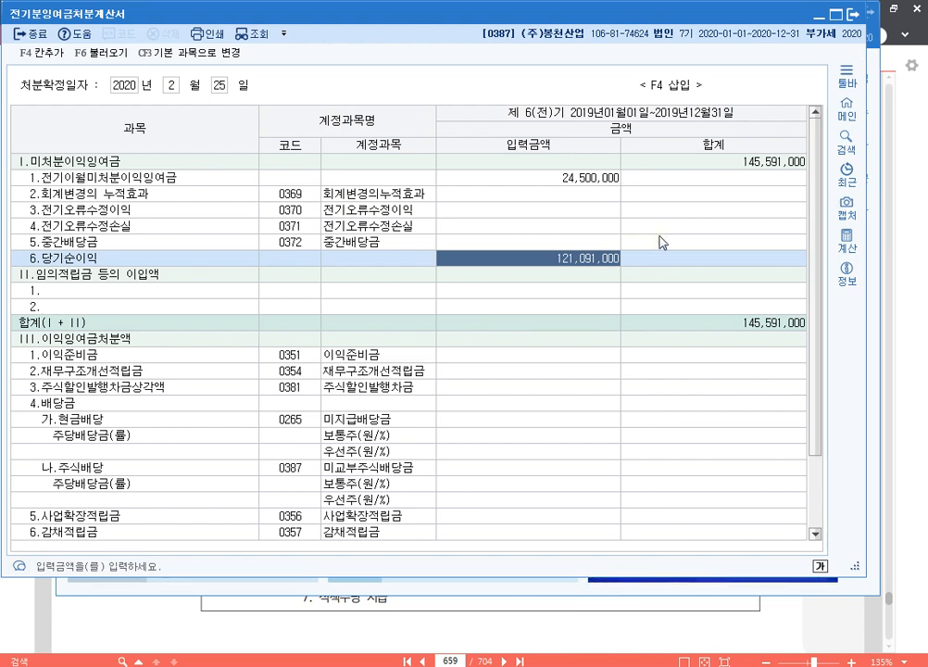
Step: Mark the Ⅰ.미처분이익잉여금 total with a temporary blue pen rectangle and close the 전기분잉여금처분계산서
key(F12)
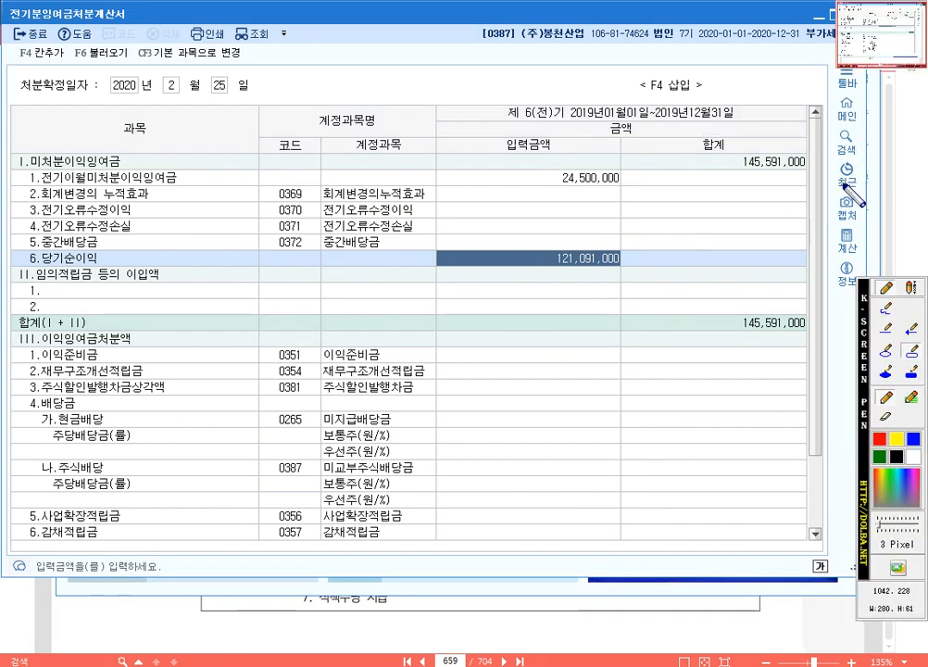
drag(615, 133, 832, 183)
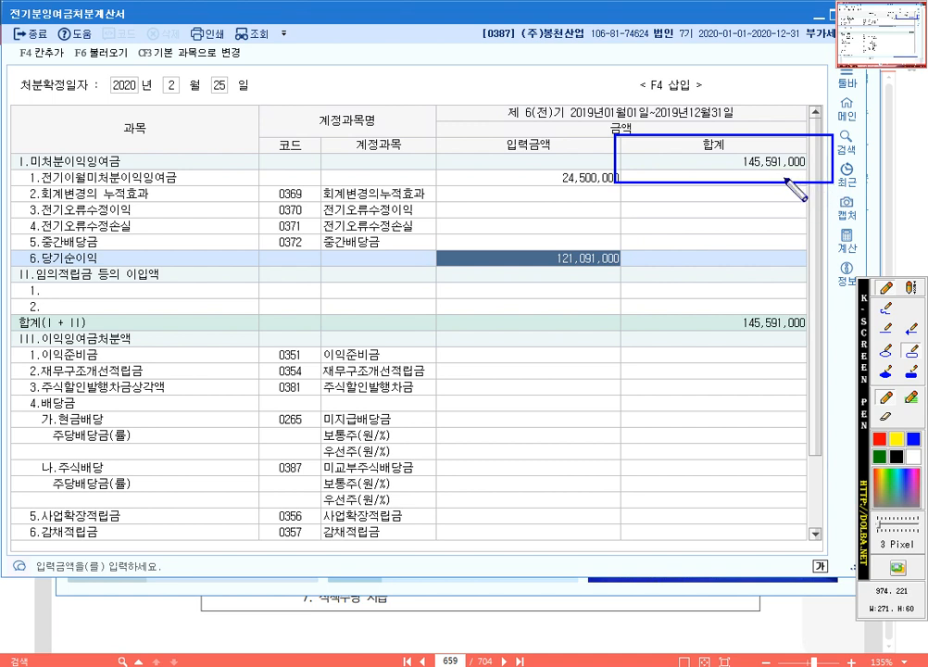
key(F12)
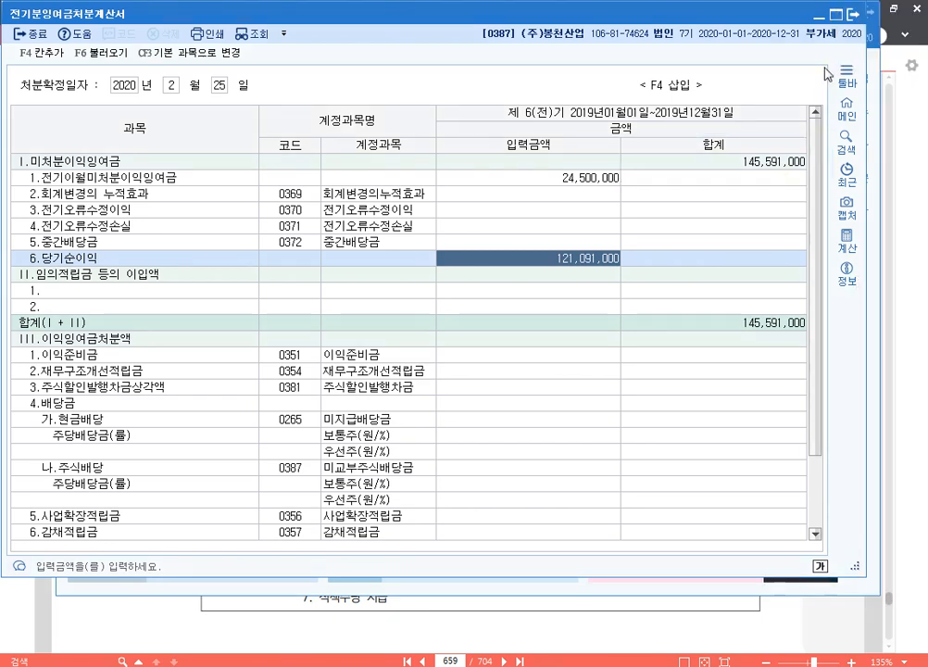
click(854, 15)
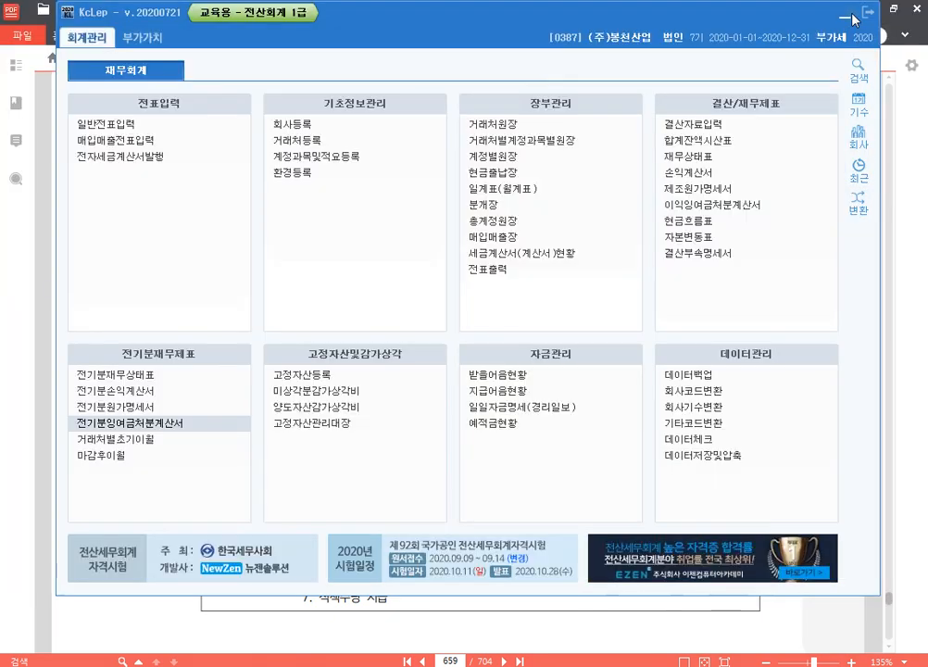
Step: Open the 전기분재무상태표, mark the 0375 이월이익잉여금 line with a temporary blue pen rectangle and close the statement
click(173, 374)
key(F12)
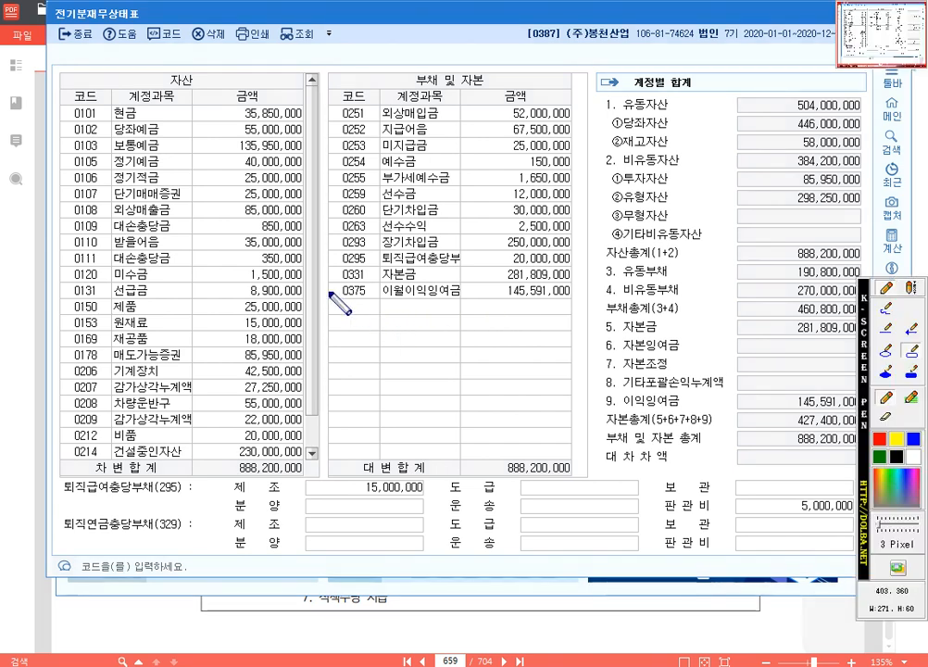
mouse_move(324, 271)
mouse_down()
mouse_move(535, 326)
mouse_move(585, 311)
mouse_up()
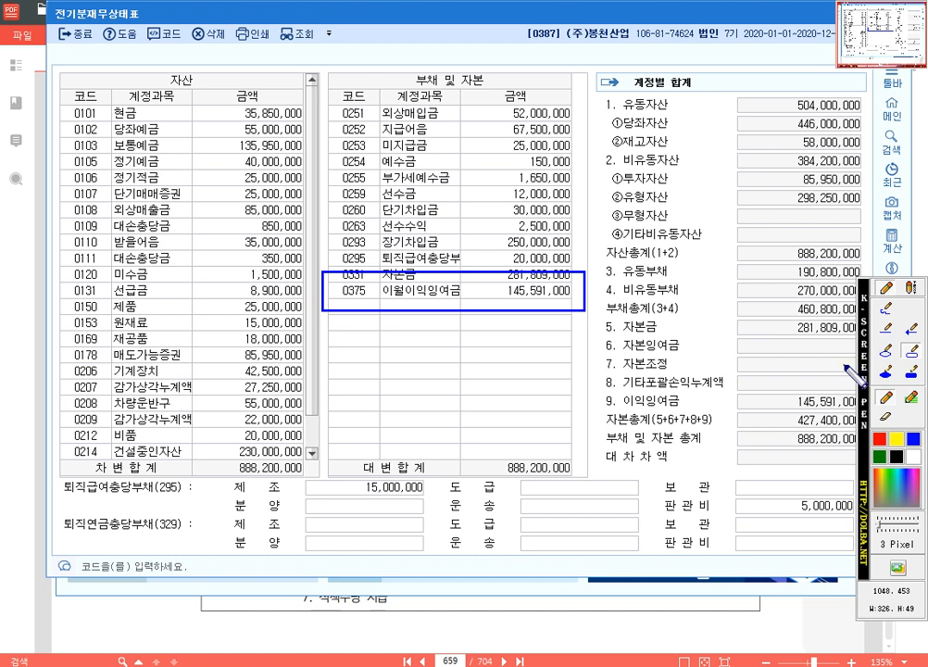
key(Escape)
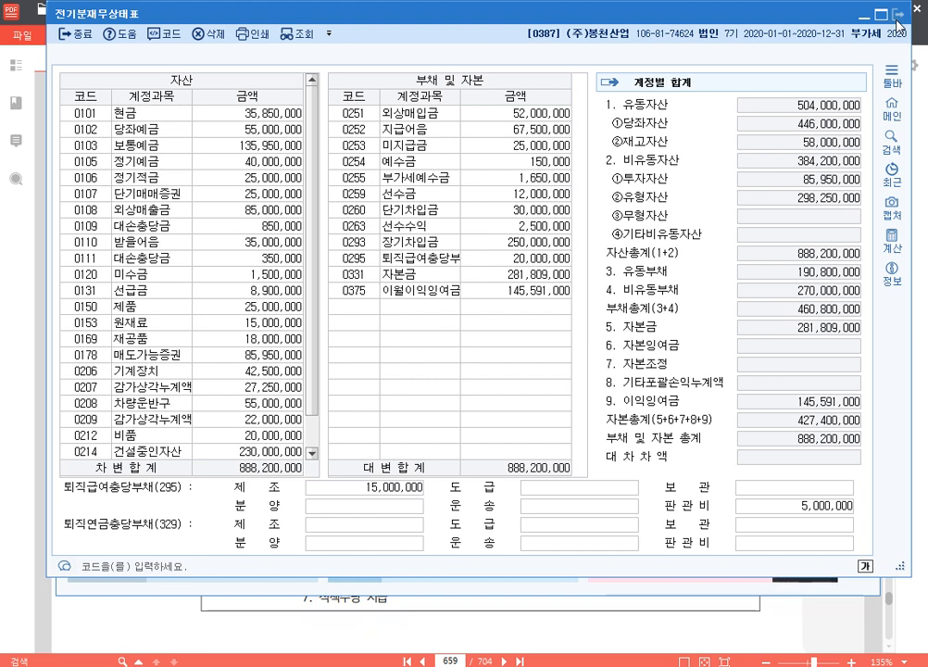
click(896, 20)
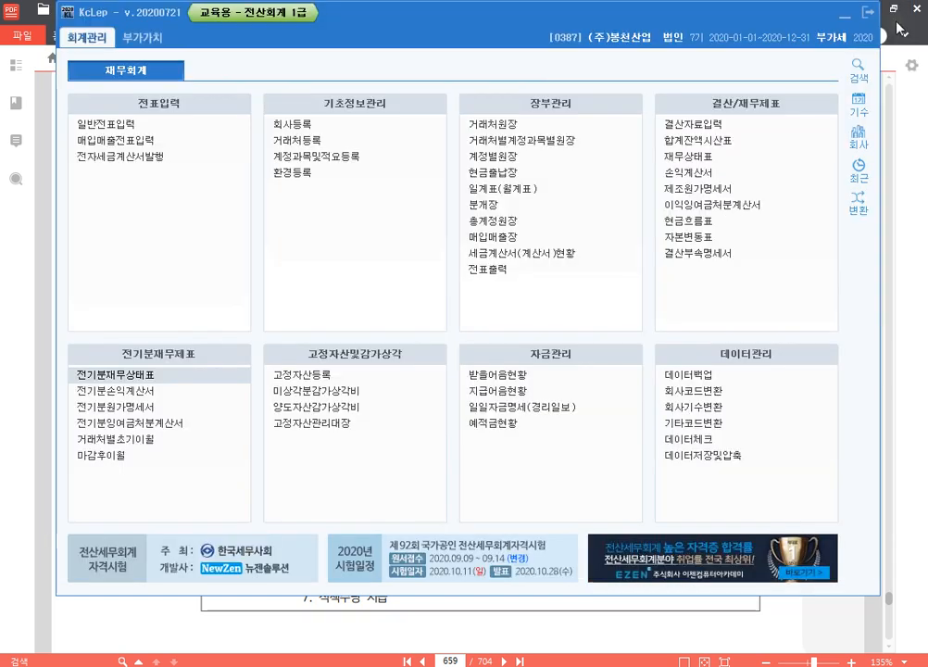
Step: Switch to the 알PDF document, go to page 651 and read 문제1 [1] for (주)나라전자 on the 원재료 재고액 error
click(921, 174)
click(450, 660)
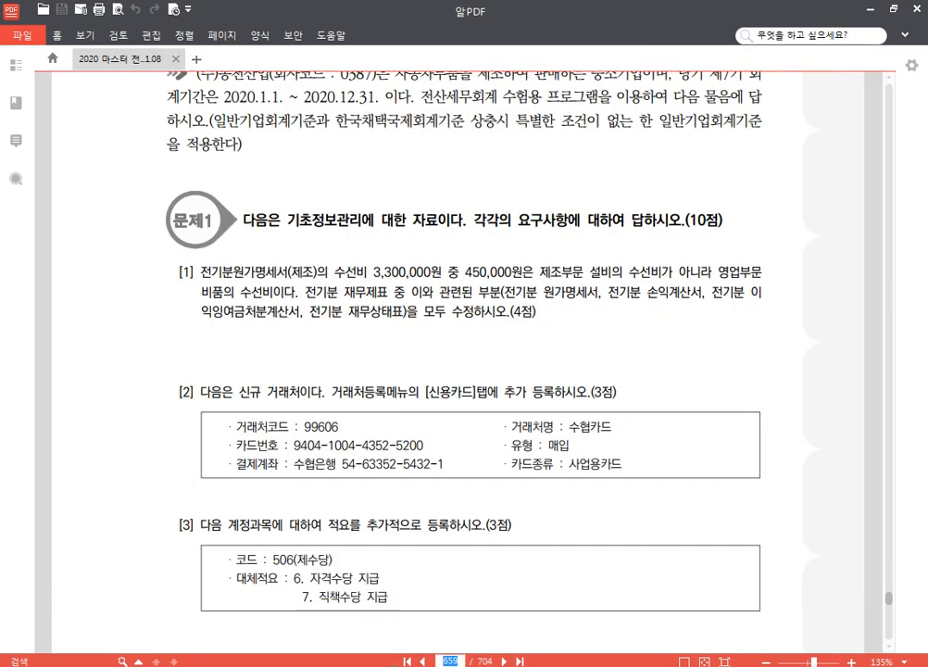
text(65)
key(Return)
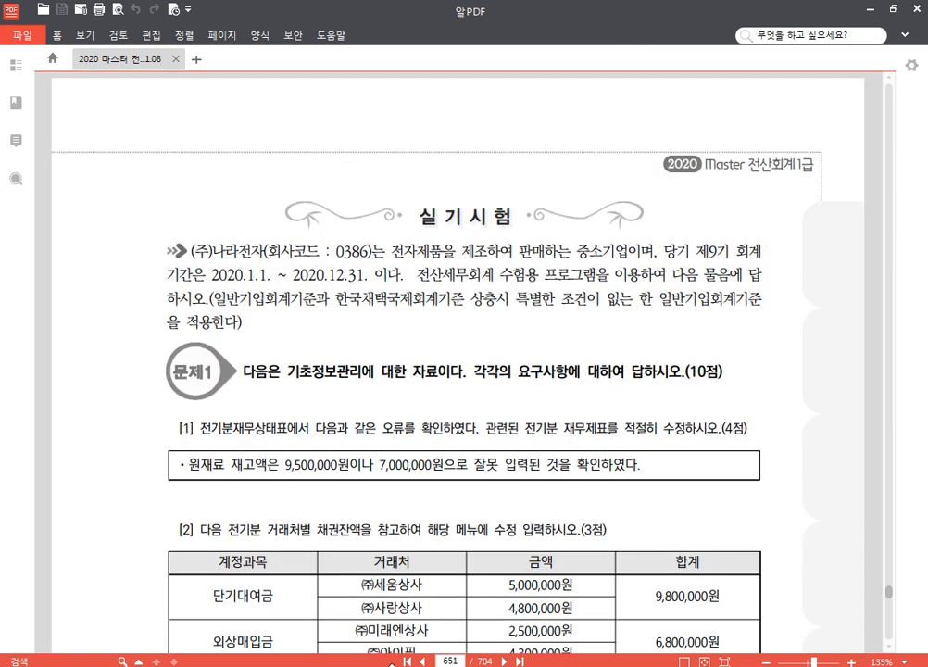
scroll(617, 402, down, 3)
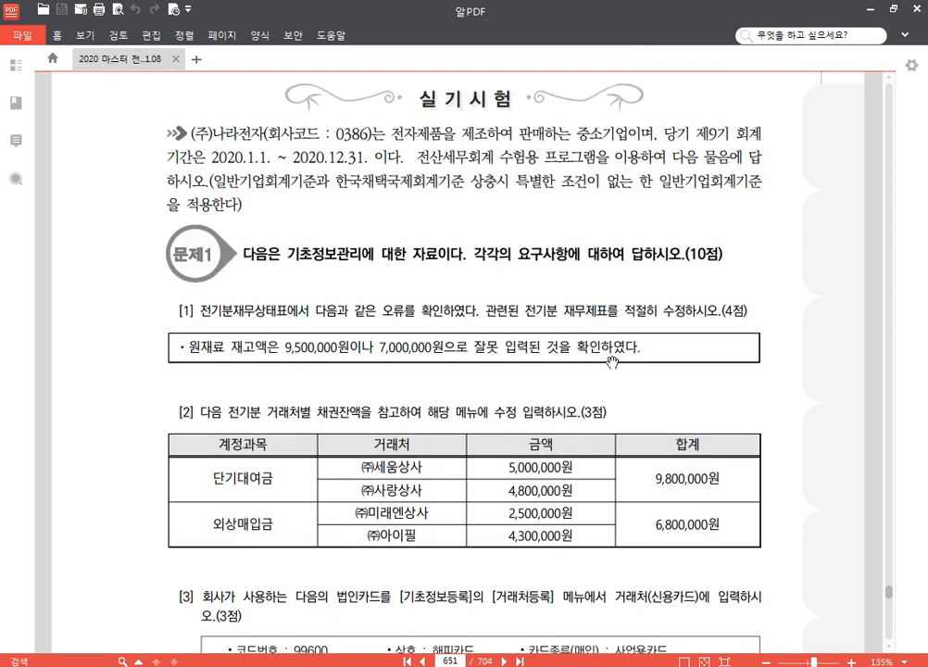
scroll(559, 389, down, 2)
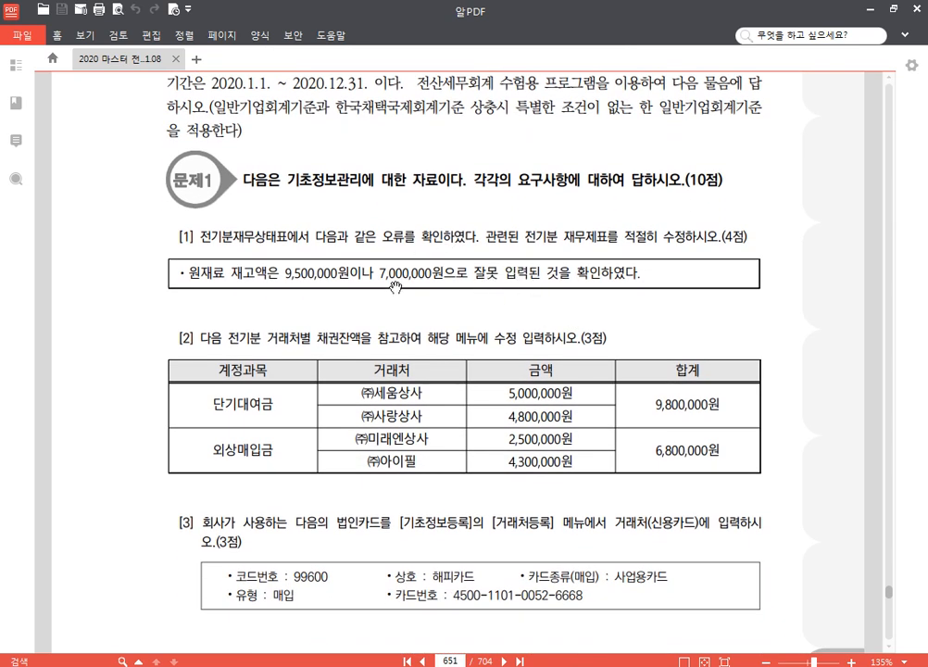
scroll(380, 276, down, 1)
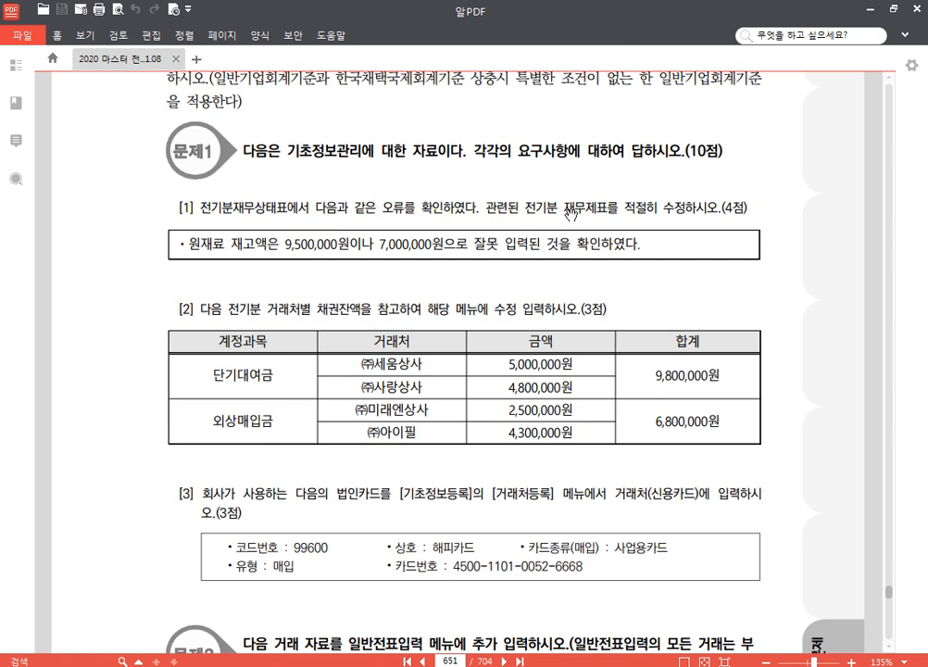
drag(362, 285, 290, 304)
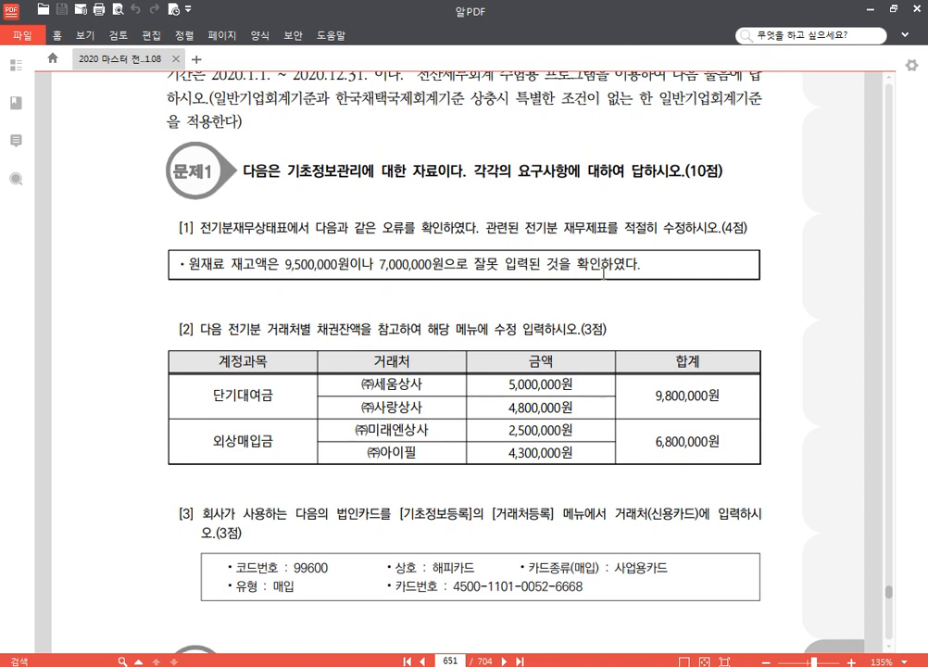
drag(485, 227, 637, 229)
click(664, 234)
scroll(794, 314, up, 2)
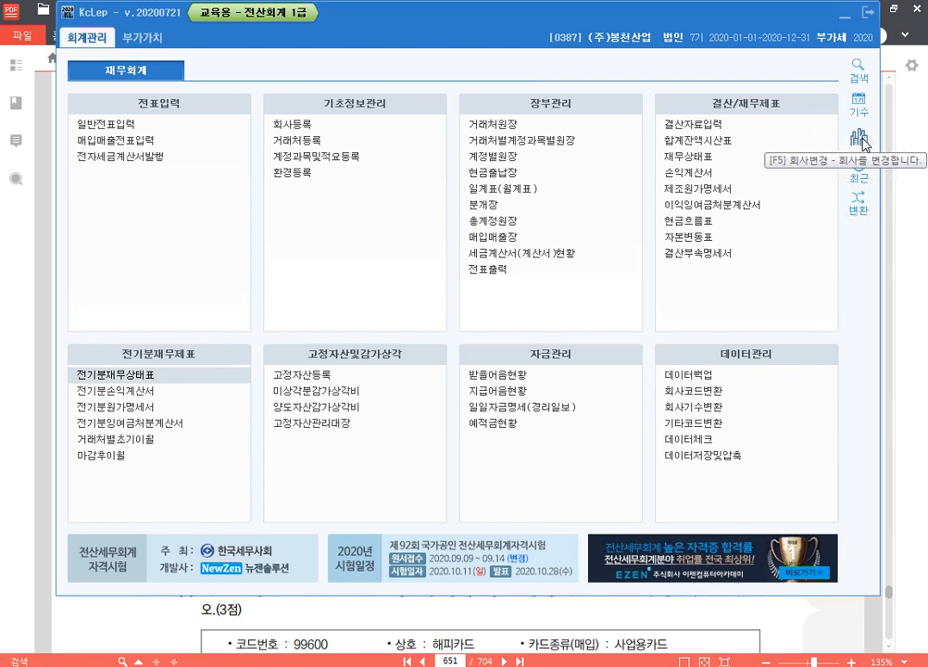
Step: Switch back to KcLep and change the working company to 0386 (주)나라전자
click(860, 139)
text(386)
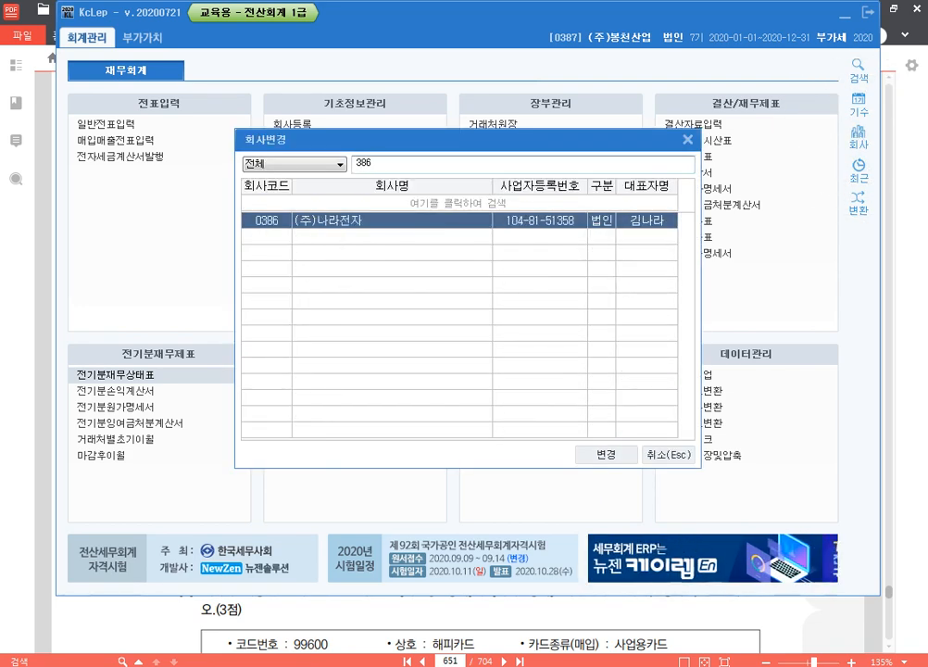
key(Return)
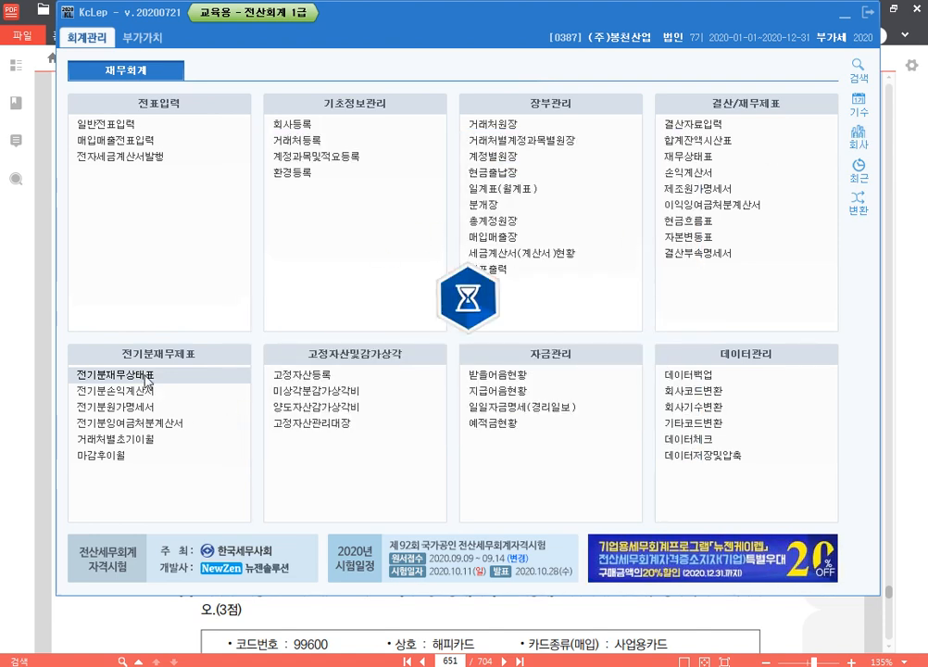
Step: Set the 0153 원재료 amount to 9,500,000 in the 전기분재무상태표 and close the statement
click(188, 378)
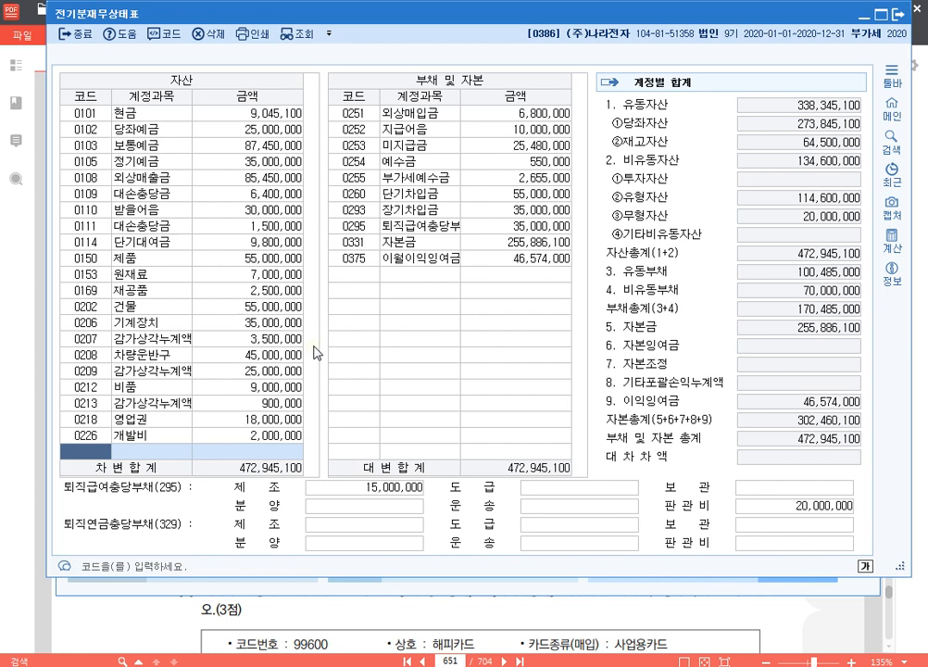
click(252, 274)
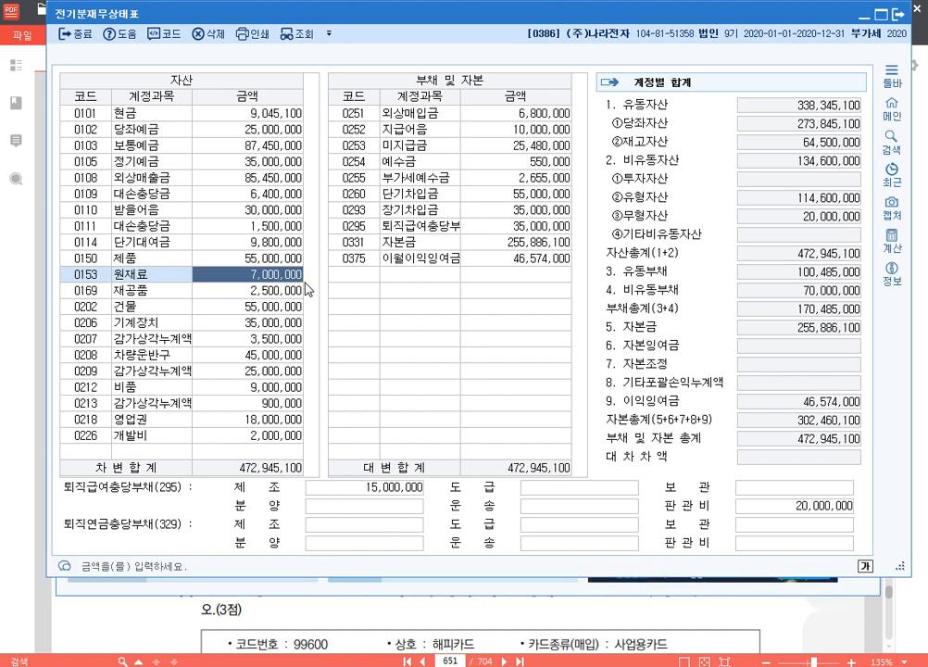
text(9500000)
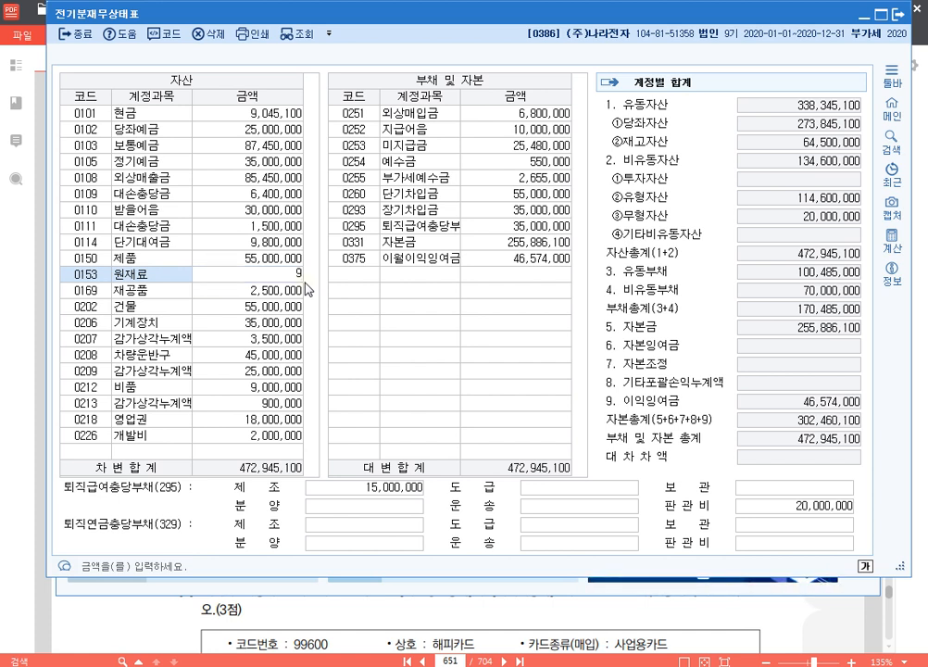
key(Return)
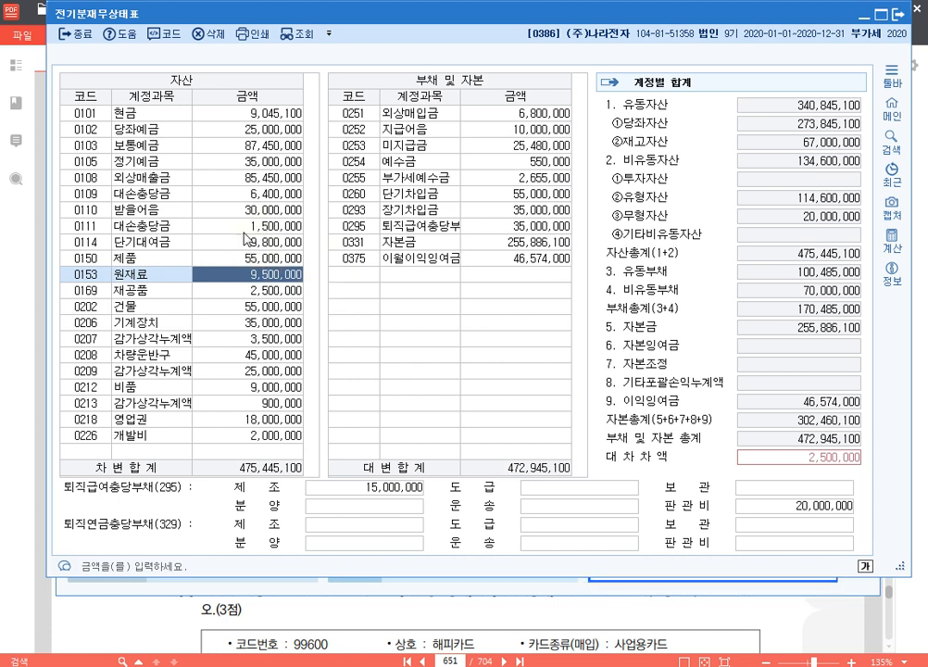
click(897, 14)
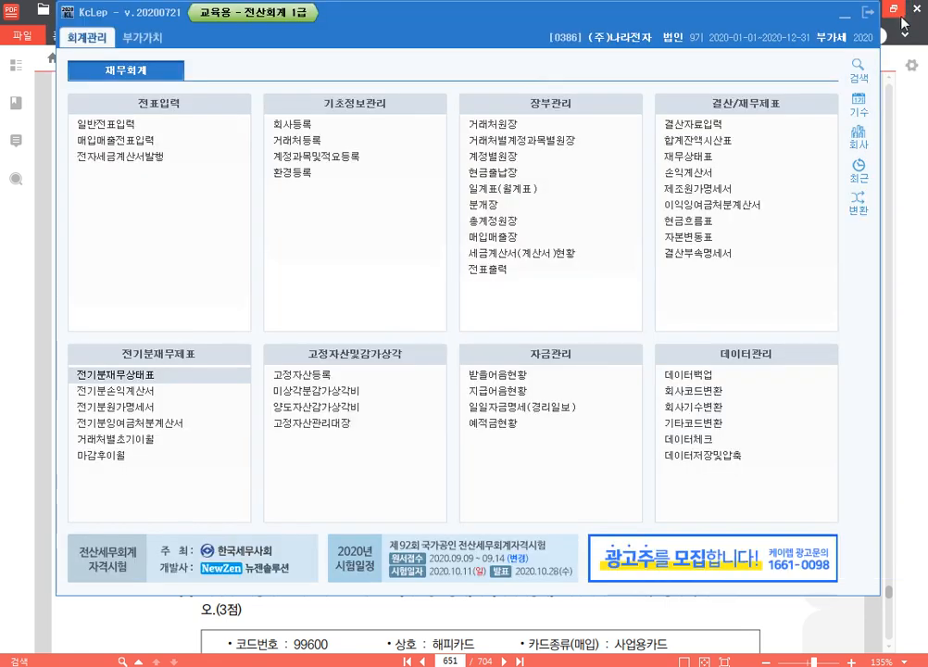
Step: Open the 전기분원가명세서, accept the changed closing inventory and confirm the 0501 원재료비 breakdown with 기말원재료재고액 9,500,000
click(194, 407)
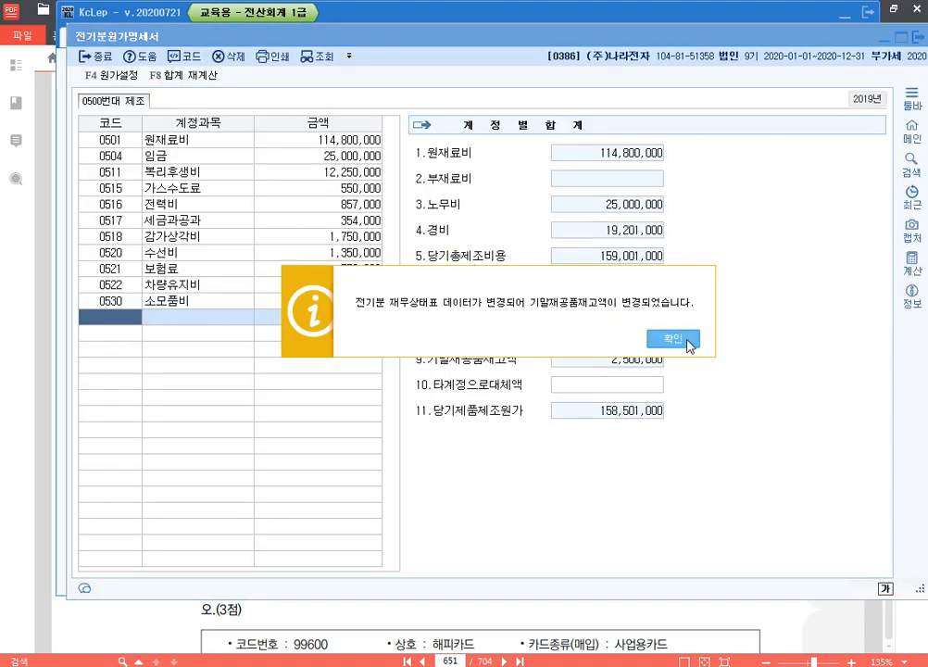
click(690, 341)
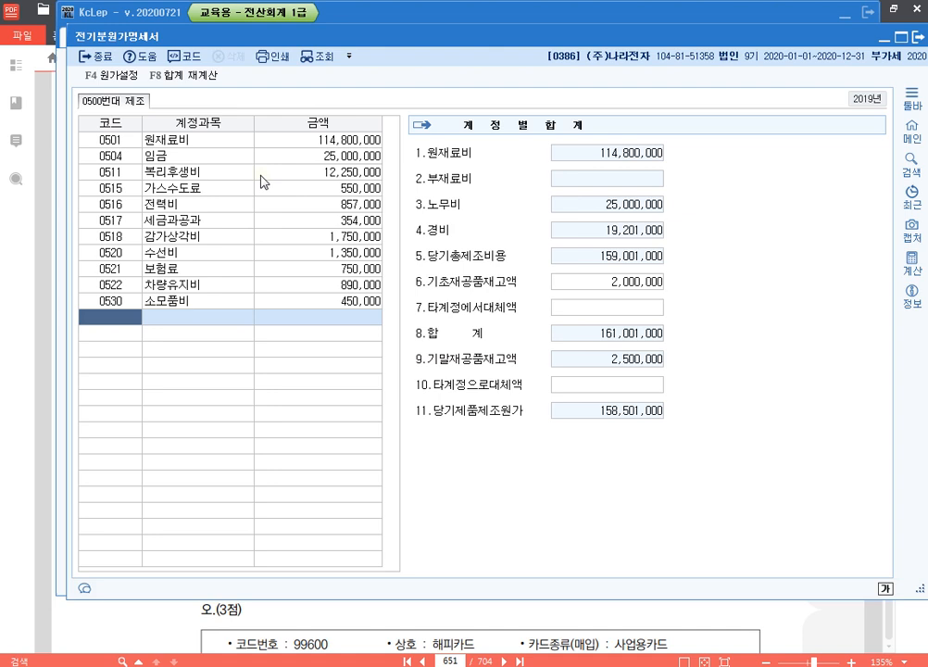
click(341, 141)
click(610, 384)
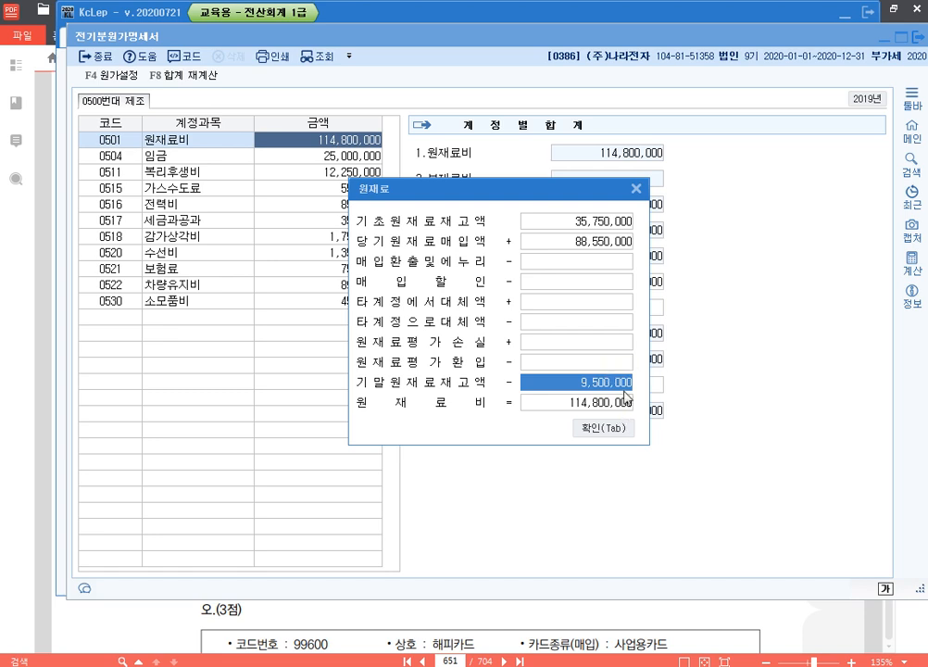
click(609, 427)
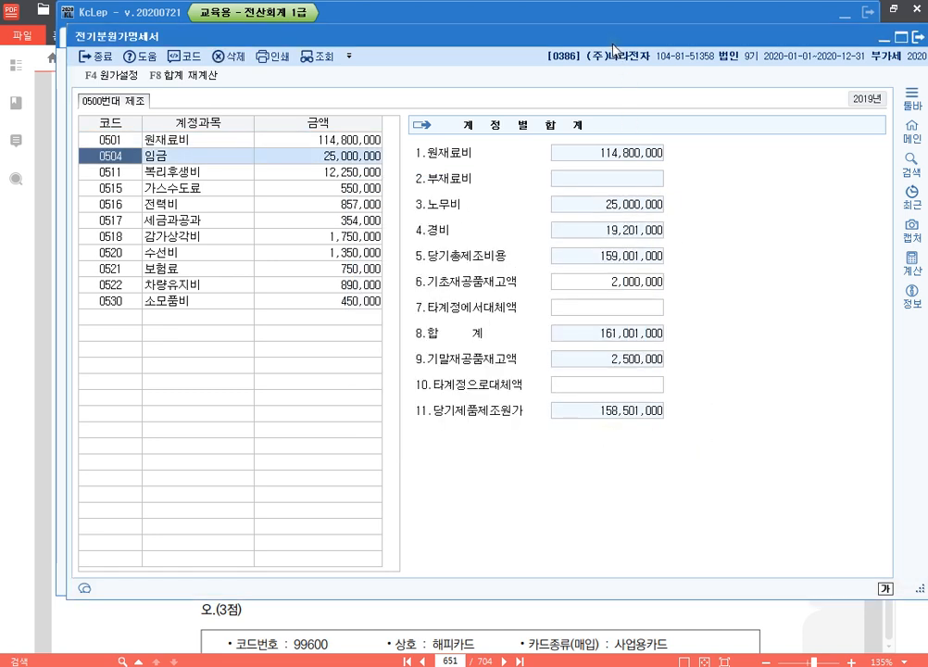
Step: Bring the 전기분원가명세서 into view and mark its 11.당기제품제조원가 line with a temporary blue pen rectangle
drag(612, 44, 607, 33)
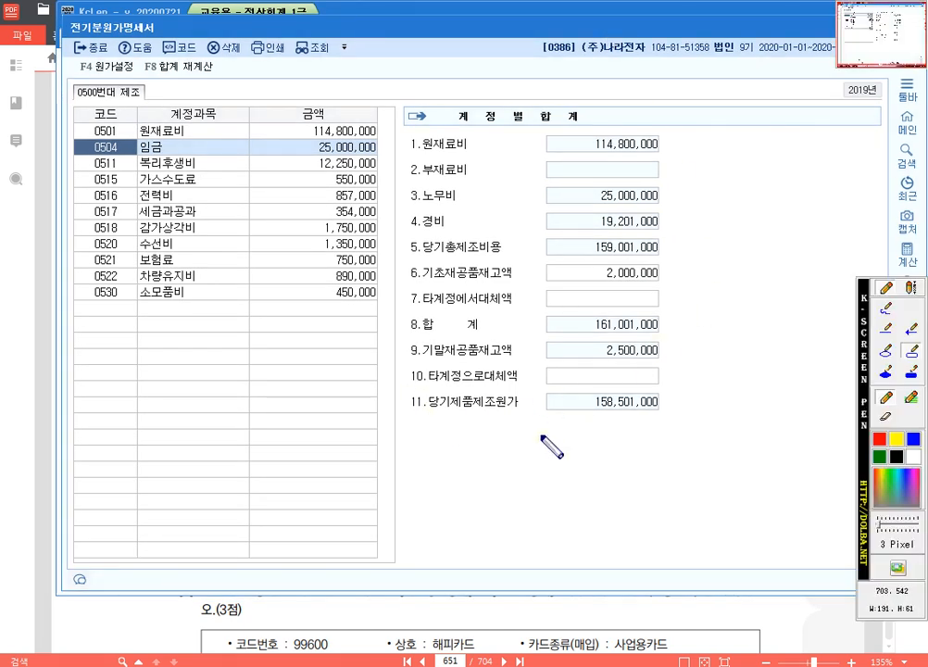
drag(405, 387, 676, 419)
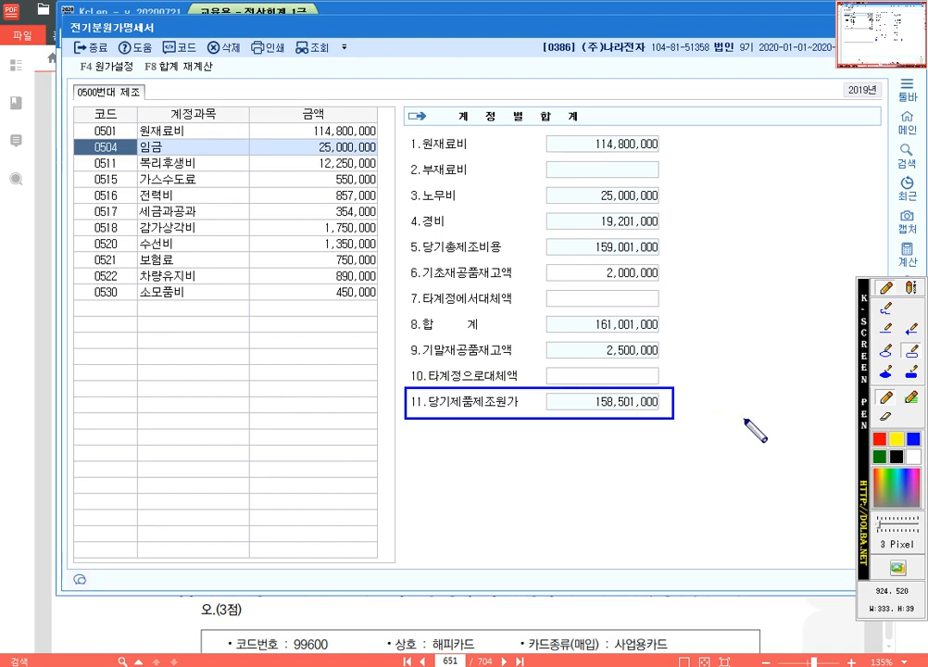
key(Escape)
Step: Open the 전기분손익계산서 and arrange it beside the 전기분원가명세서 so the amounts of both statements can be compared
drag(516, 26, 769, 31)
click(198, 237)
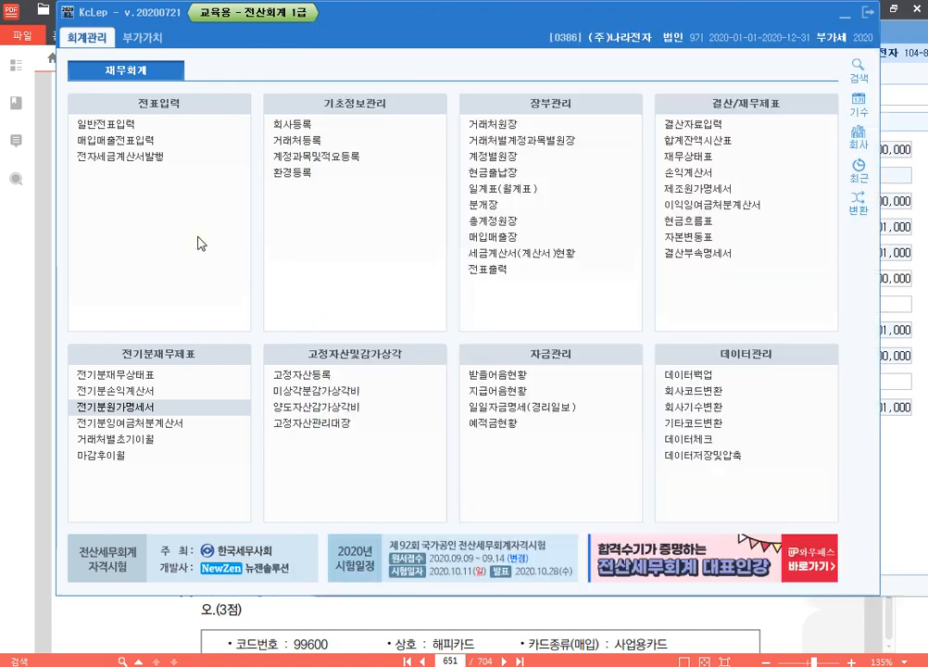
click(127, 393)
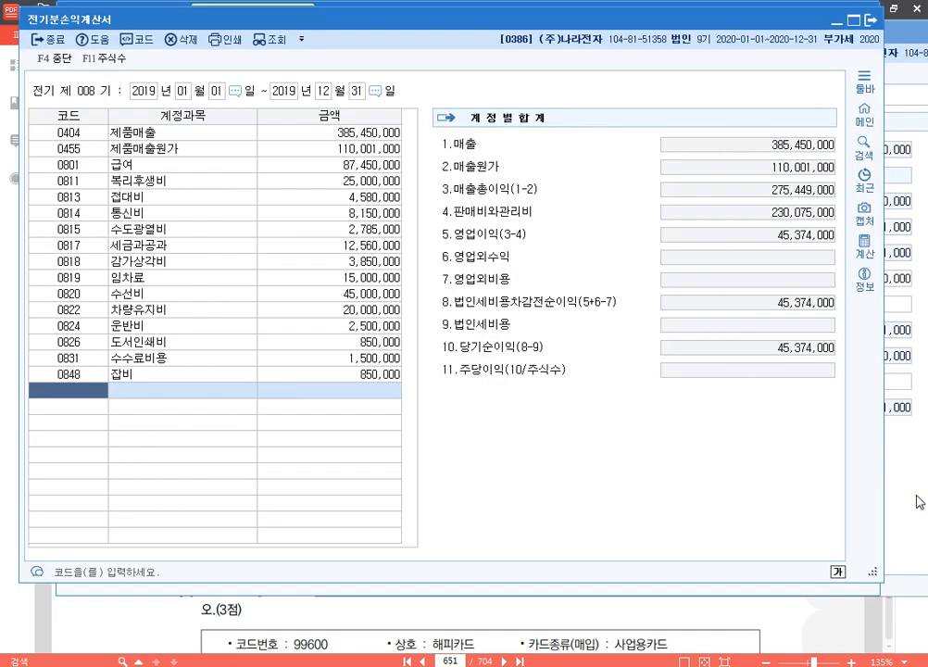
click(915, 496)
click(201, 120)
drag(276, 23, 232, 19)
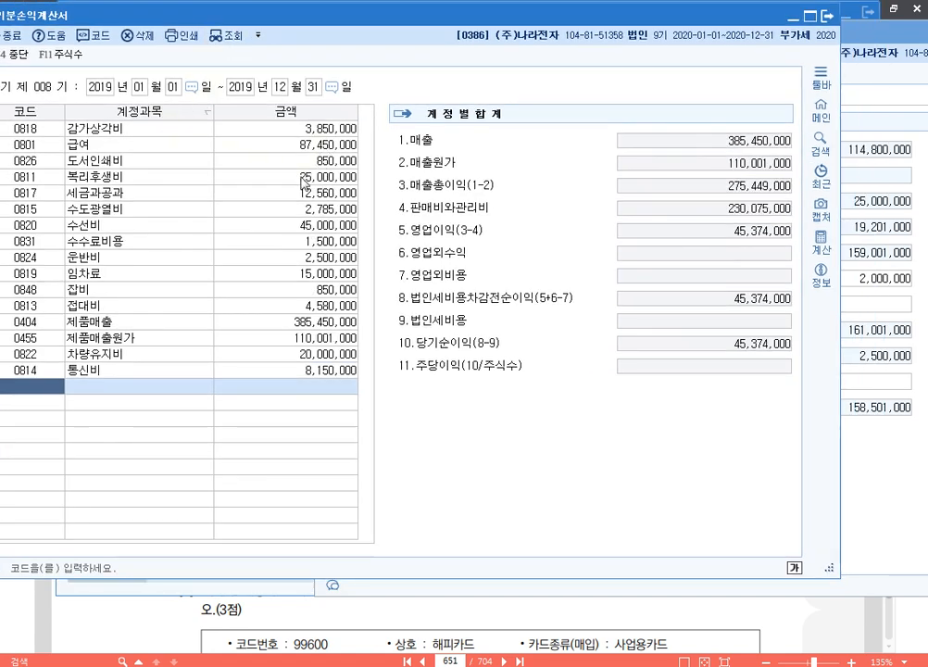
Step: Sort the 전기분손익계산서 by account code and set 당기제품제조원가 in the 0455 제품매출원가 breakdown to 158,501,000
click(265, 242)
click(34, 113)
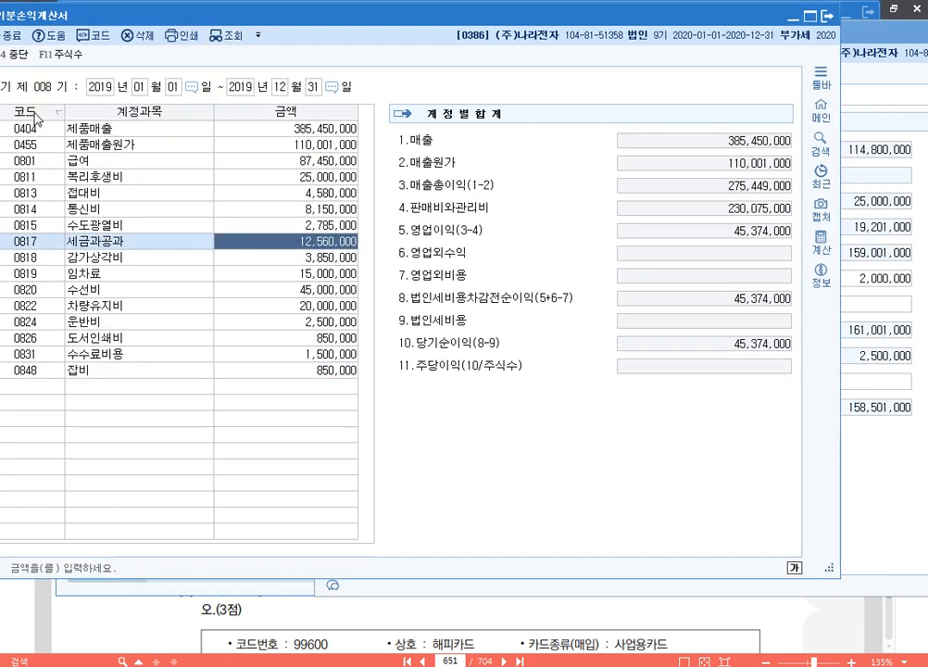
click(312, 145)
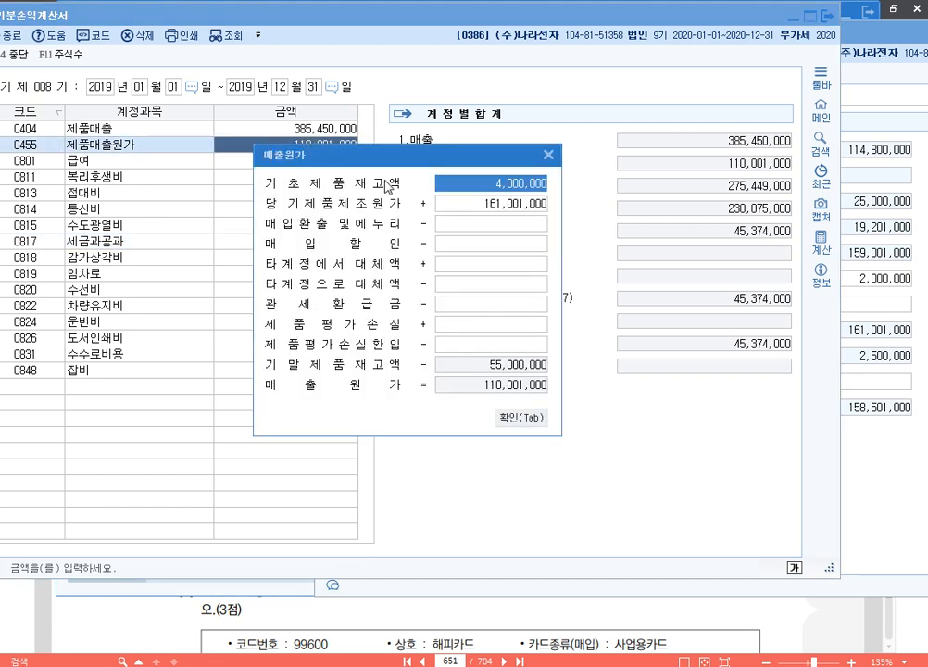
click(500, 206)
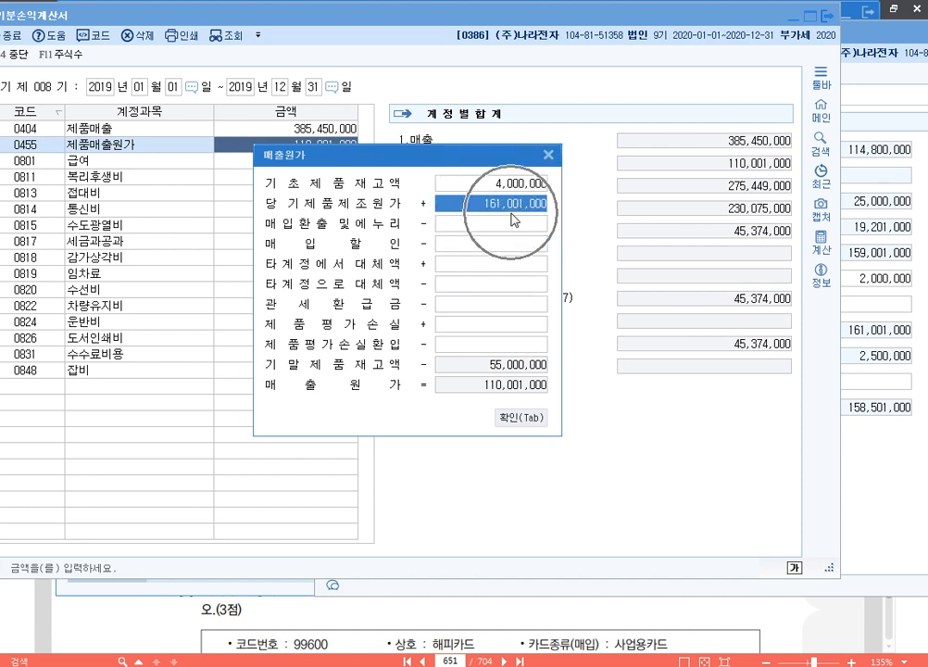
text(15)
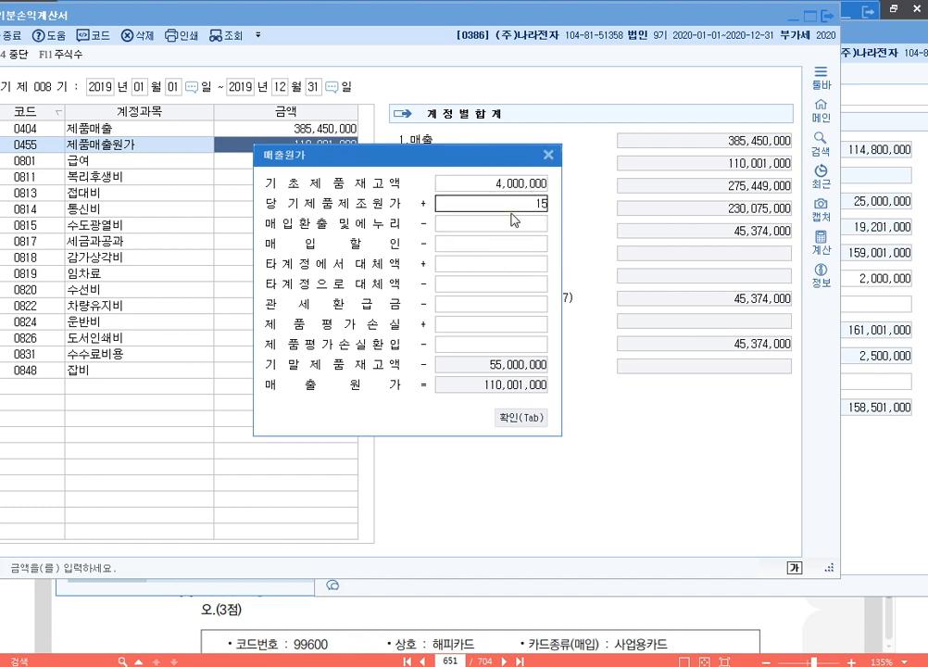
text(8,501,000)
key(Return)
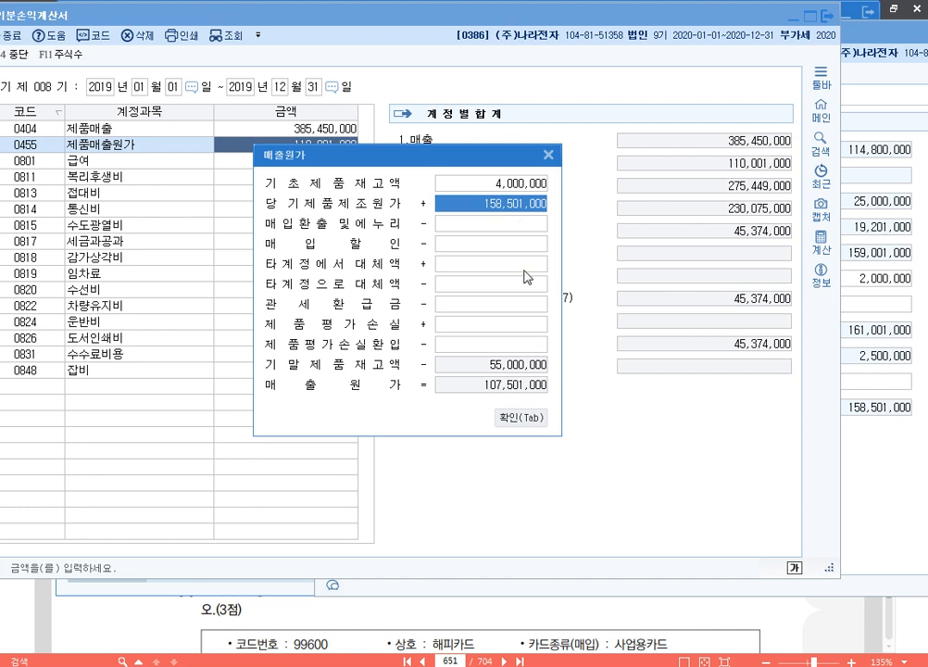
click(527, 421)
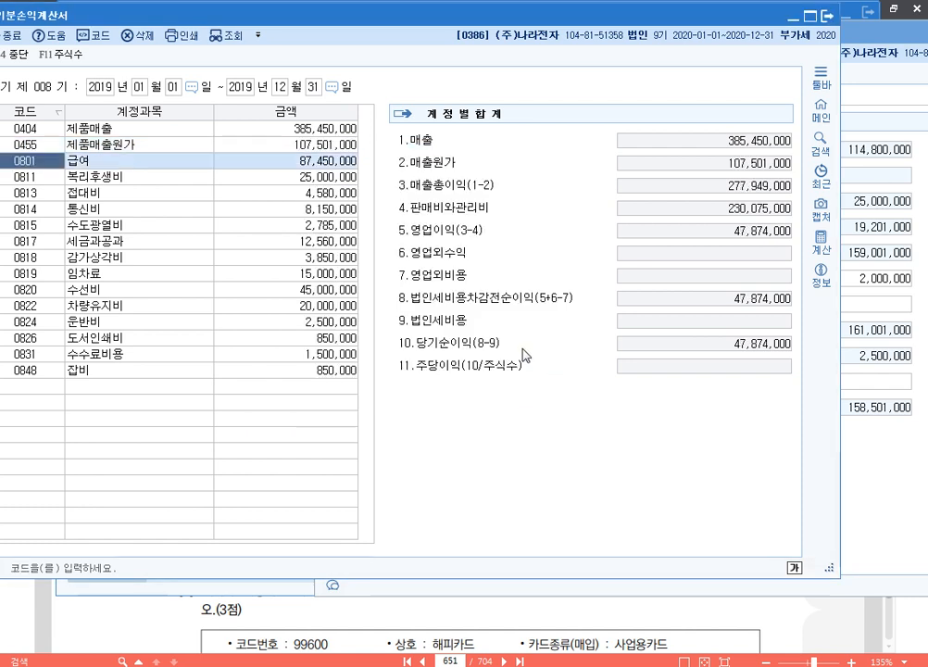
Step: Mark the 10.당기순이익 line with a temporary blue pen rectangle, then close the 전기분손익계산서 and 전기분원가명세서
key(F12)
mouse_move(393, 332)
mouse_down()
mouse_move(823, 368)
mouse_move(805, 353)
mouse_up()
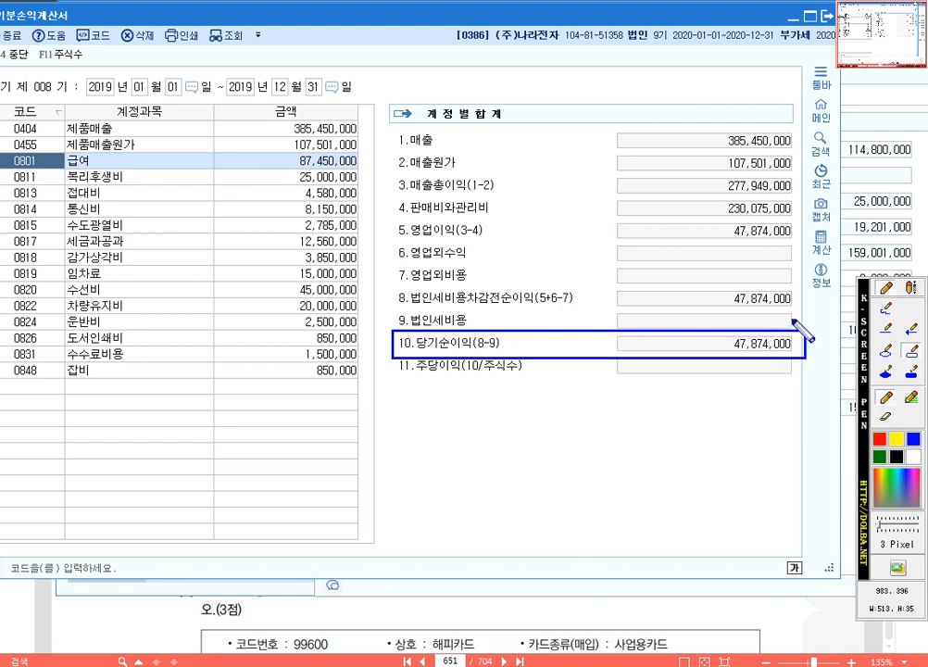
key(Escape)
key(Escape)
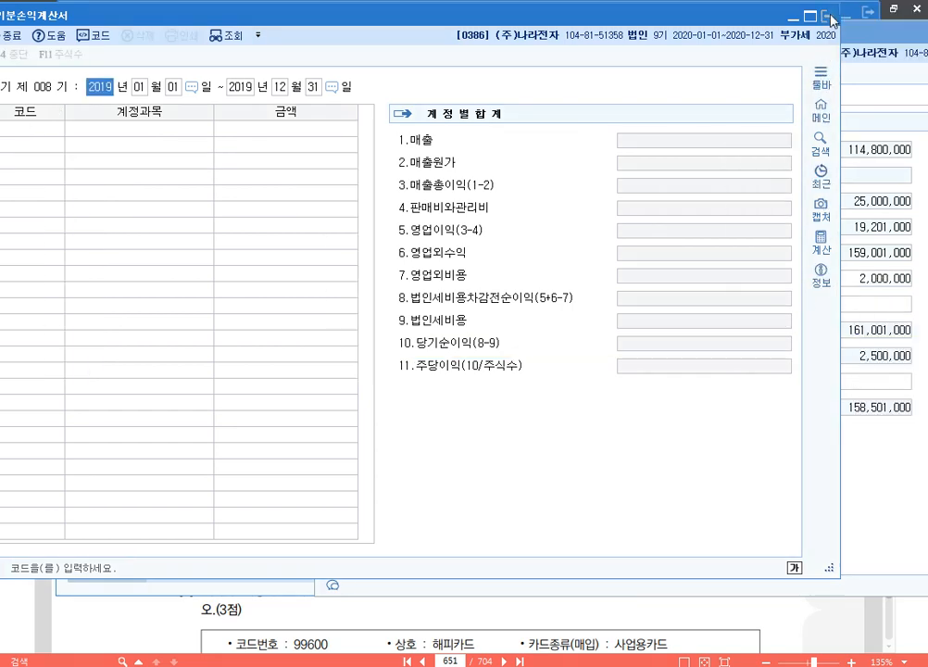
click(829, 16)
drag(914, 38, 766, 55)
click(858, 60)
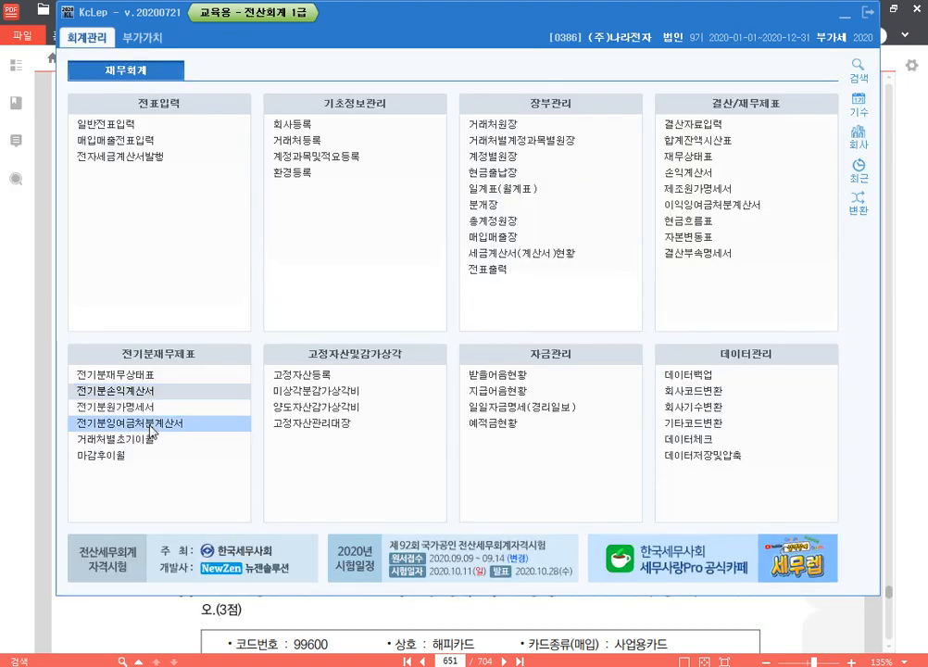
Step: Open the 전기분잉여금처분계산서 and load the 당기순이익 from the 전기분손익계산서 into it
click(176, 416)
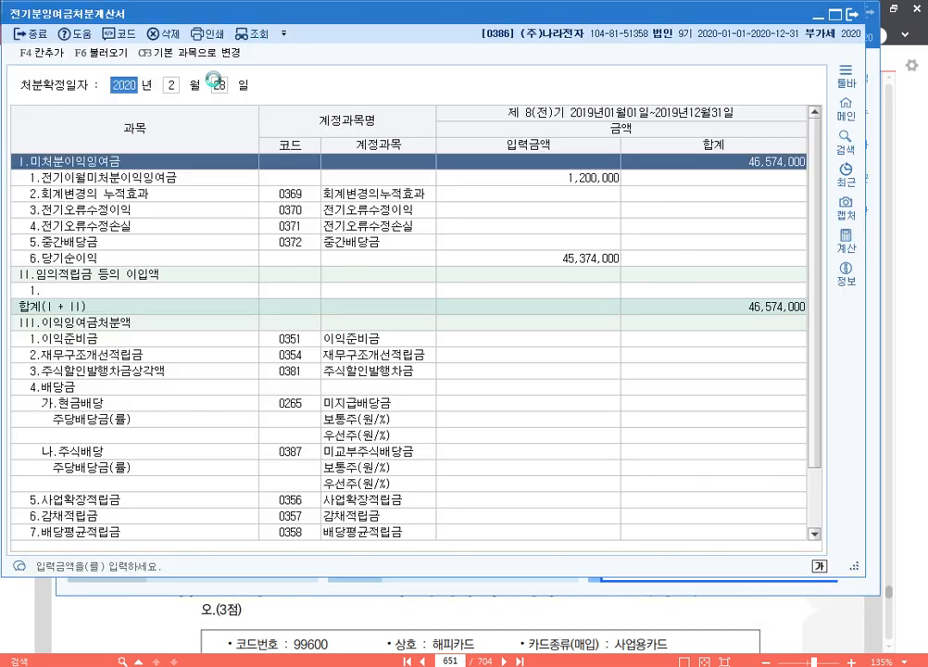
click(114, 58)
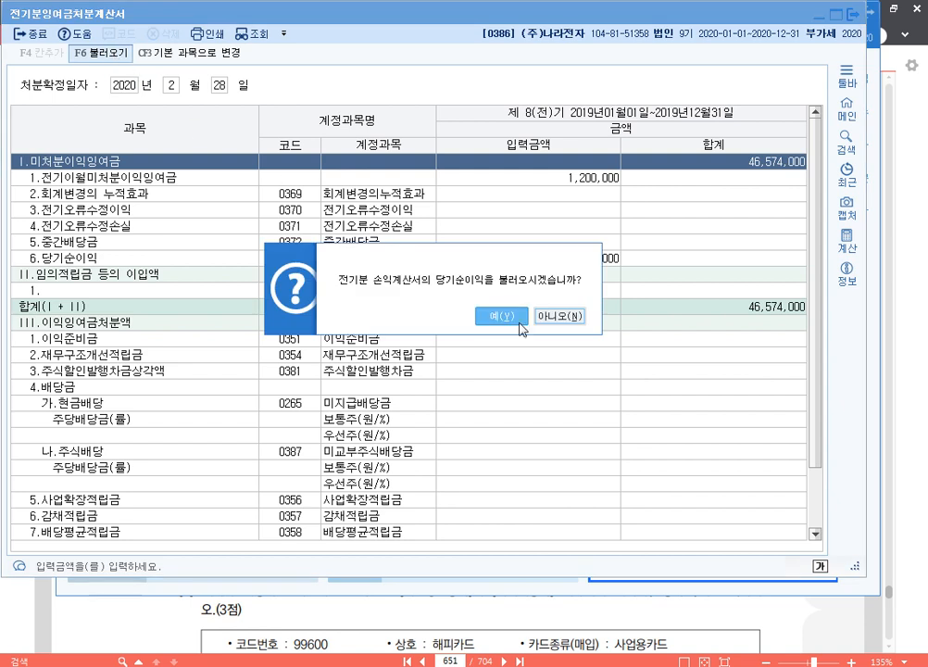
click(501, 429)
click(584, 263)
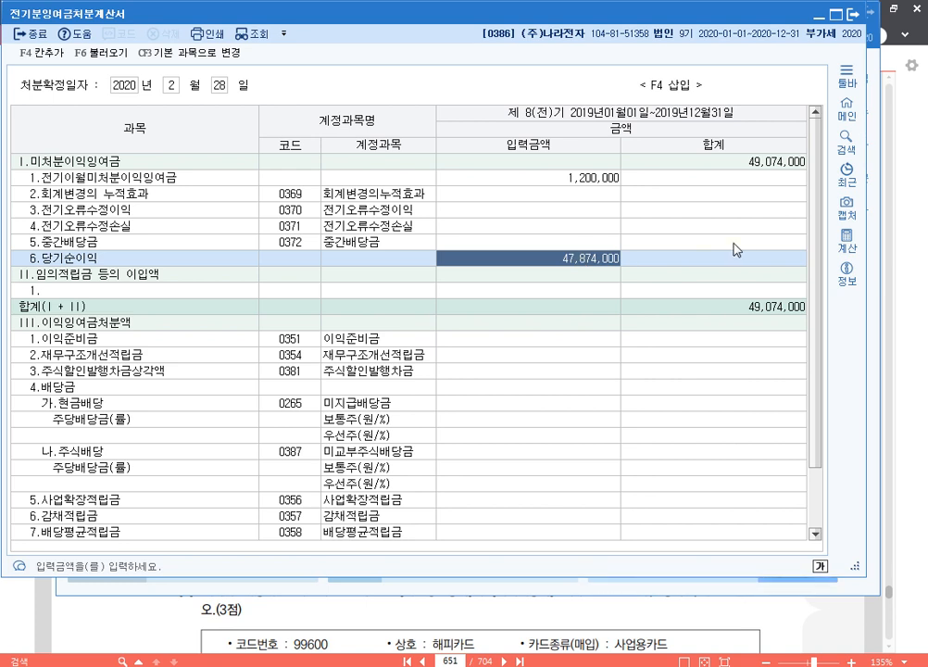
Step: Mark the Ⅰ.미처분이익잉여금 total with a temporary blue pen rectangle and shift the 전기분잉여금처분계산서 window aside
key(F12)
drag(645, 145, 819, 178)
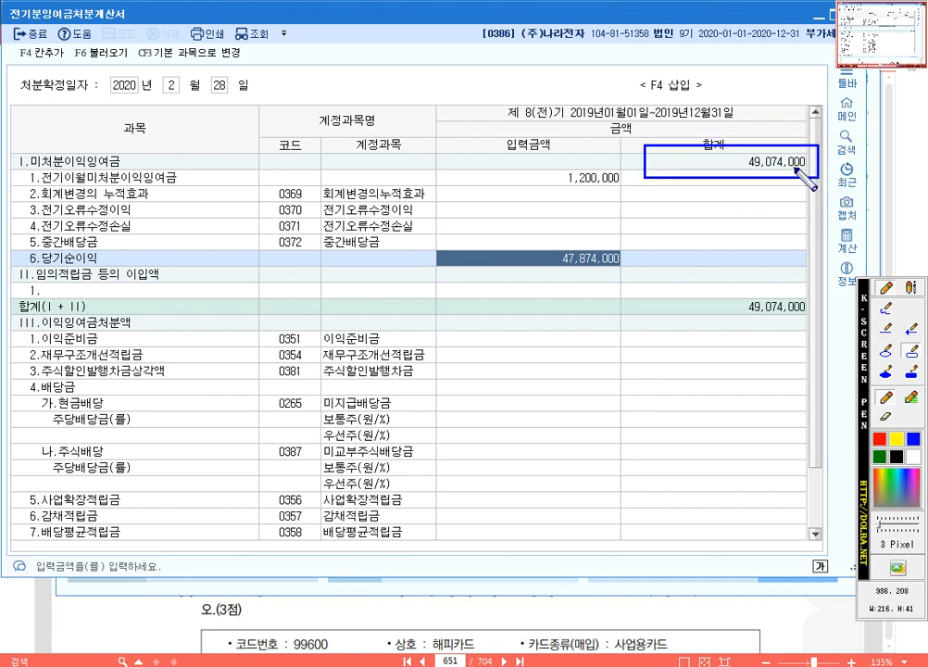
key(ctrl)
key(ctrl)
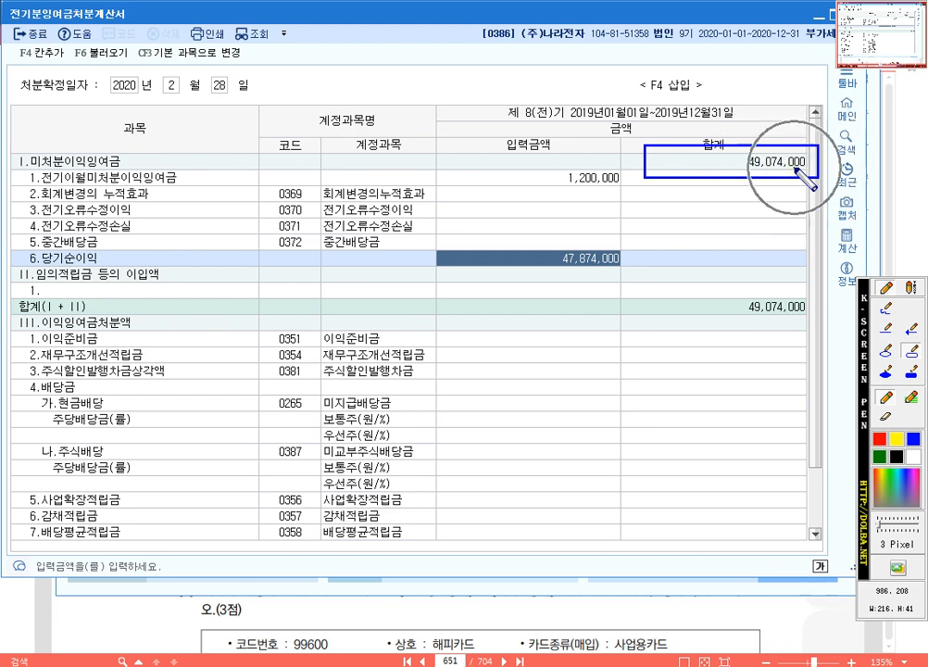
key(Escape)
drag(528, 16, 637, 38)
key(Escape)
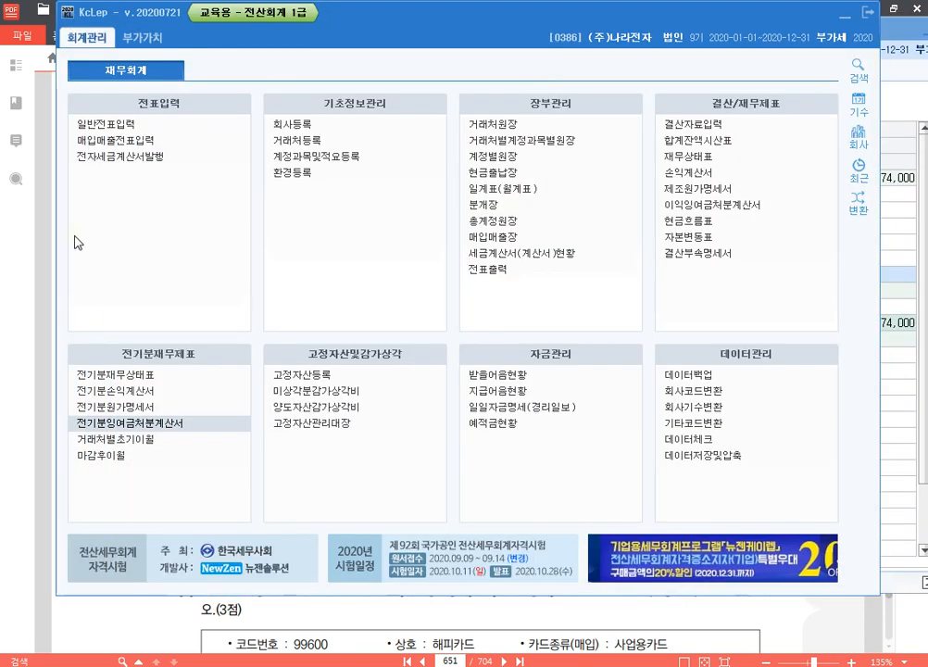
Step: Open the 전기분재무상태표 beside the 전기분잉여금처분계산서 and check its 이월이익잉여금 against the 미처분이익잉여금 total
click(102, 289)
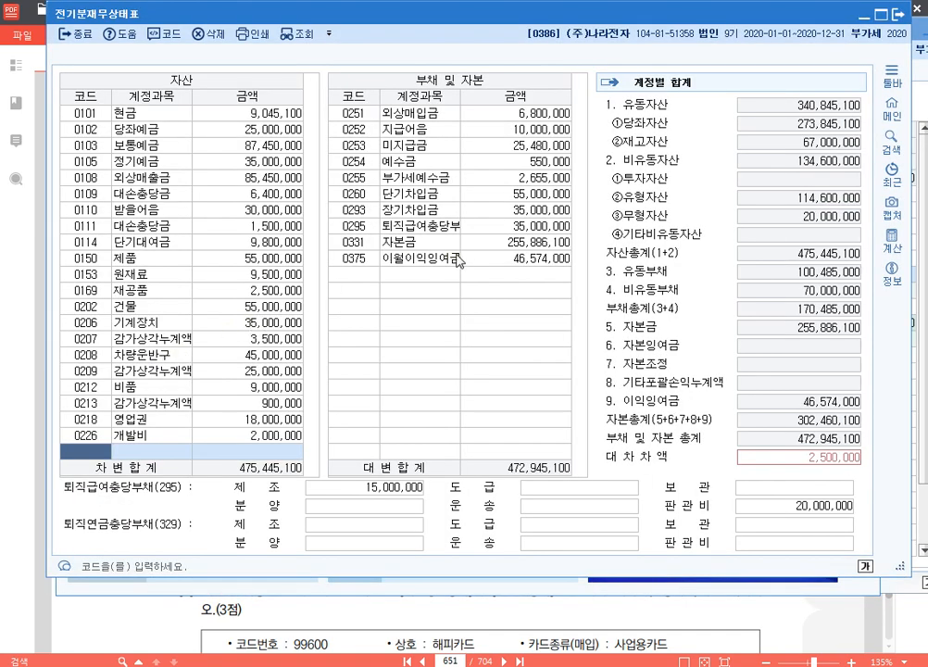
drag(661, 24, 597, 29)
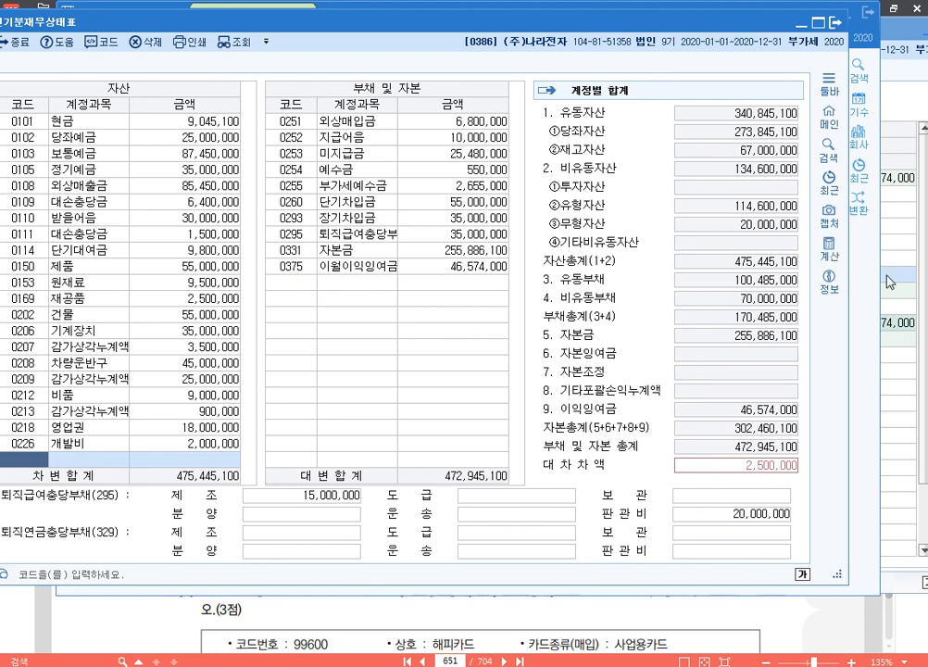
click(909, 259)
click(882, 177)
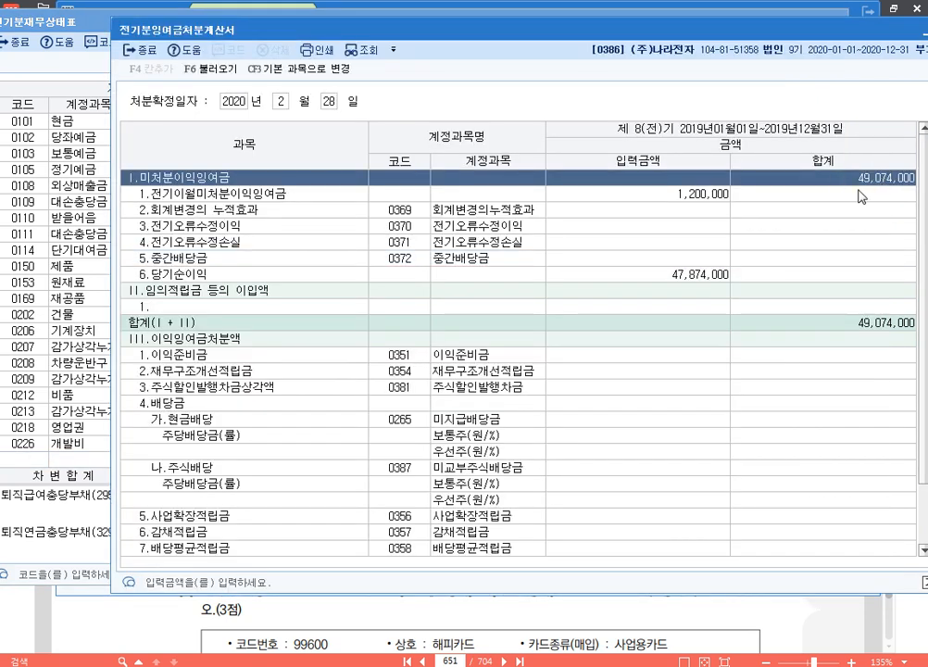
click(83, 25)
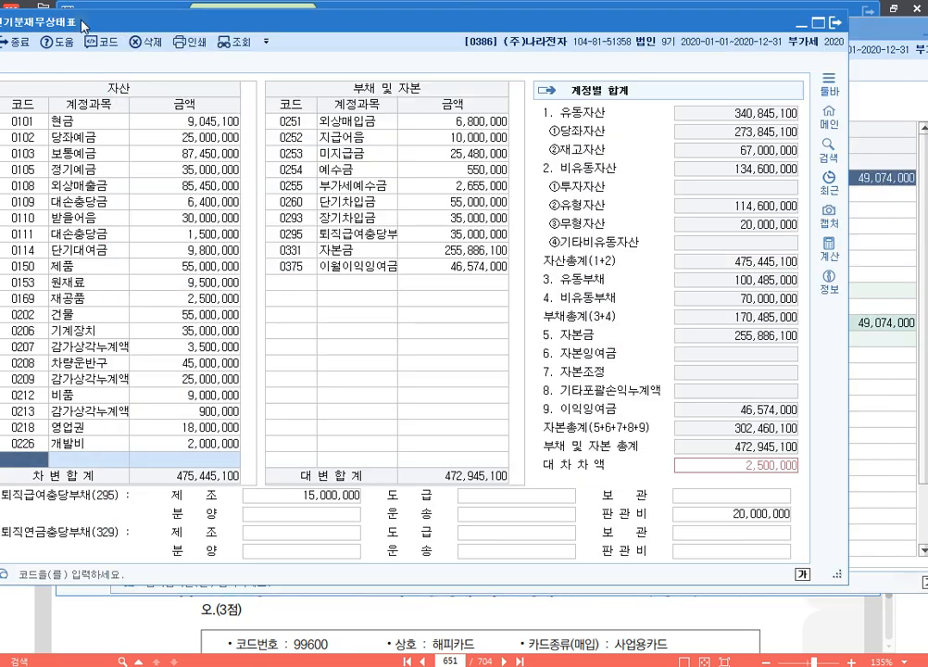
Step: Set the 0375 이월이익잉여금 amount to 49,074,000 in the 전기분재무상태표 and close both open statements
click(471, 268)
text(49)
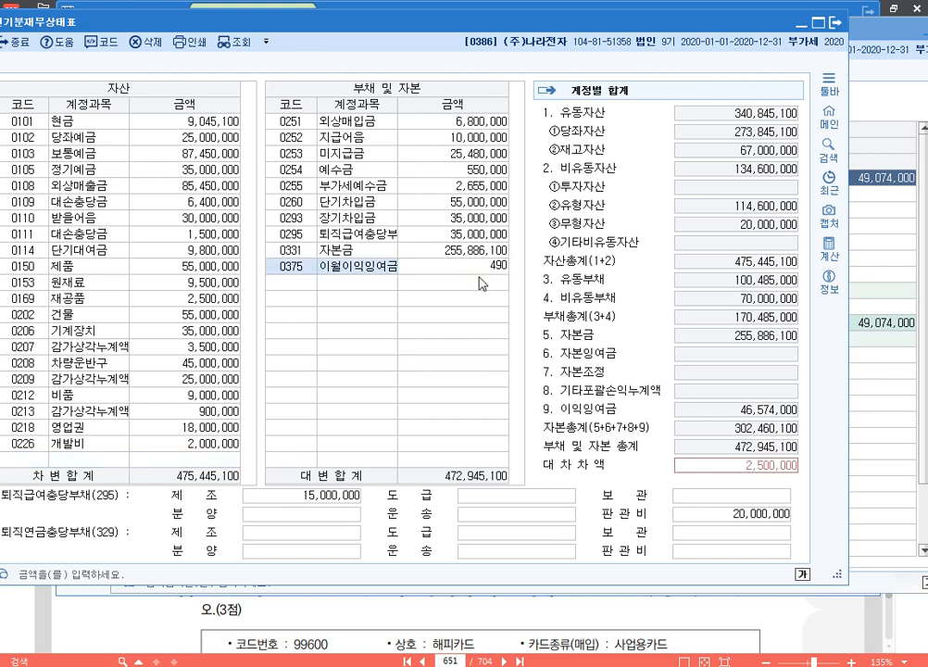
key(Return)
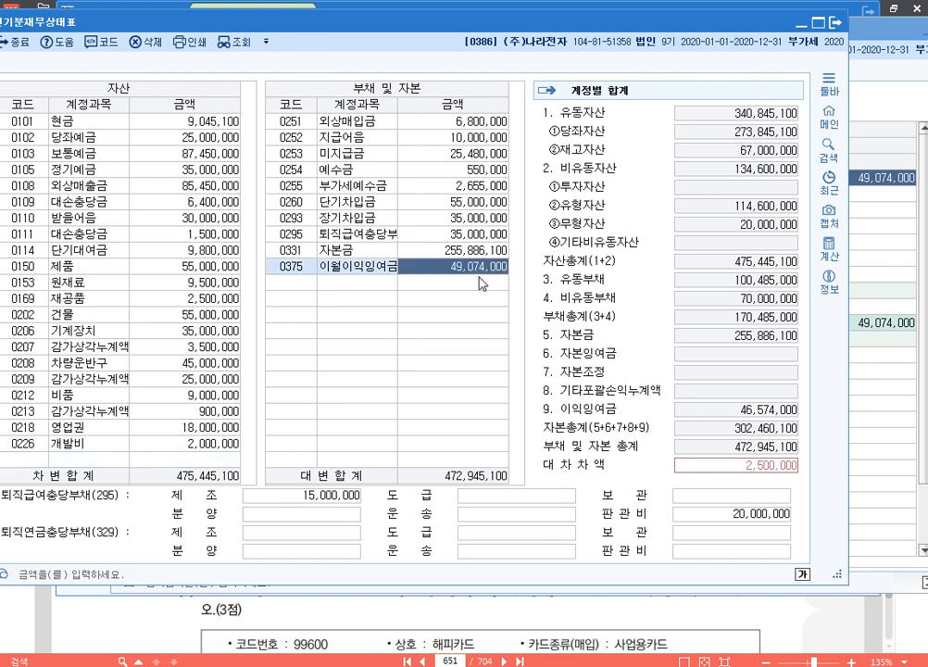
key(Up)
key(Right)
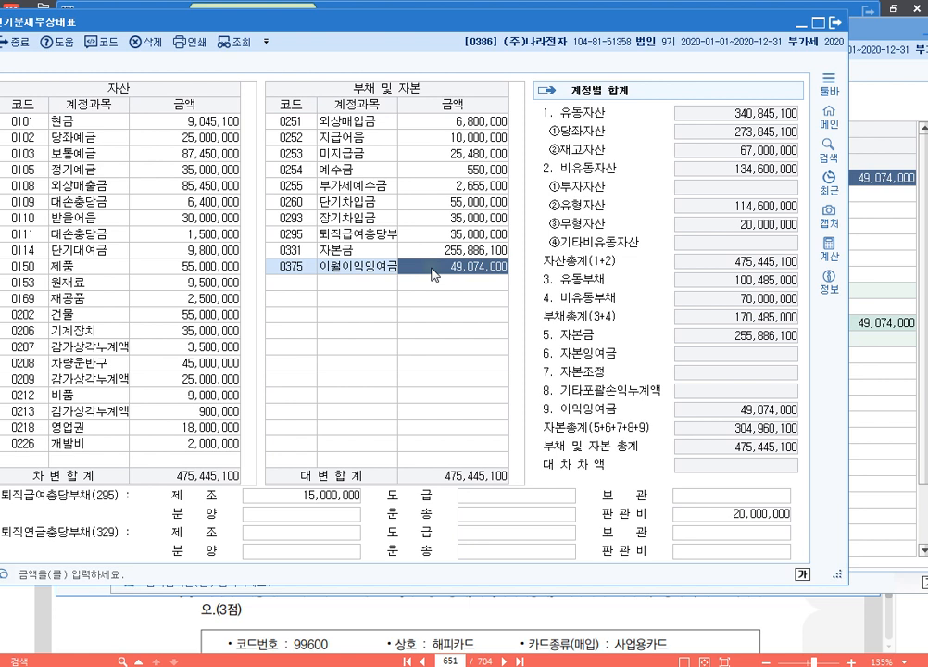
click(835, 22)
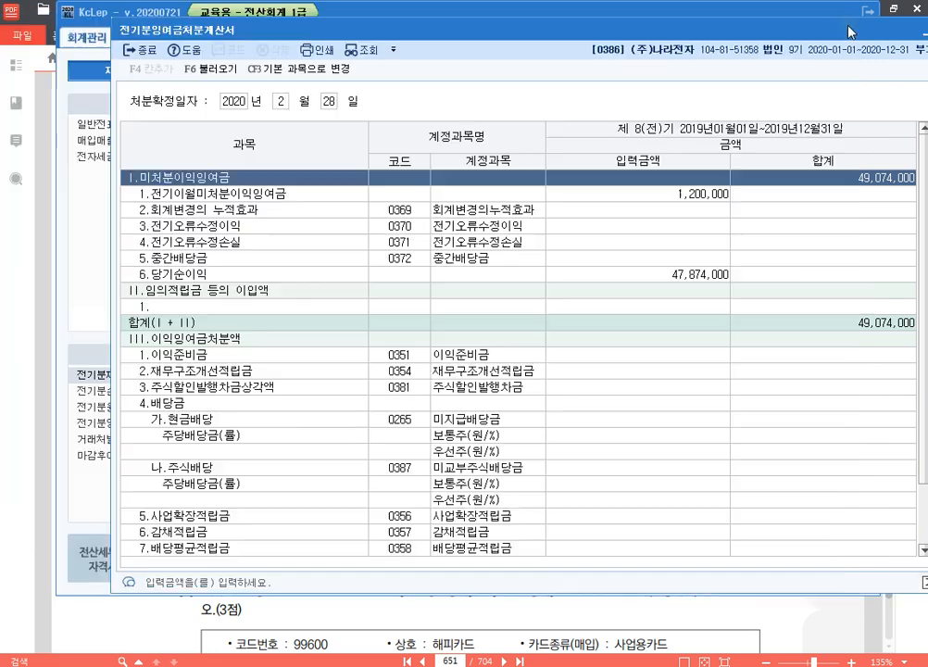
click(853, 23)
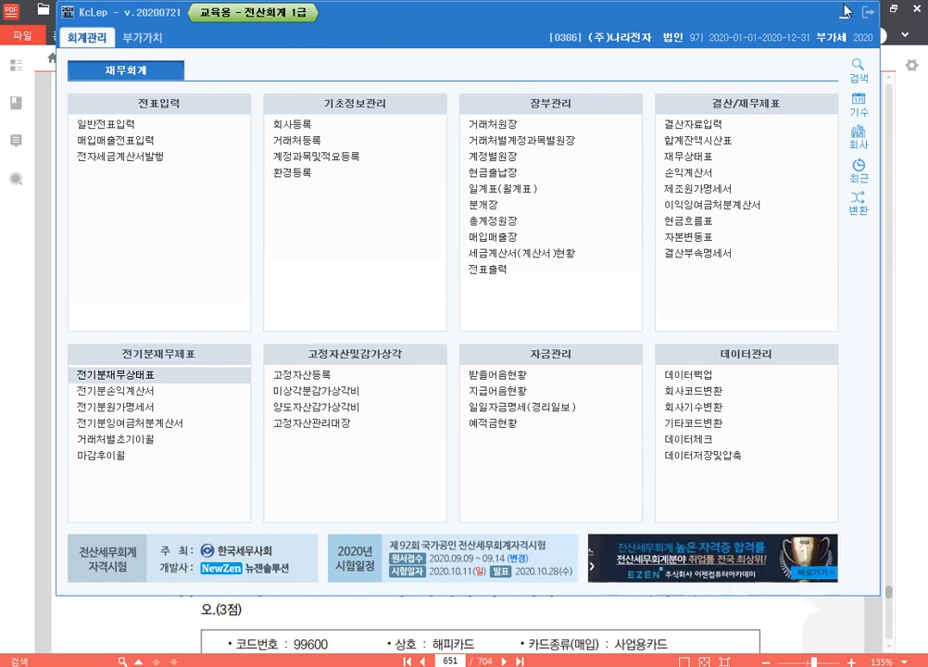
Step: Switch to the exam PDF in 알PDF, go to page 643 and find 문제1 [3] for (주)청주물산
click(915, 356)
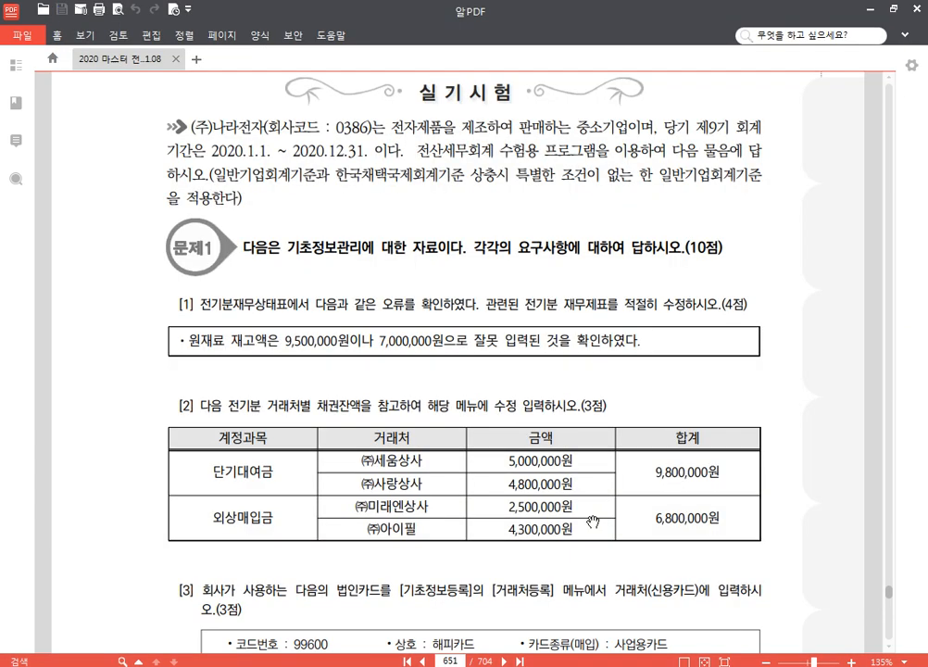
click(428, 660)
text(643)
key(Return)
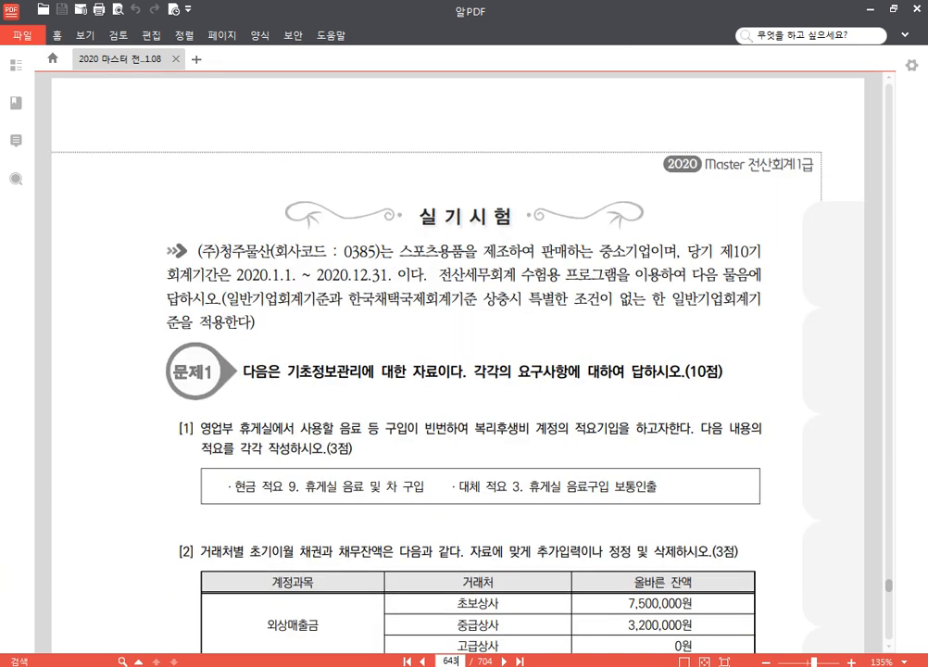
scroll(744, 267, down, 5)
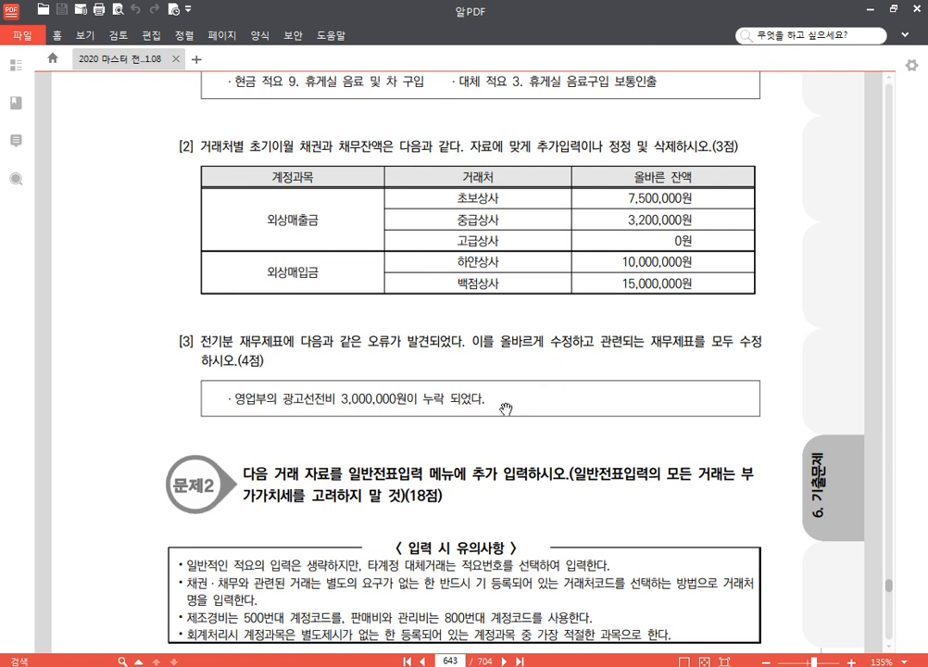
scroll(490, 435, down, 1)
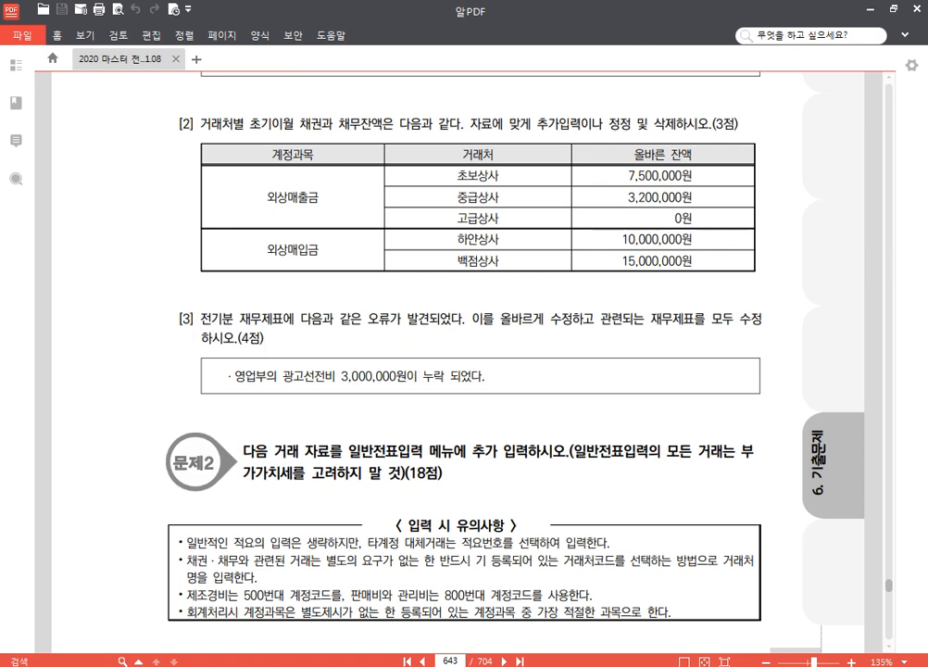
Step: Switch back to KcLep and change the working company to 0385 (주)청주물산
key(alt+Tab)
click(864, 137)
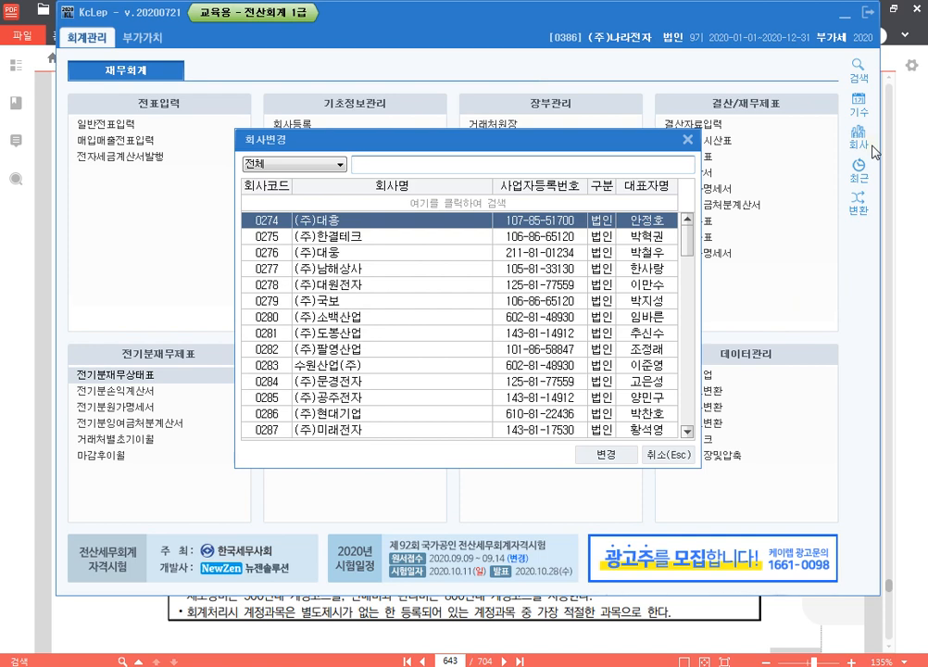
text(385)
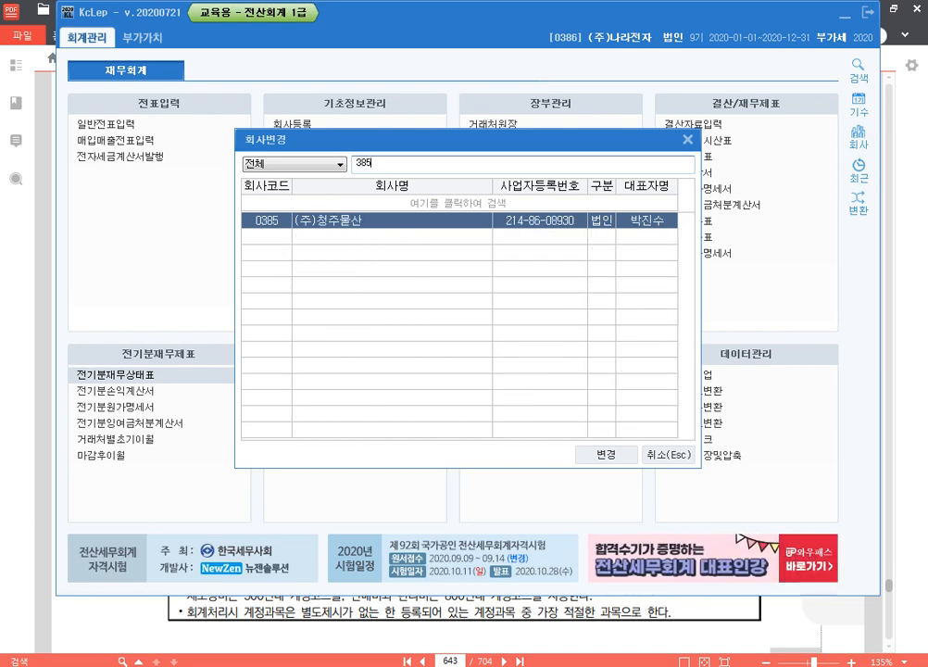
key(Return)
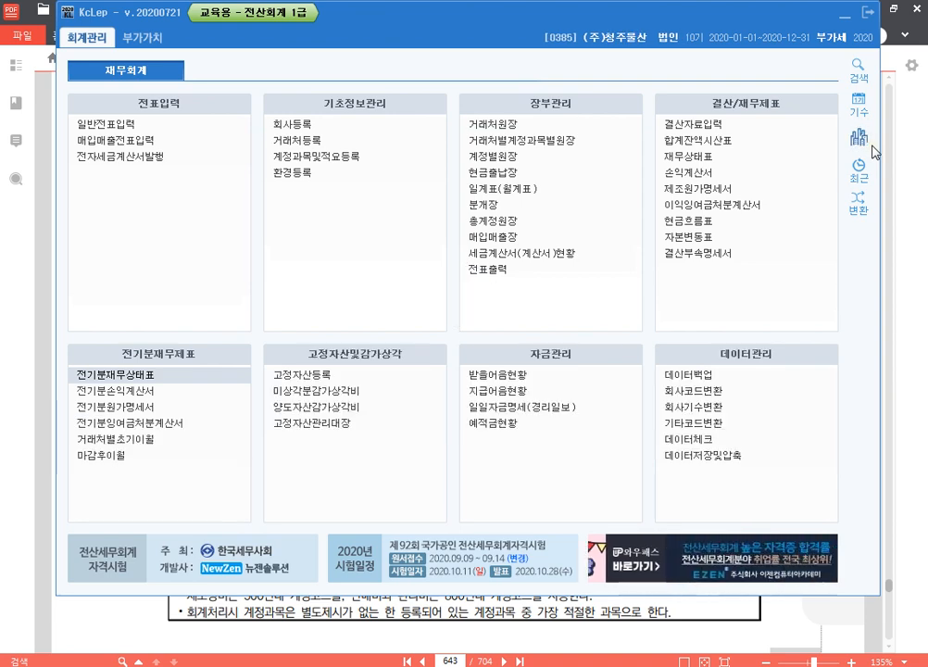
Step: Return to the exam PDF and read the 문제1 [3] correction about the omitted 영업부 광고선전비
click(892, 334)
drag(568, 252, 607, 161)
scroll(606, 161, down, 10)
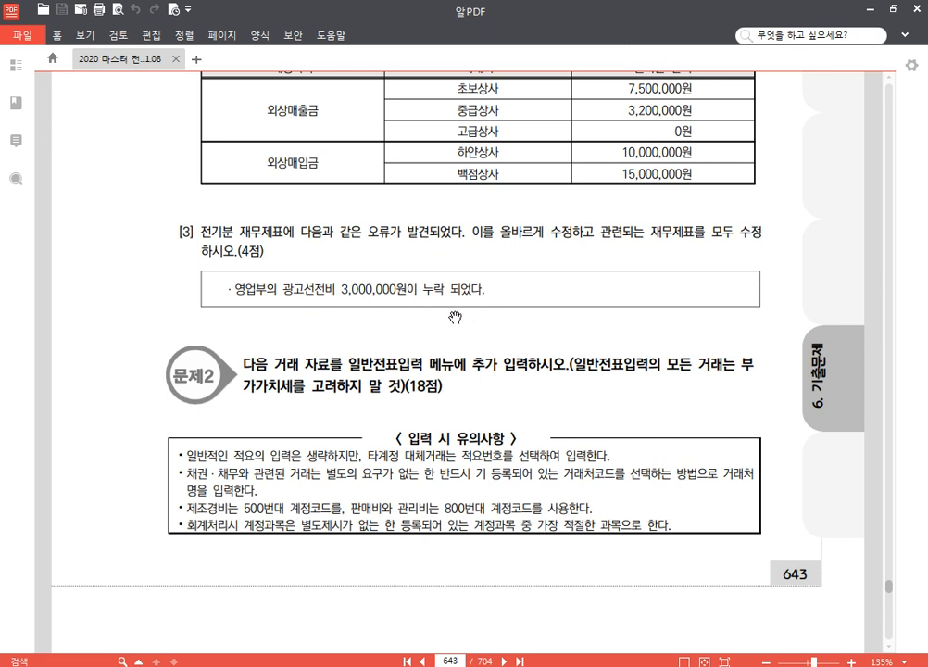
key(ctrl)
Step: Switch to KcLep, add account 0833 광고선전비 with 3,000,000 to the 전기분손익계산서, and close the statement
click(445, 665)
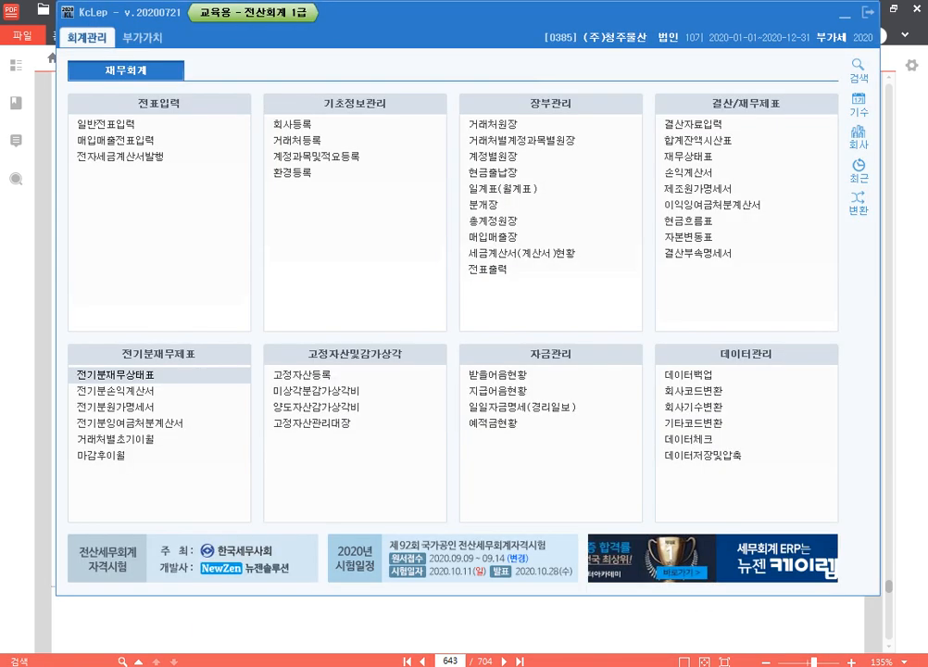
click(155, 393)
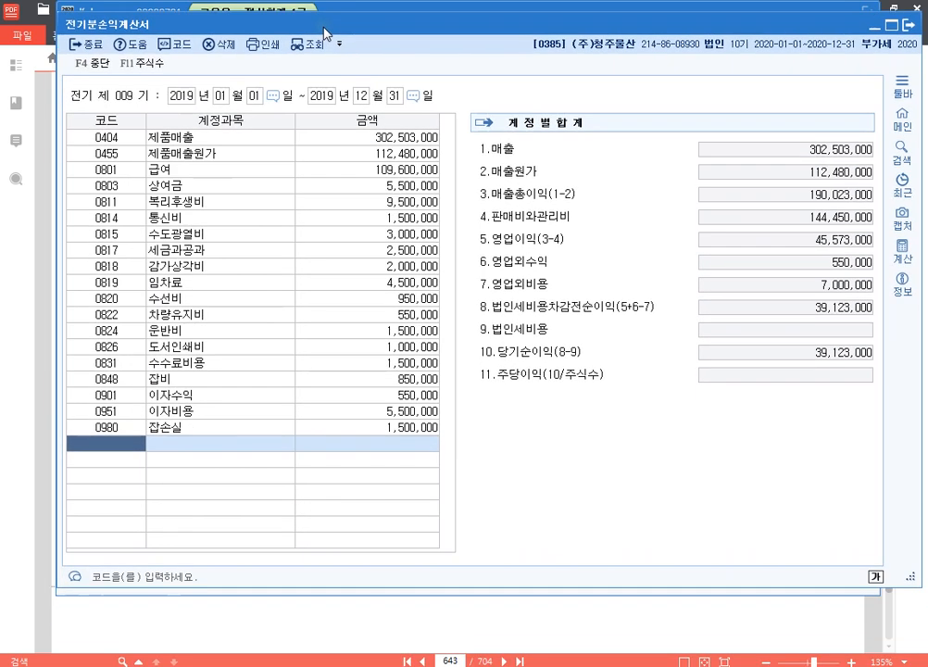
key(F2)
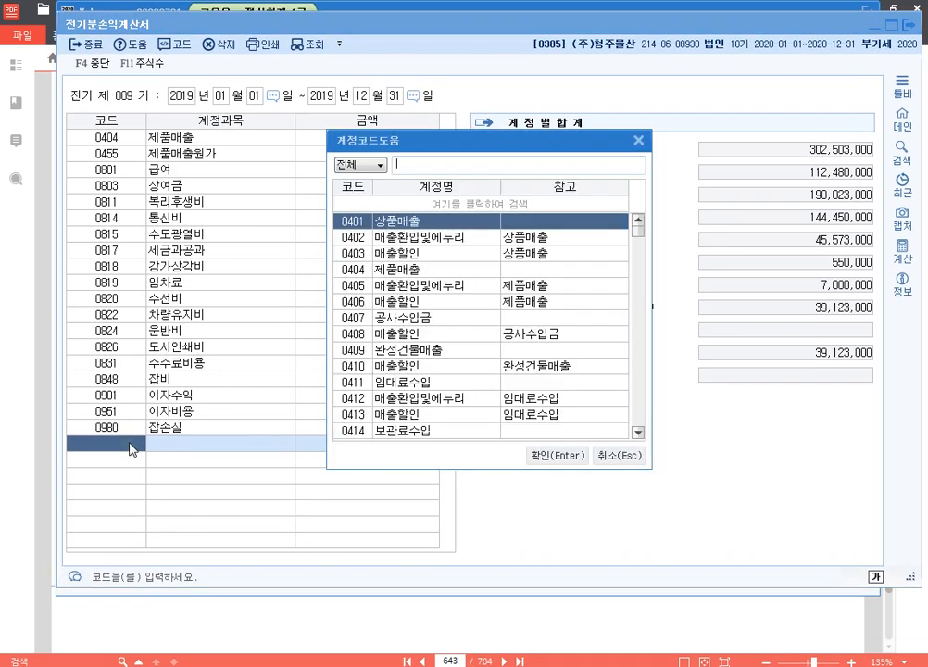
text(광고)
key(Return)
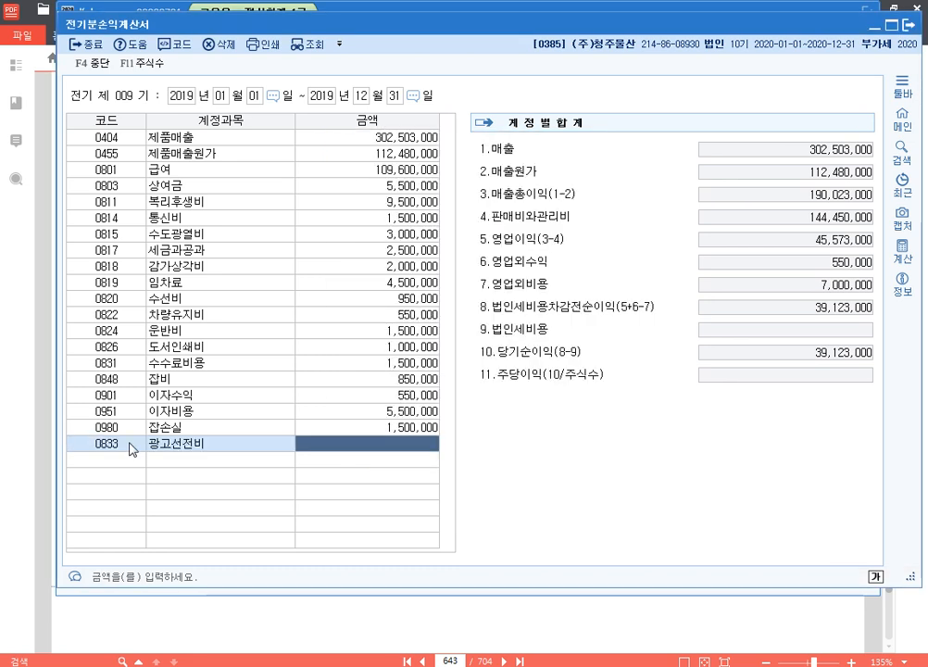
text(3000000)
key(Return)
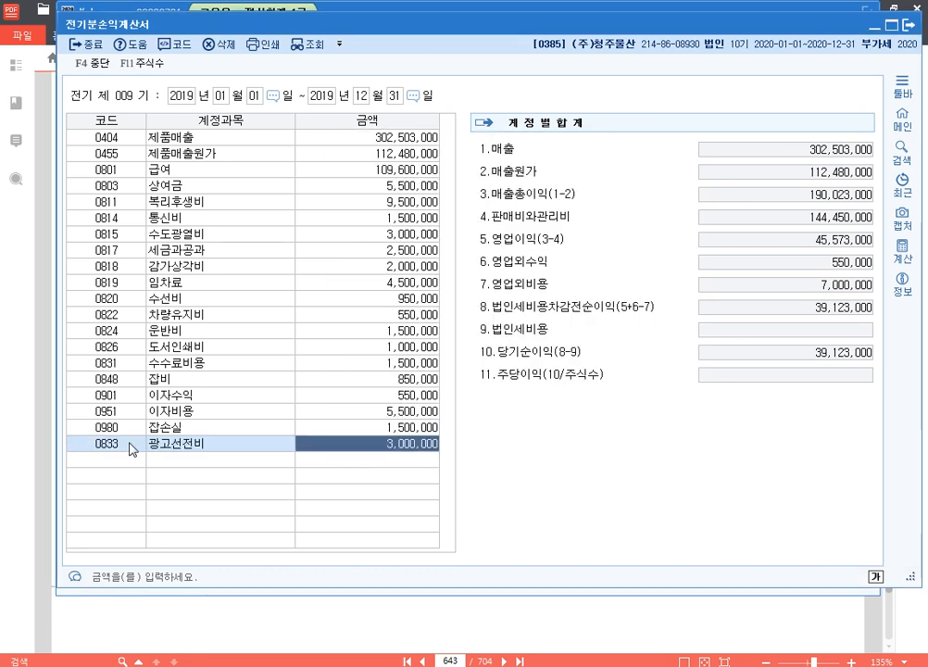
key(Up)
key(Right)
key(F12)
drag(864, 410, 853, 486)
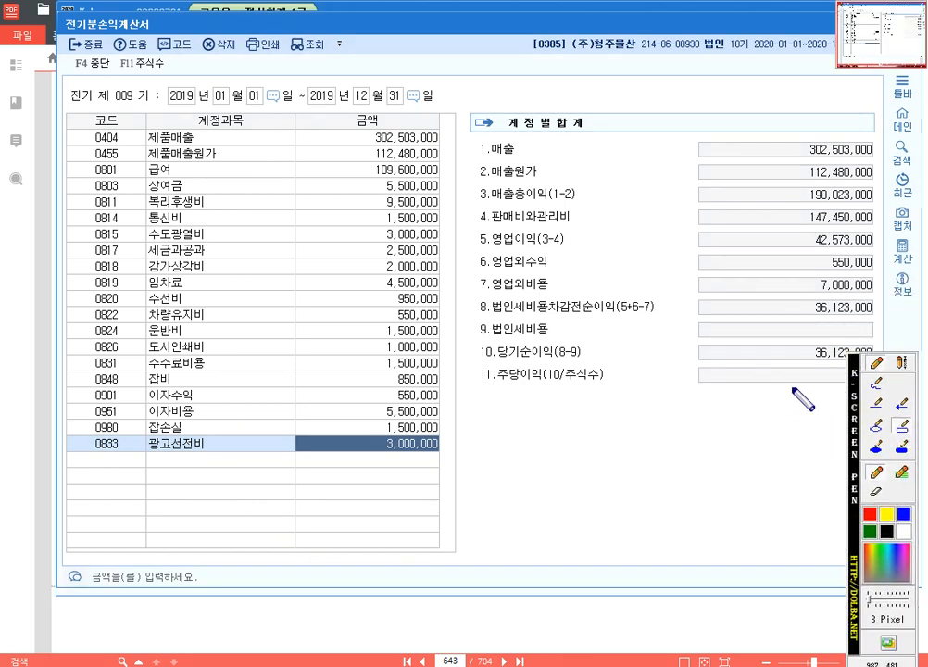
key(F12)
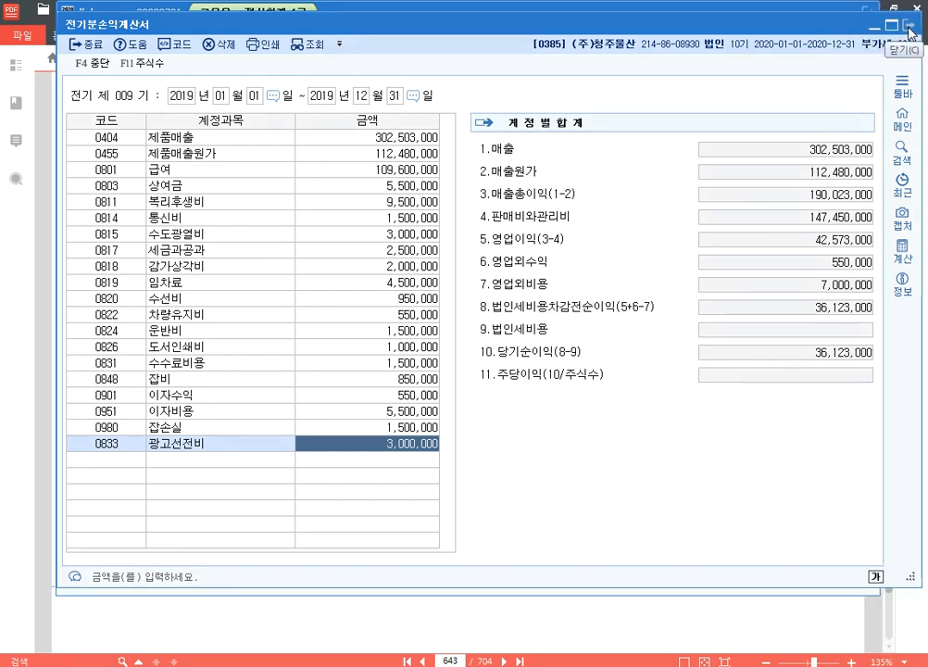
click(912, 31)
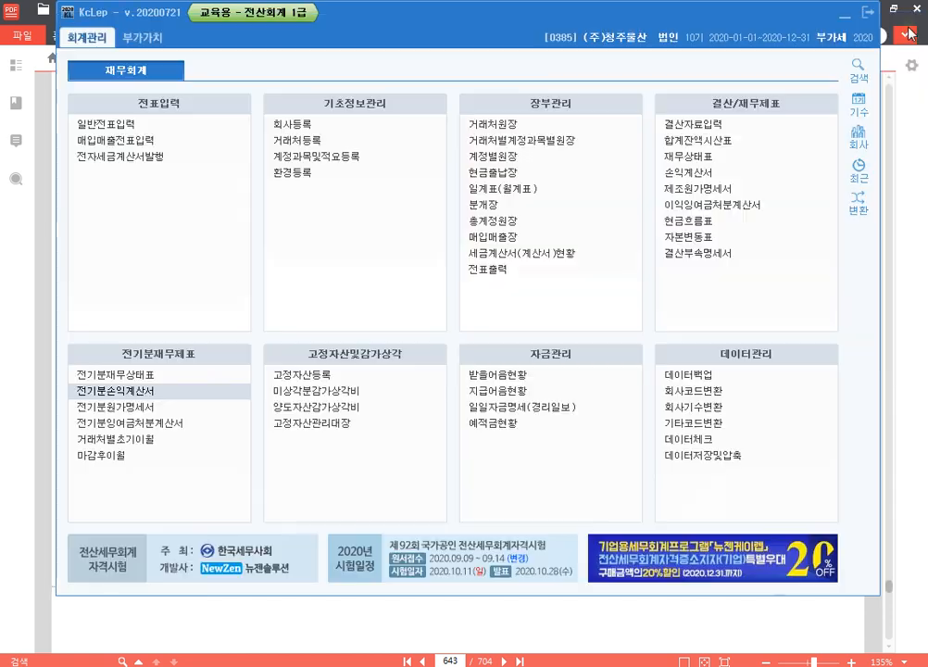
Step: Open the 전기분잉여금처분계산서, load the updated 당기순이익 into it and check the resulting 미처분이익잉여금 total
click(148, 423)
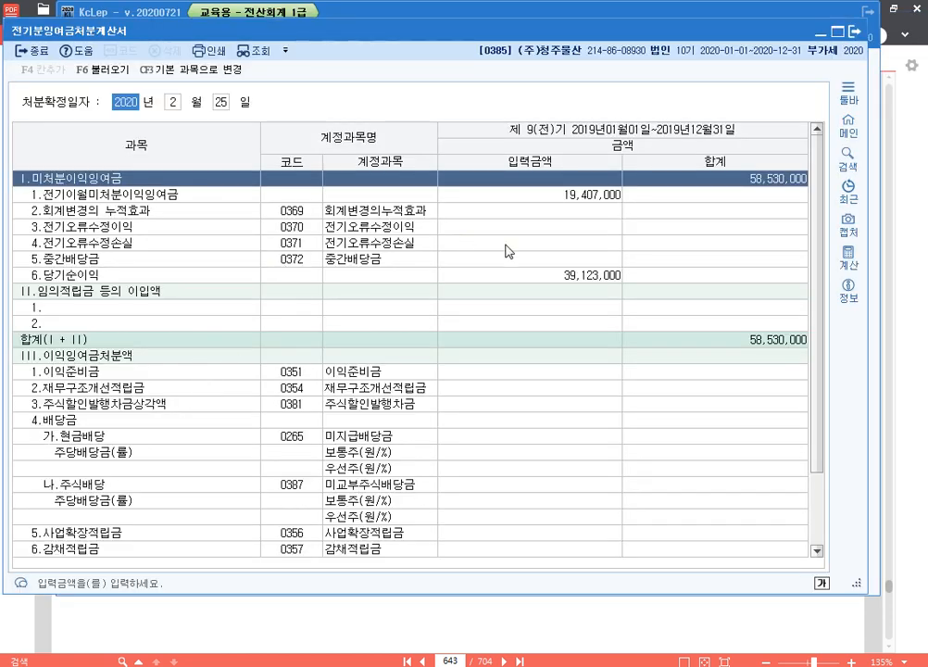
click(102, 69)
click(498, 340)
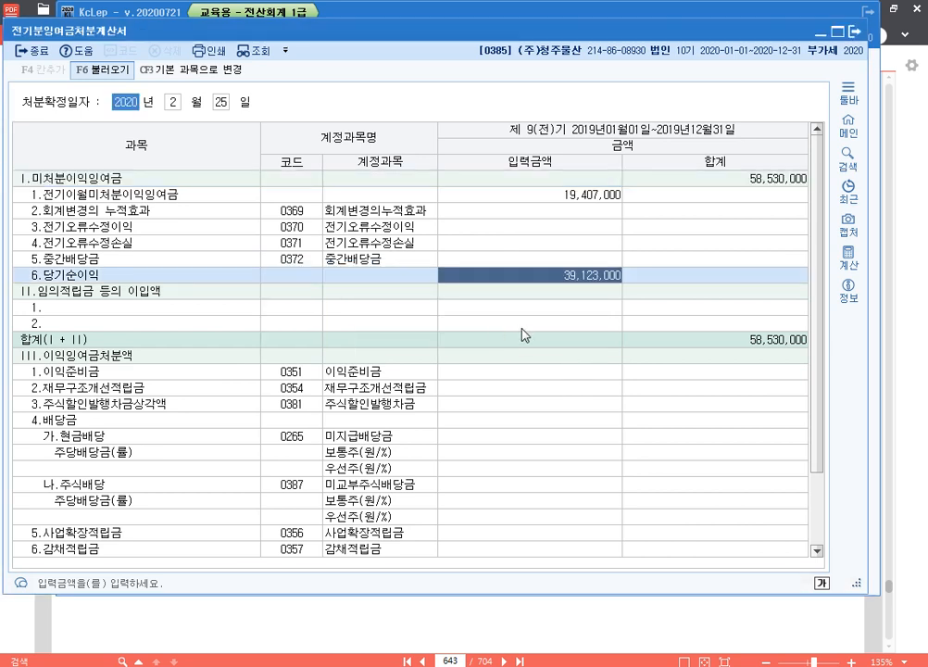
click(599, 276)
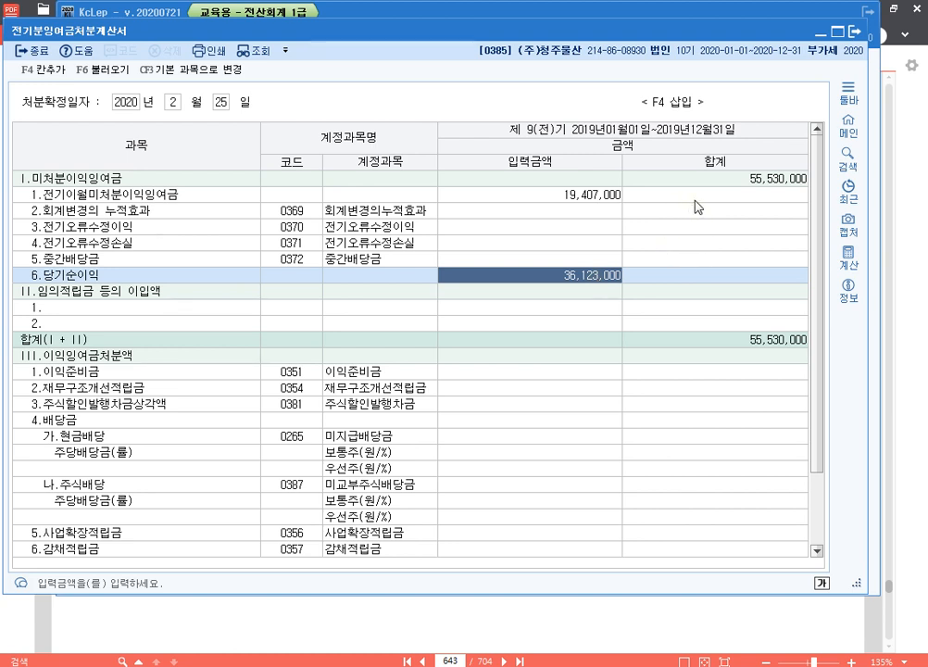
key(F12)
drag(722, 157, 827, 199)
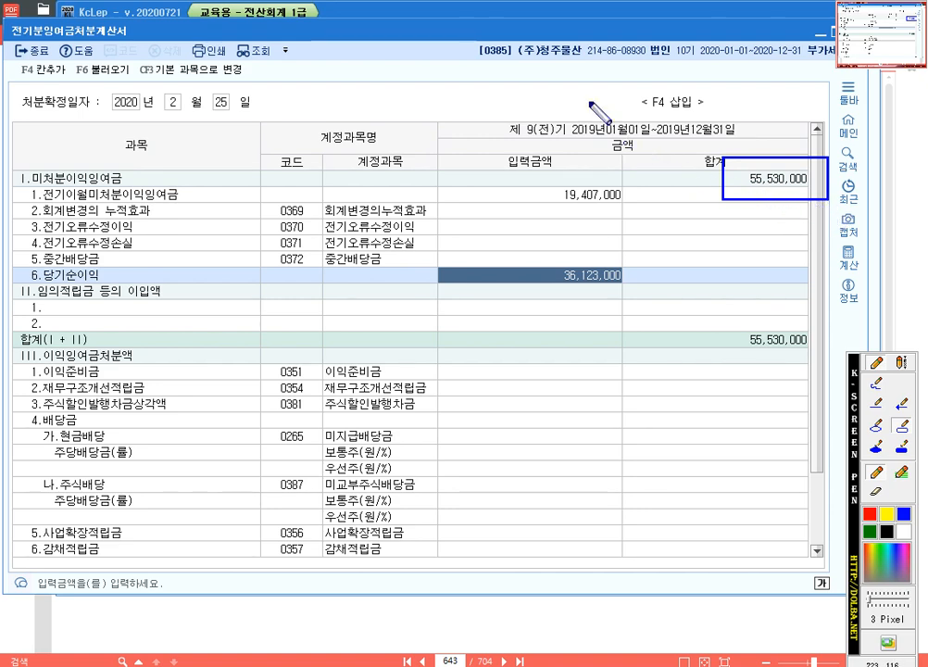
key(F12)
Step: Set the 0375 이월이익잉여금 amount to 55,530,000 in the 전기분재무상태표 and close both open statements
drag(503, 26, 620, 36)
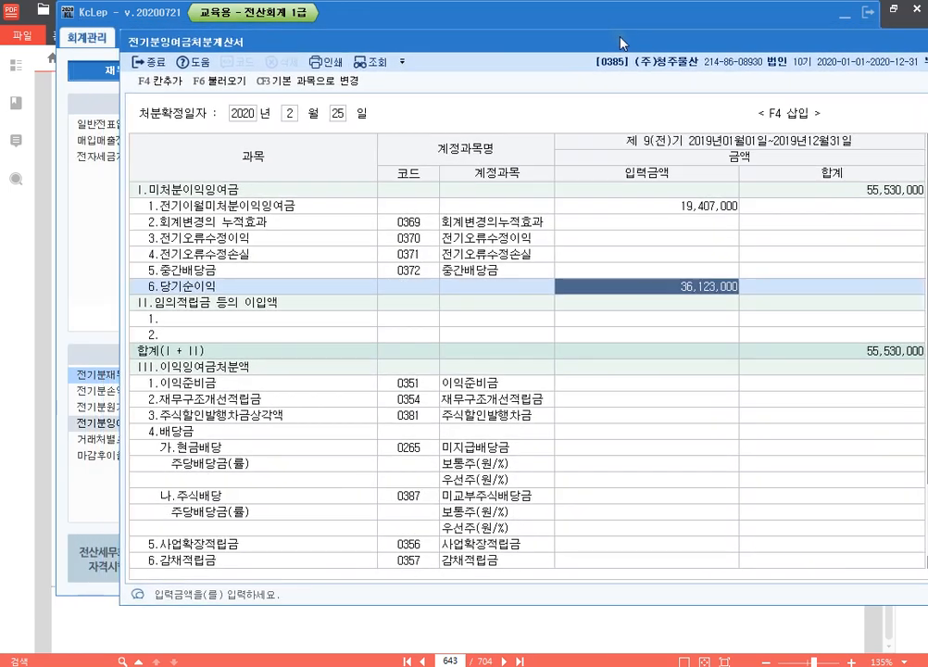
click(99, 239)
click(134, 377)
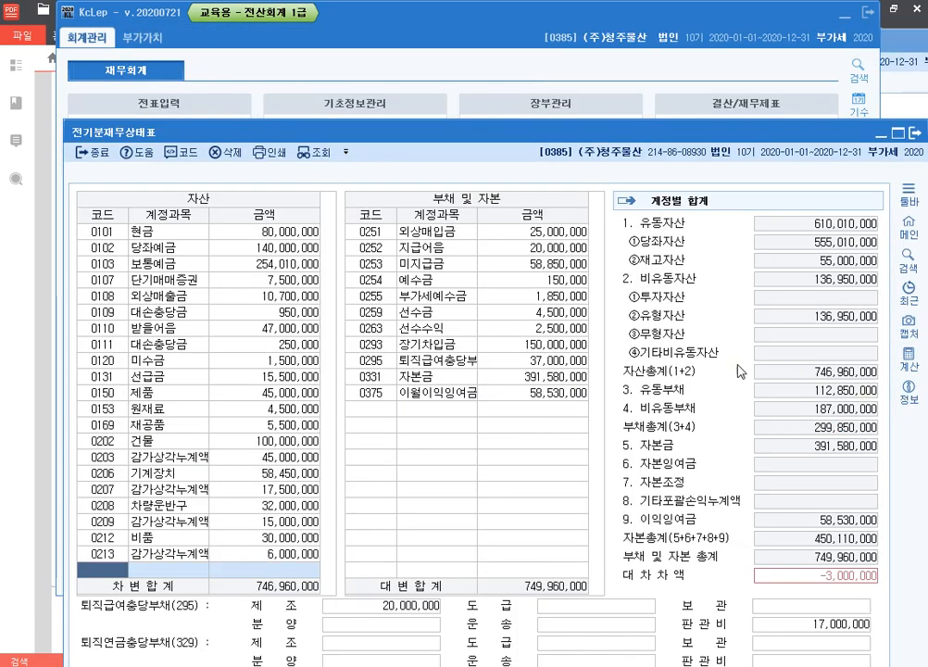
click(564, 396)
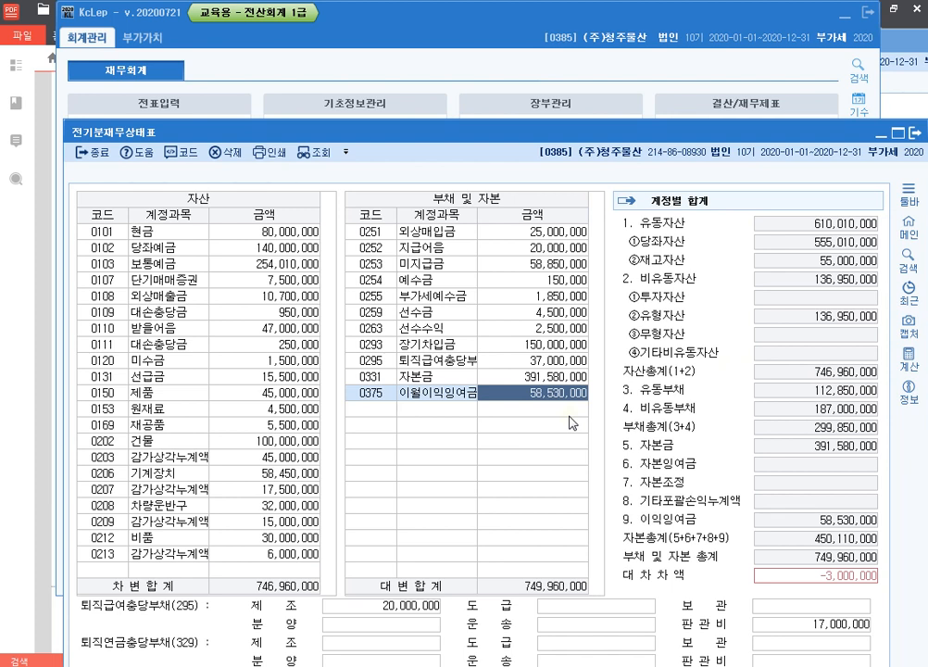
text(55)
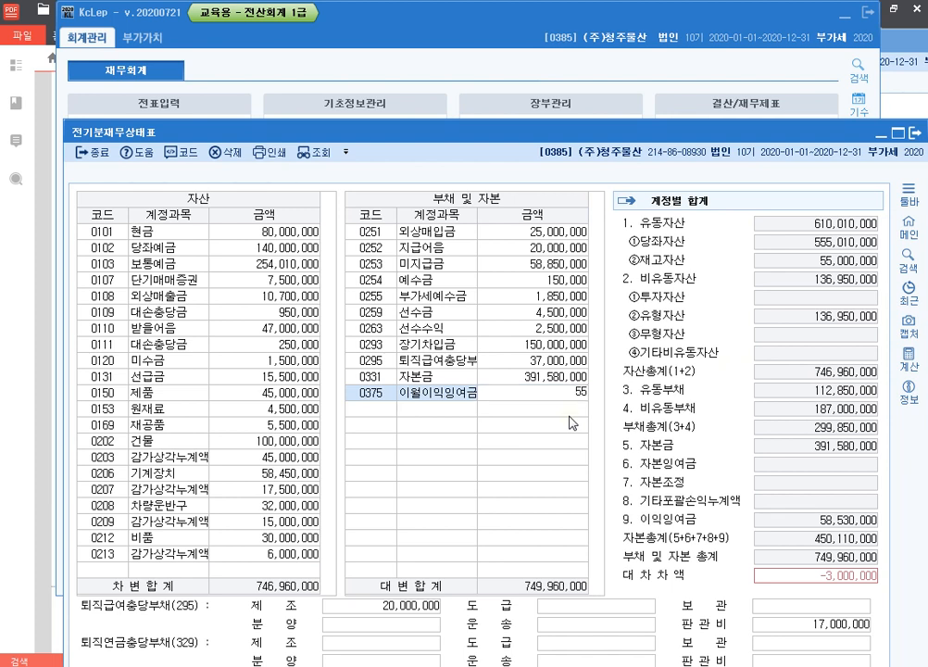
text(,530,00)
key(Return)
key(Up)
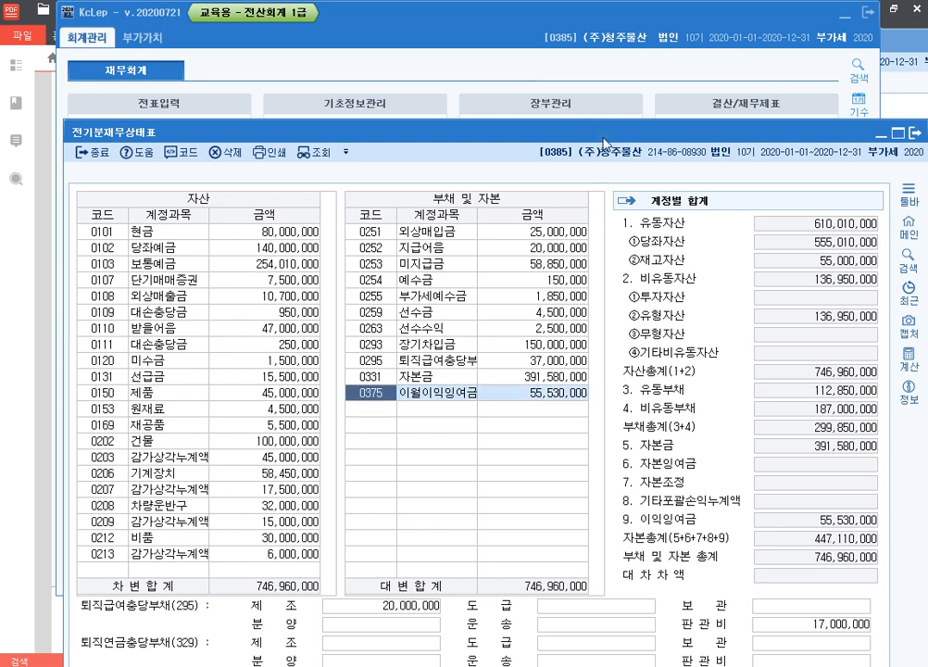
drag(595, 130, 567, 14)
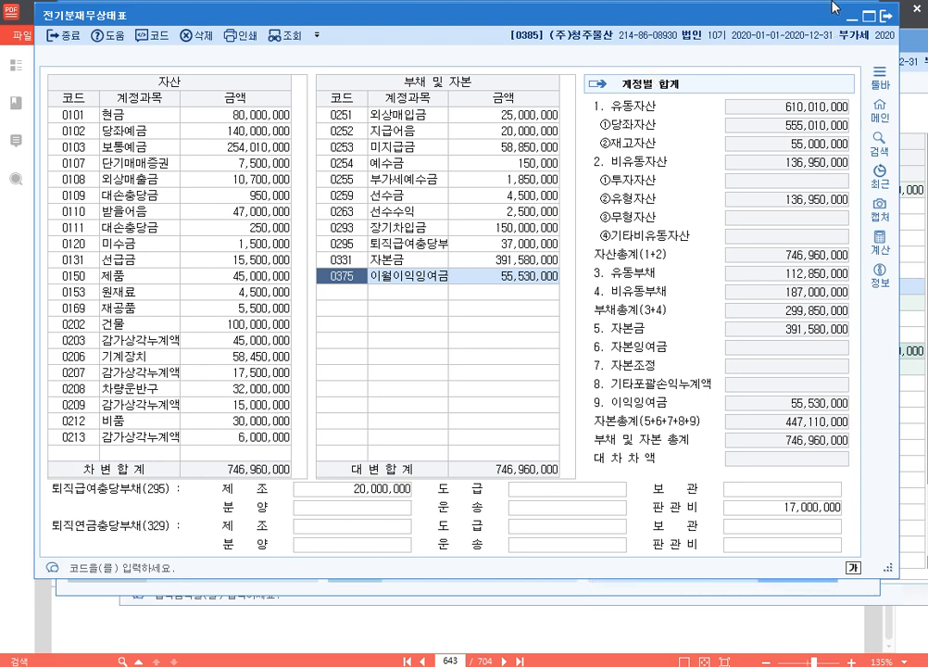
key(Escape)
drag(897, 46, 734, 53)
click(811, 52)
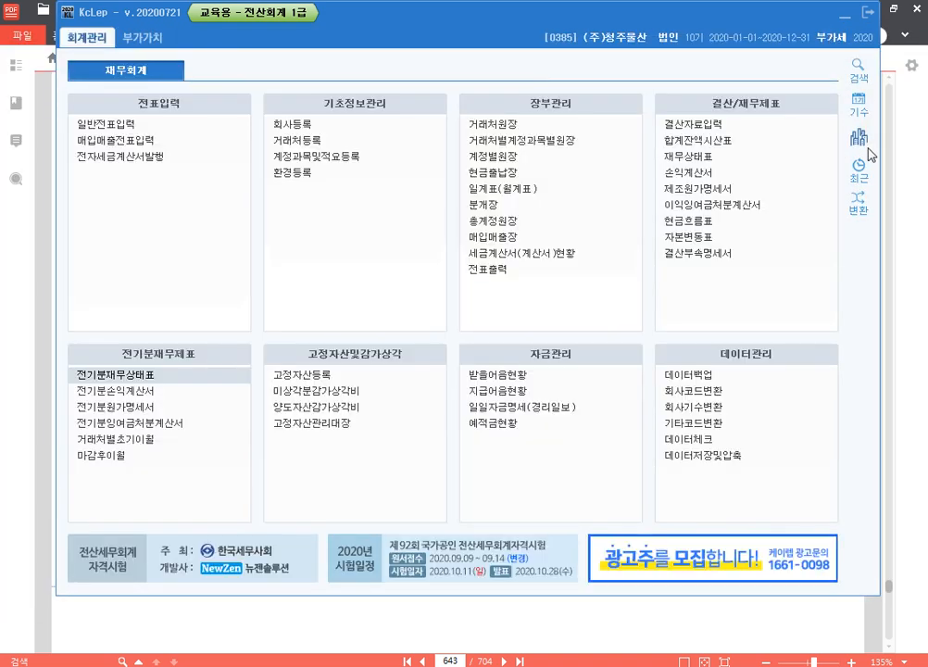
Step: Exit KcLep and clear the exam PDF and the 주말반 folder window off the desktop
click(868, 16)
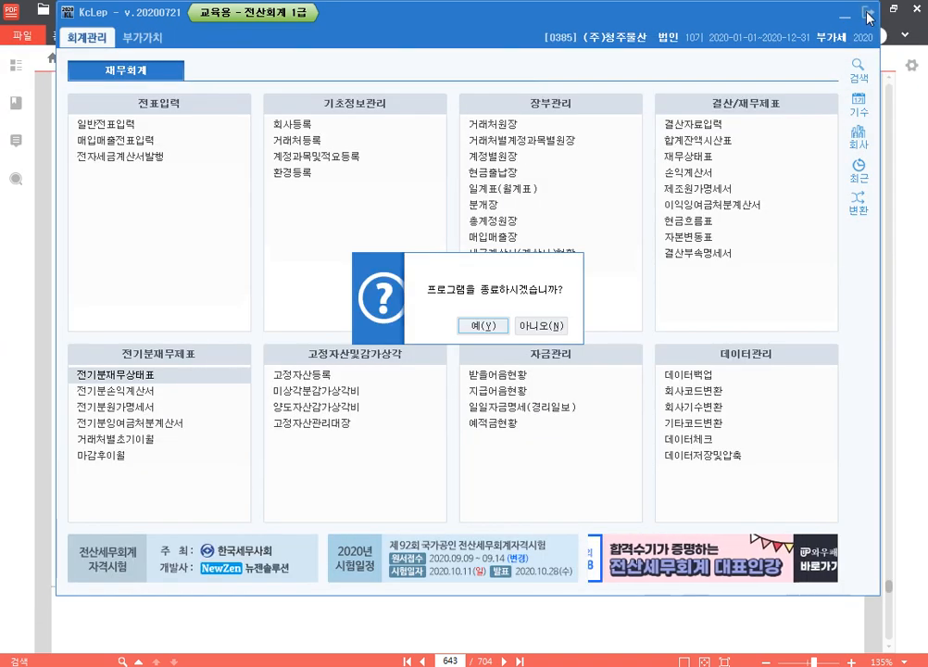
click(474, 328)
click(895, 11)
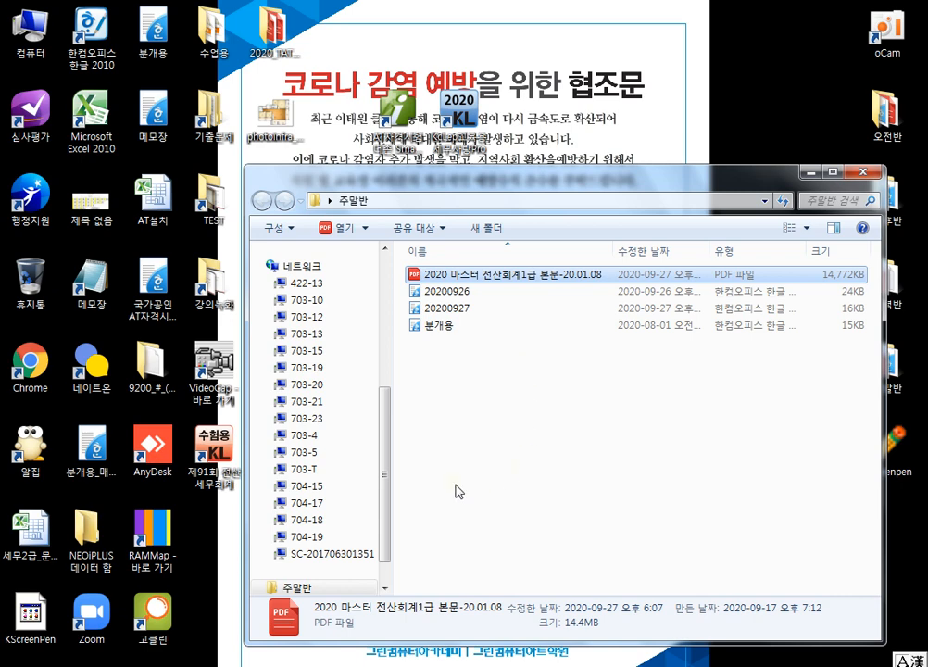
click(810, 173)
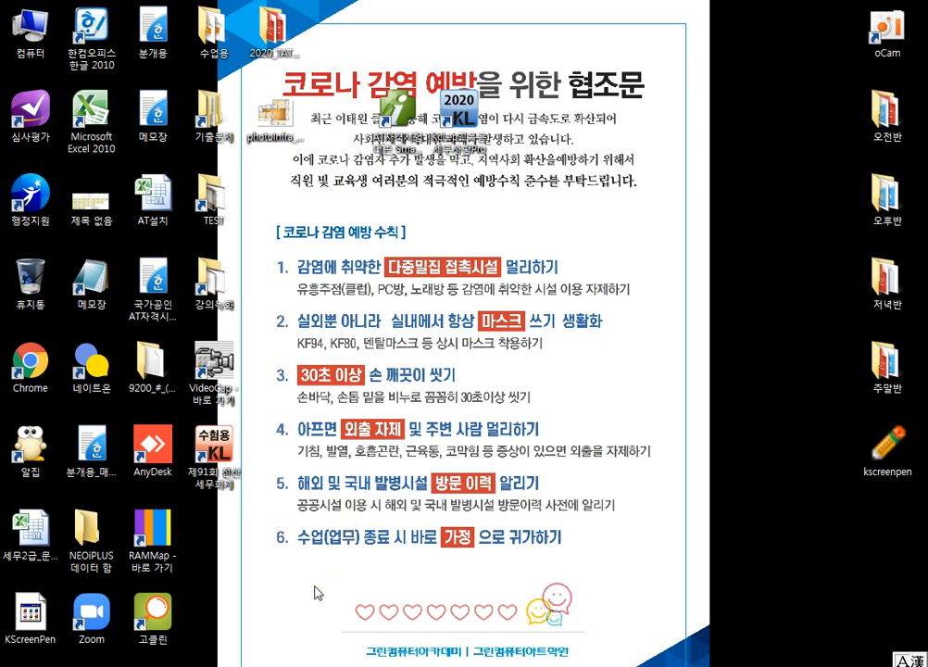
Step: Switch to the 전산회계1급 past-exam folder in Explorer and run Tax from the 제90회 전산회계1급 3교시 folder
mouse_move(213, 662)
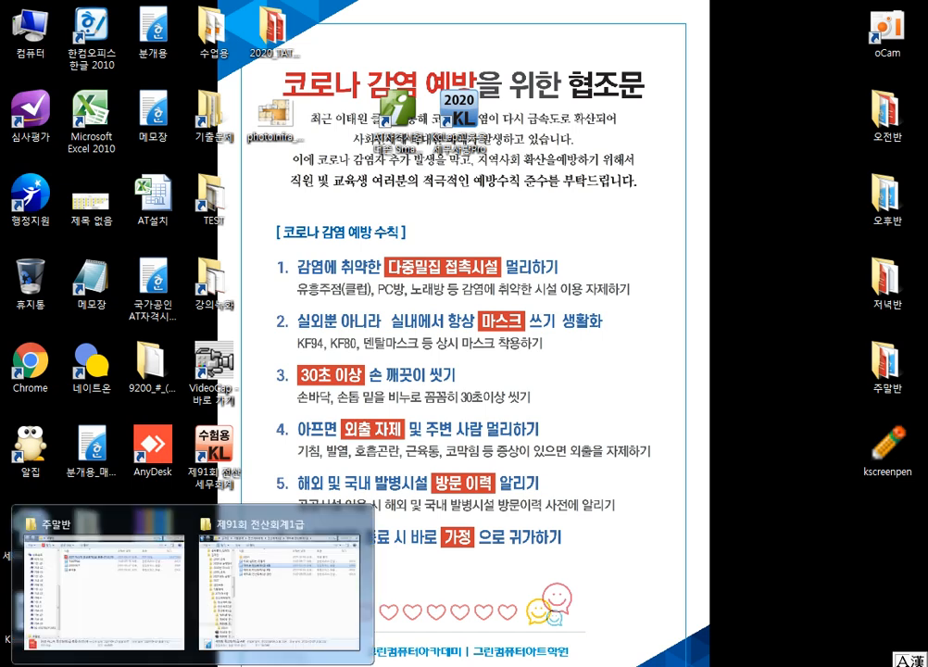
click(272, 624)
click(473, 63)
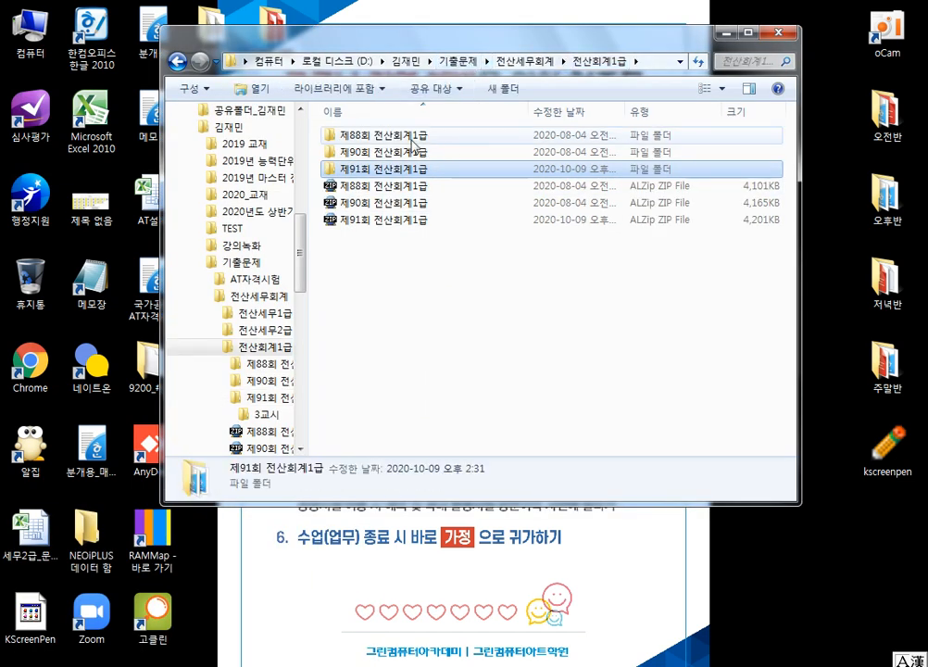
double_click(407, 152)
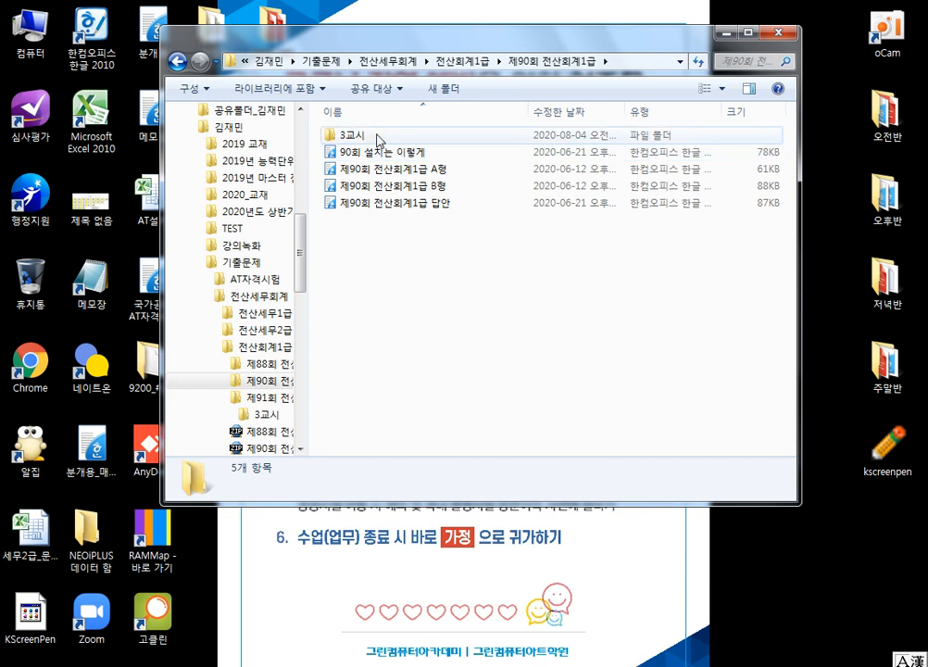
double_click(375, 137)
double_click(406, 153)
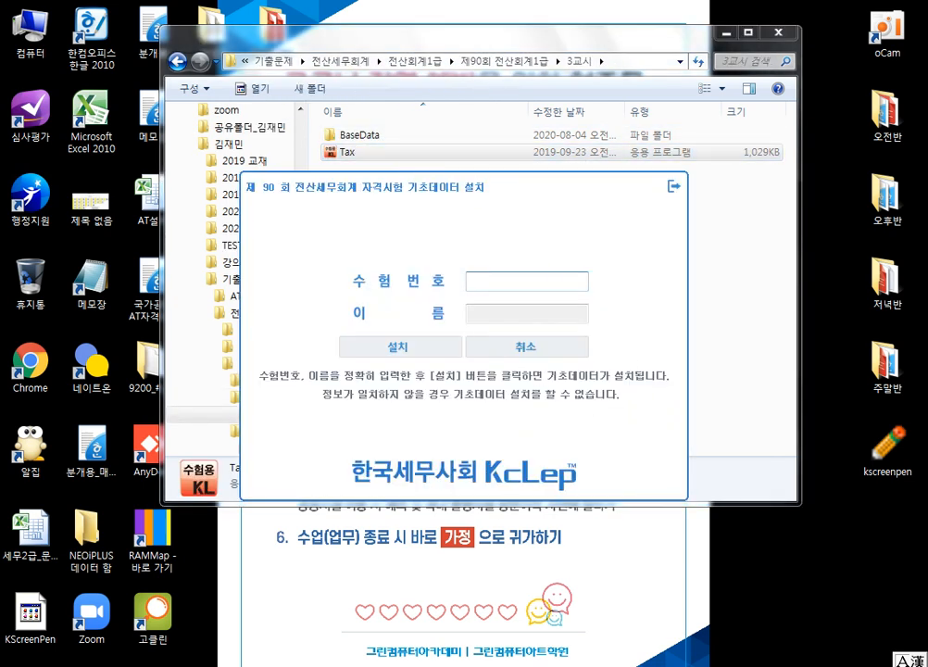
Step: Switch to the browser and open the cafe post 제90회 전산회계1급 기출문제 to read its exam login numbers
key(alt+Tab)
scroll(408, 359, down, 8)
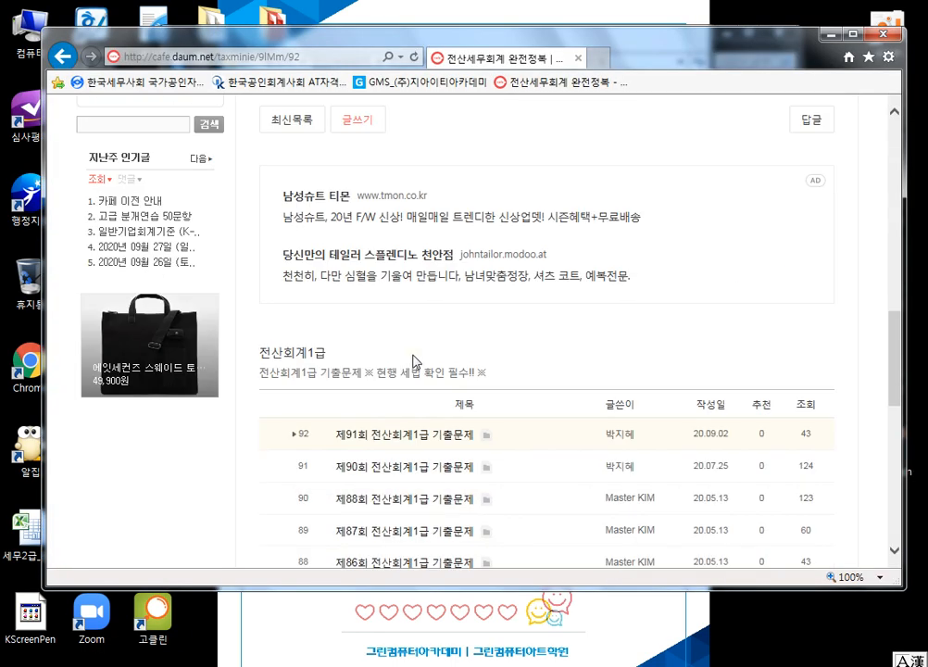
click(420, 398)
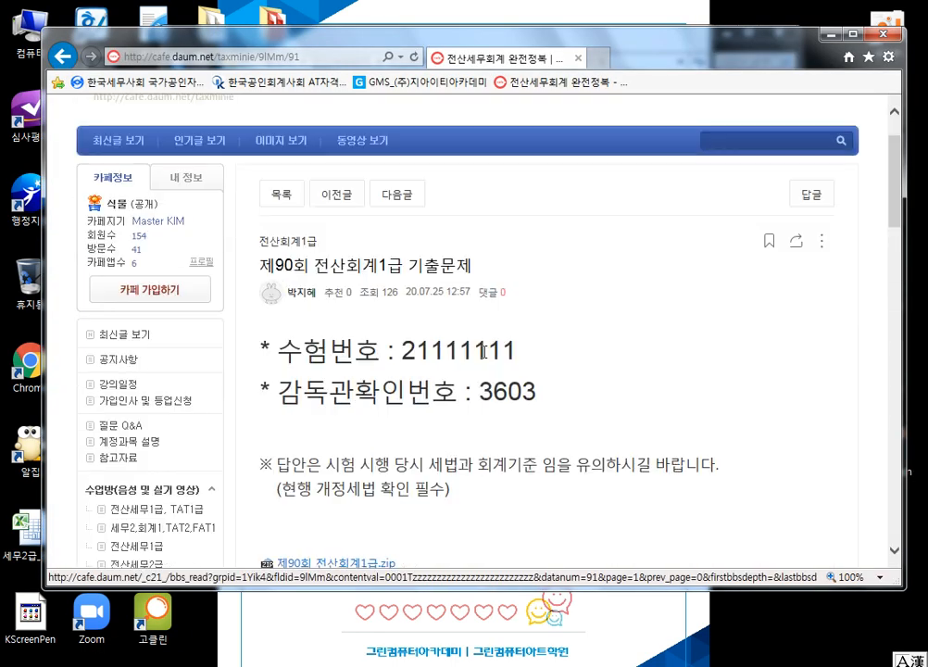
scroll(484, 350, down, 2)
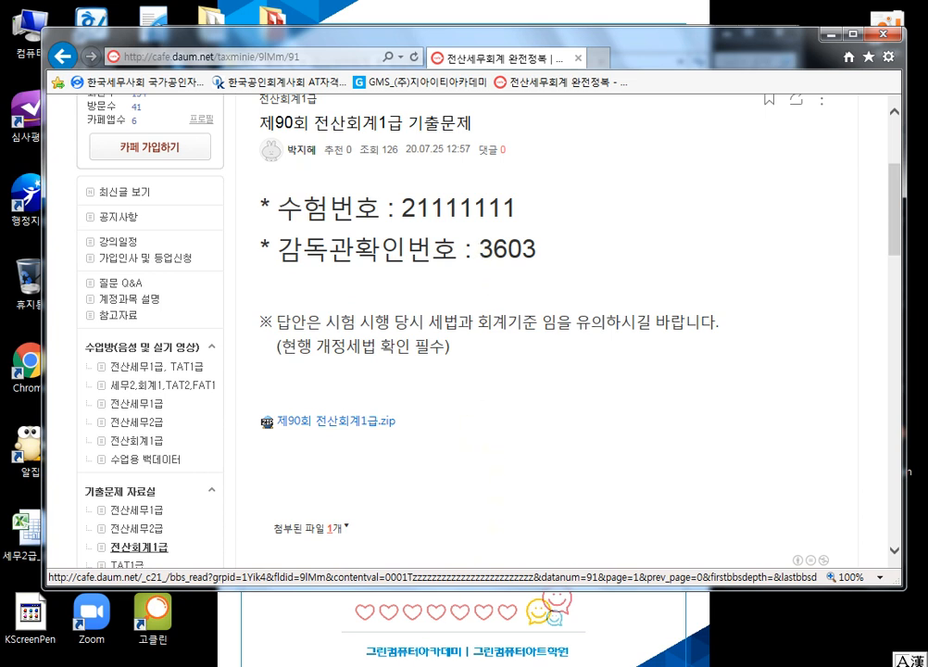
Step: Return to the 제90회 기초데이터 installer, enter the 수험번호 and the examinee's name, and install the base data
click(374, 660)
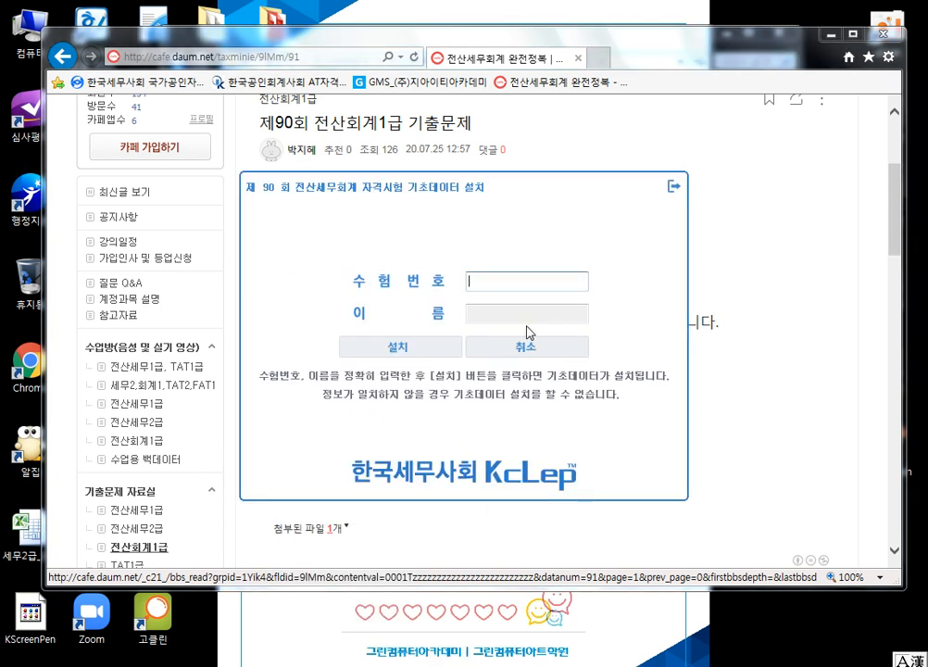
text(21111111)
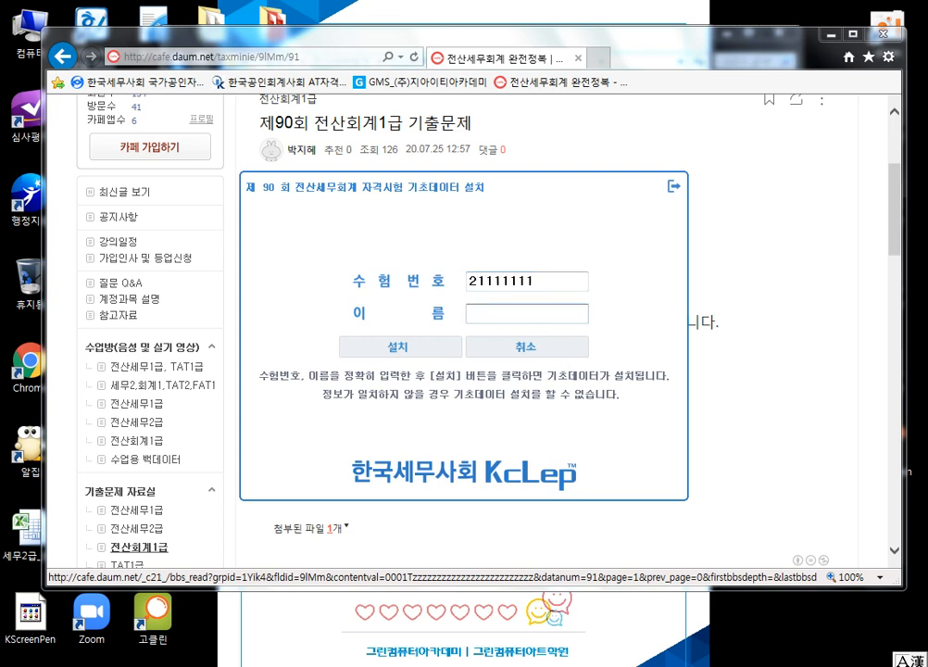
text(ㄴㅏ나)
click(400, 346)
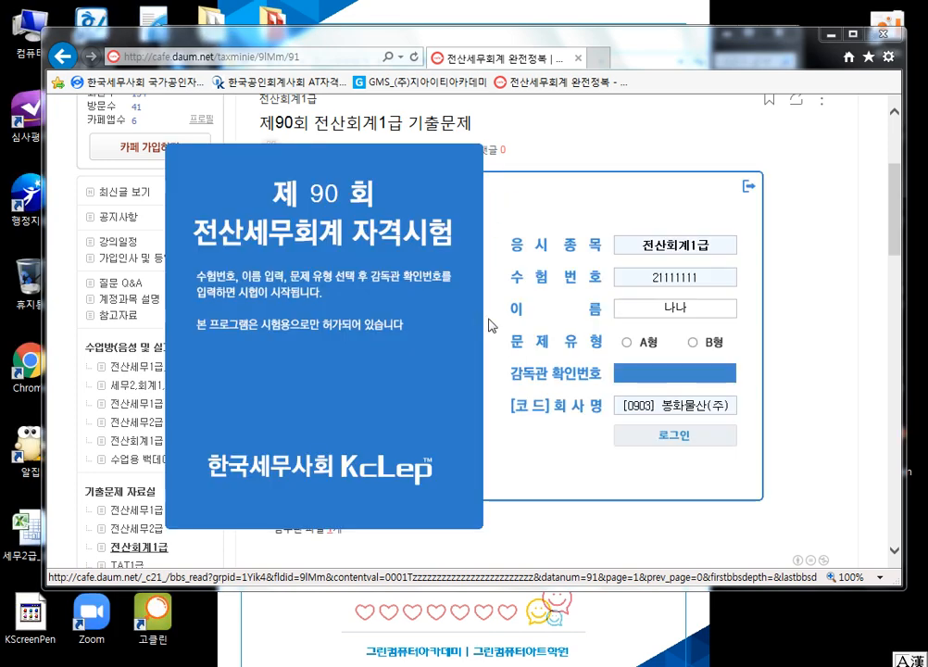
Step: Choose question type A형, enter the 감독관 확인번호, log in to the exam and reposition the window
click(629, 343)
text(36)
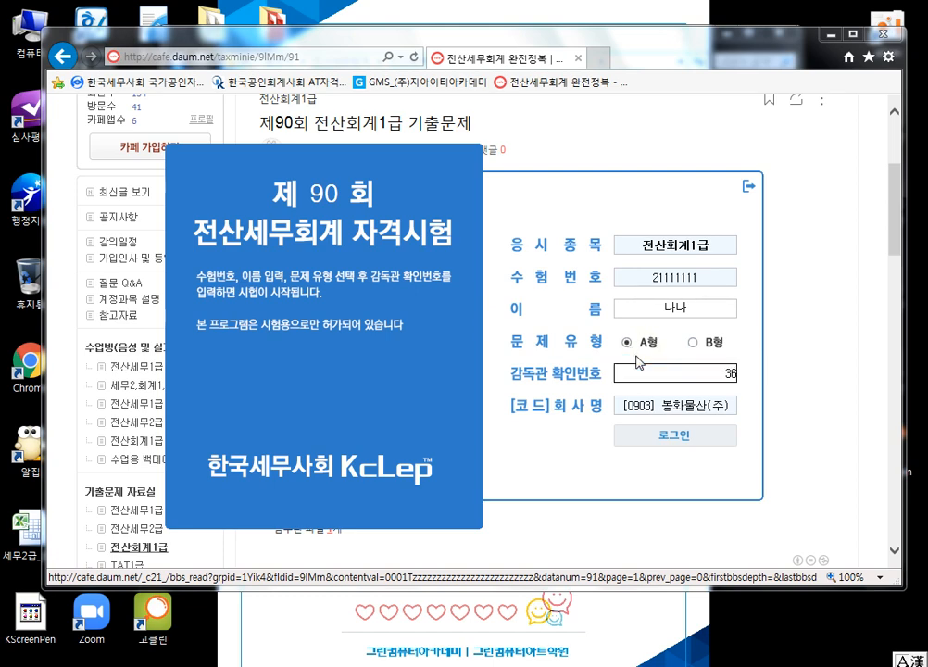
text(03)
key(Return)
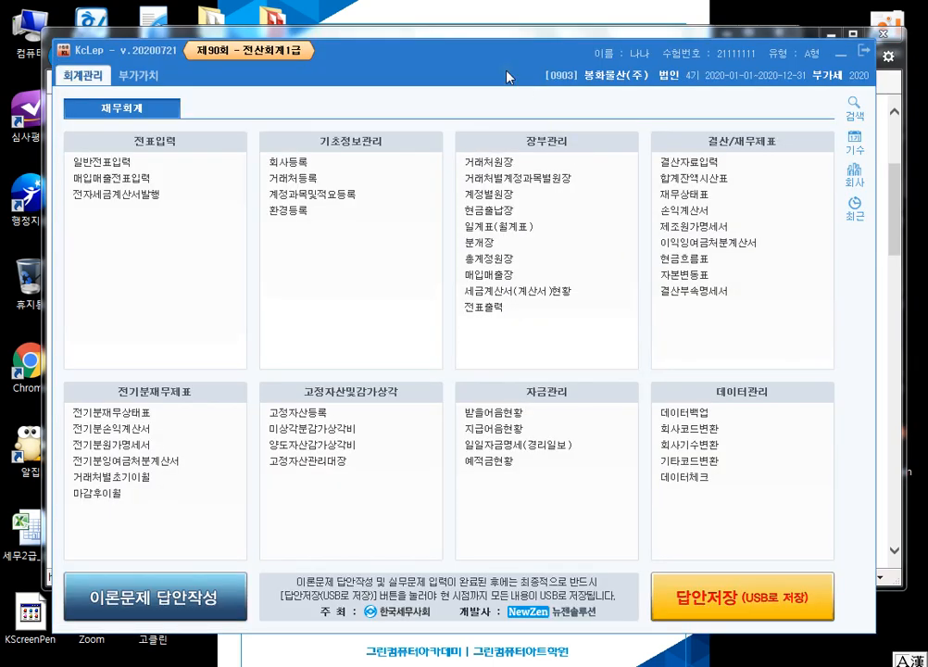
drag(500, 43, 496, 5)
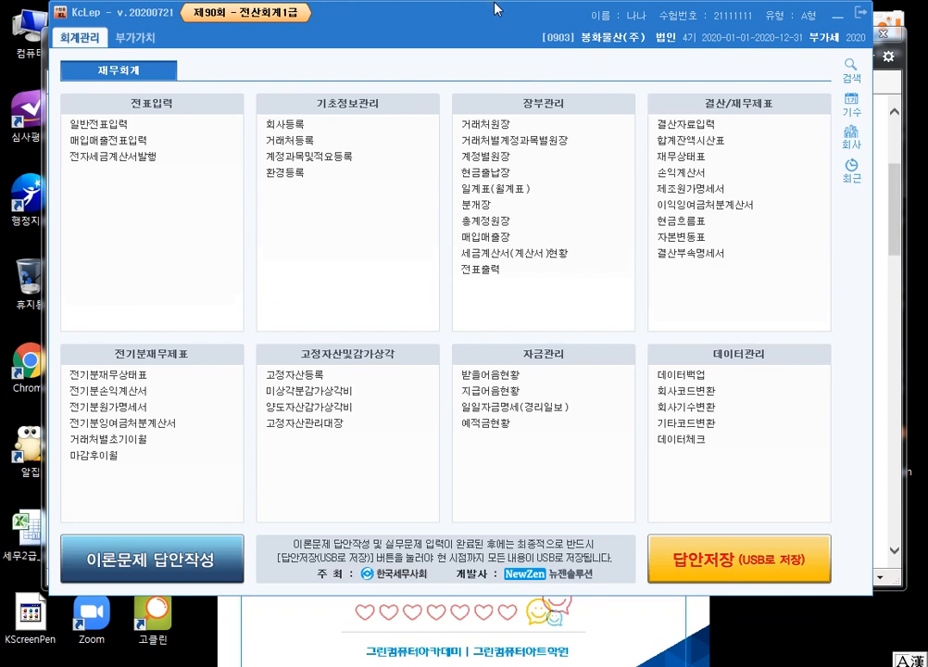
Step: Bring the browser window forward and close the 제91회 전산회계1급 A형 document
click(883, 339)
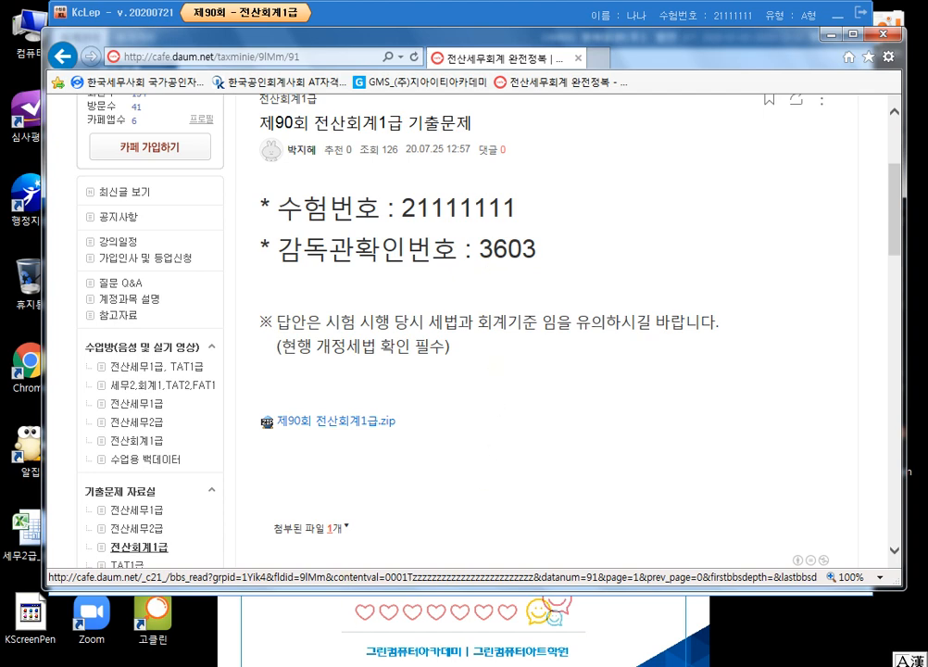
mouse_move(300, 666)
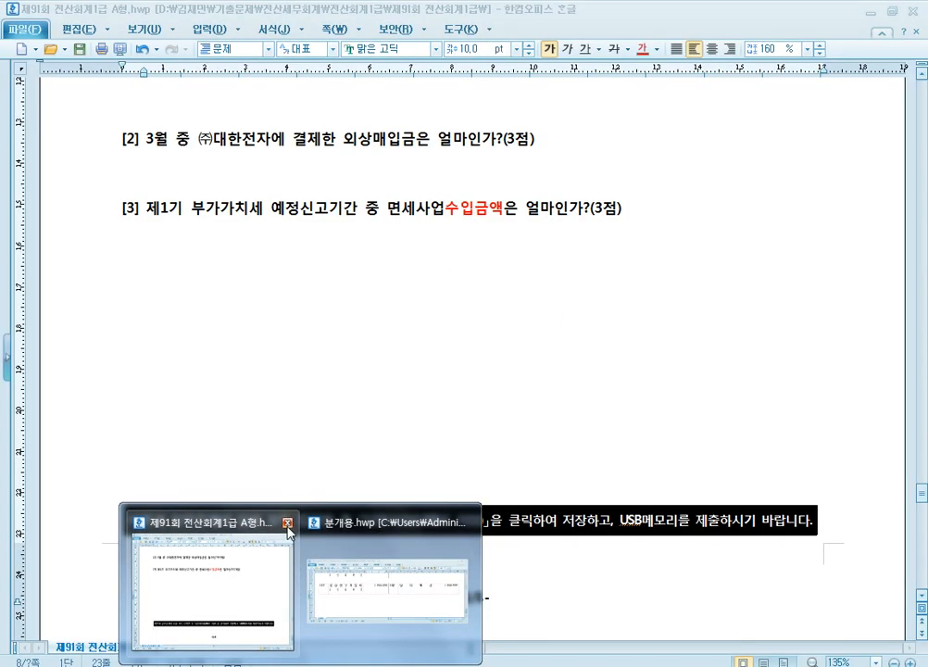
click(290, 523)
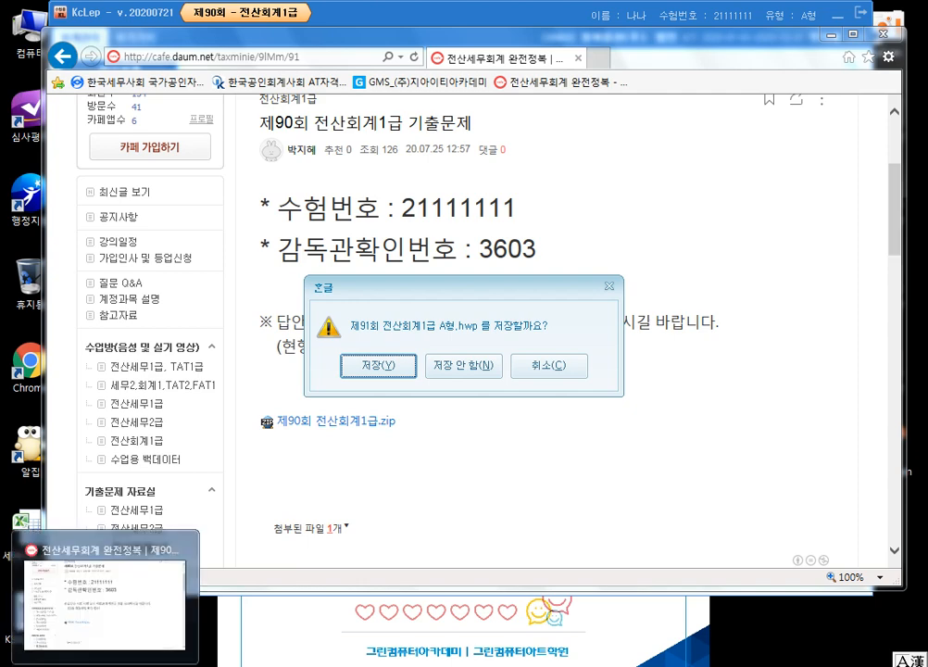
Step: Go up to the 제90회 전산회계1급 folder in Explorer, open the 제90회 전산회계1급 A형 document and maximize it
mouse_move(185, 666)
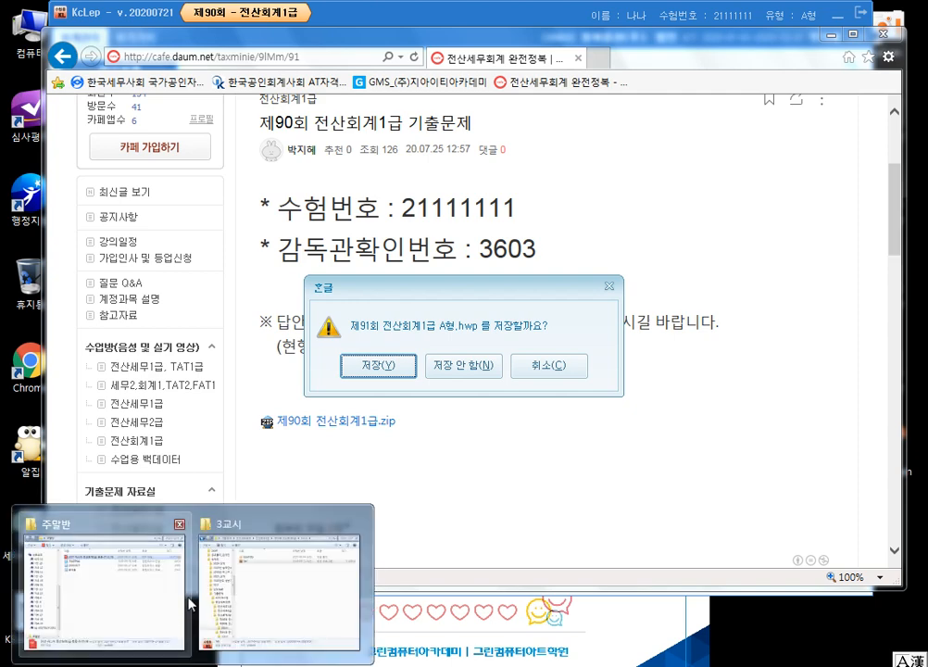
click(325, 615)
click(488, 61)
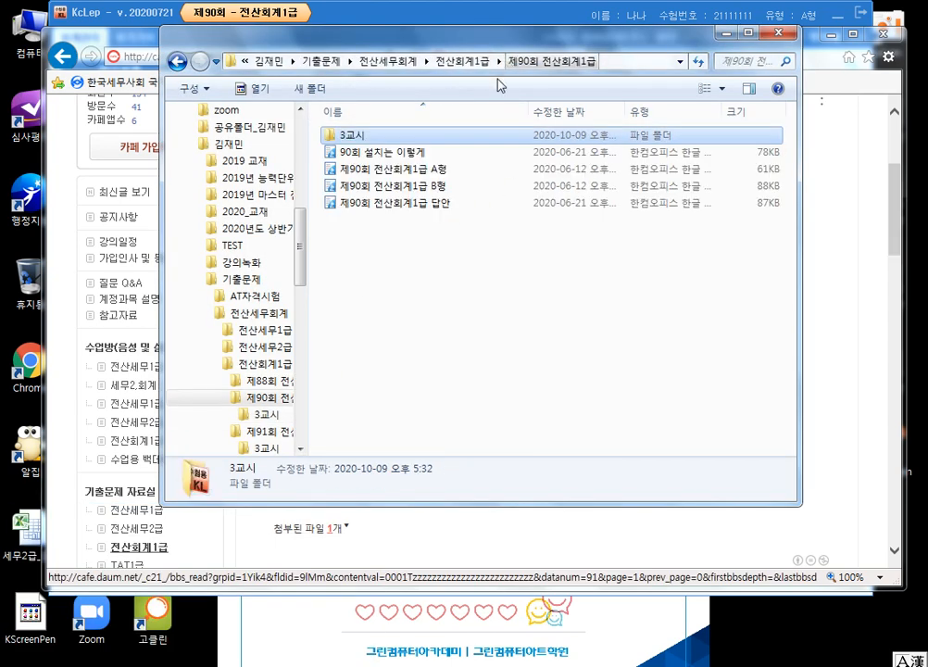
double_click(389, 169)
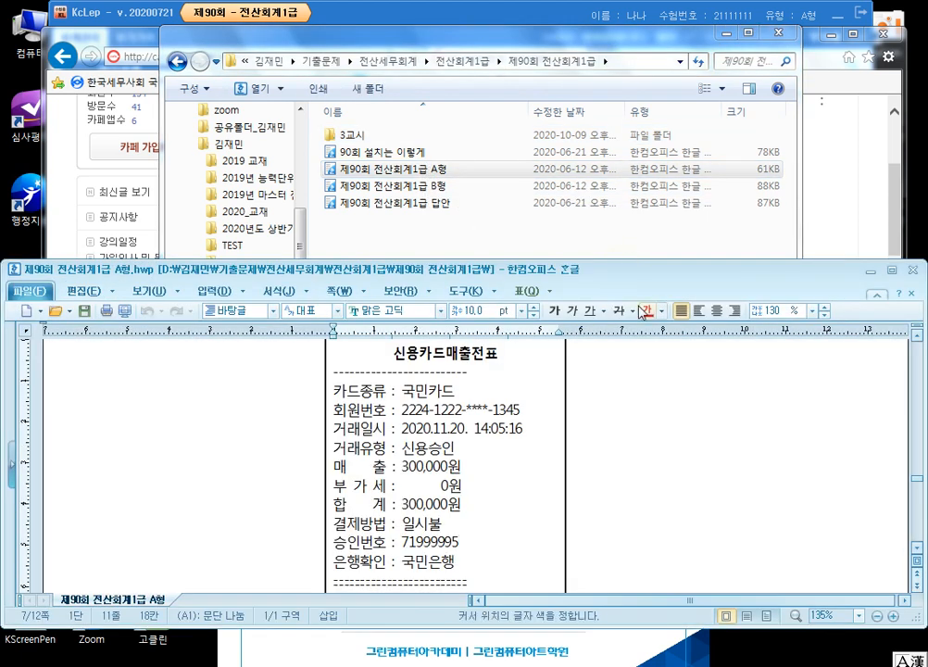
click(890, 269)
Step: Find 문제1 in the exam paper and read item [1]'s 신용카드 registration data column by column
scroll(810, 383, up, 10)
scroll(808, 380, up, 20)
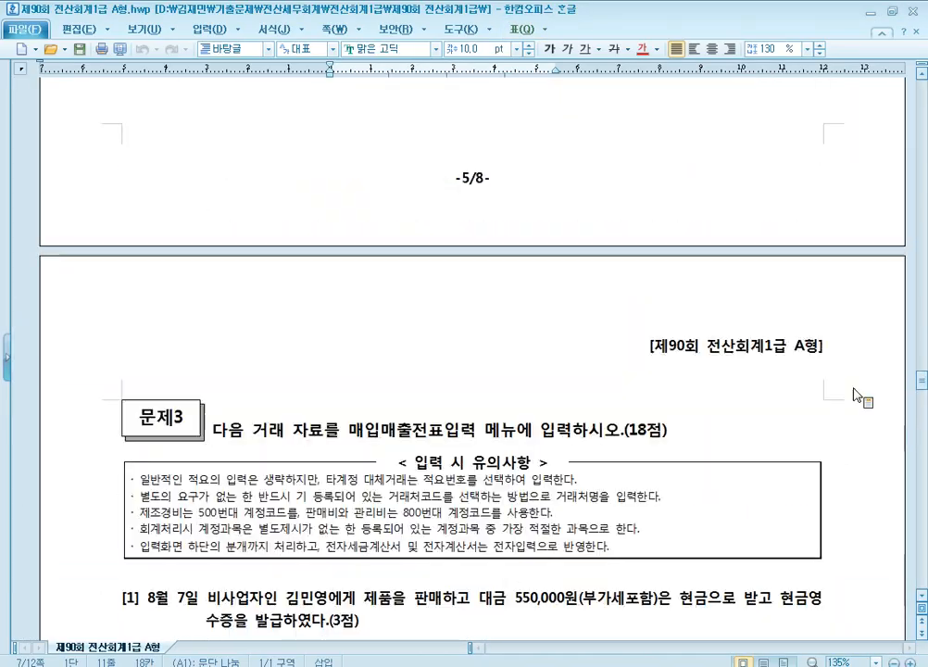
scroll(739, 368, down, 5)
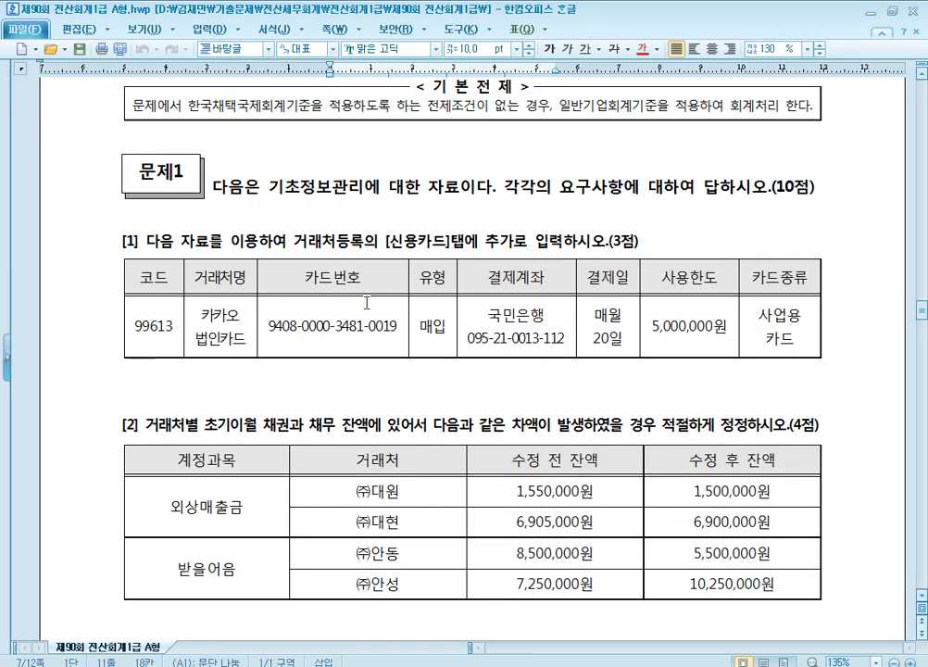
scroll(340, 271, down, 2)
scroll(341, 271, up, 1)
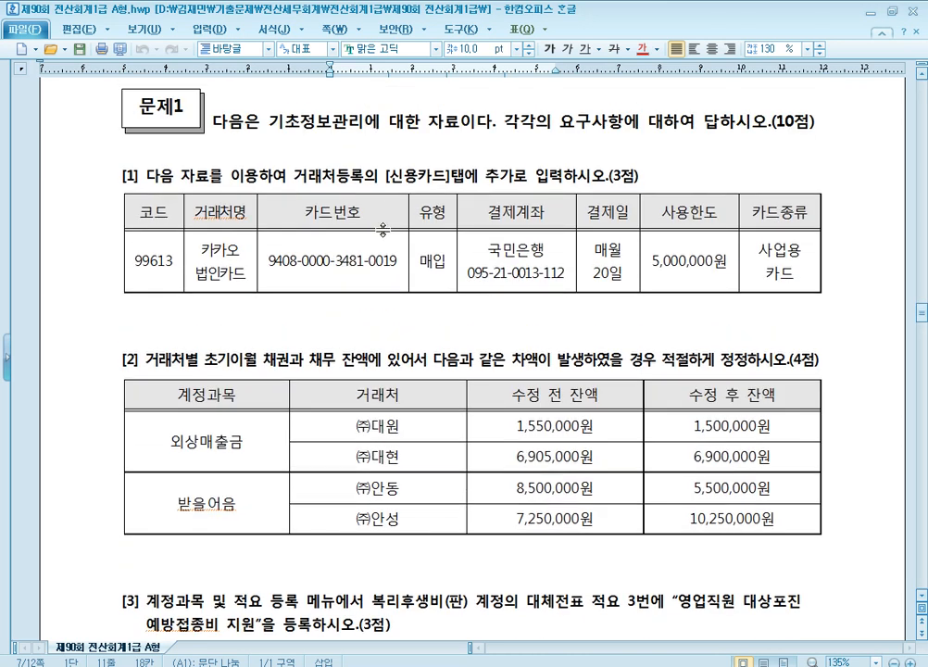
click(472, 185)
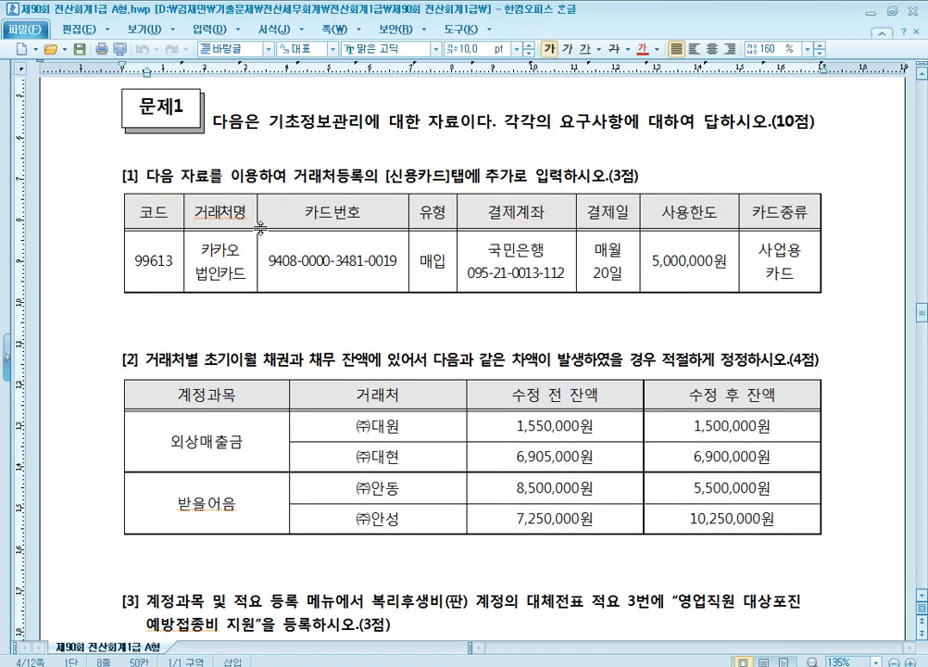
click(174, 262)
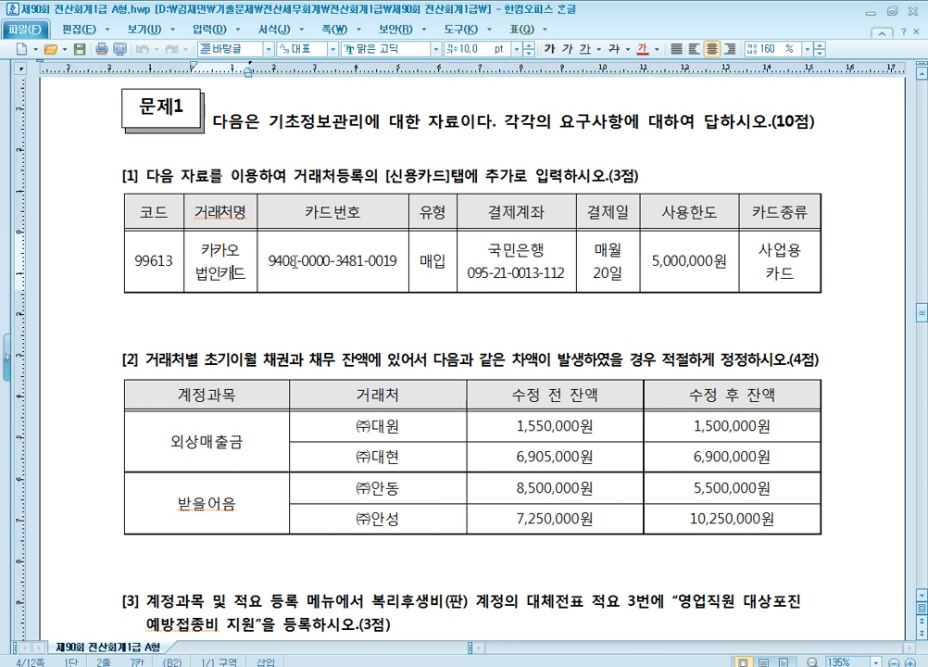
click(441, 260)
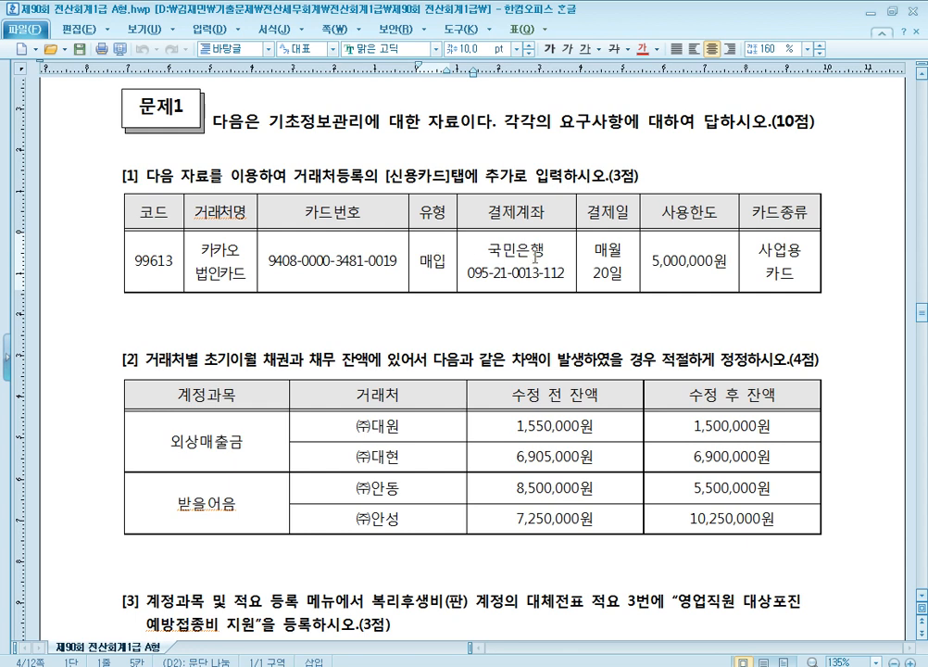
click(637, 262)
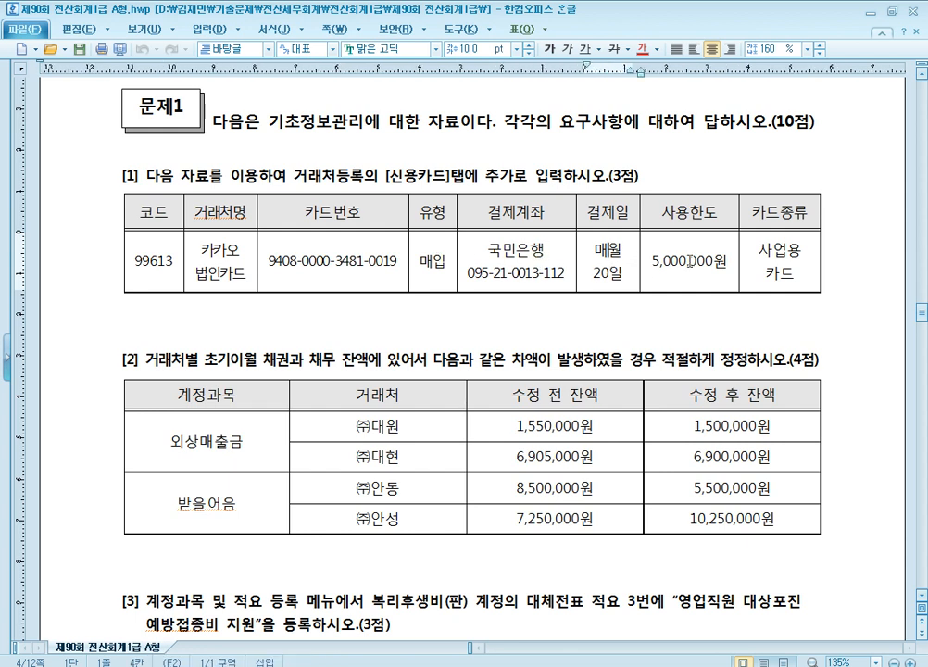
click(797, 260)
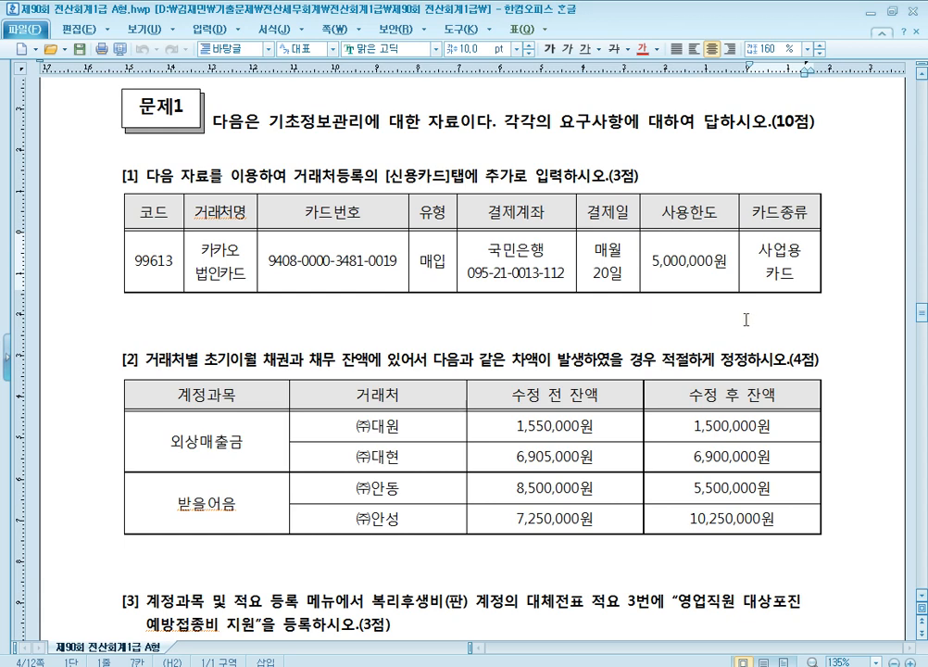
scroll(746, 317, down, 1)
Step: Switch to KcLep and open the 신용카드 list in 거래처등록
key(alt+Tab)
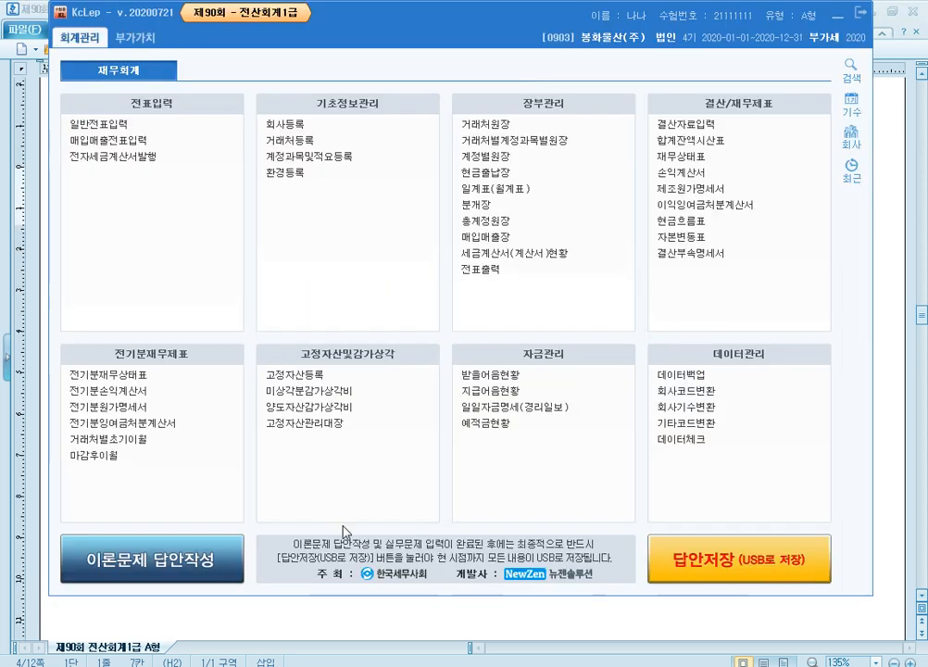
click(317, 145)
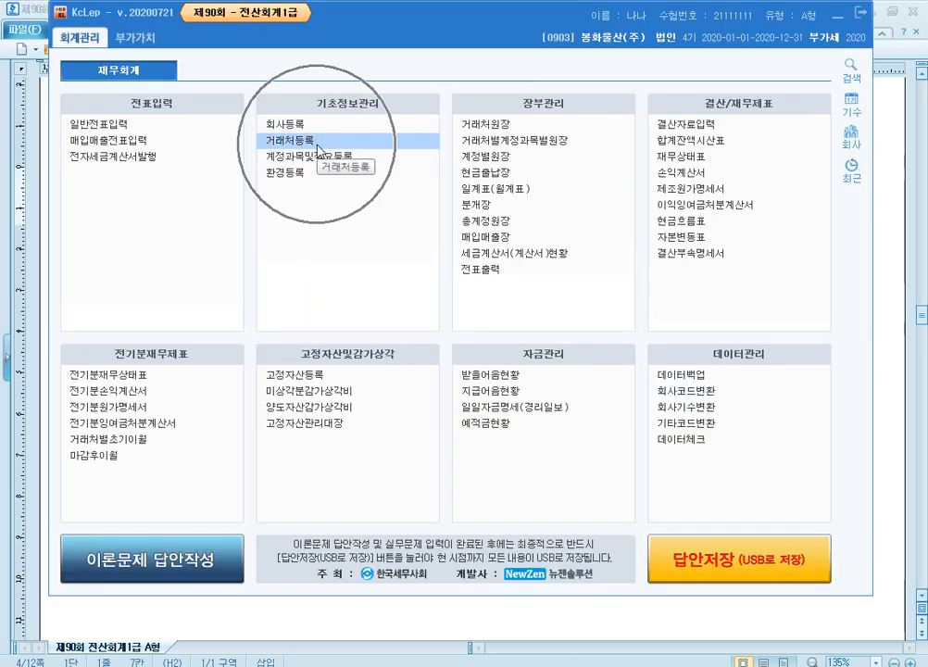
click(317, 146)
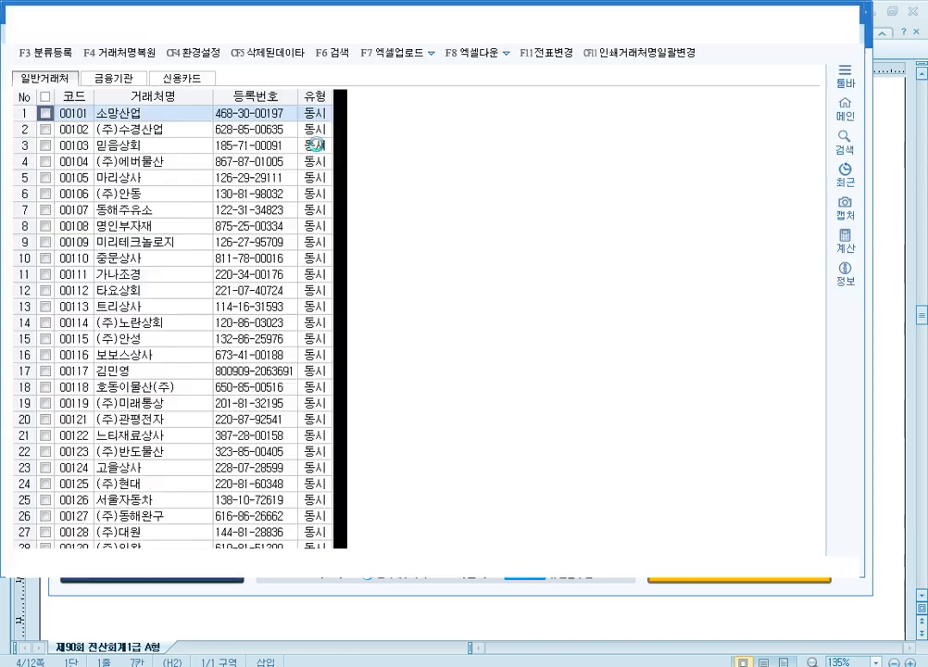
click(196, 86)
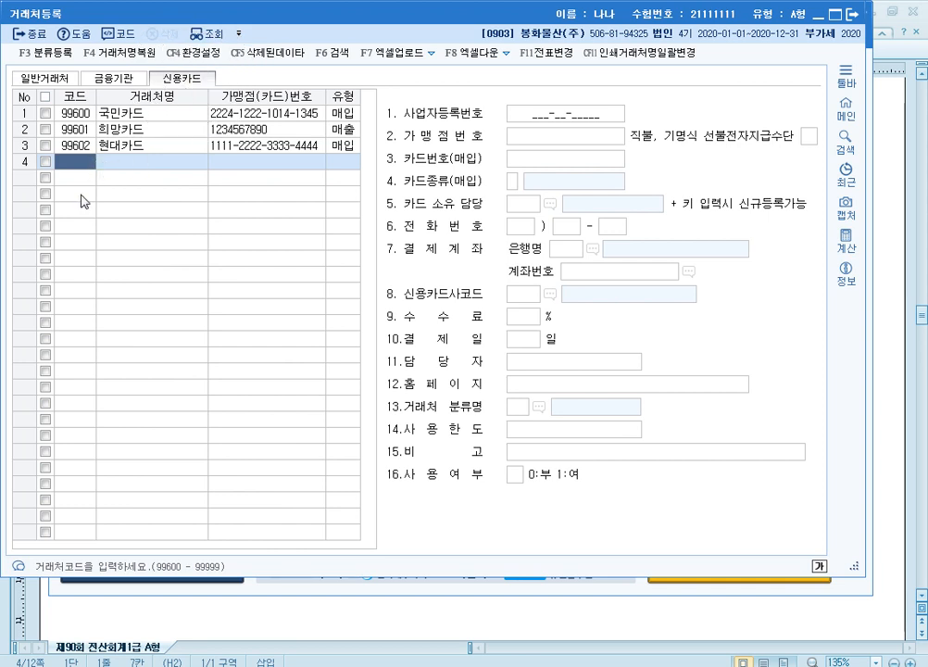
Step: Add a credit card entry with code 99613, 거래처명 카카오 법인카드 and type 매입
text(996)
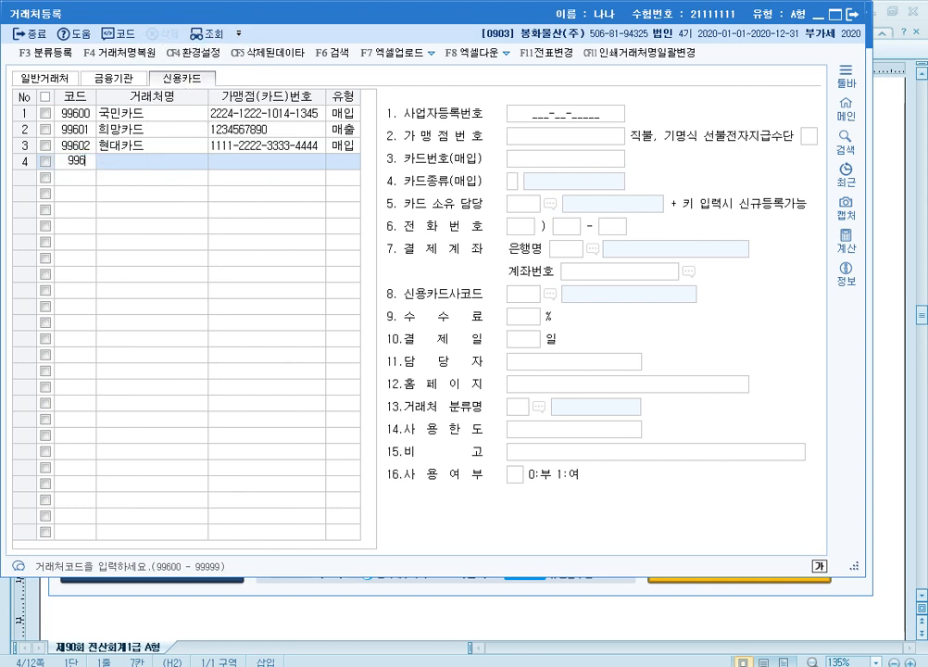
text(13)
key(Return)
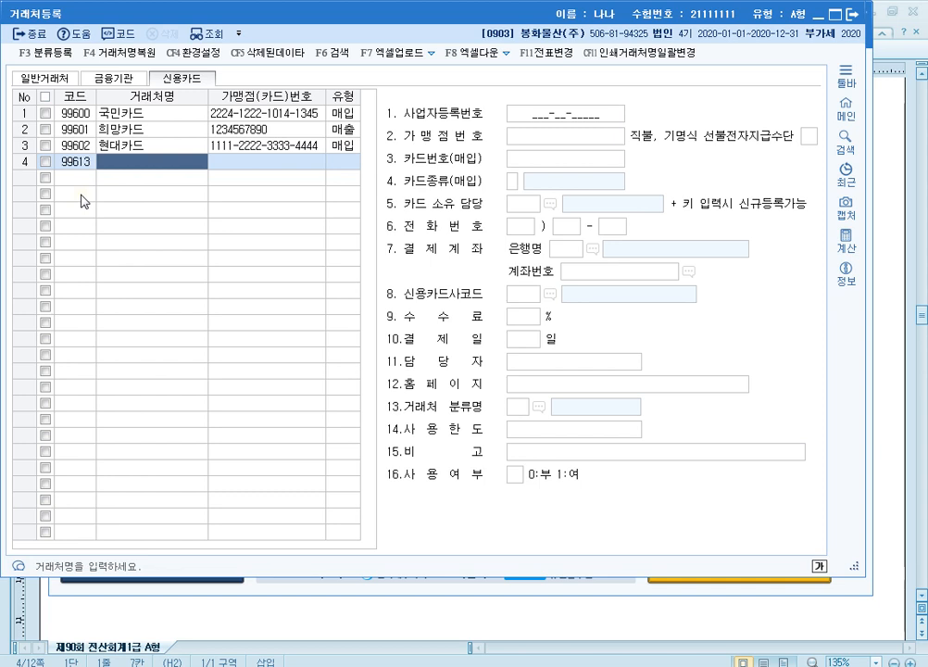
text(카카오)
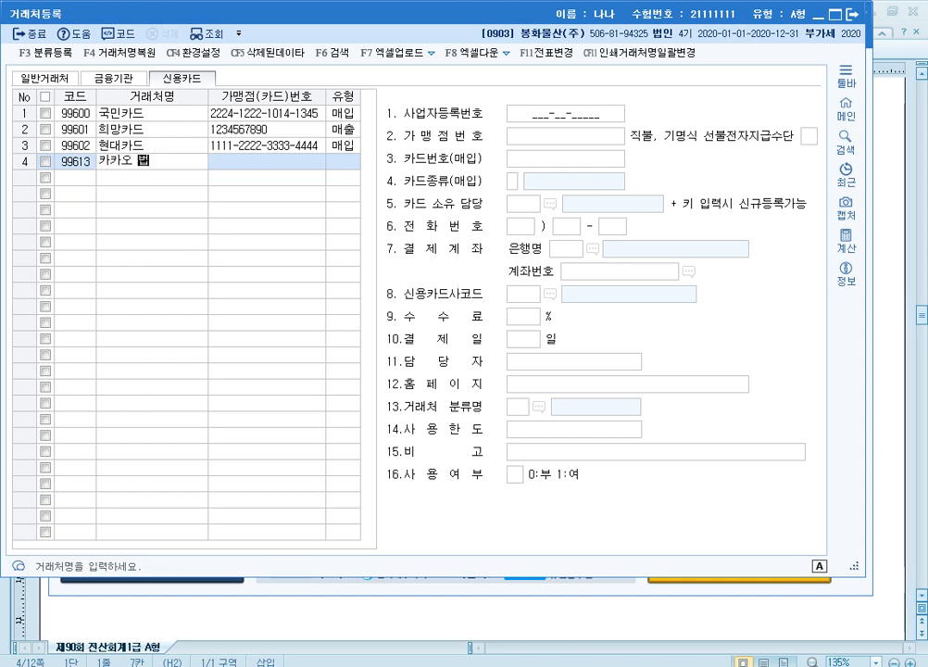
text( 법인카드)
key(Return)
key(Return)
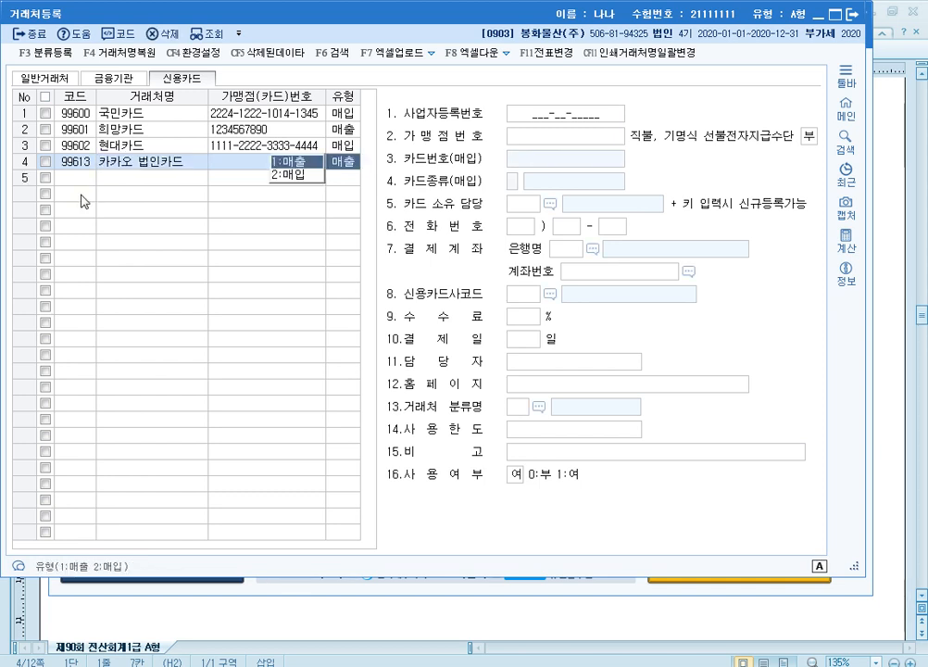
text(2)
key(Return)
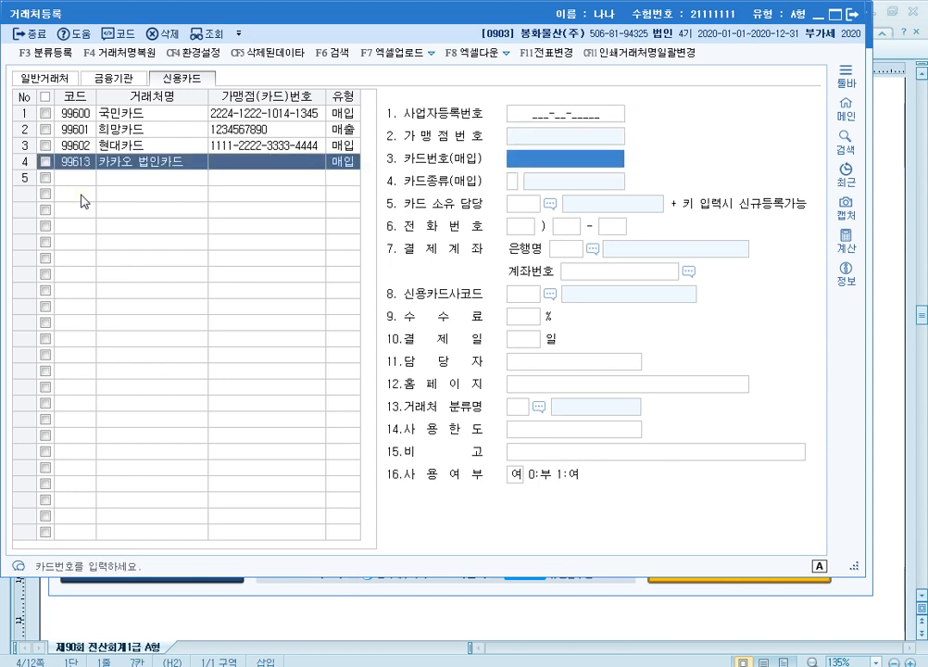
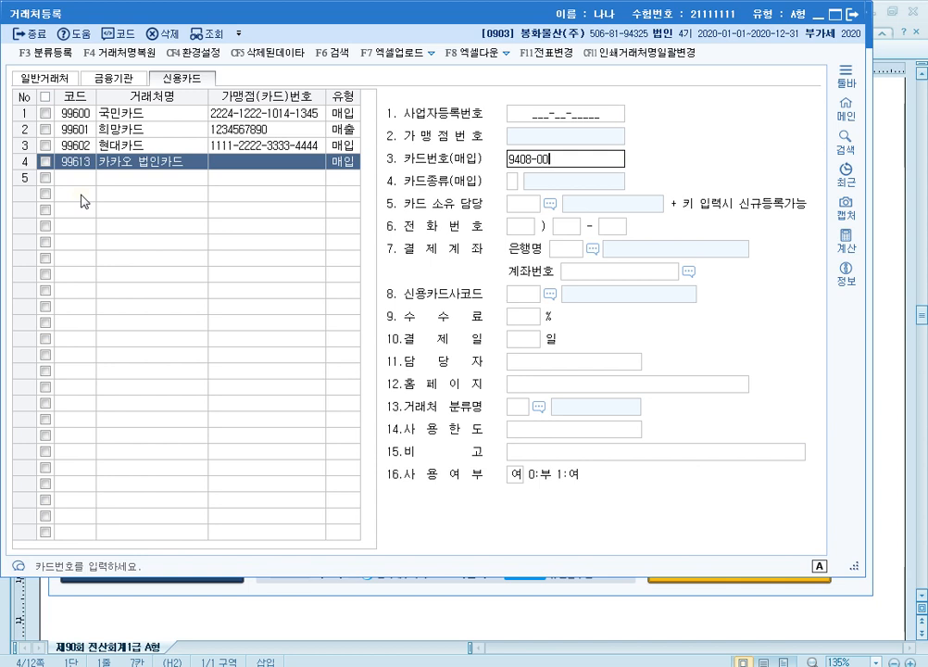
Step: Enter the 카드번호(매입) given in the exam paper and set 카드종류 to 3.사업용카드
key(Return)
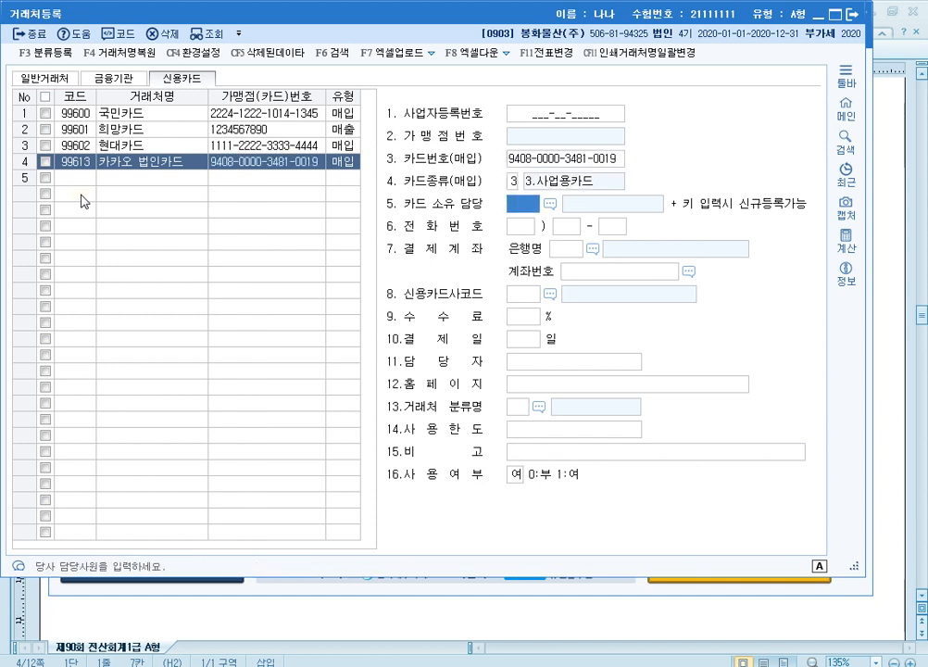
Step: Leave the 담당 and phone fields empty and set the 결제계좌 bank to 국민은행 (004)
key(Return)
key(Return)
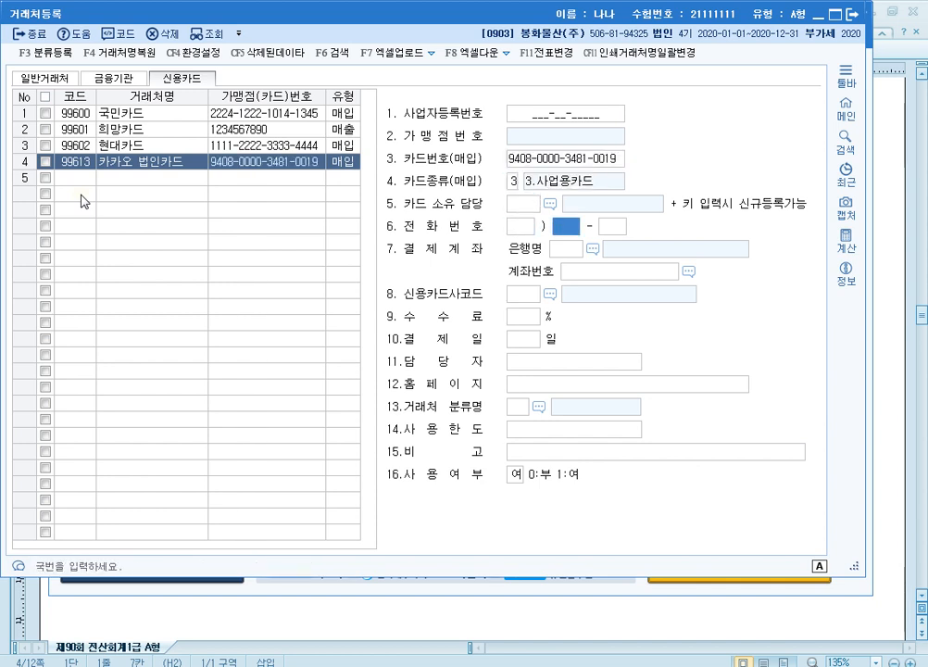
key(Return)
key(Return)
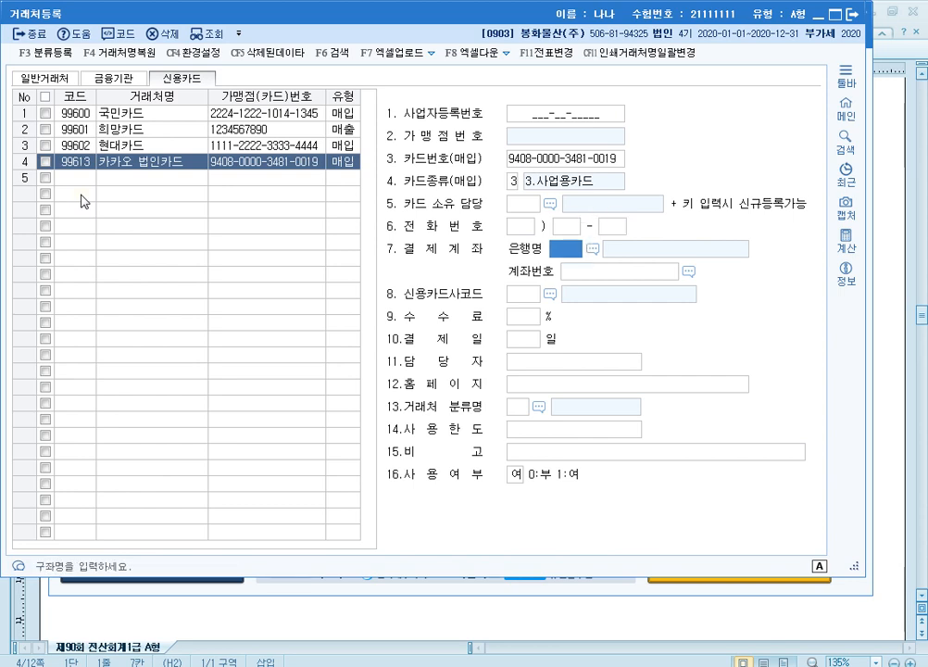
key(F2)
text(국민)
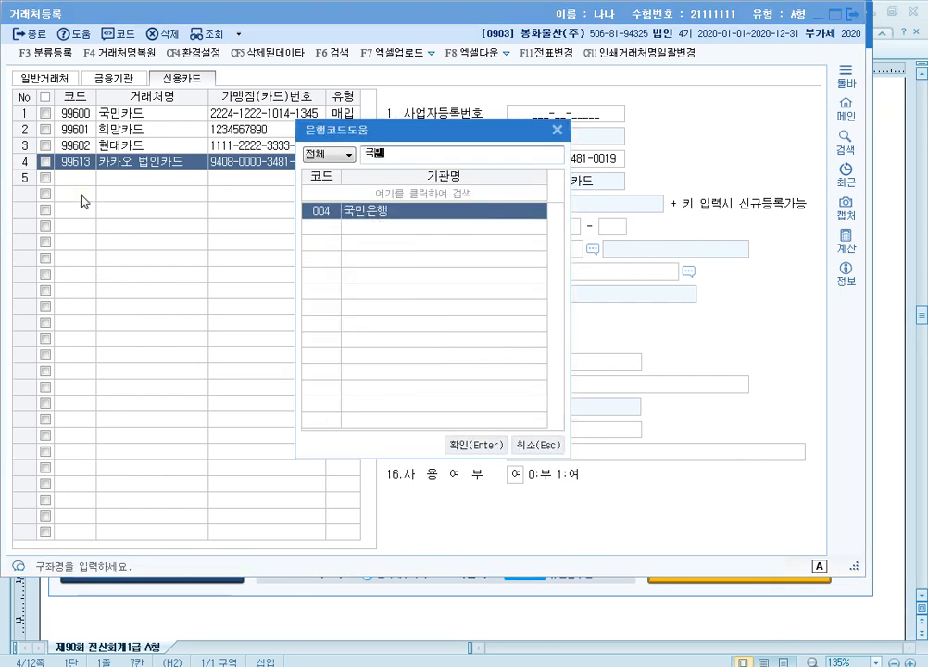
key(Return)
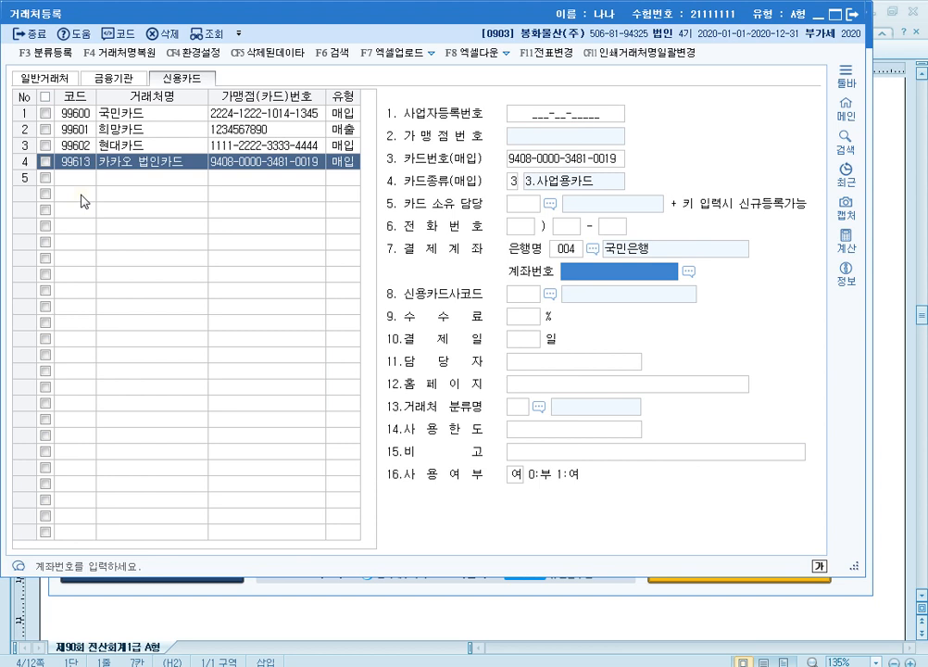
Step: Fill in the 결제계좌 account number by choosing the registered 국민은행 entry from the 거래처도움 lookup
text(0952101)
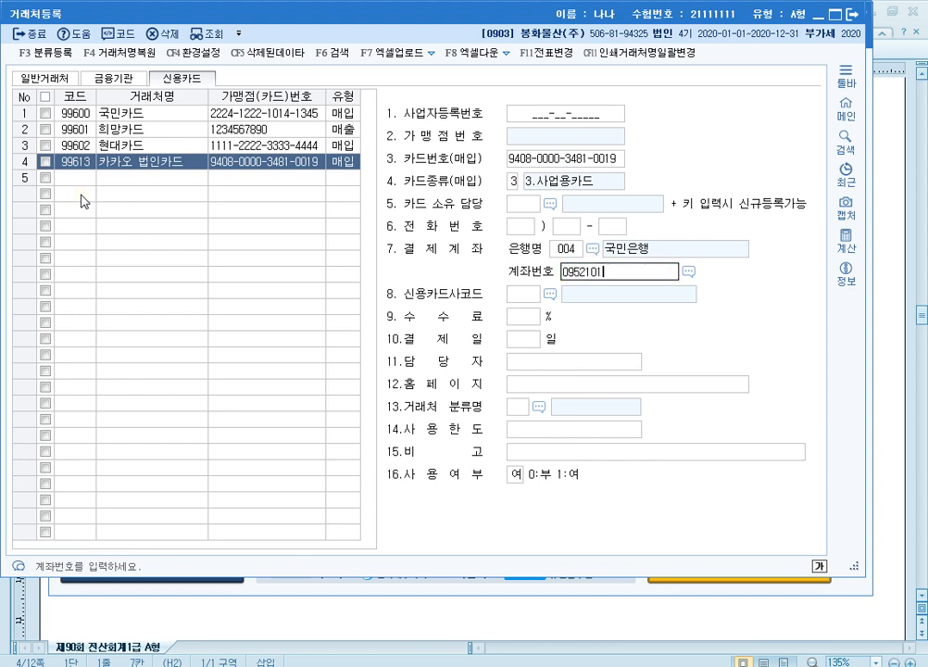
key(F2)
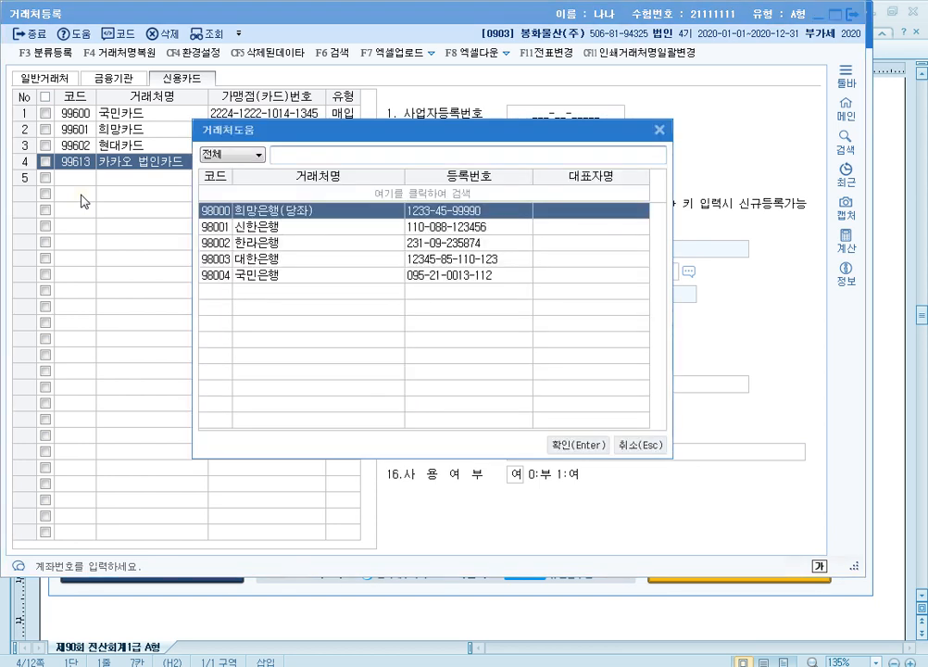
key(Down)
key(Down)
key(Down)
key(Down)
key(Return)
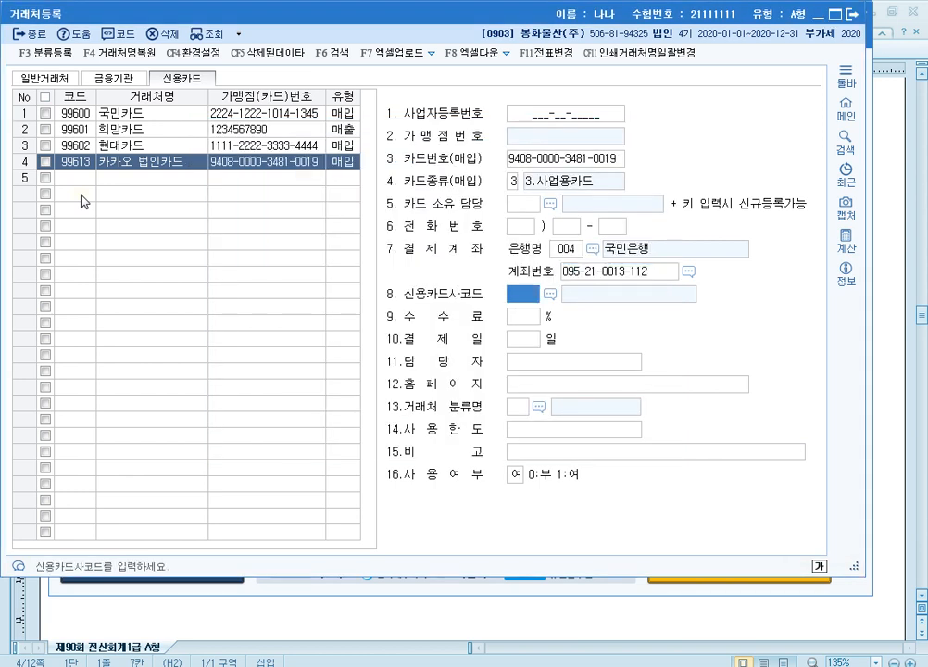
Step: Set the card's 결제일 to 20 and proceed to the 사용한도 field, leaving the optional fields empty
key(Return)
key(Return)
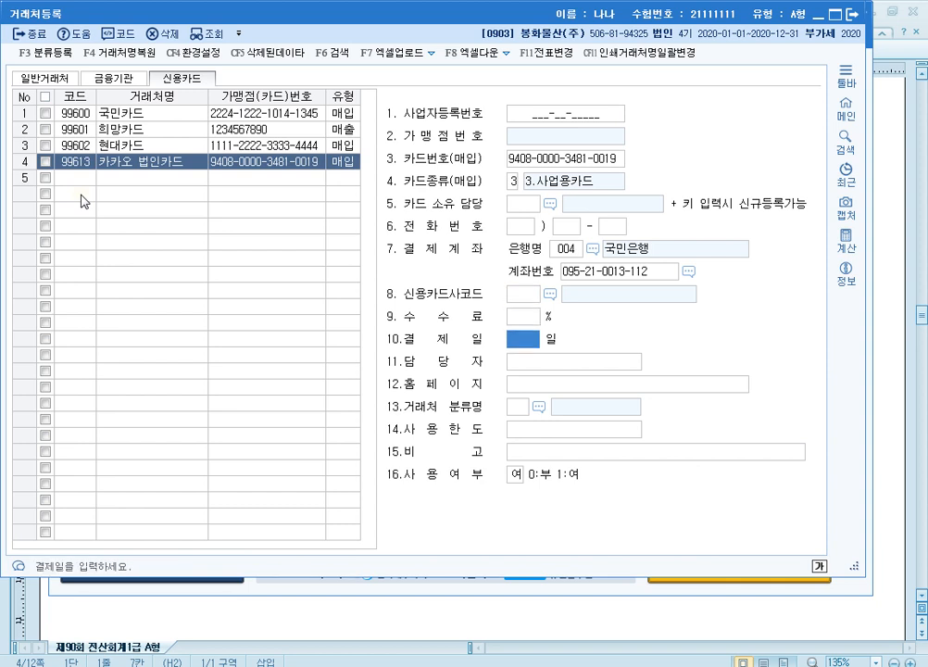
text(20)
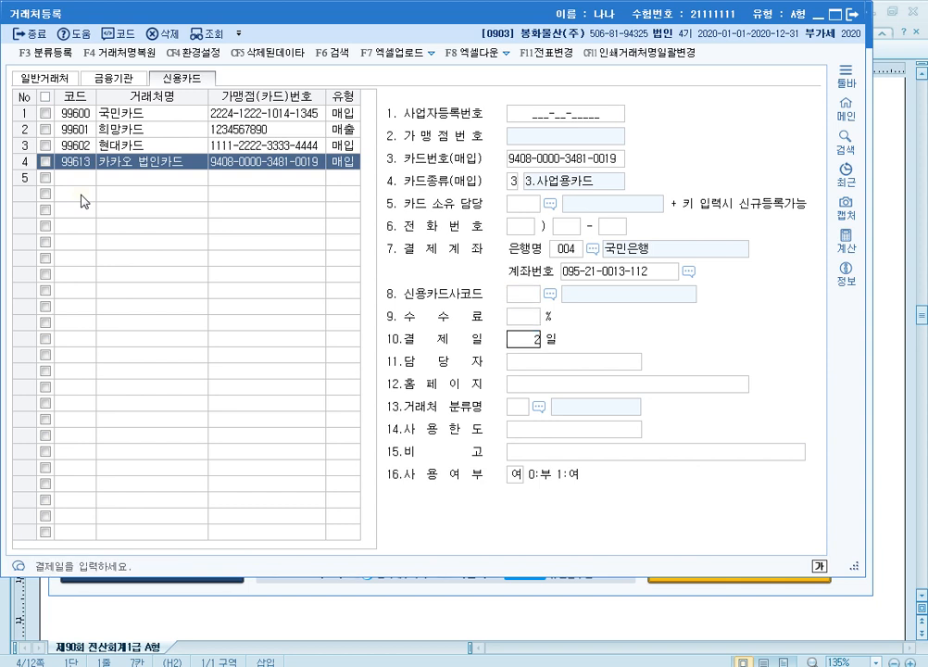
key(Return)
Step: Set the card's 사용한도 to 5,000,000, leave 비고 empty, and close 거래처등록 with the 카카오 법인카드 entry complete
key(Return)
key(Return)
key(Return)
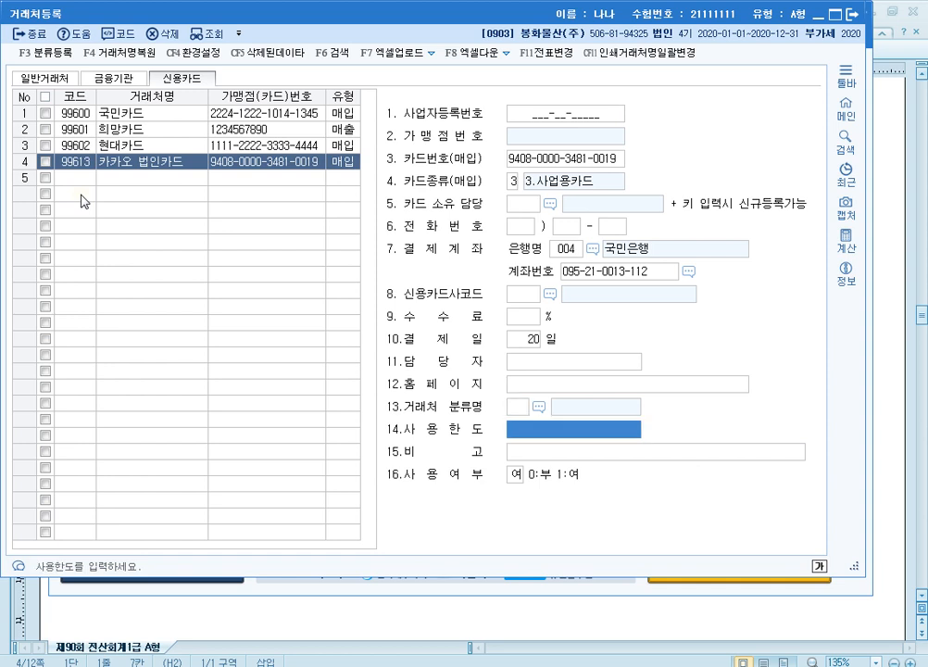
text(5000000)
key(Return)
key(Return)
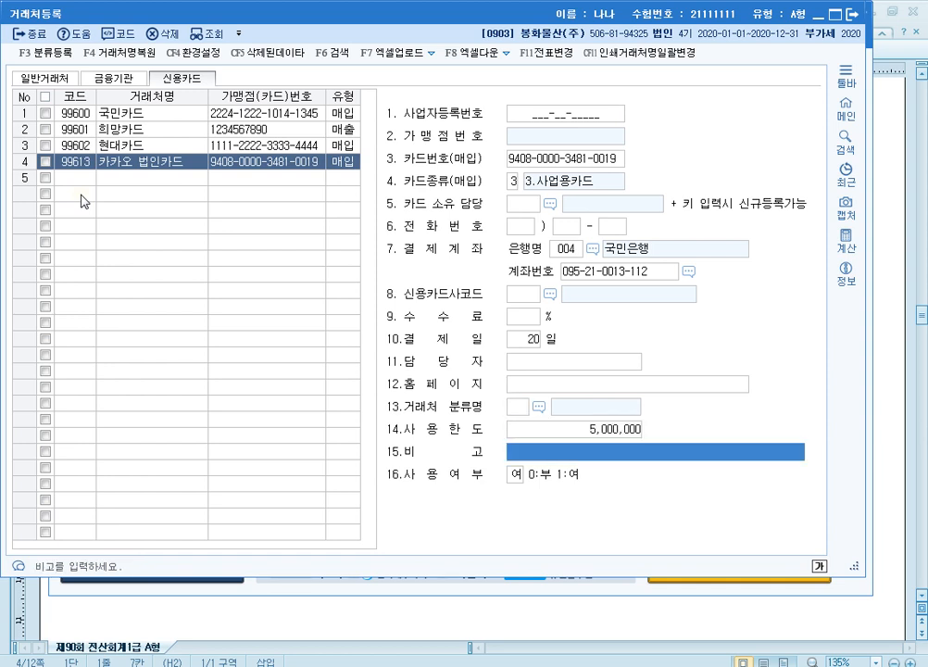
key(Return)
key(Up)
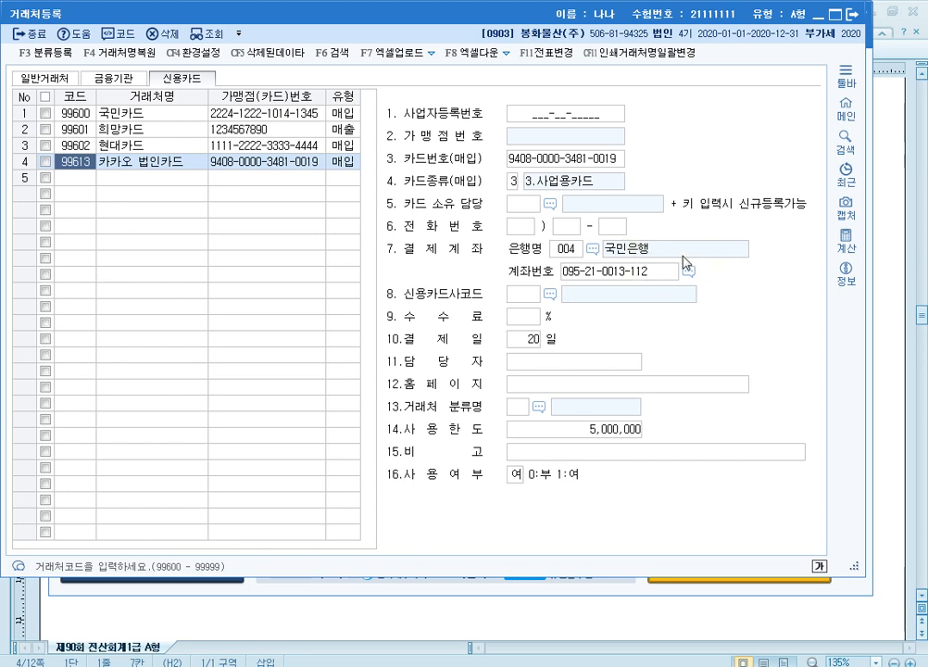
click(853, 19)
Step: Read question [2] in the 한컴오피스 한글 exam paper, return to KcLep and open 거래처별초기이월
click(887, 288)
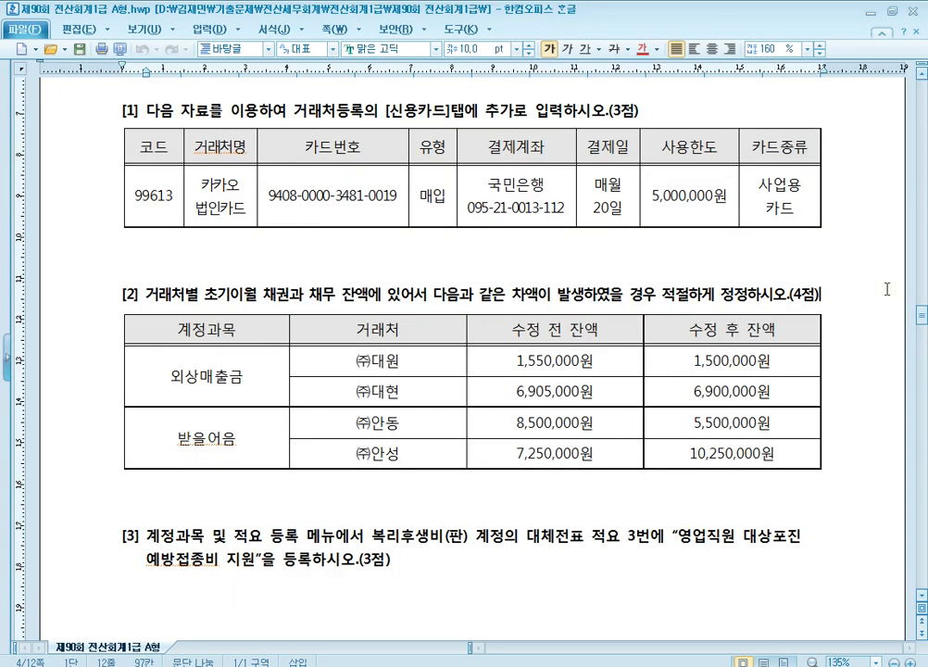
scroll(704, 413, down, 2)
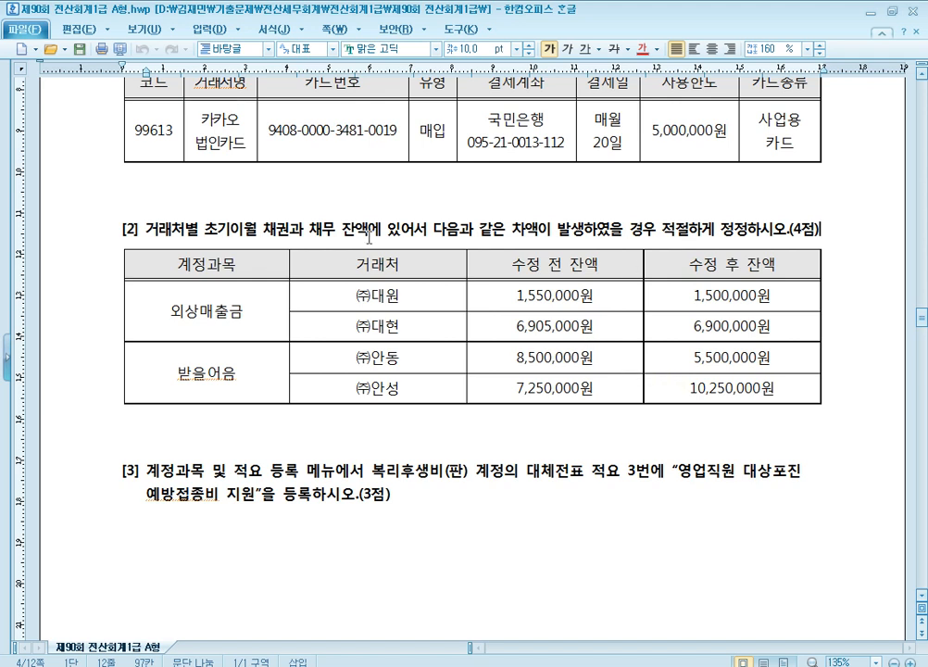
drag(145, 229, 262, 228)
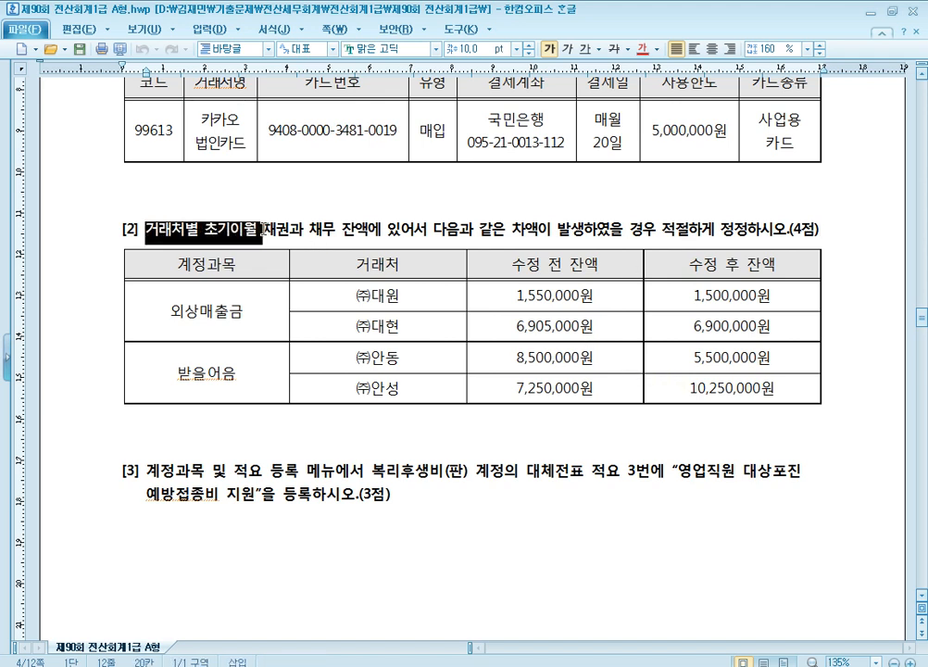
click(444, 224)
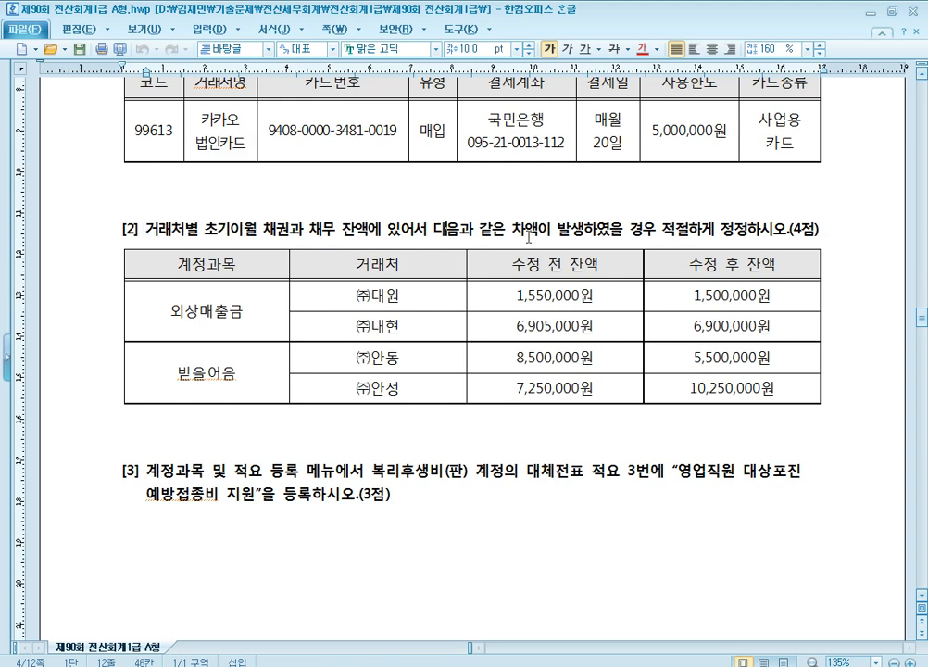
scroll(442, 228, down, 1)
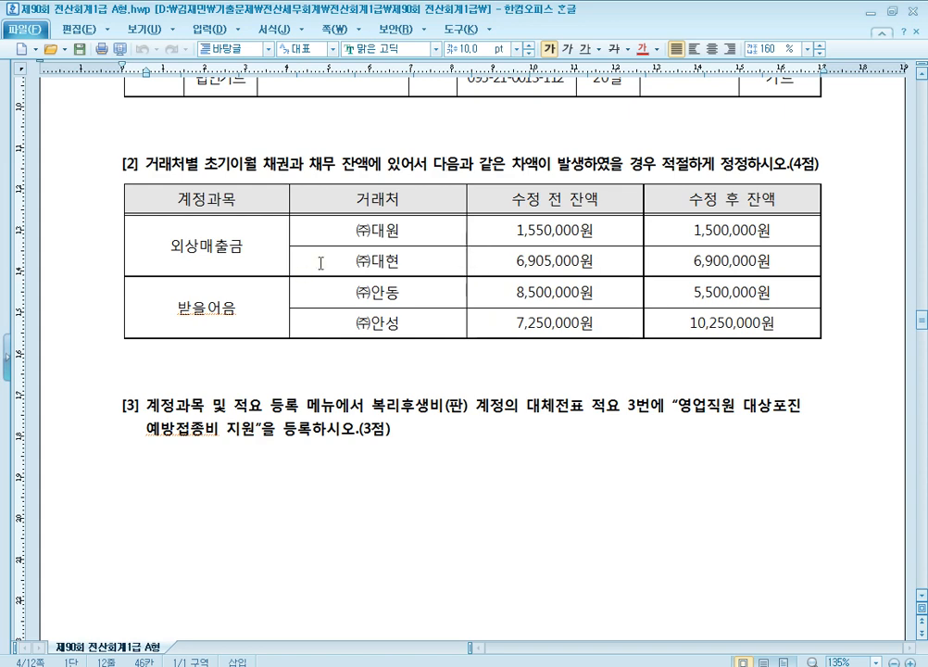
key(alt+Tab)
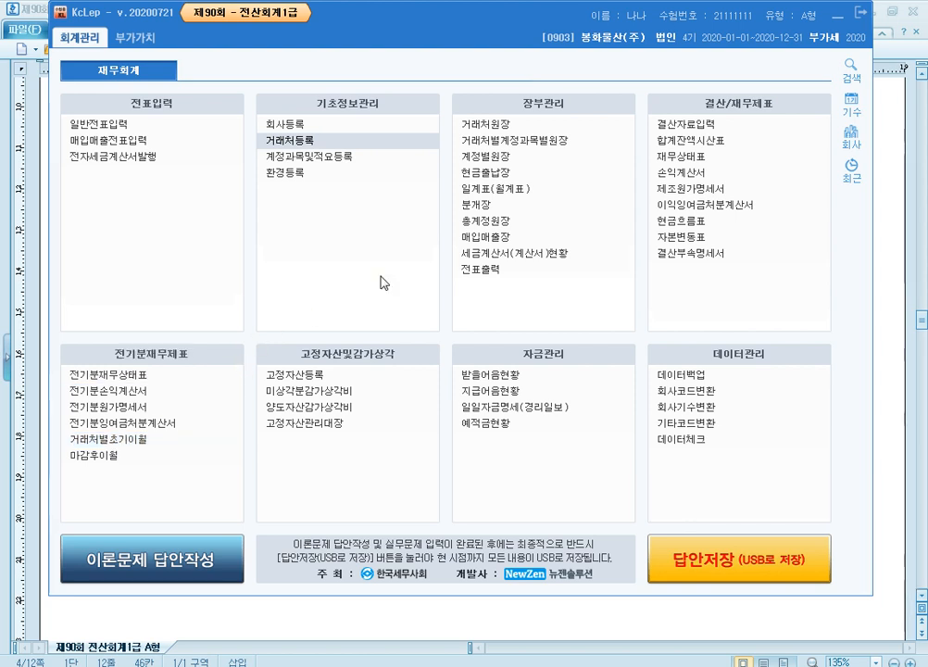
click(163, 440)
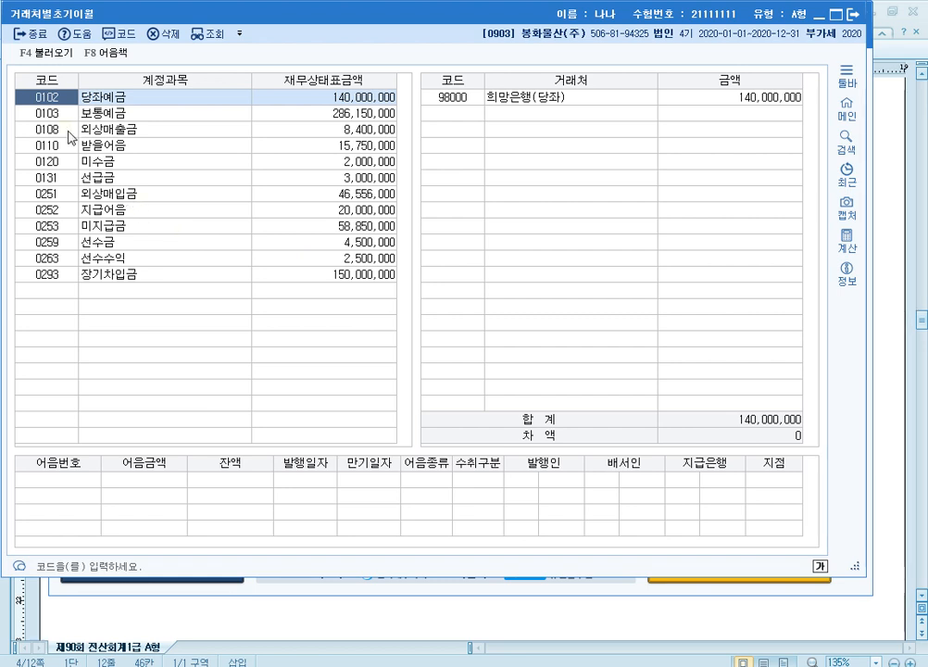
Step: Under 0108 외상매출금, set the opening balance of (주)대원 to 1,500,000 and of (주)대현 to 6,900,000
click(68, 132)
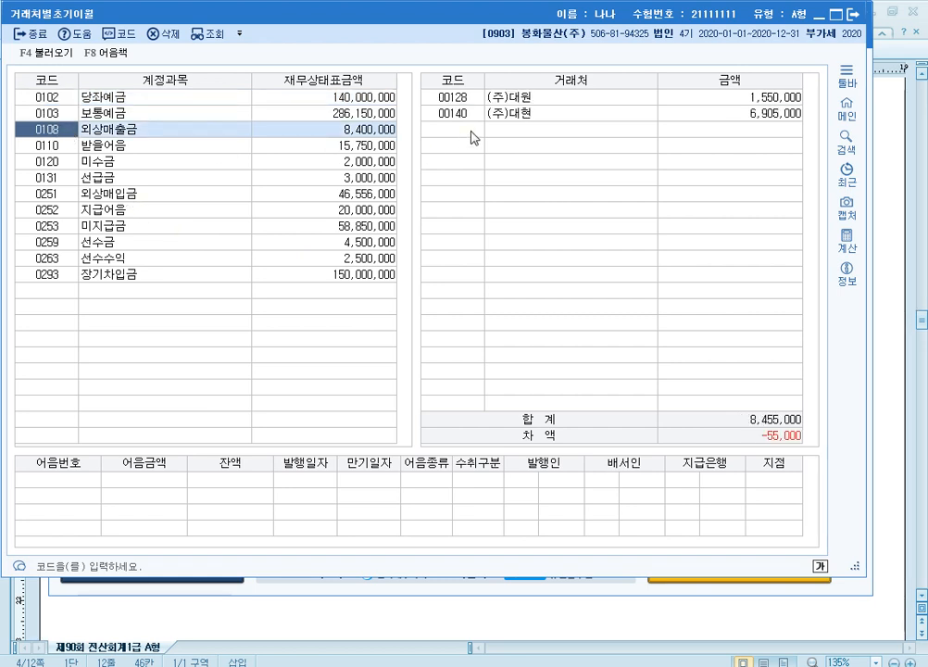
click(774, 99)
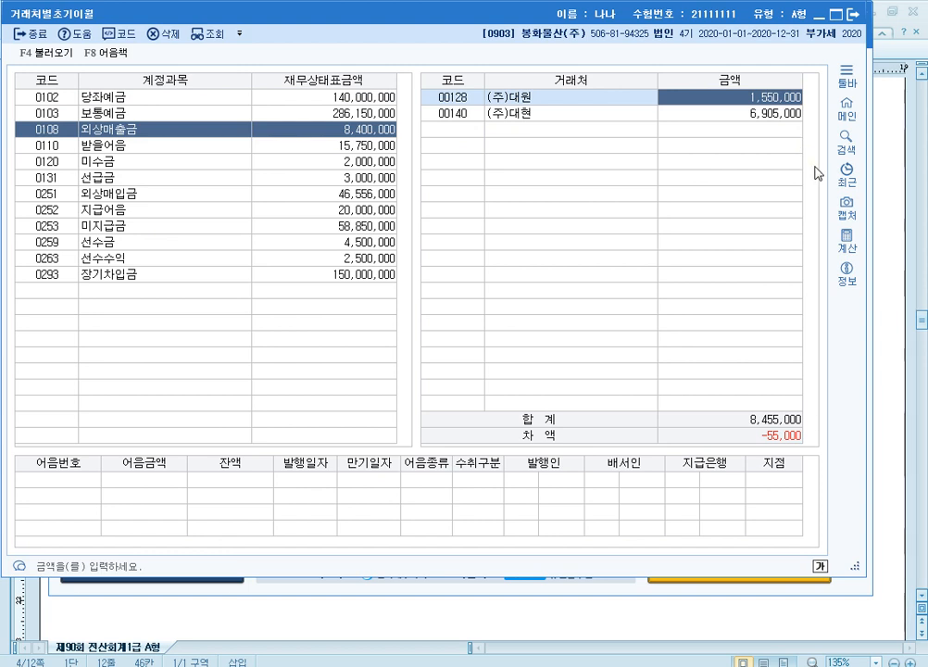
text(1500000)
key(Return)
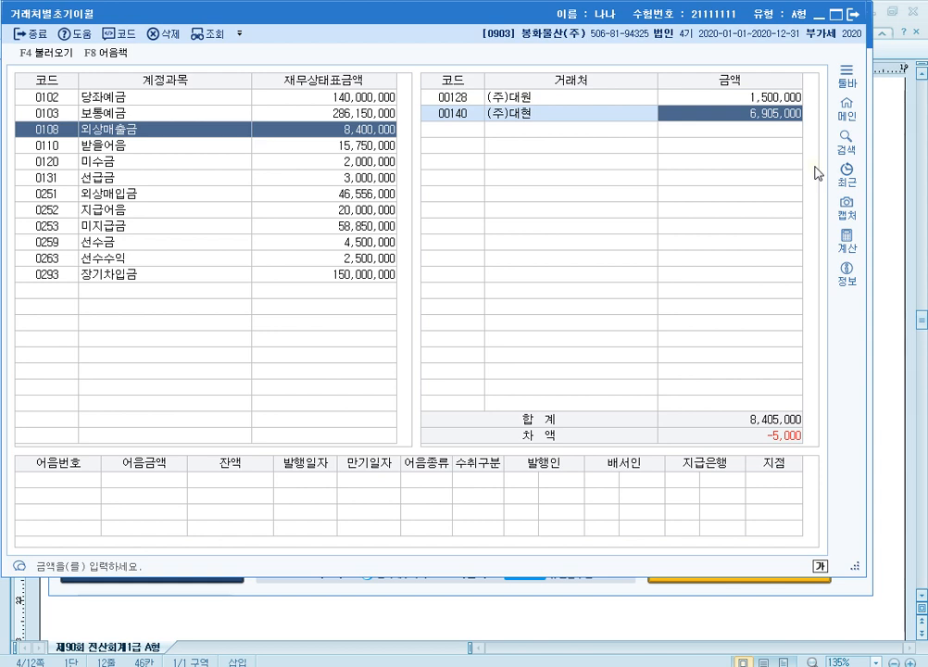
text(6,900,000)
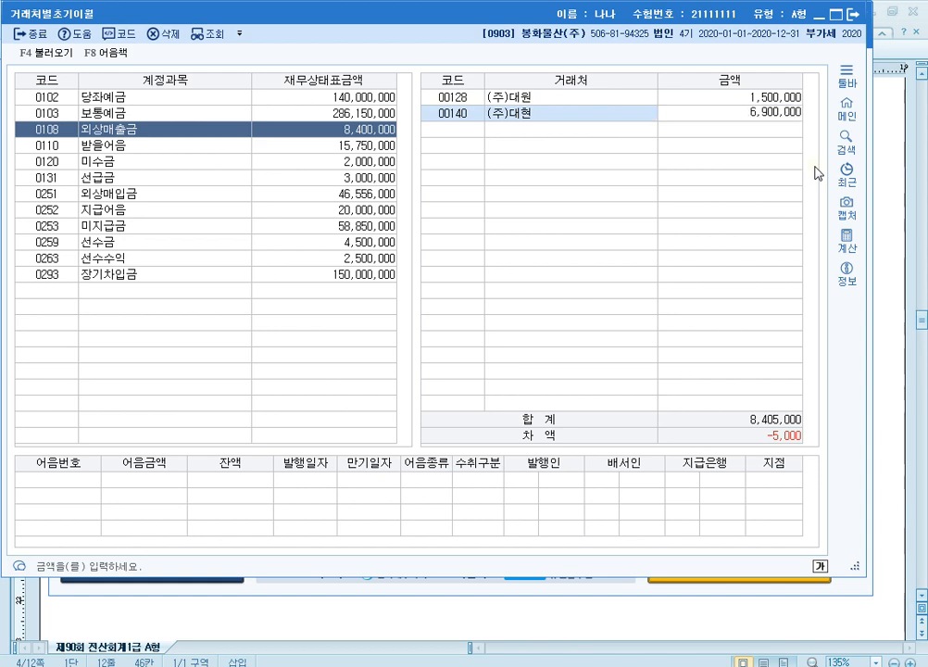
key(Return)
key(Up)
key(Right)
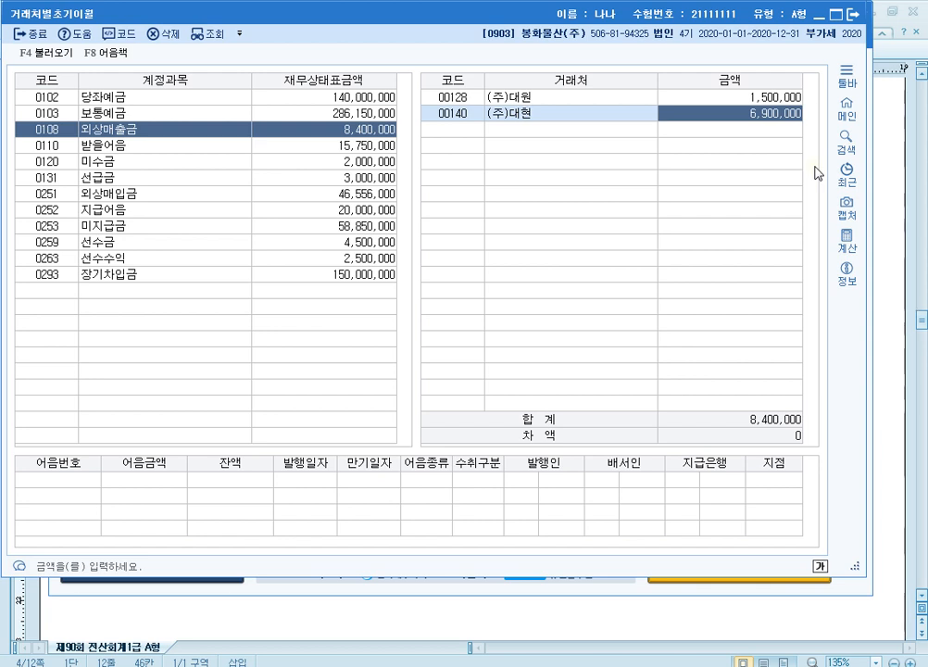
key(ctrl)
Step: Under 0110 받을어음, set the opening balance of (주)안동 to 5,500,000 and of (주)안성 to 10,250,000
click(96, 146)
click(690, 97)
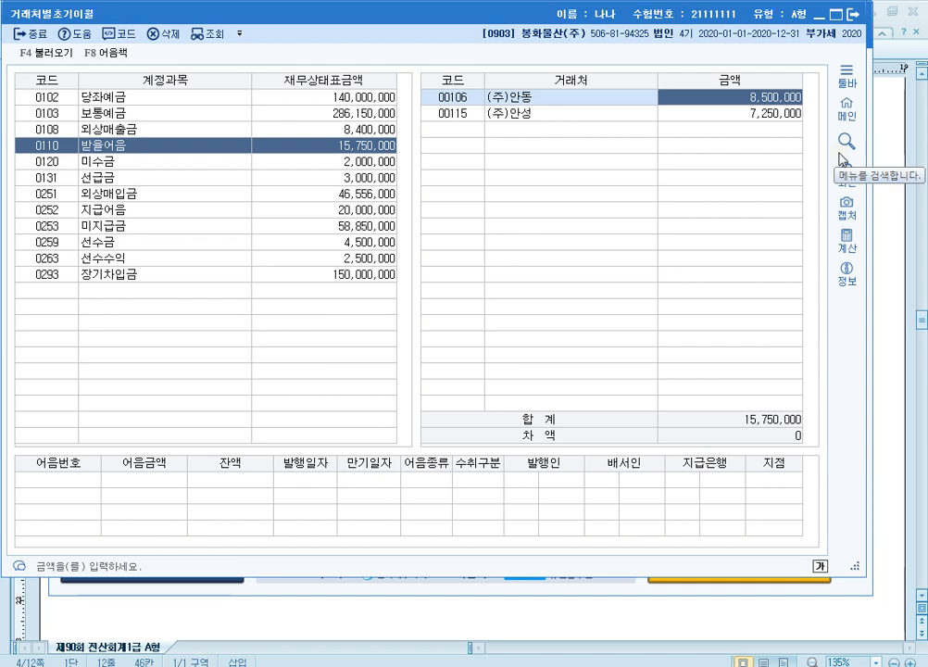
text(5500000)
key(Return)
key(Return)
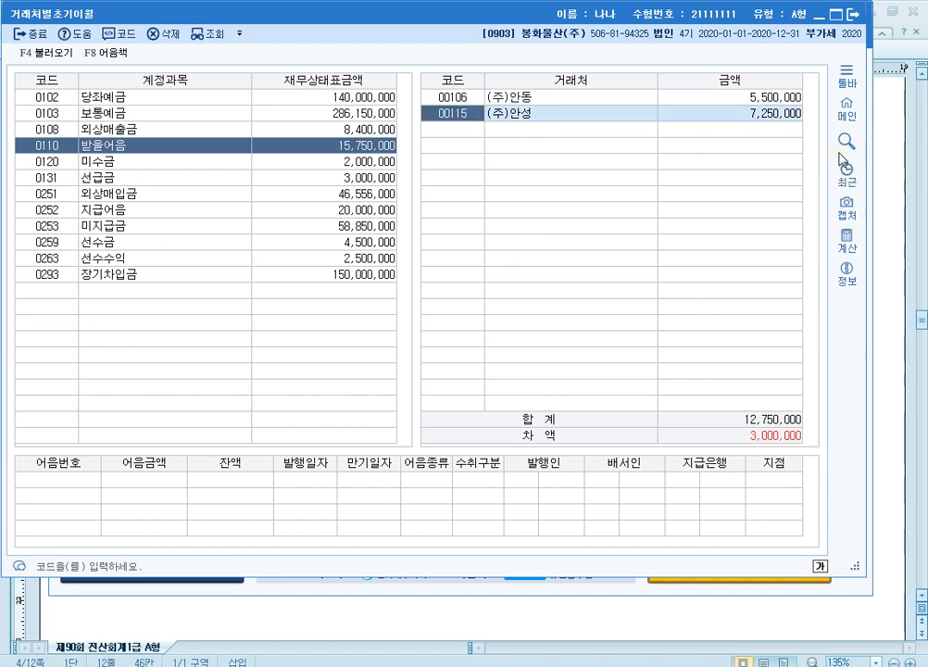
key(Return)
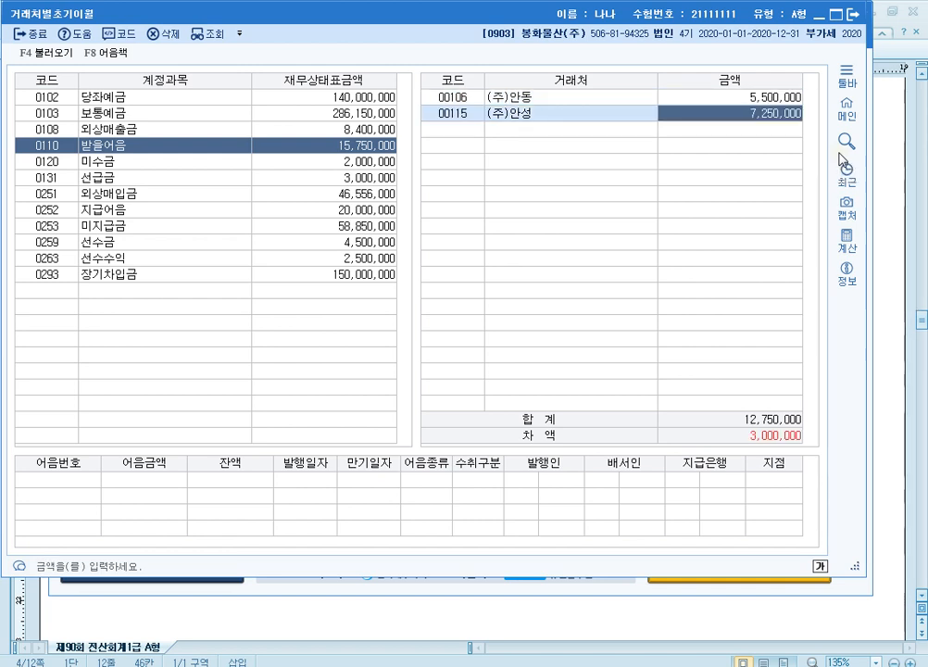
text(10,250,000)
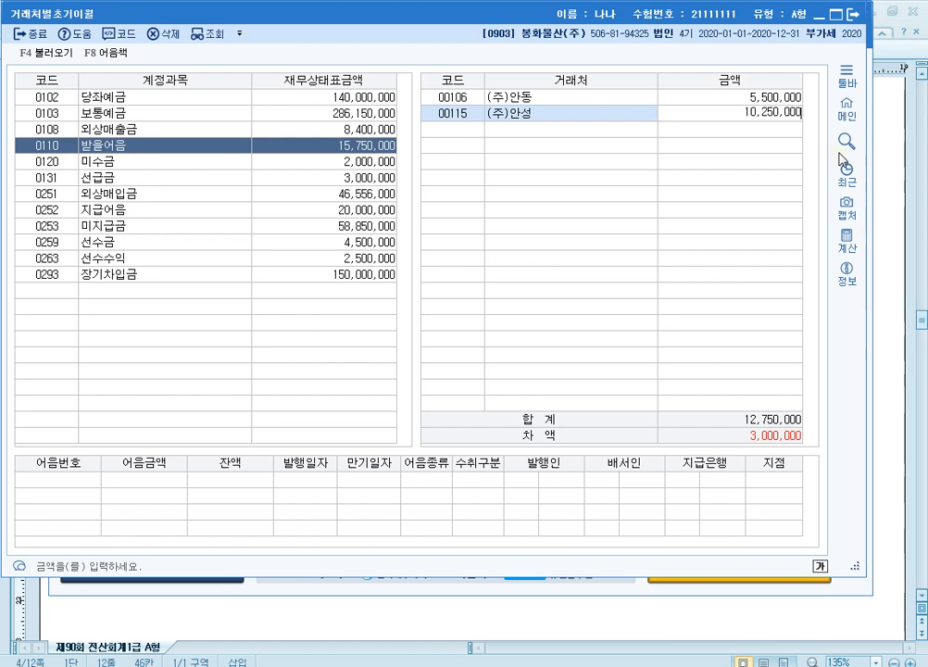
key(Return)
key(Up)
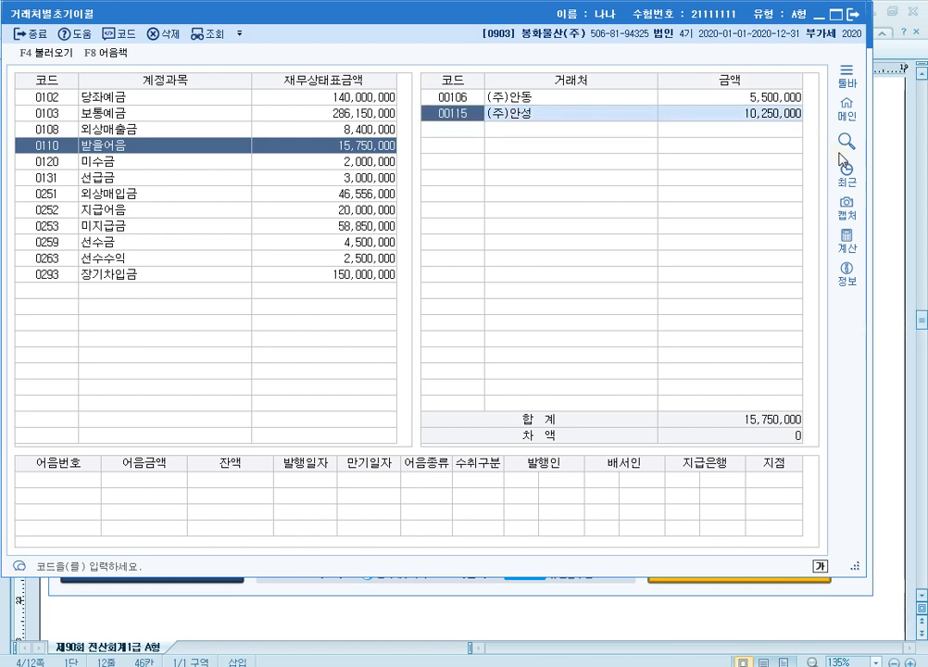
Step: Search the 거래처도움 lookup for 대원 from the blank 거래처 row of 받을어음, and leave it without adding an entry
click(458, 129)
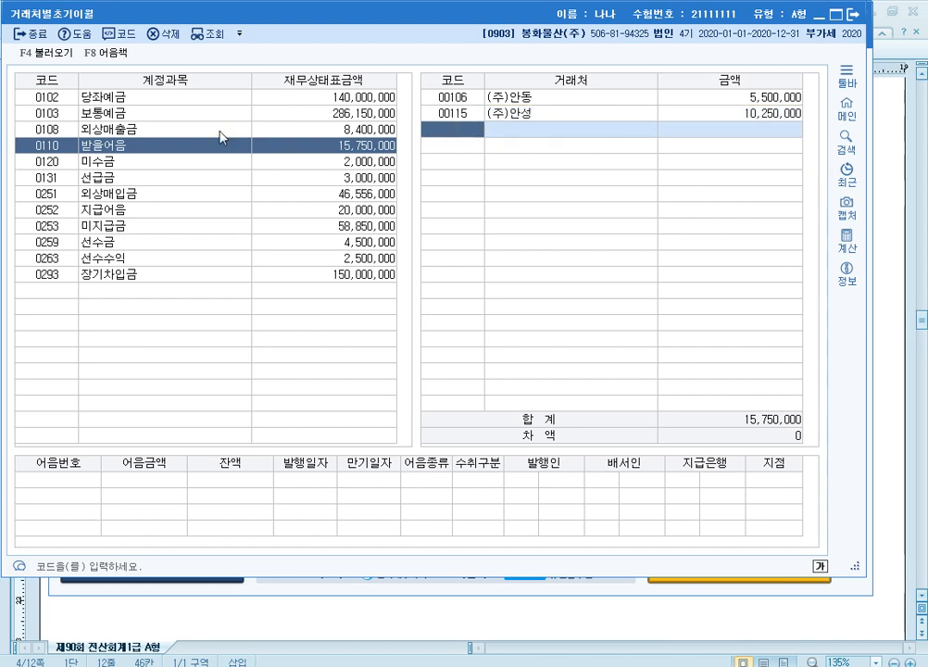
click(98, 130)
click(106, 144)
click(481, 133)
key(F2)
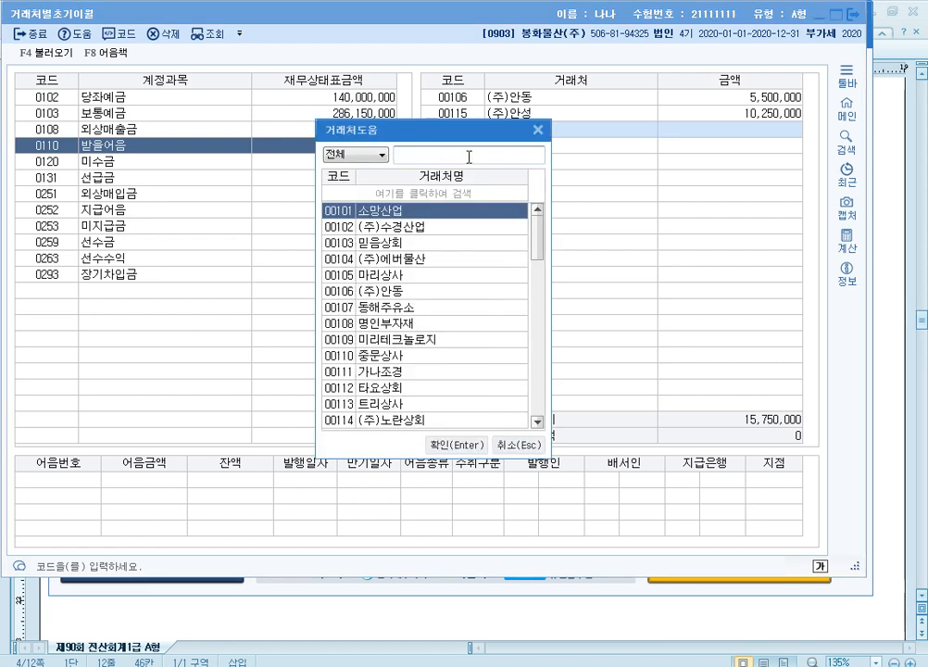
key(Escape)
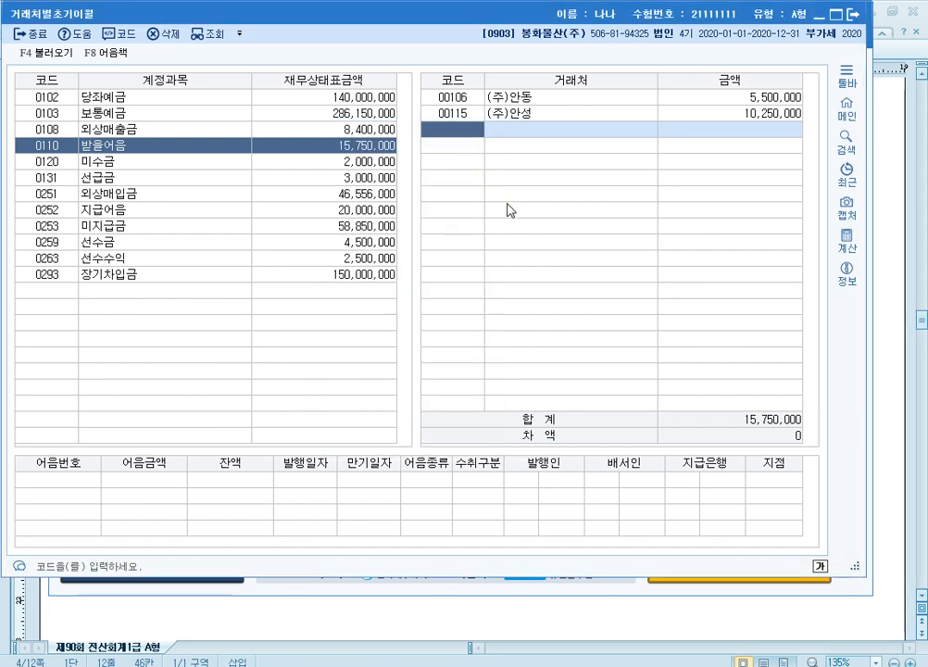
key(Hangul)
key(F2)
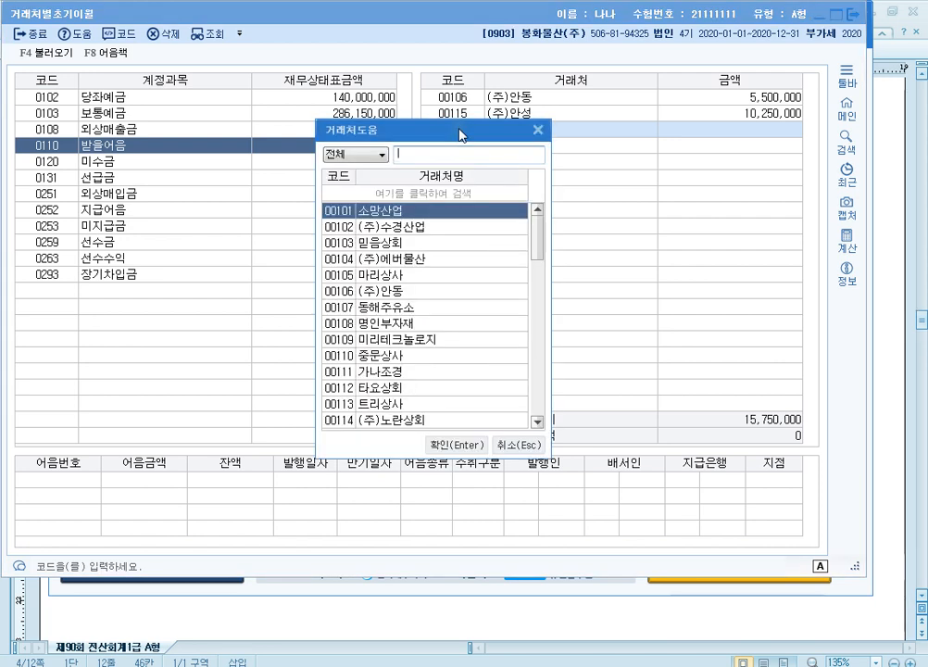
text(대원)
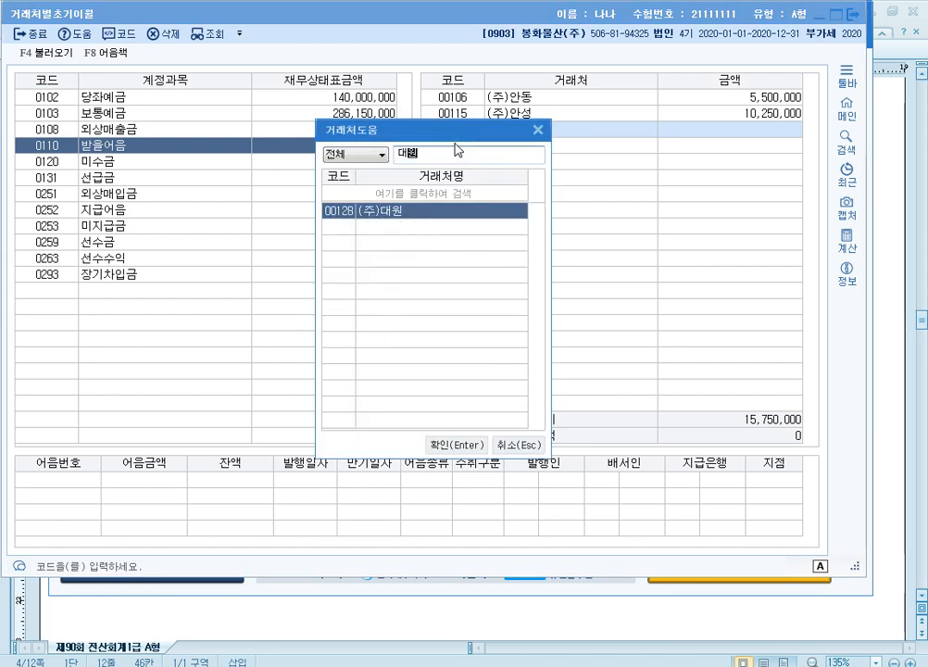
key(Escape)
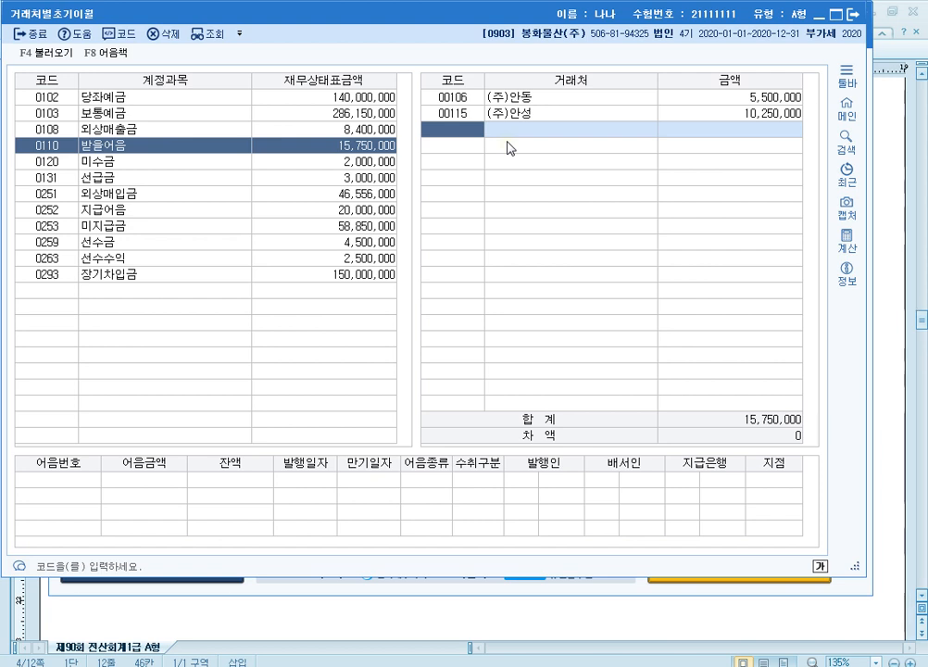
key(Escape)
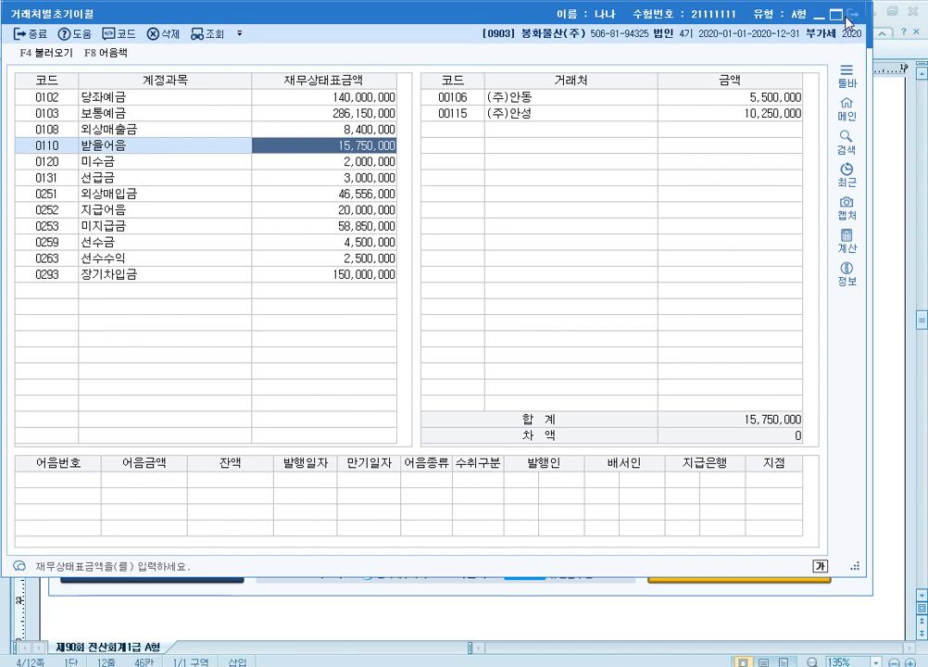
Step: Close 거래처별초기이월 and copy "영업직원 대상포진 예방접종비 지원" from question [3] in the 한컴오피스 한글 exam paper
click(852, 14)
click(898, 299)
scroll(465, 386, down, 3)
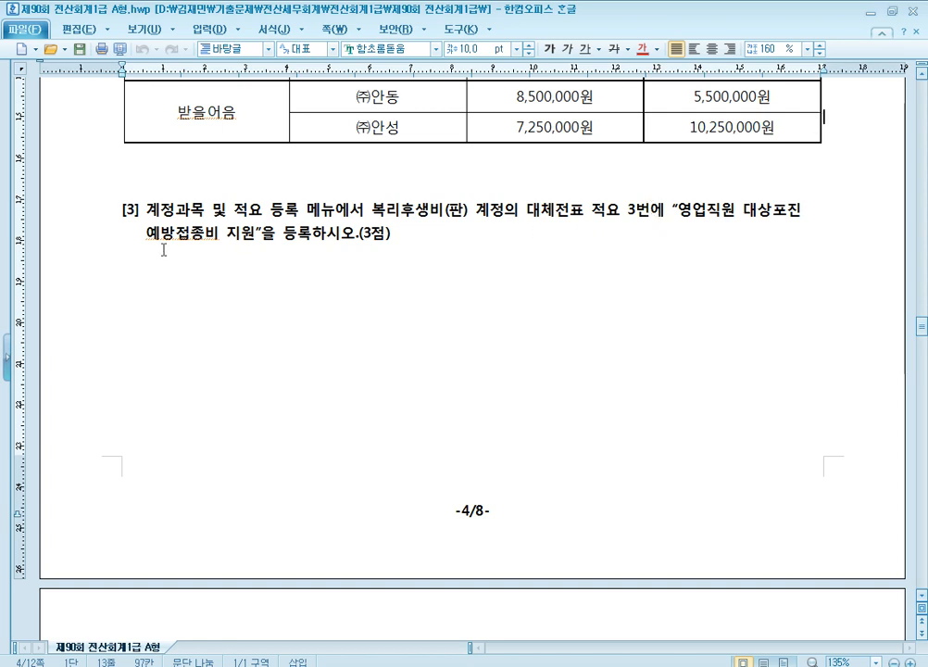
drag(677, 211, 251, 238)
click(500, 220)
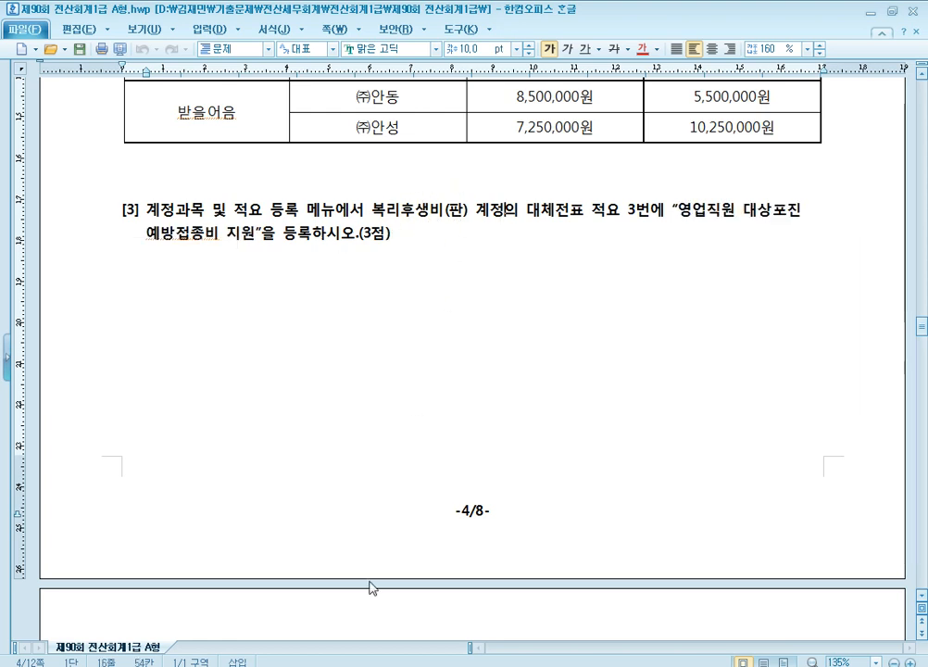
Step: Switch to KcLep, open 계정과목및적요등록 and select account 0811 복리후생비 in the 판매관리비 group
click(398, 664)
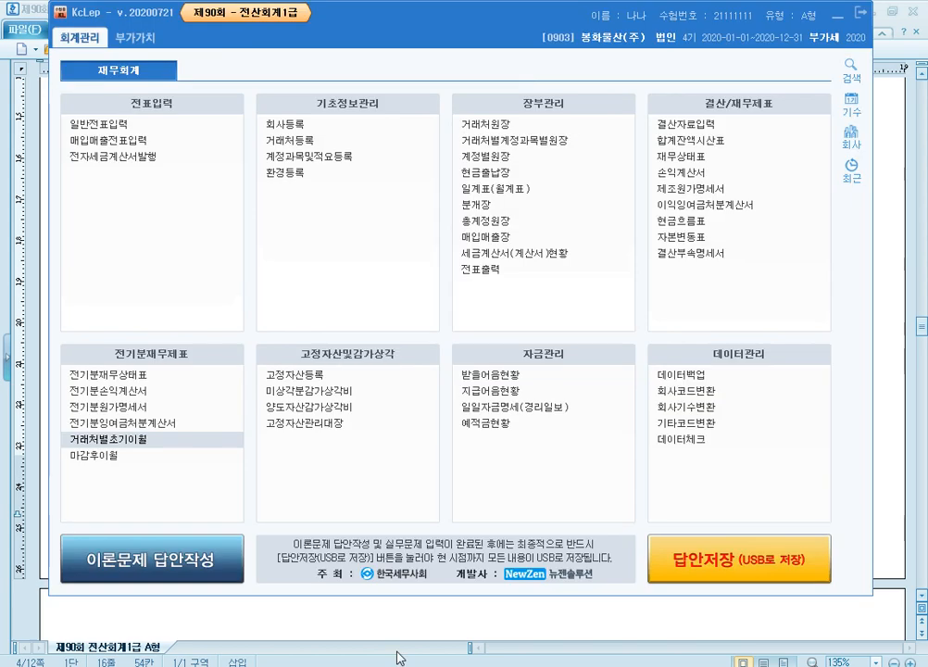
click(339, 159)
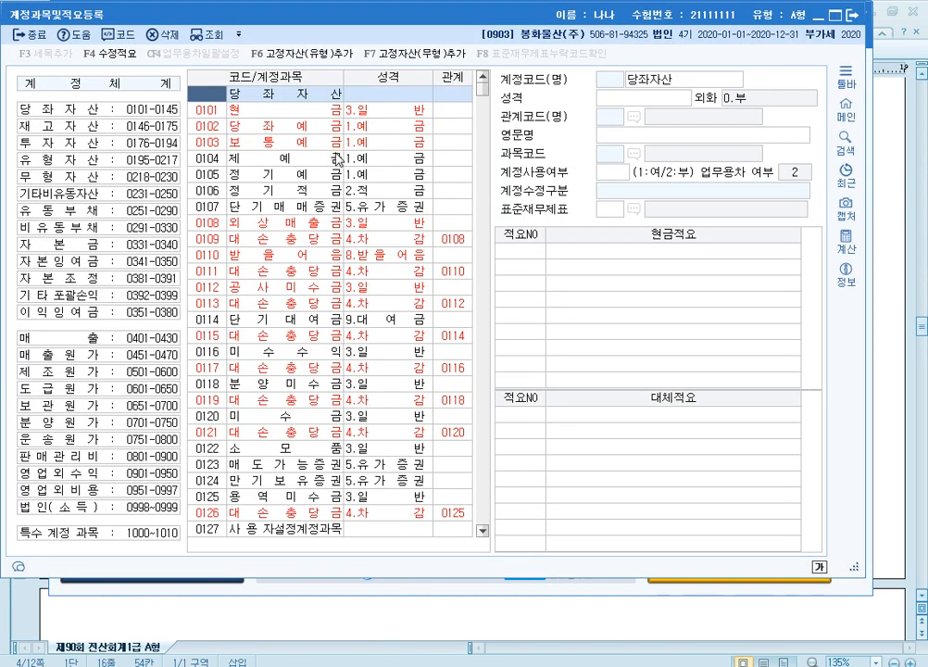
click(97, 457)
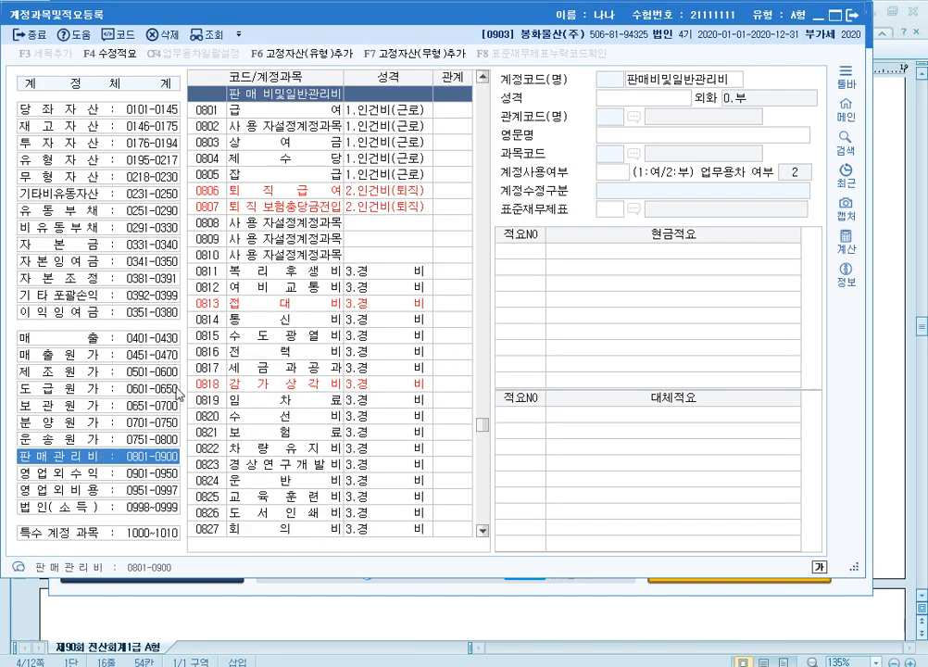
click(278, 271)
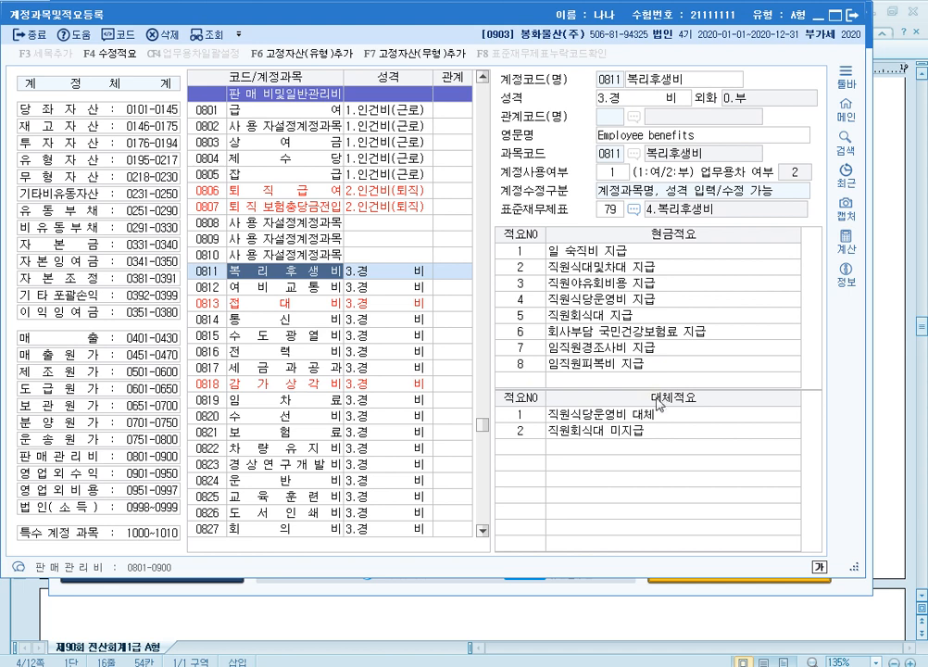
Step: Register 대체적요 number 3 for 복리후생비 as "영업직원 대상포진 예방접종비 지원"
click(529, 449)
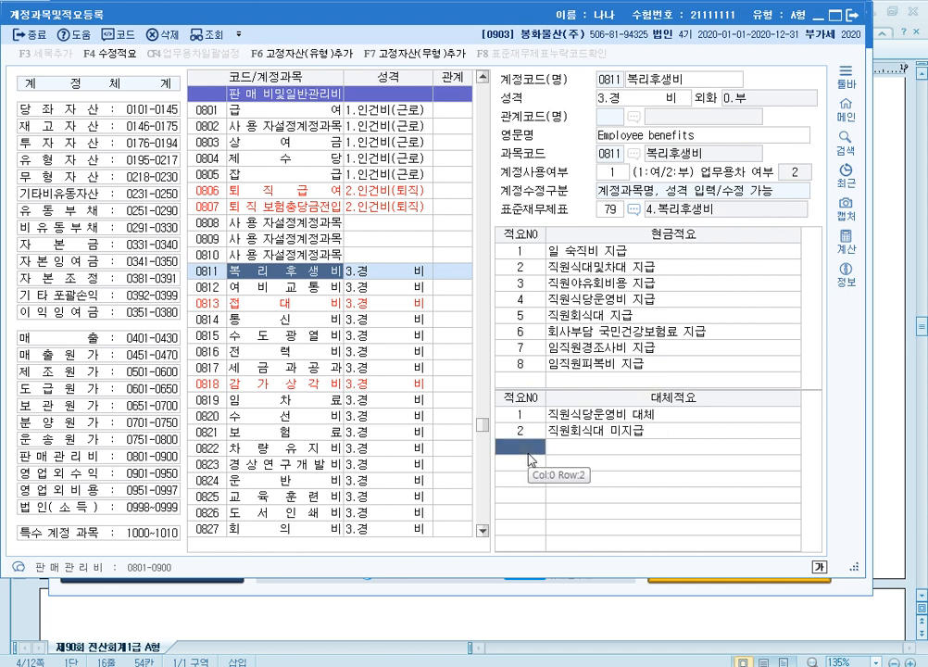
text(3)
key(Return)
text(영업직원 대상포진 예방접종비 지원)
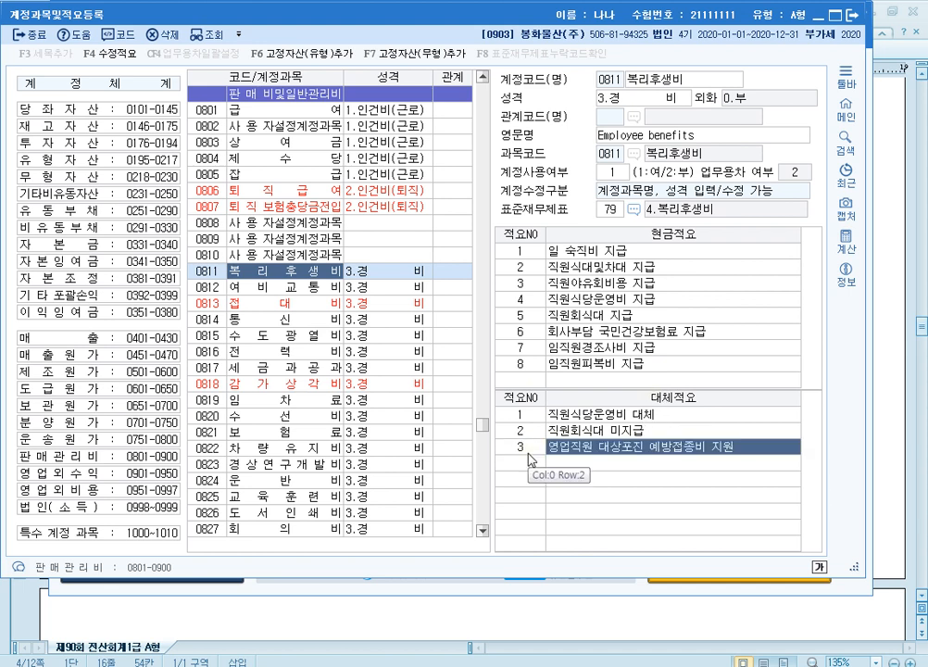
key(Return)
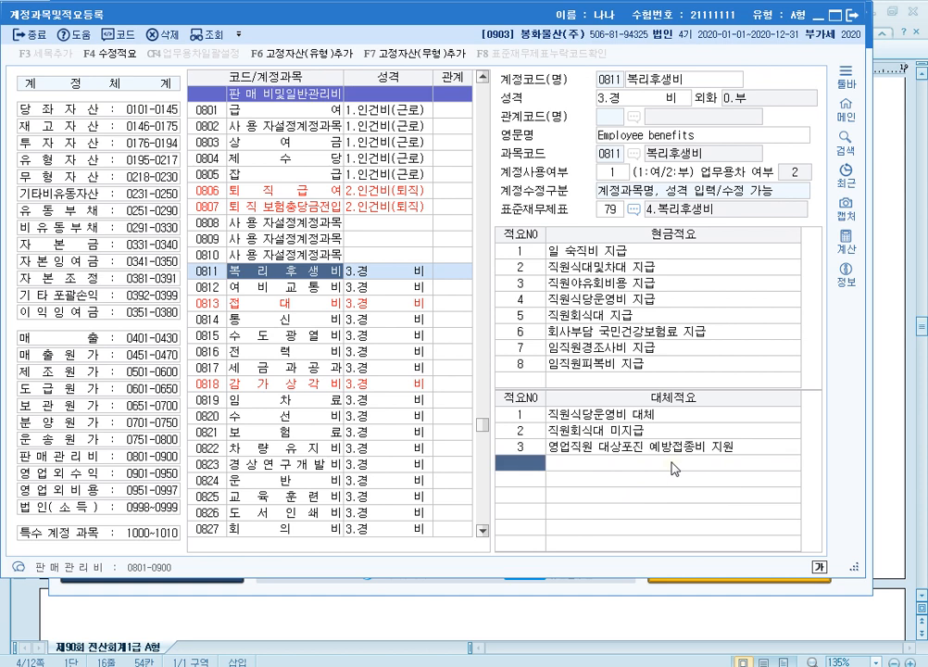
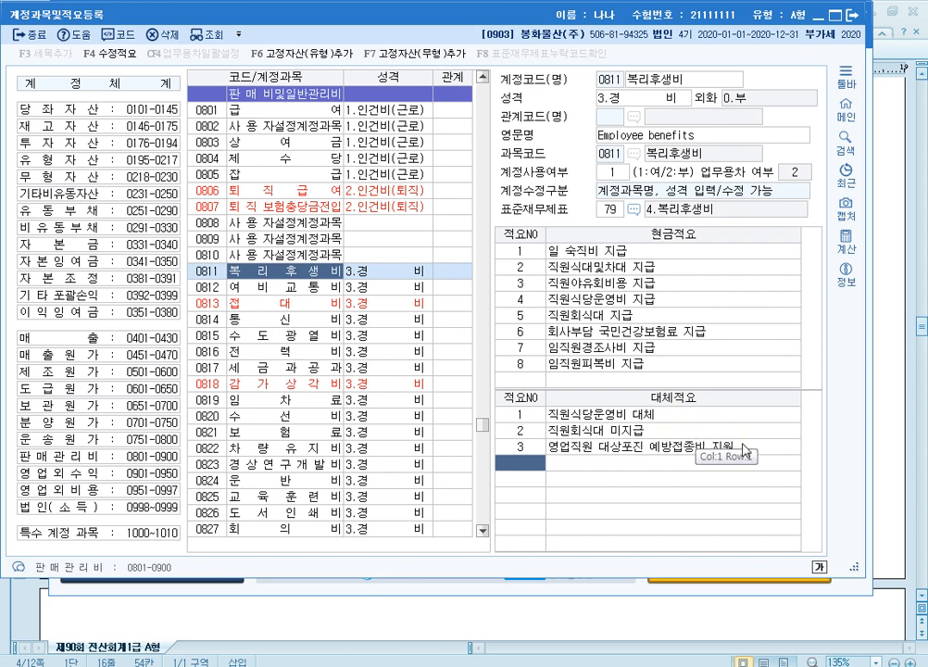
Step: Close 계정과목및적요등록 and minimise the KcLep main window to reveal the desktop
click(856, 20)
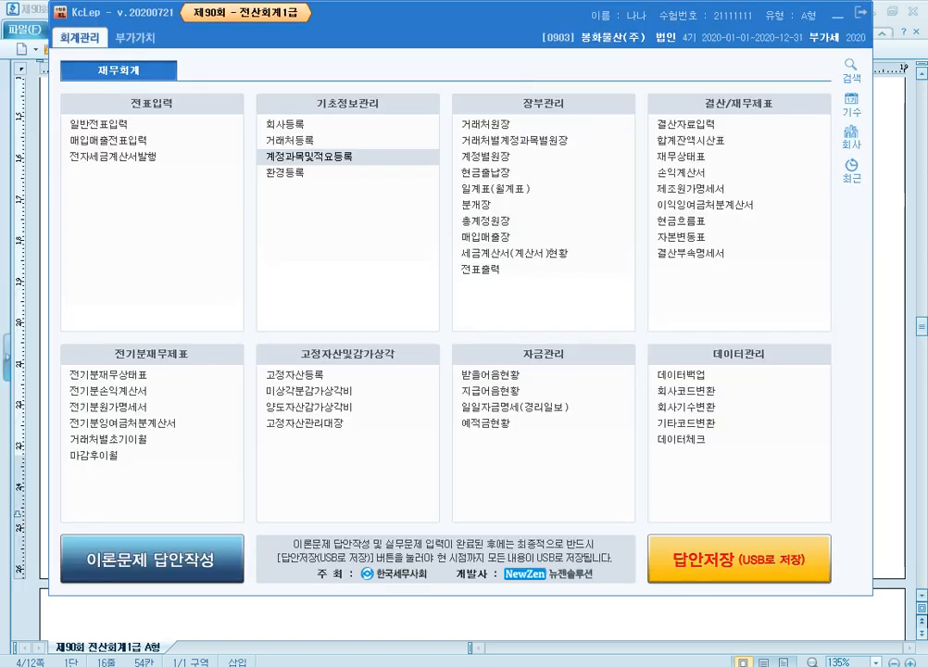
click(860, 13)
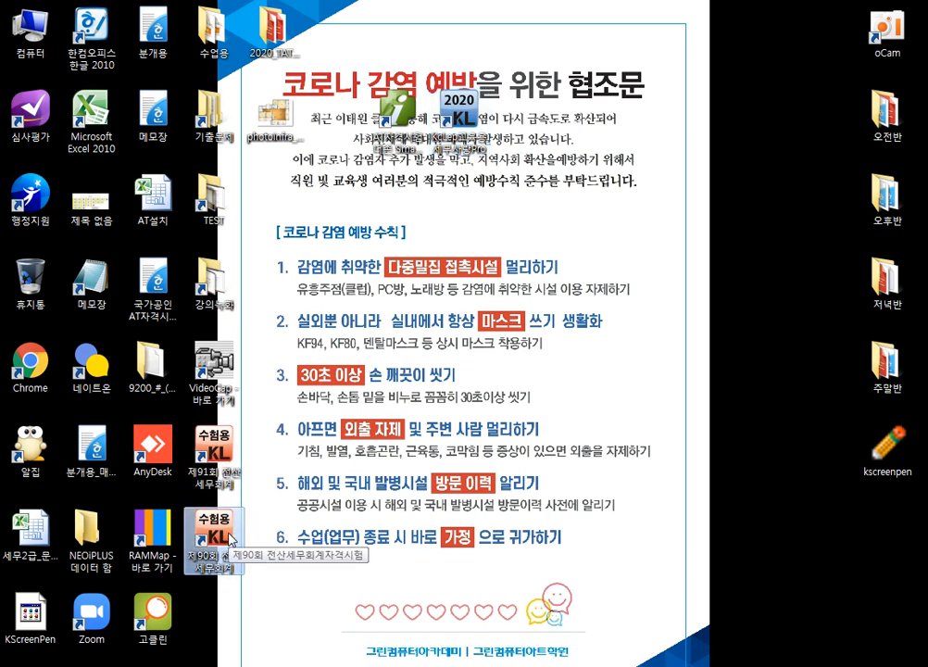
double_click(236, 458)
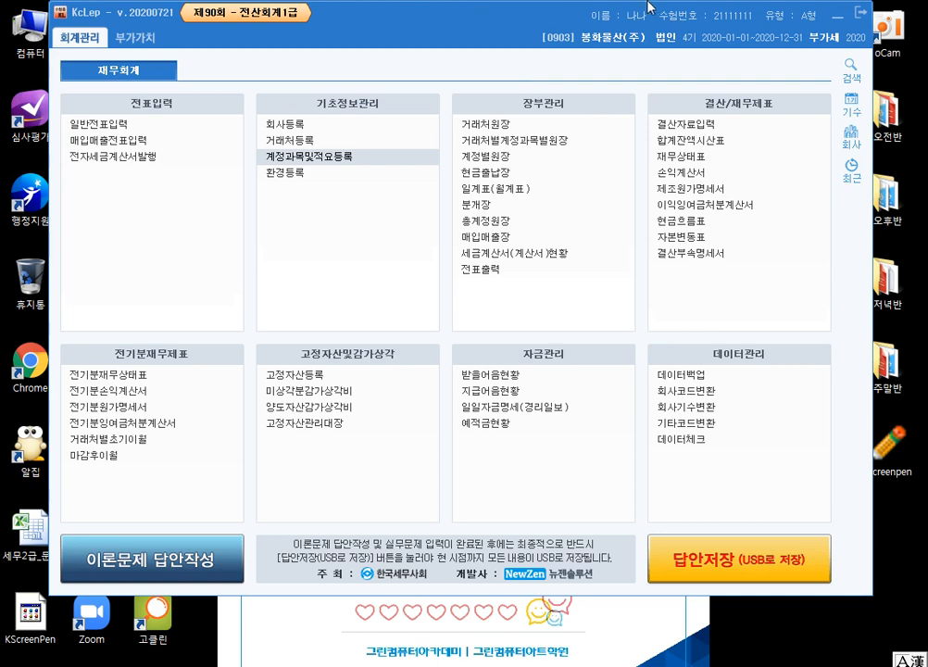
click(841, 16)
Step: Move the 제91회 and 제90회 전산세무회계 shortcuts side by side to the middle of the desktop, and try out the 제90회 one
drag(211, 440, 392, 273)
drag(213, 532, 460, 280)
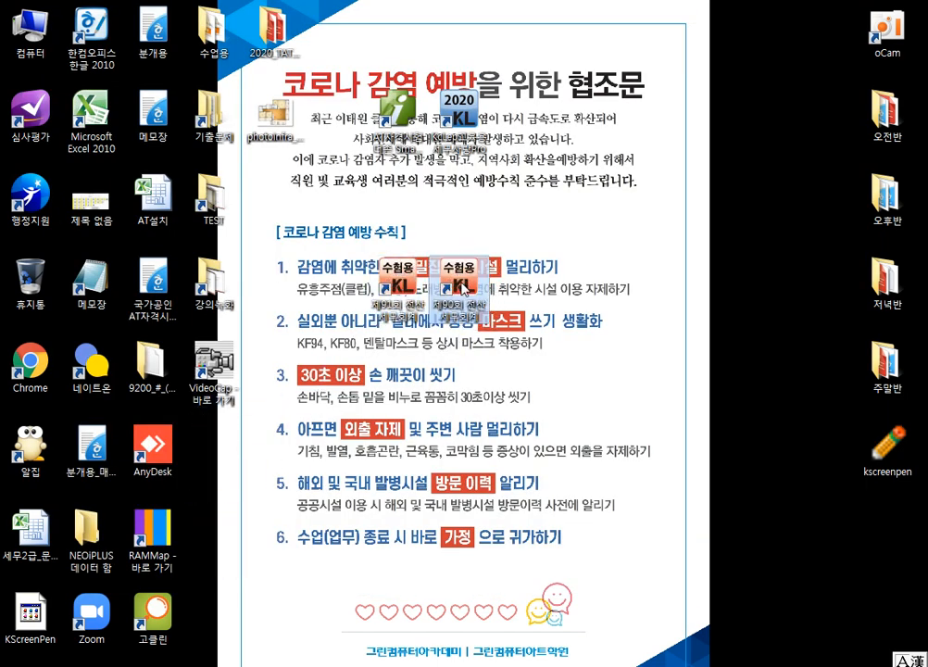
double_click(436, 278)
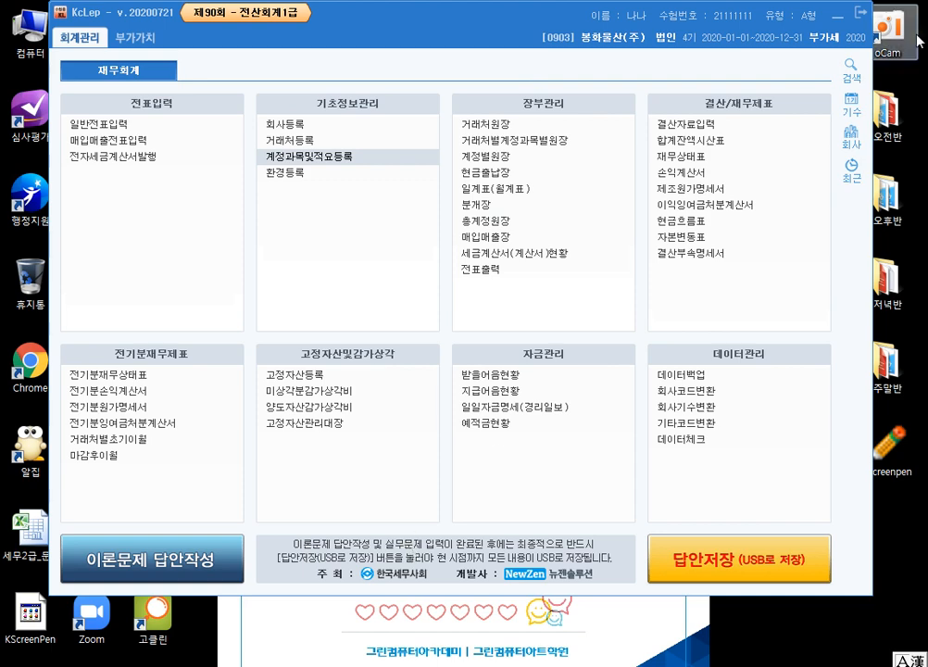
click(837, 18)
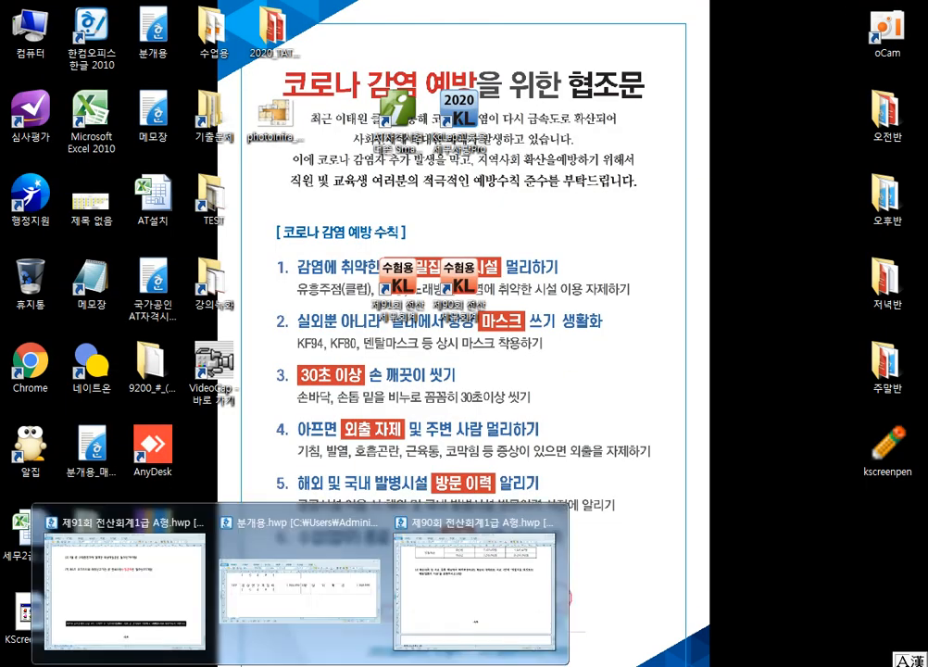
Step: Switch to the 분개용.hwp journal-entry document in 한컴오피스 한글
click(317, 654)
scroll(602, 400, down, 2)
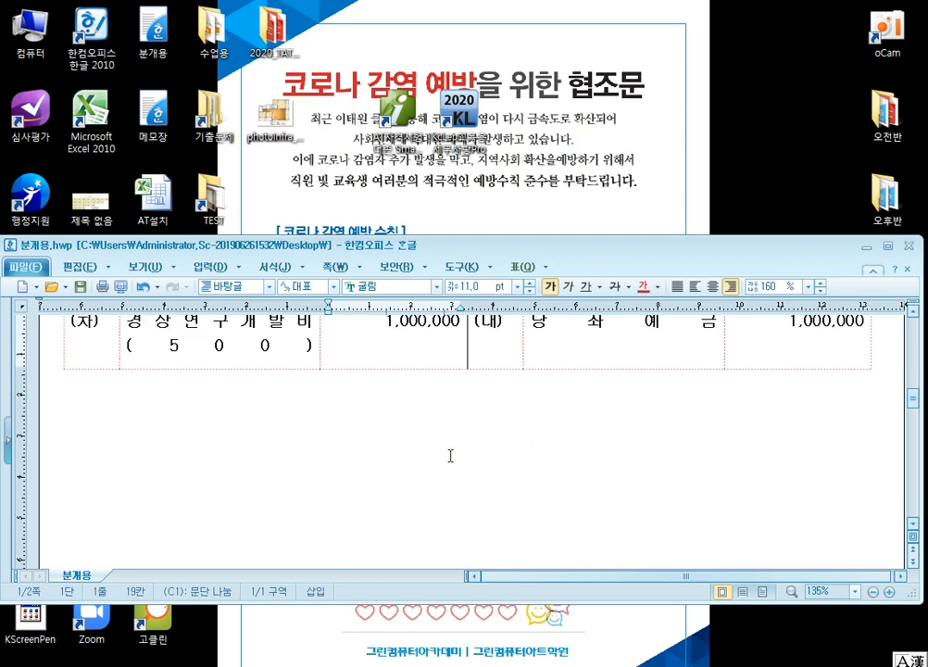
click(400, 420)
text(영업직원 대상포진 예방접종비 지원)
key(ctrl+z)
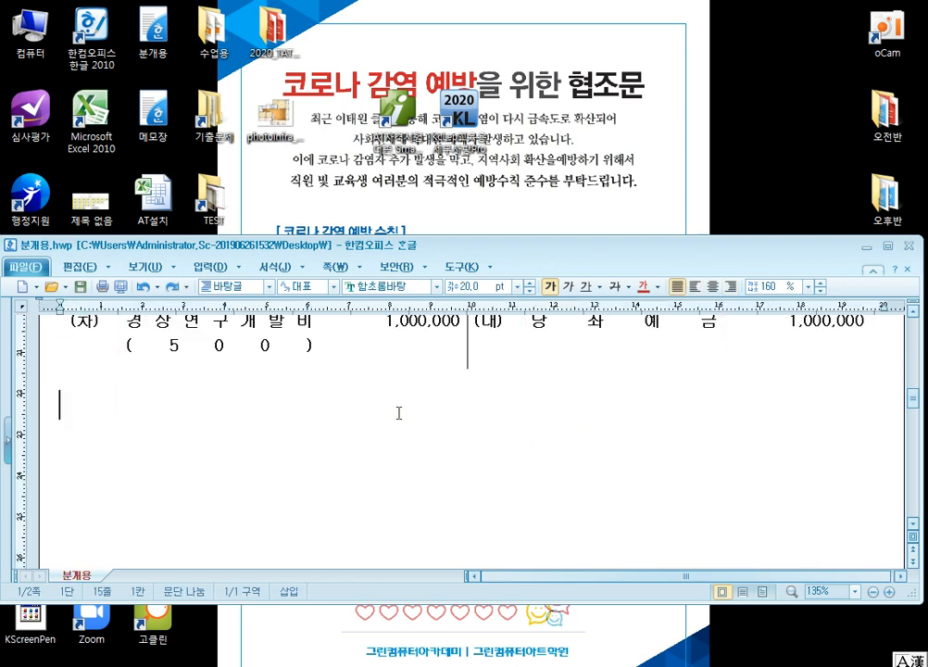
Step: Copy the blank (차)/(대) journal table on page 2 of 분개용.hwp
scroll(399, 426, down, 10)
scroll(229, 398, up, 1)
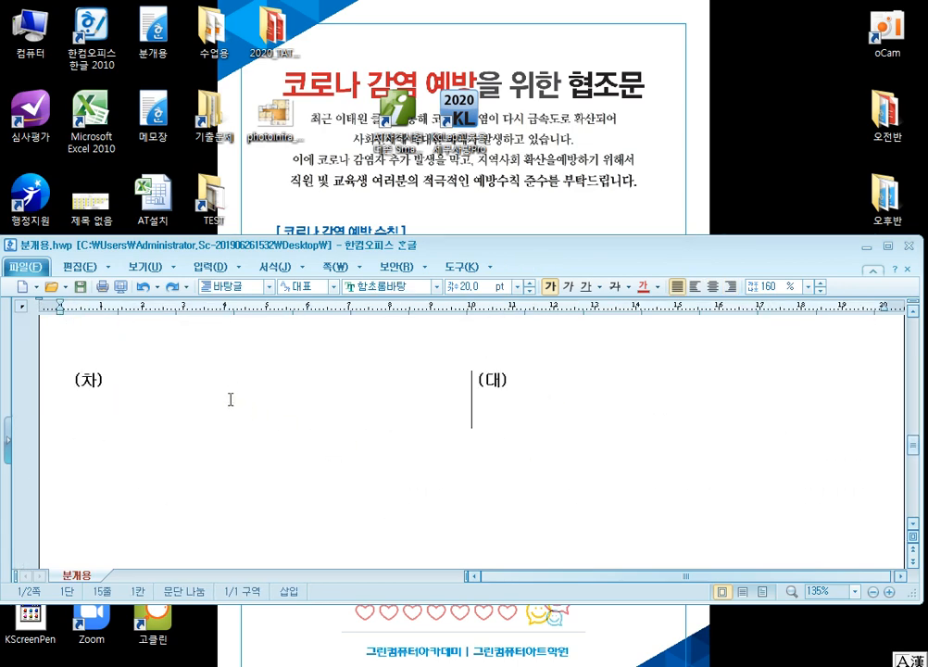
click(232, 384)
click(250, 375)
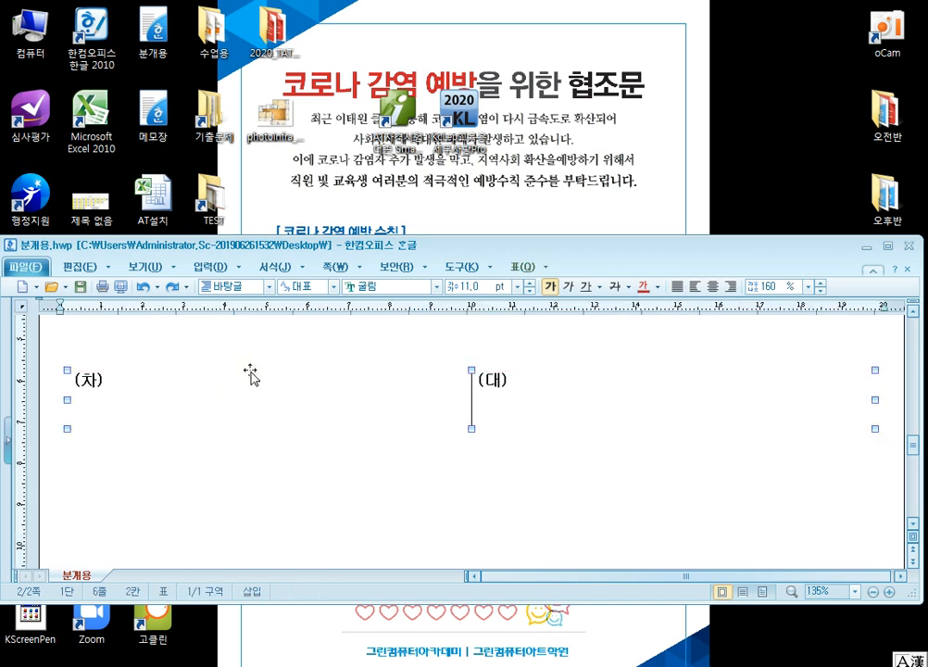
click(245, 514)
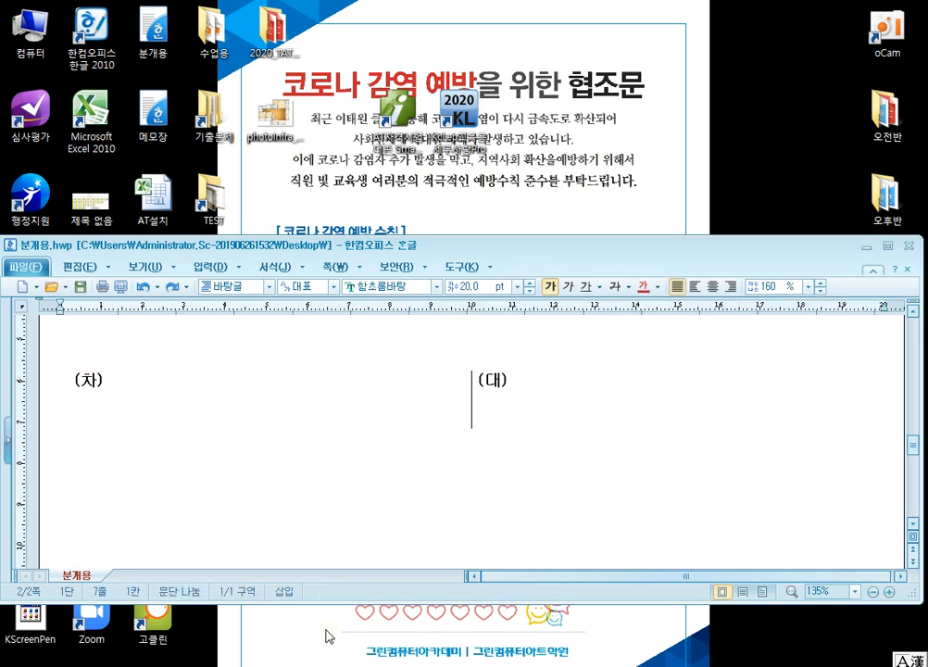
Step: Close the 제91회 전산회계1급 A형.hwp document without saving it
mouse_move(334, 619)
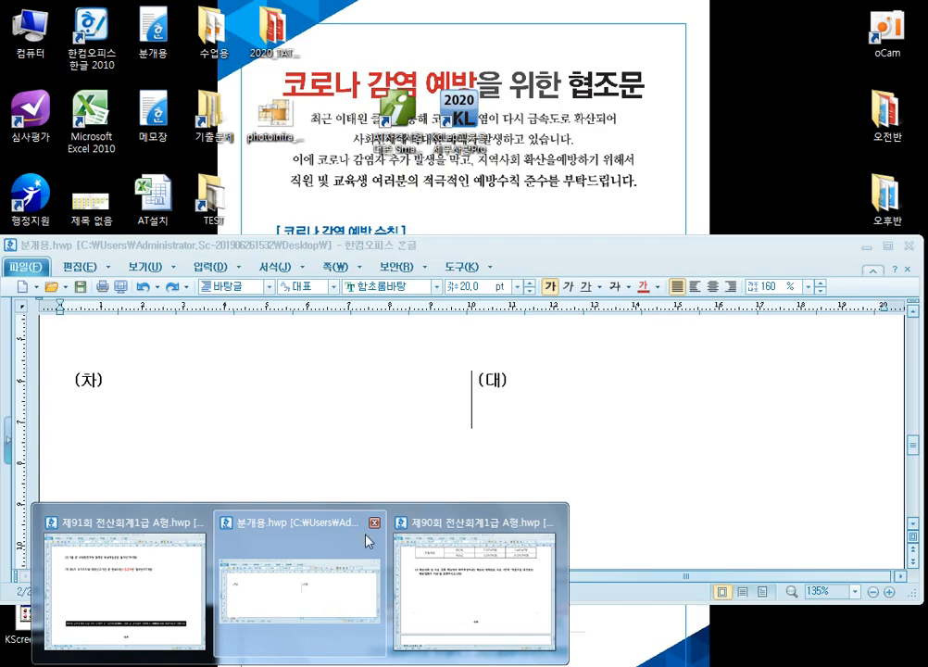
mouse_move(477, 532)
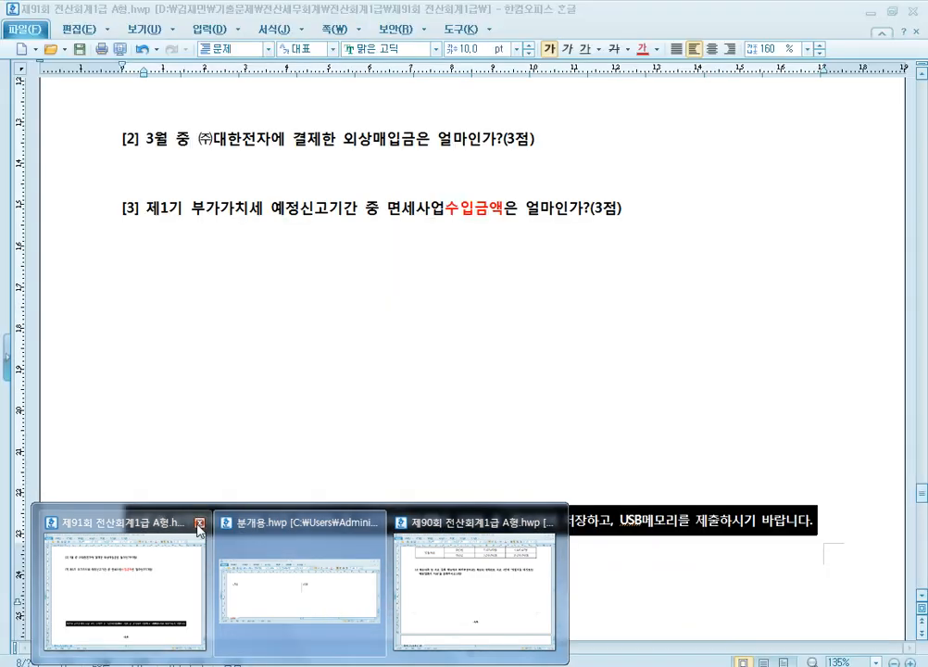
click(200, 523)
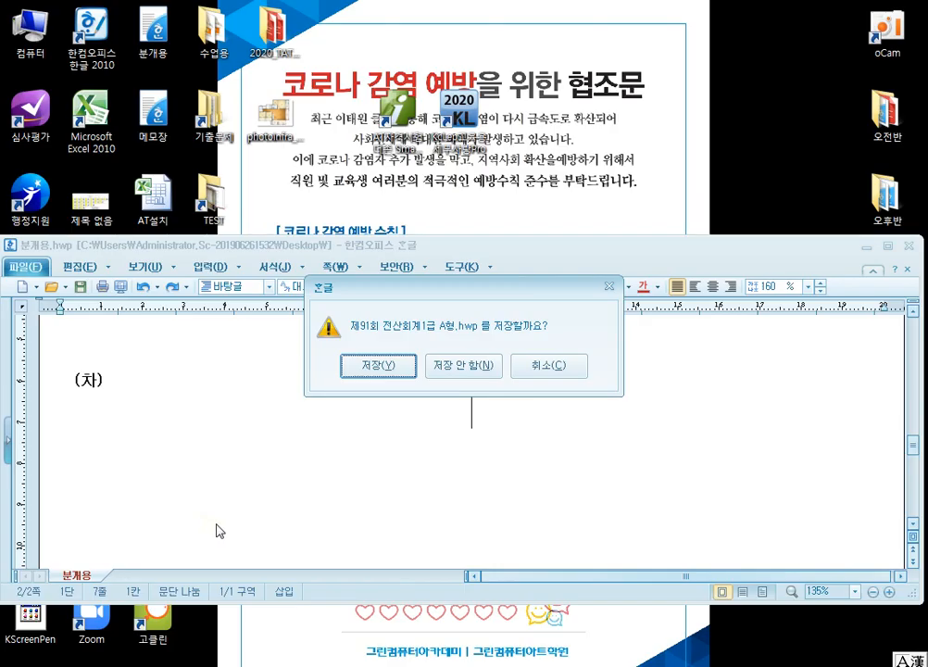
click(463, 367)
Step: Switch to 제90회 전산회계1급 A형.hwp and colour "자기앞수표로 지급" red in the 7월 8일 question [1]
click(302, 665)
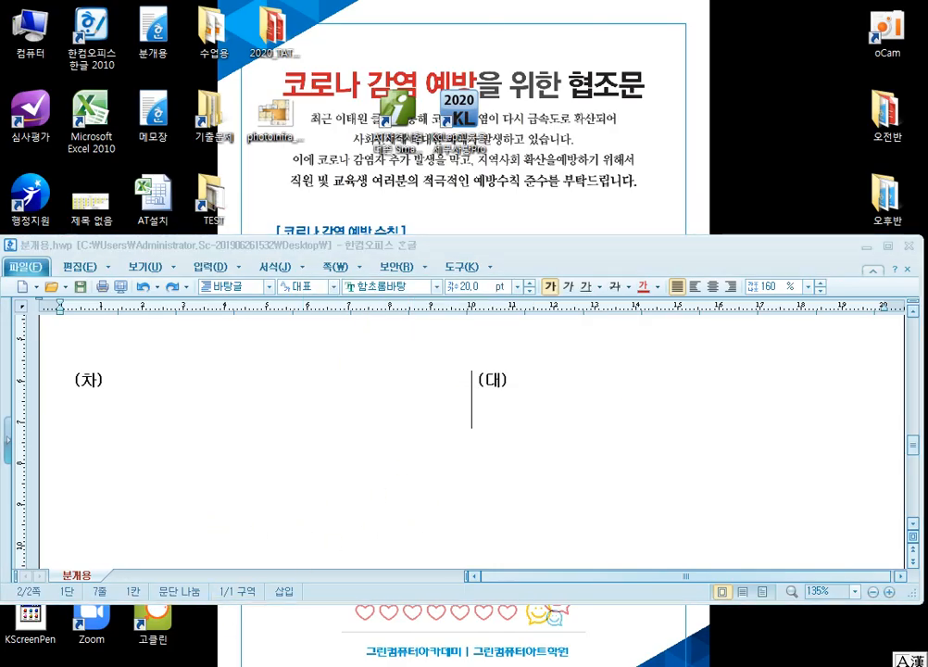
click(375, 573)
scroll(549, 355, up, 1)
scroll(591, 342, down, 13)
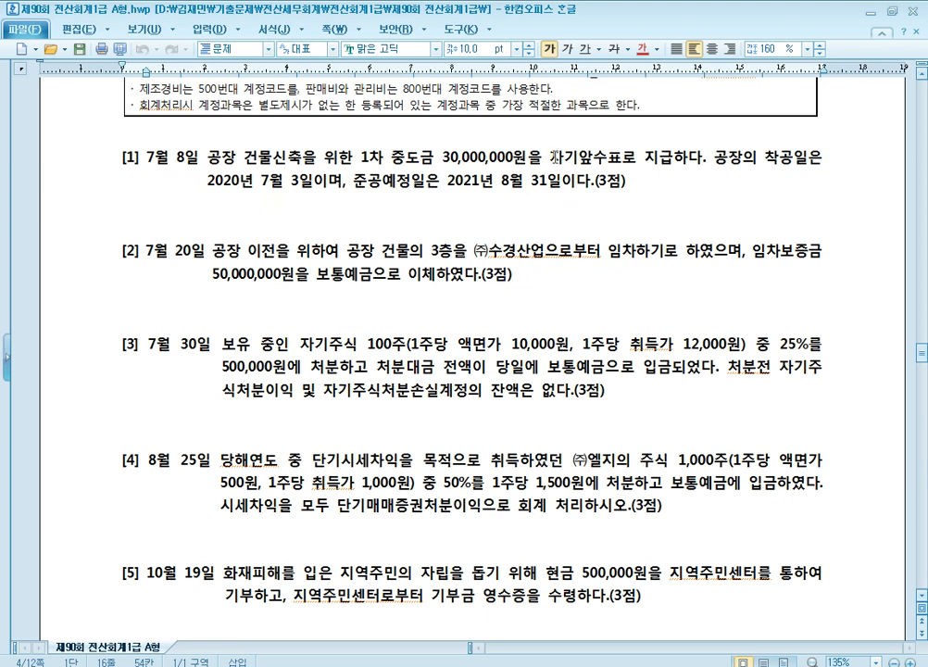
drag(551, 158, 670, 159)
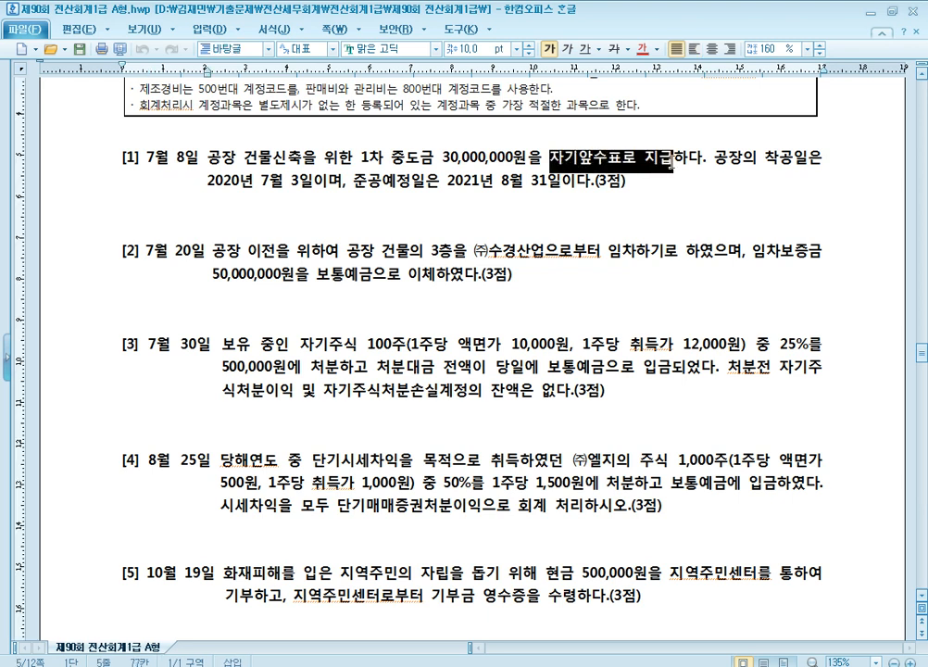
click(642, 50)
Step: Return to 분개용.hwp and enter 현금 30,000,000 on the (대) side of the blank journal table for question [1]
click(301, 666)
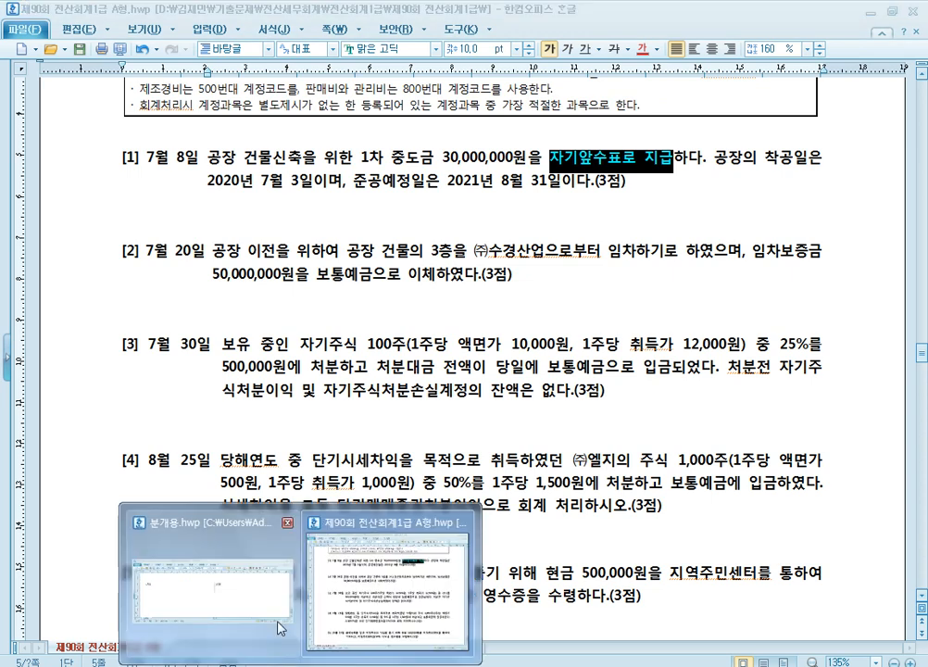
click(276, 613)
click(573, 389)
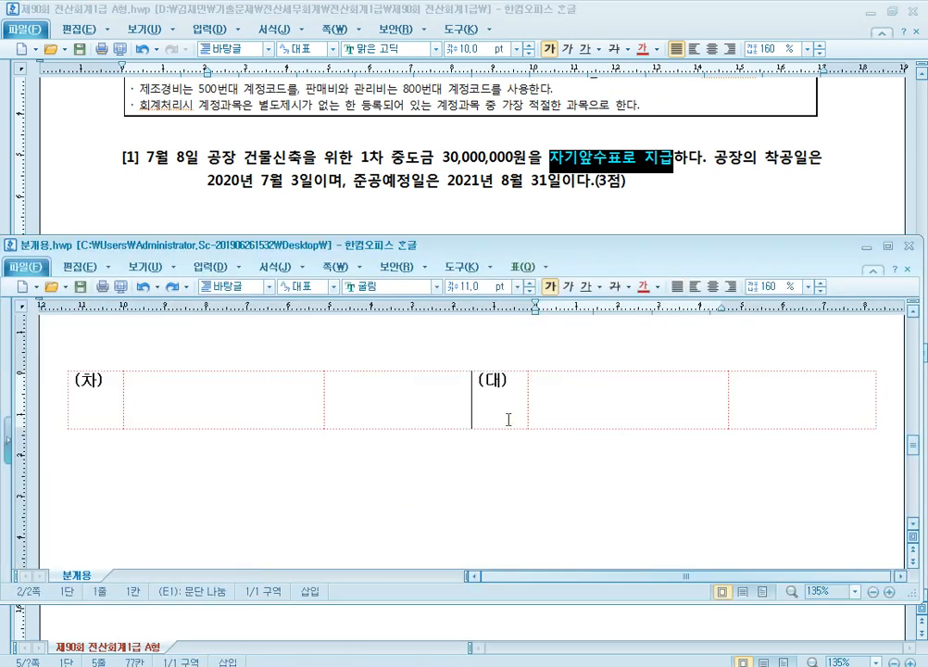
text(현금)
key(Tab)
text(30,0000)
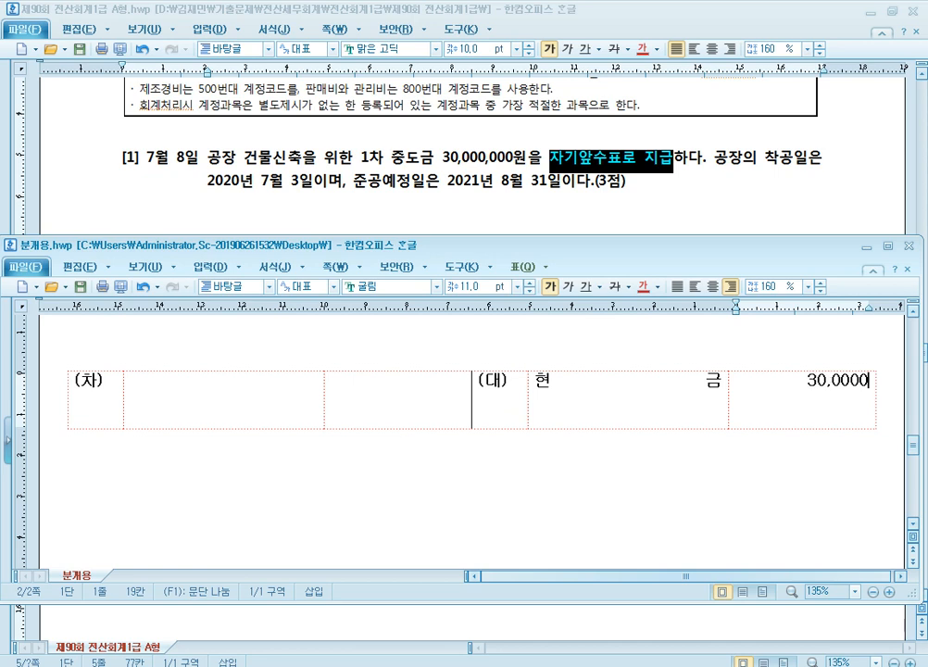
key(BackSpace)
text(,000)
Step: Enter 건설중인자산 30,000,000 on the (차) side of the same journal table
click(298, 408)
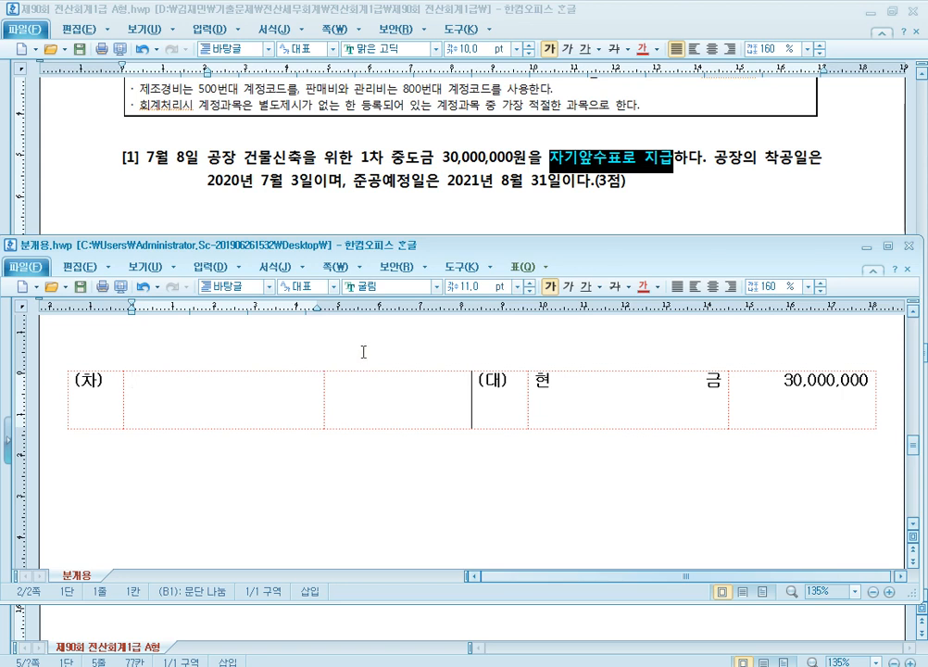
text(건설)
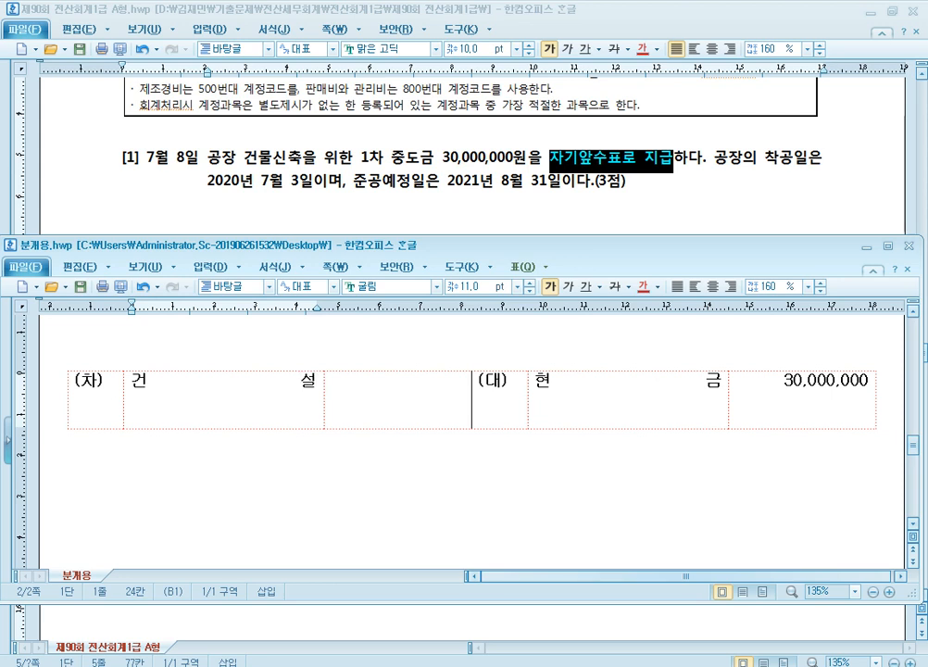
text(중인자산)
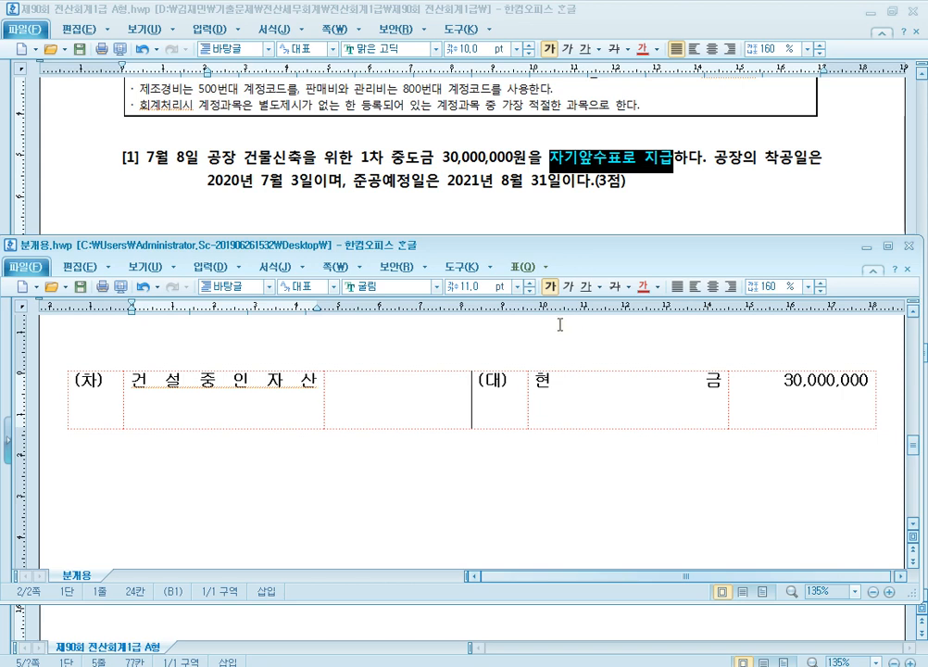
click(434, 403)
text(30,000,000)
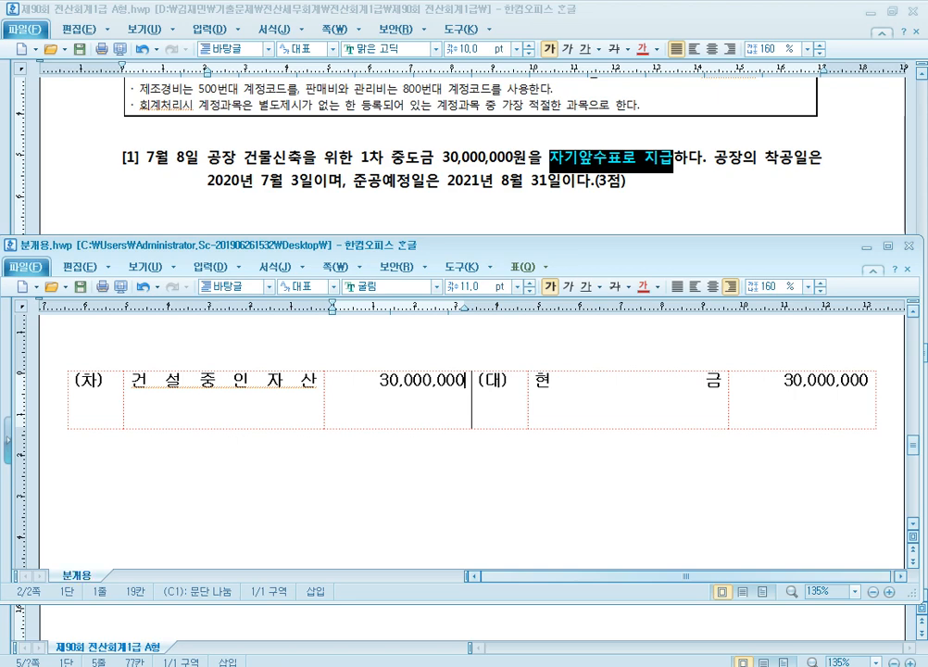
Step: Consult question [2] in the exam paper, and paste a blank (차)/(대) table below the first entry in 분개용.hwp
click(431, 197)
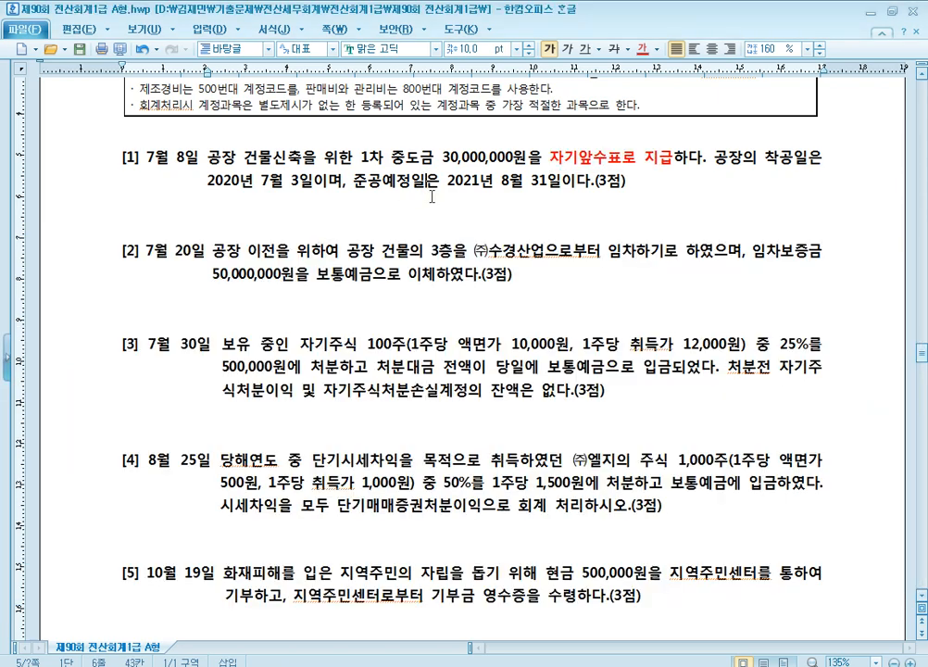
scroll(475, 373, down, 1)
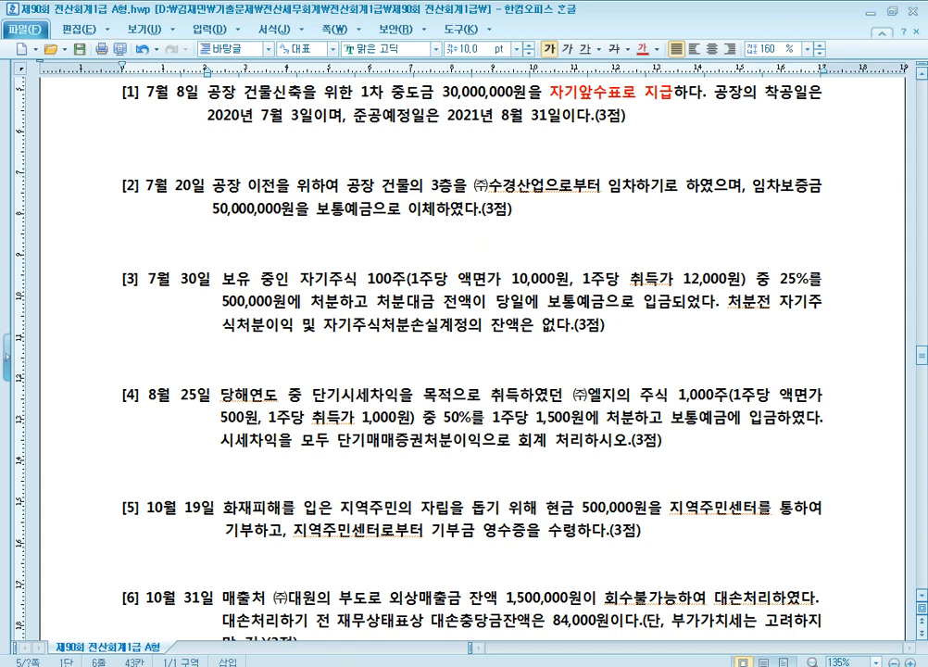
click(300, 666)
click(261, 545)
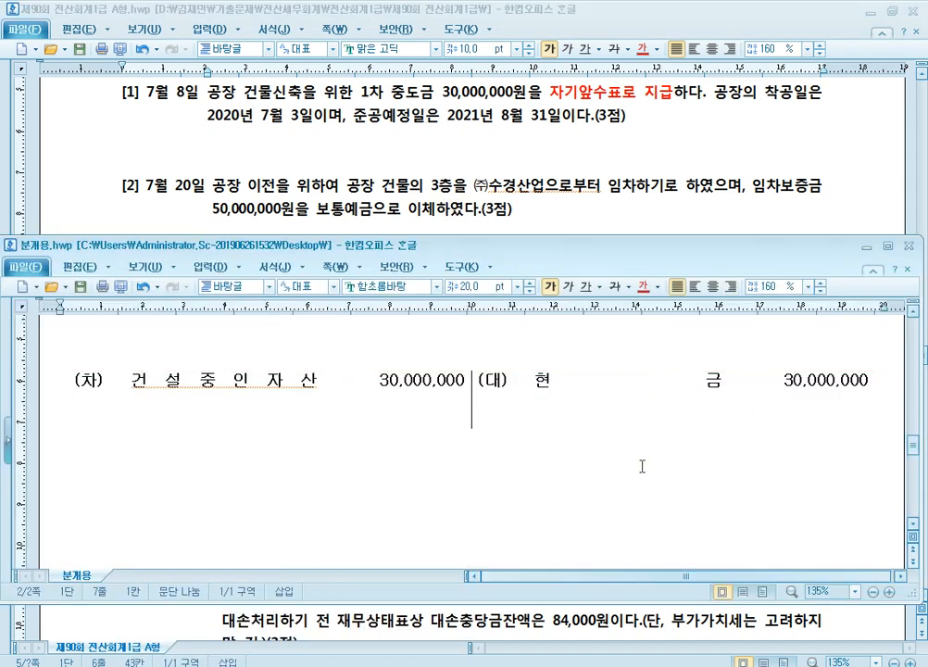
text((차)			(대))
scroll(644, 440, down, 2)
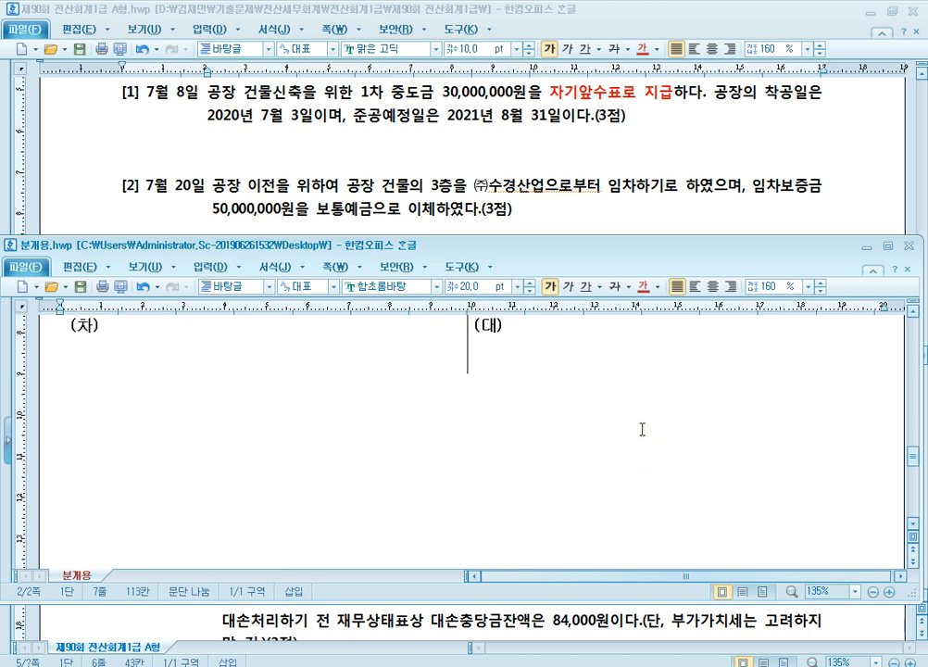
Step: Enter 보통예금 50,000,000 on the (대) side of the new journal table for question [2]
click(579, 348)
text(보통예금)
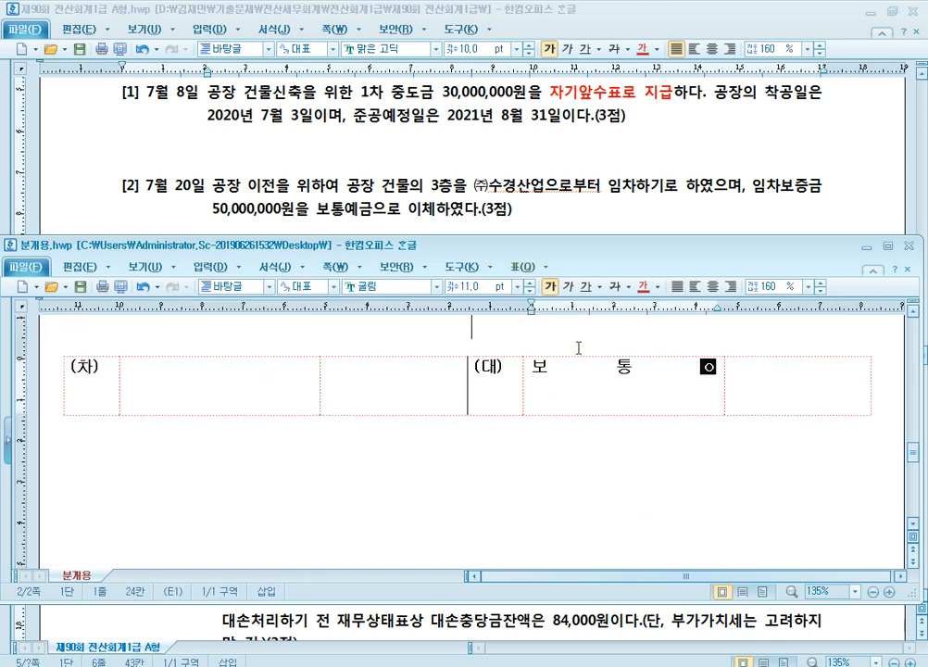
key(Tab)
text(5)
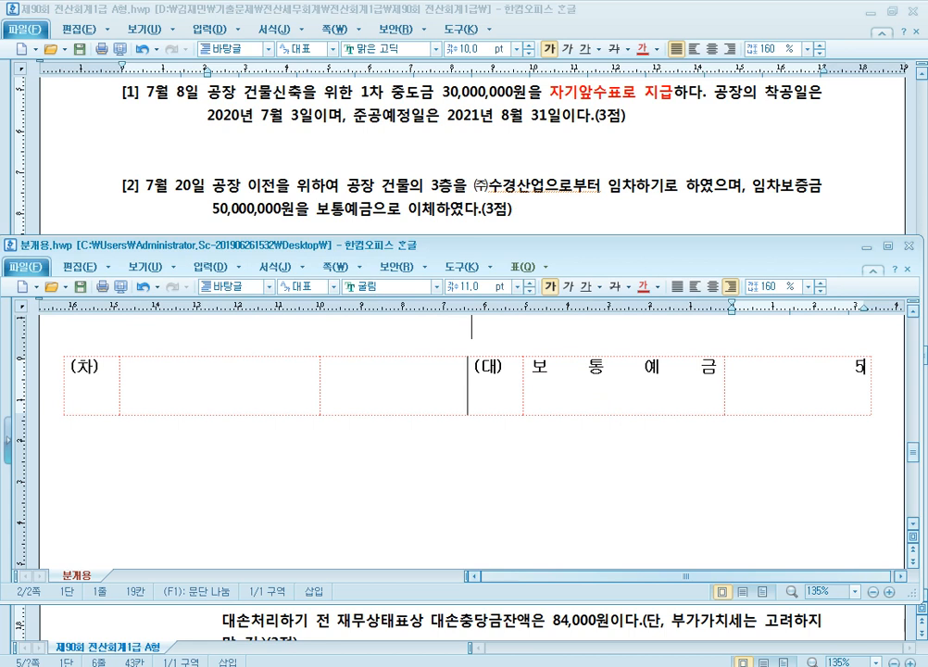
text(0,000,000)
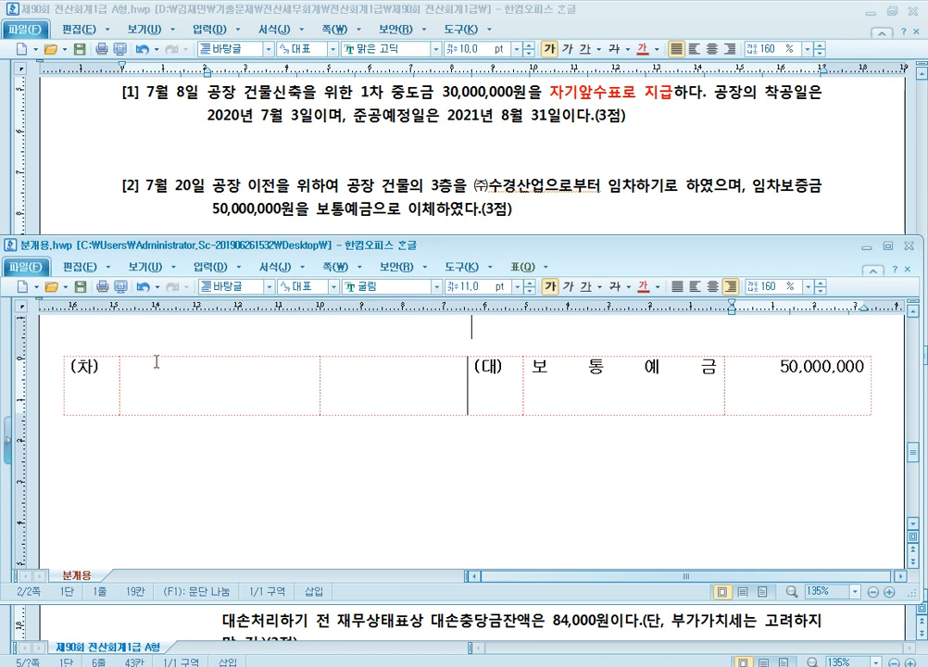
Step: Enter 임차보증금 50,000,000 on the (차) side of the question [2] journal table
click(217, 399)
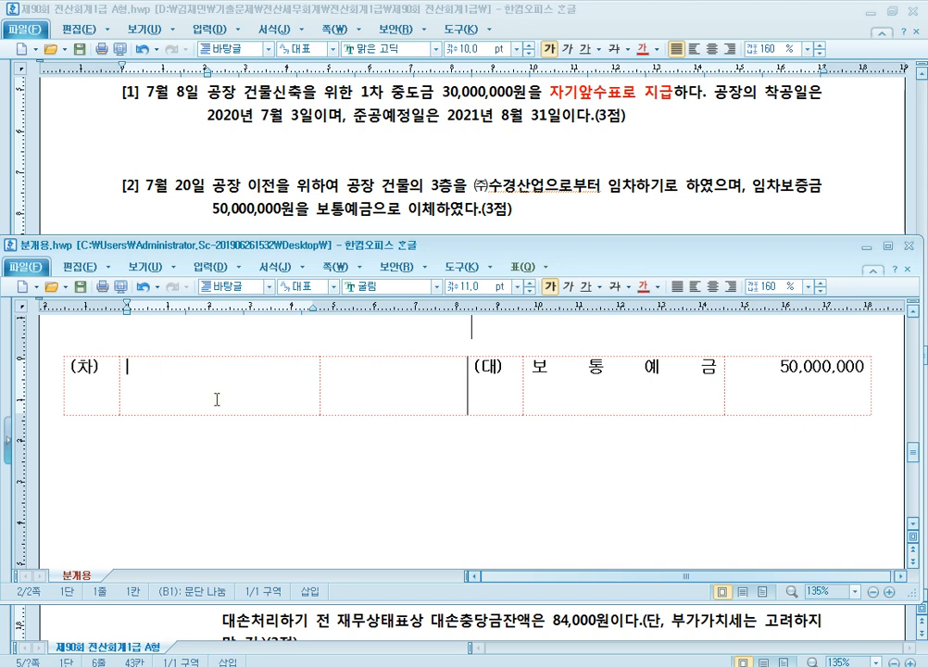
text(임차보증금)
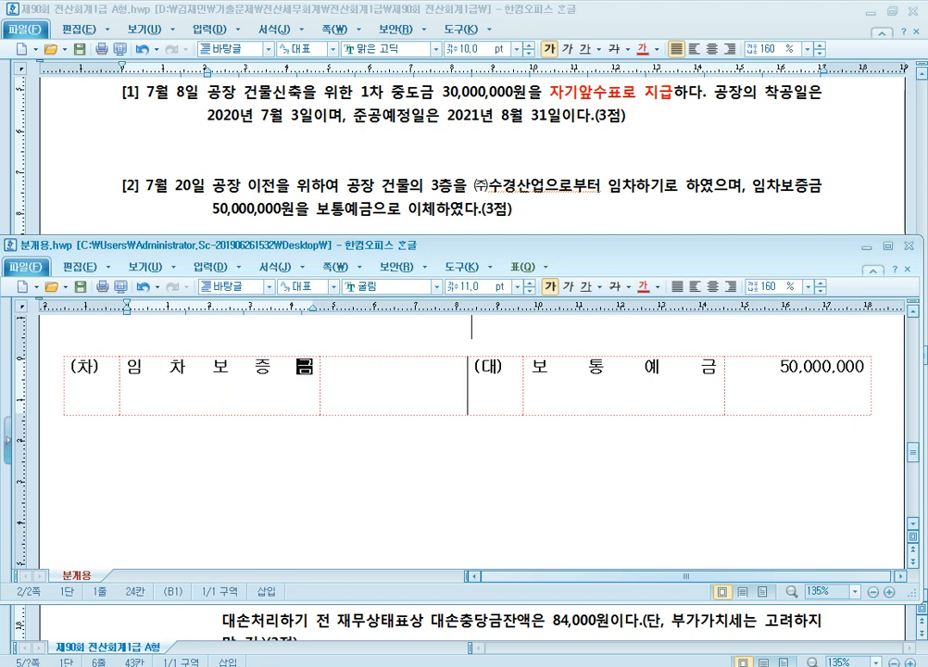
key(Tab)
text(50,000,000)
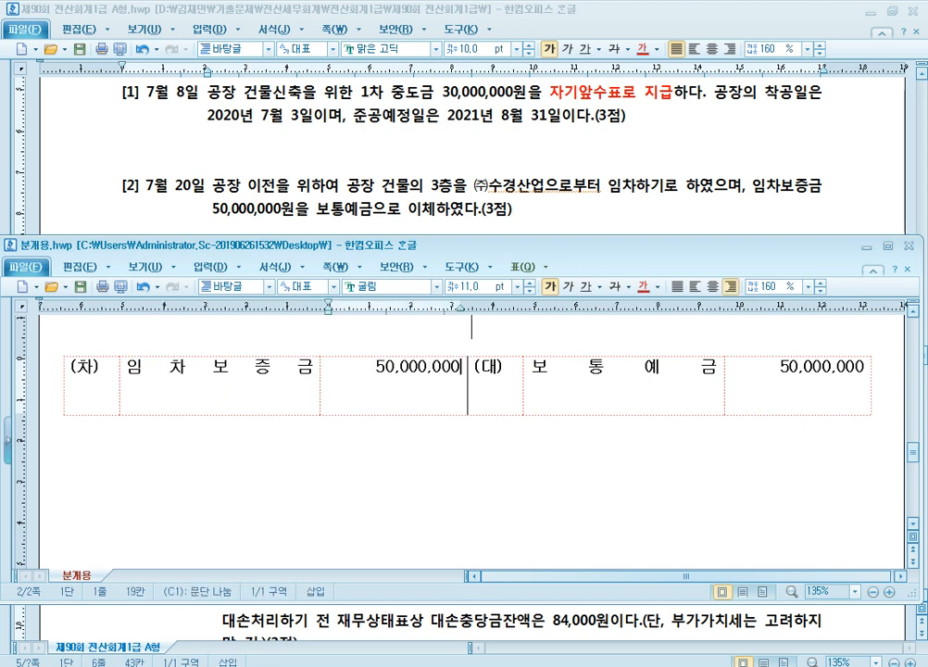
click(308, 388)
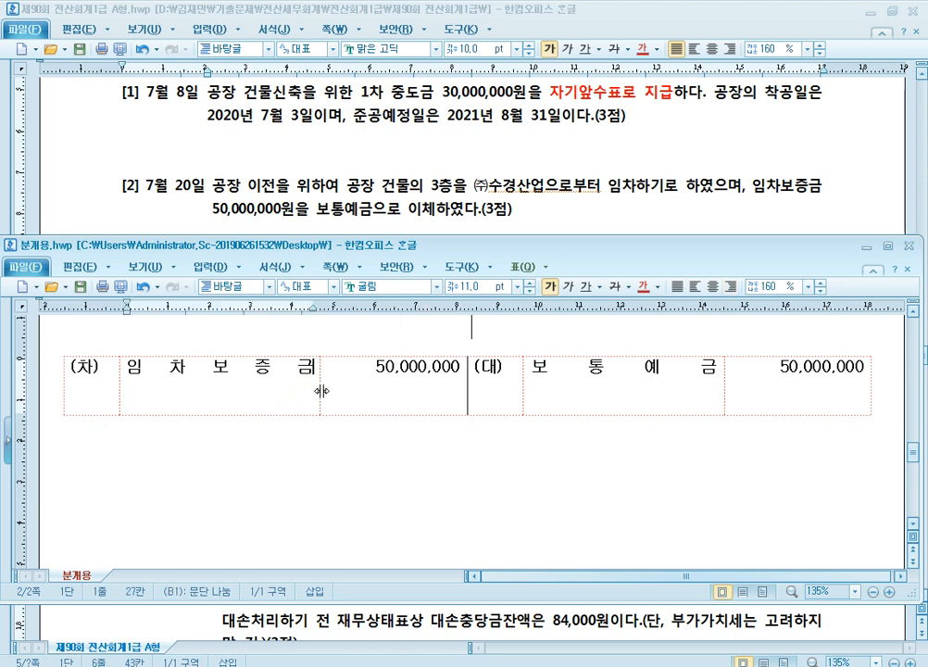
Step: Add the counterparty (수경산업) on a second line beneath 임차보증금 in the question [2] journal table
key(Return)
text((수경산업)
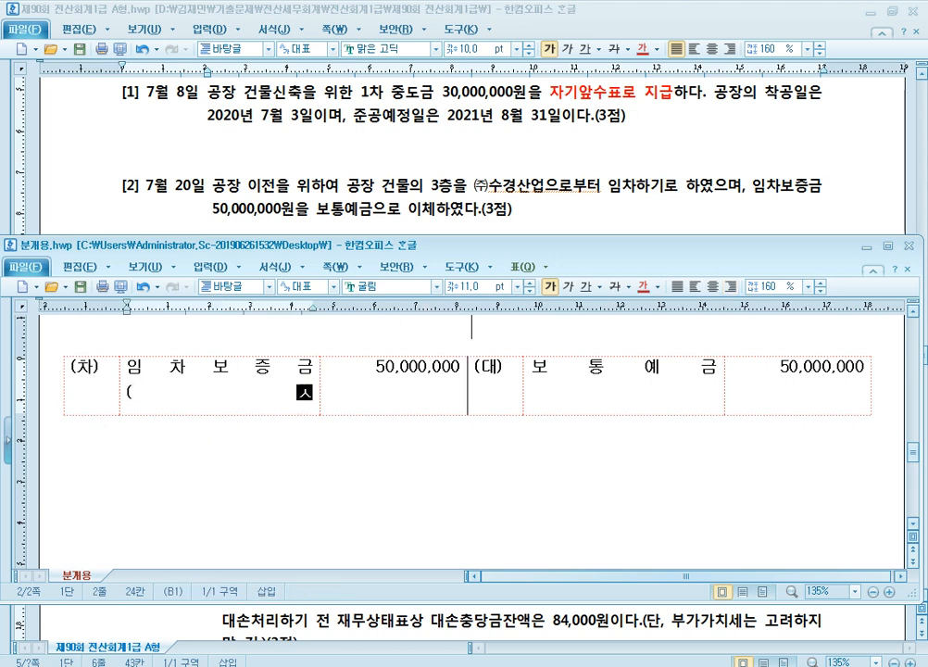
text())
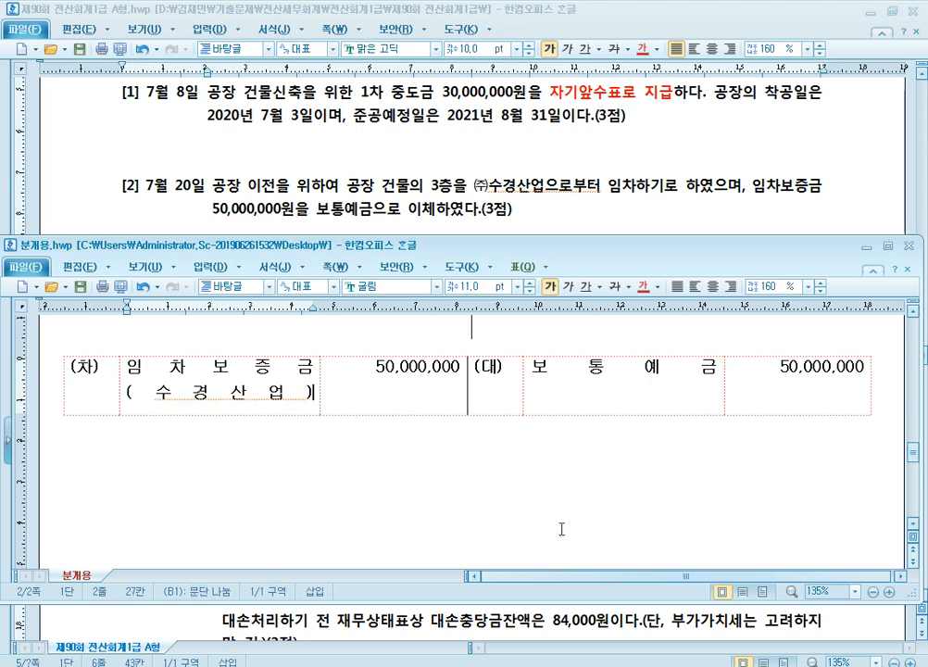
Step: Consult question [3] in the exam paper, and paste a blank (차)/(대) table below the question [2] entry in 분개용.hwp
click(580, 211)
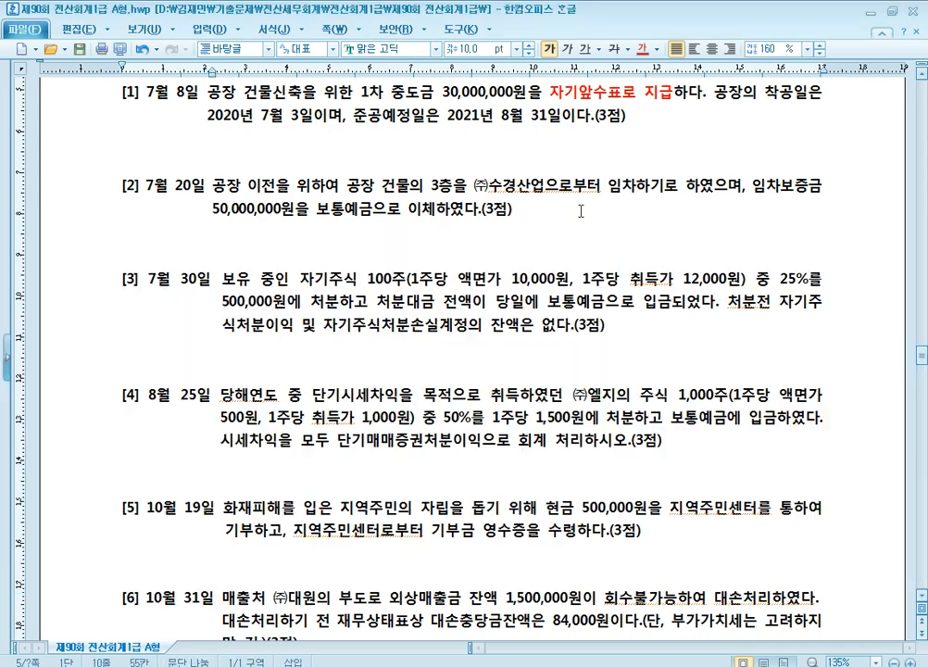
scroll(617, 356, down, 2)
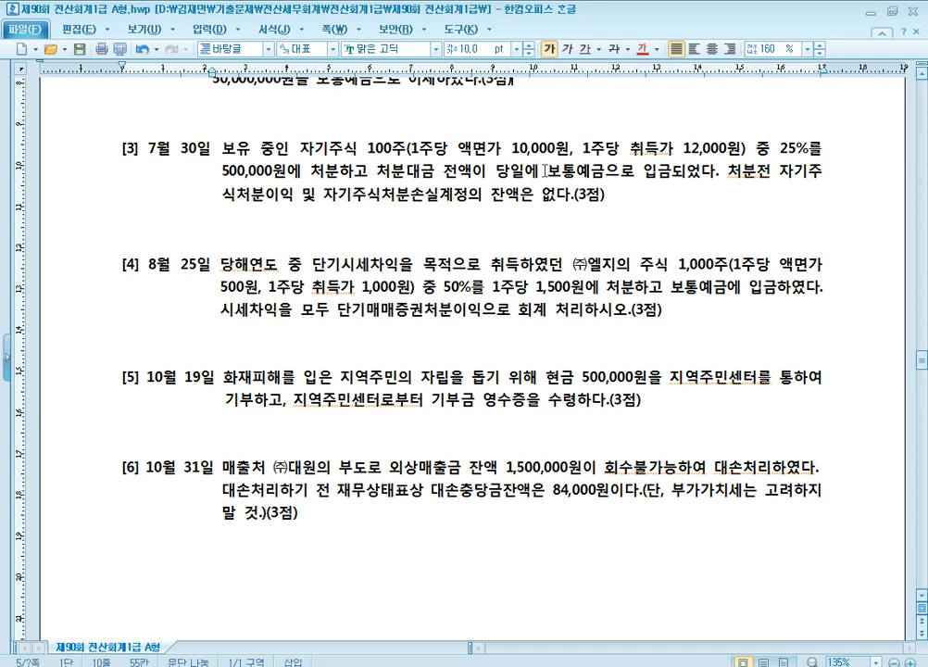
drag(546, 172, 661, 186)
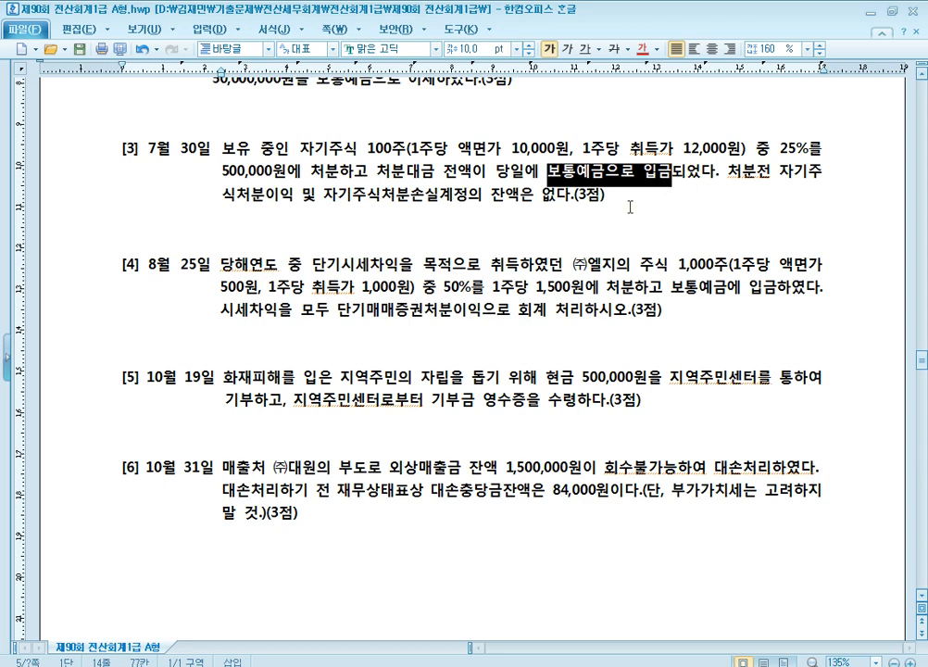
click(659, 209)
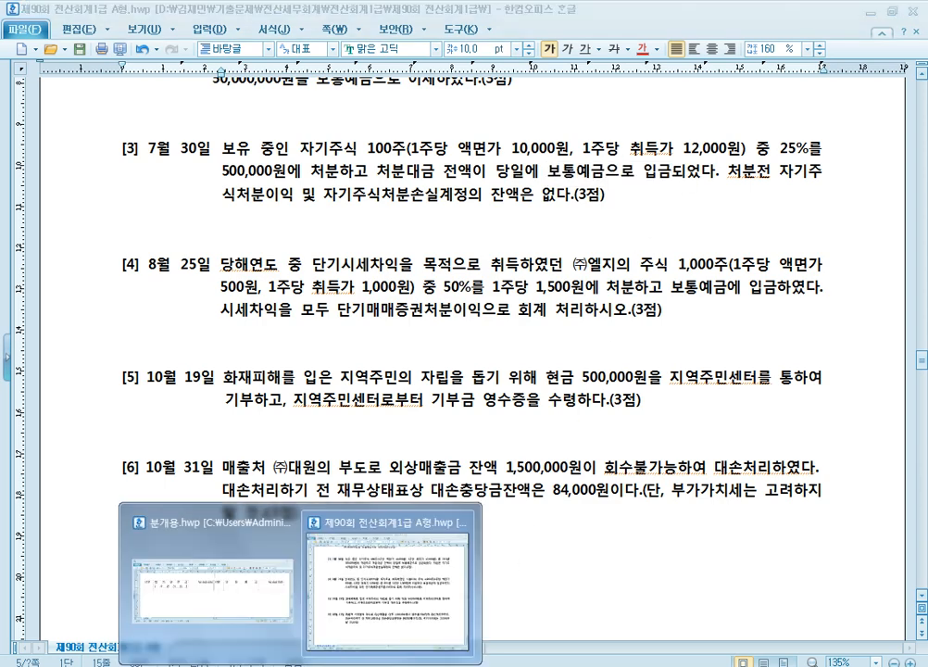
click(234, 532)
click(449, 469)
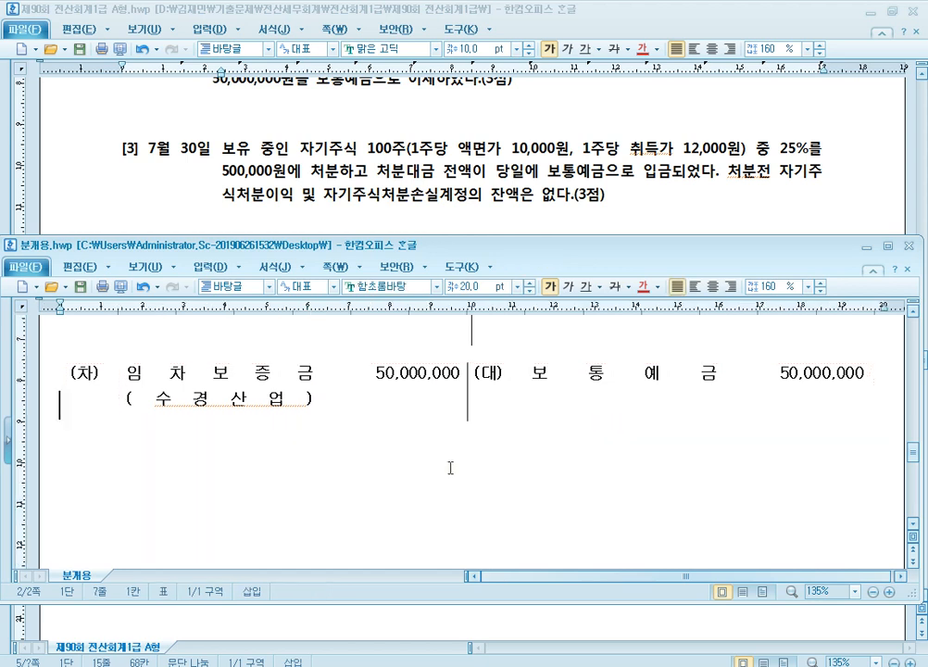
text((차)			(대))
key(ctrl+z)
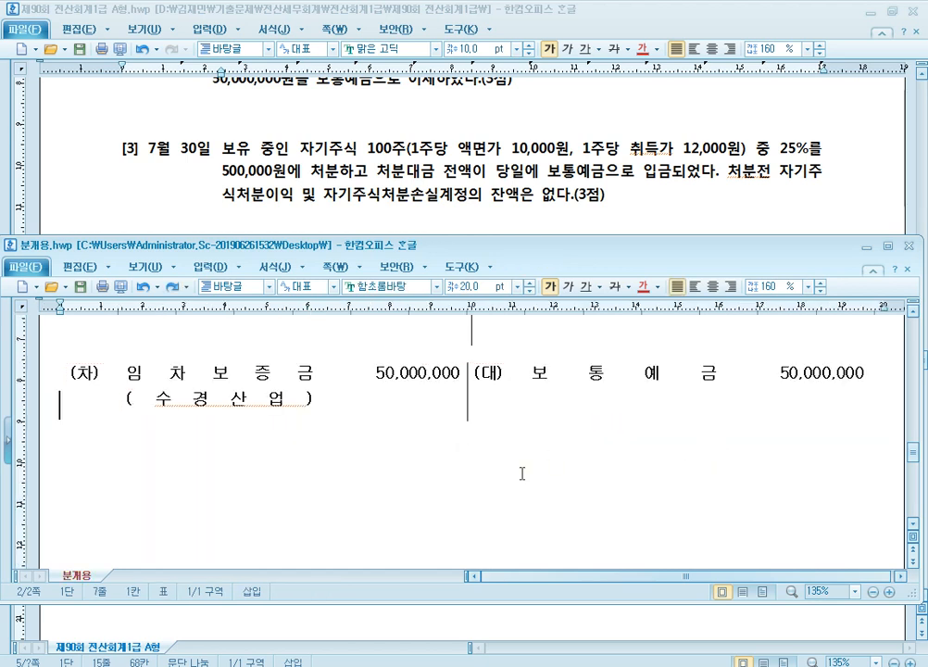
key(ctrl+v)
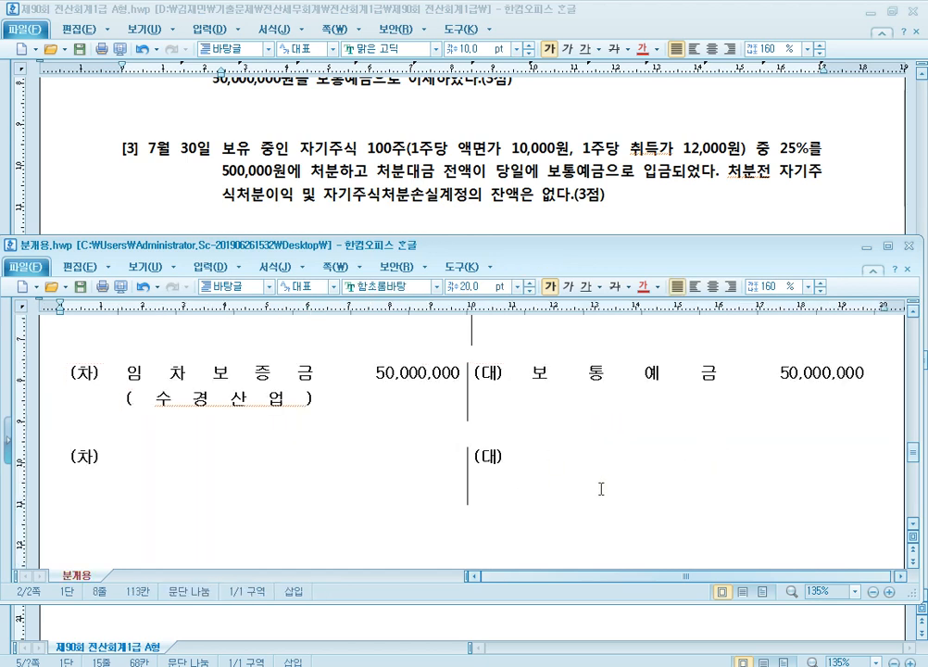
Step: Enter 보통예금 500,000 on the (차) side of the question [3] journal table
scroll(601, 488, down, 3)
scroll(500, 489, up, 2)
click(300, 419)
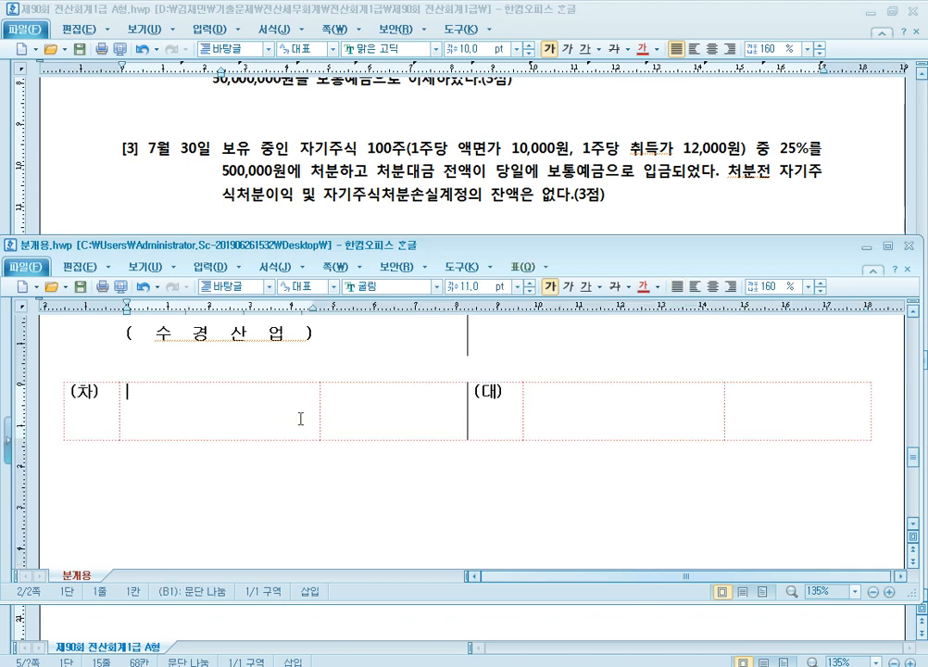
text(보통ㅇ)
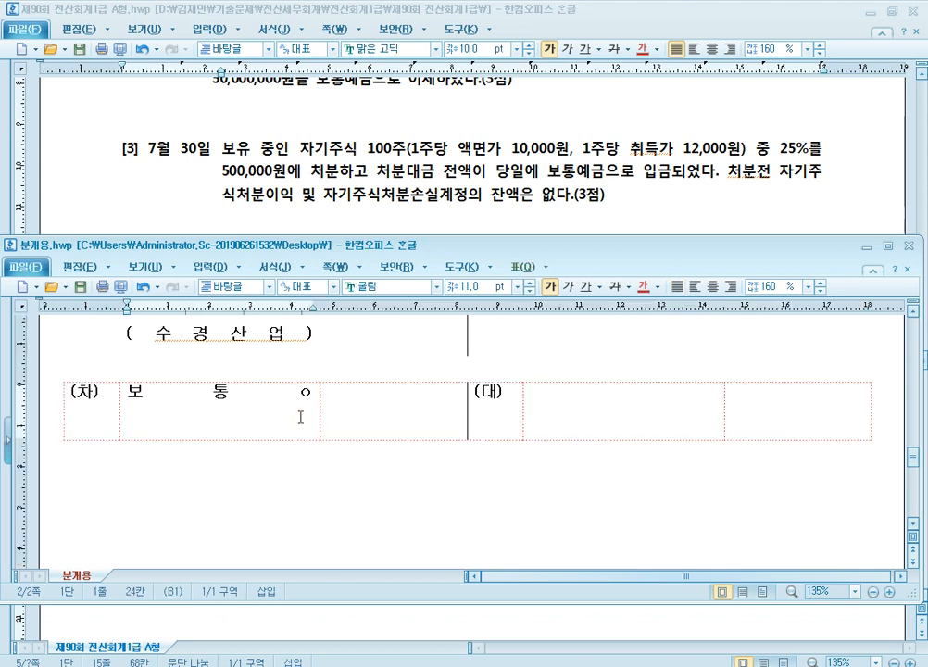
text(예금)
key(Tab)
text(5)
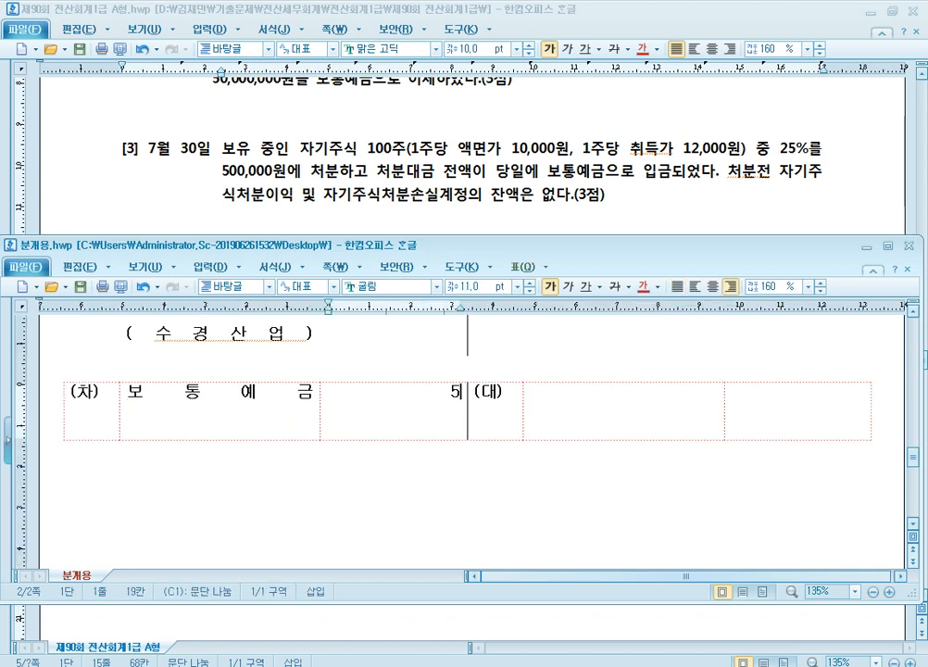
text(00,000)
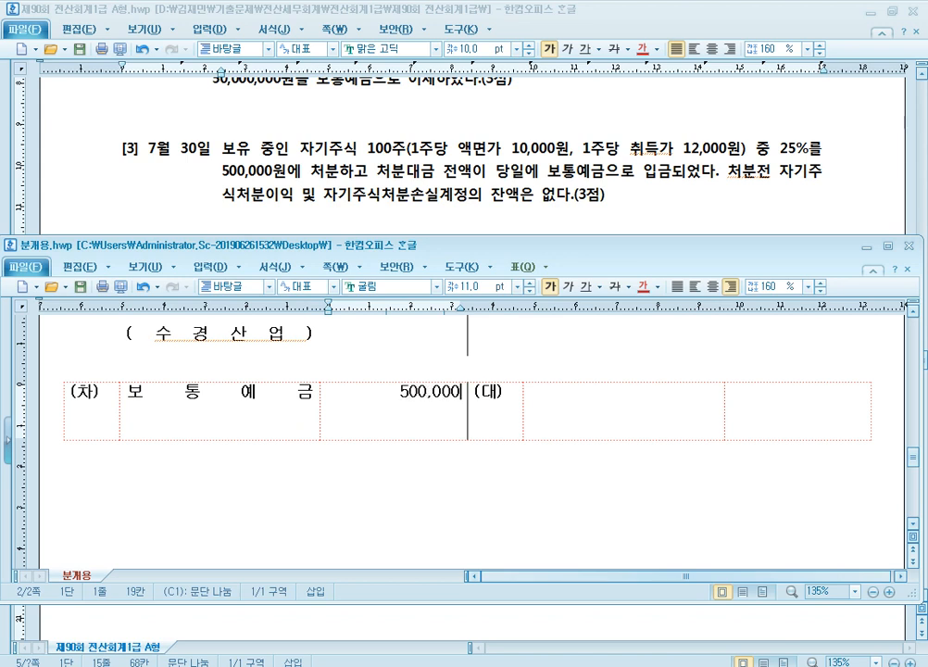
Step: Maximise the 분개용.hwp window and insert blank lines below the question [3] journal table
click(643, 411)
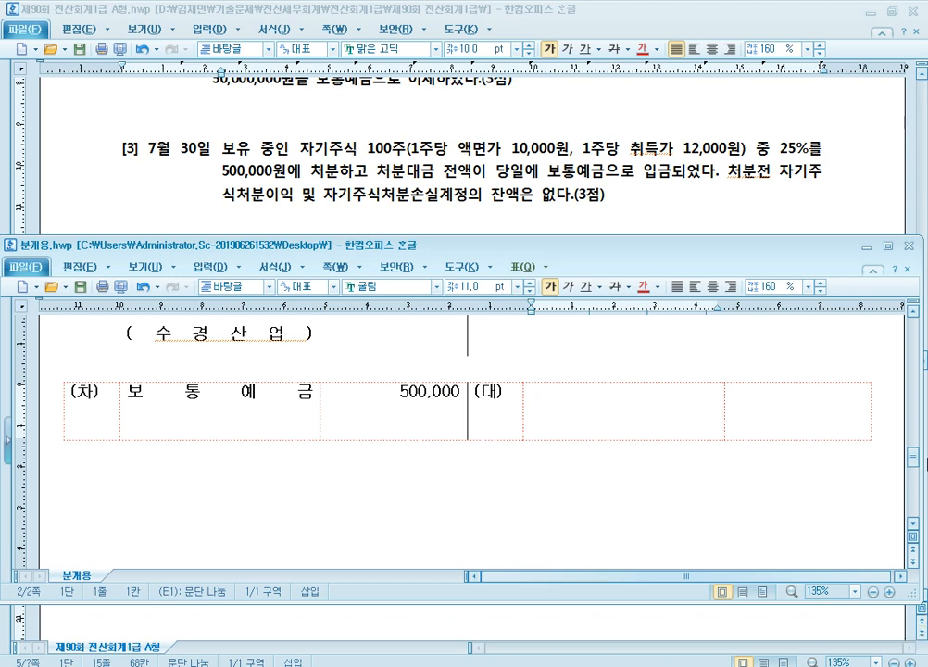
click(887, 247)
click(594, 302)
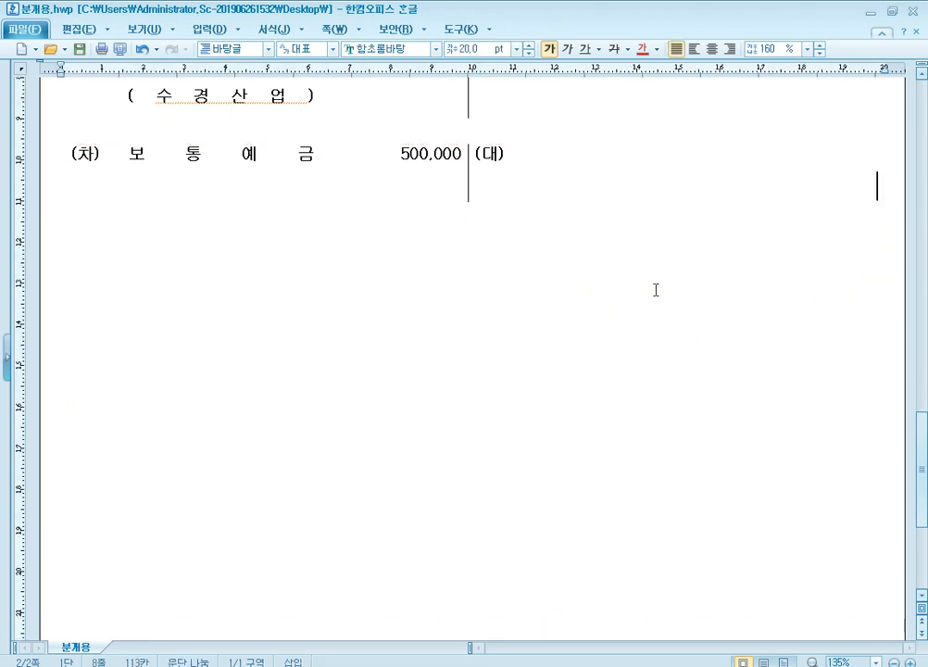
key(Return)
key(Return)
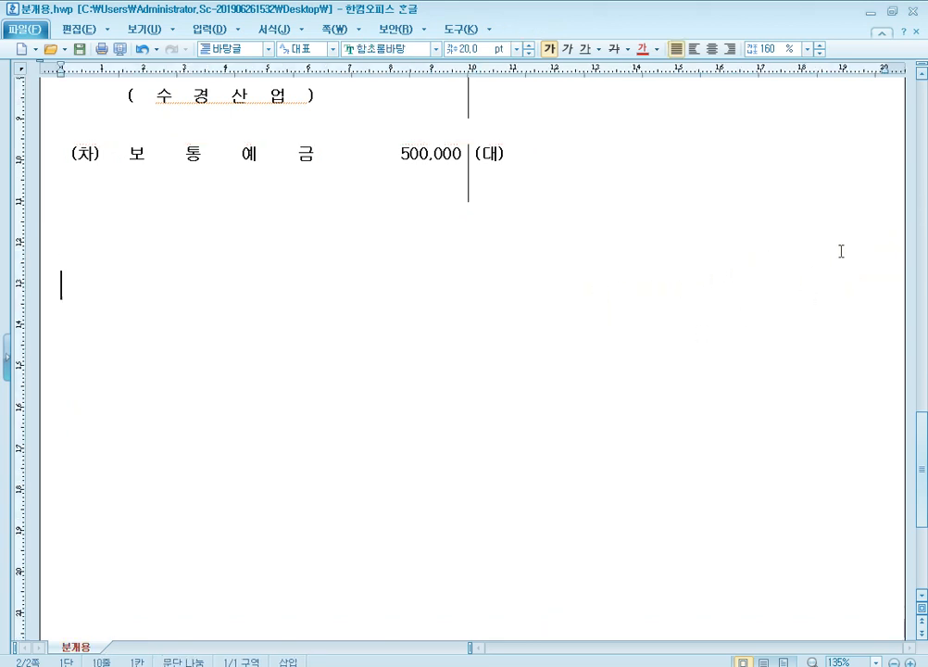
key(ctrl+v)
key(ctrl+z)
key(Return)
Step: Write the note "액면가 사용 계정과목" below the question [3] table, with "자본금, 사채" on the next line
text(ㅇ)
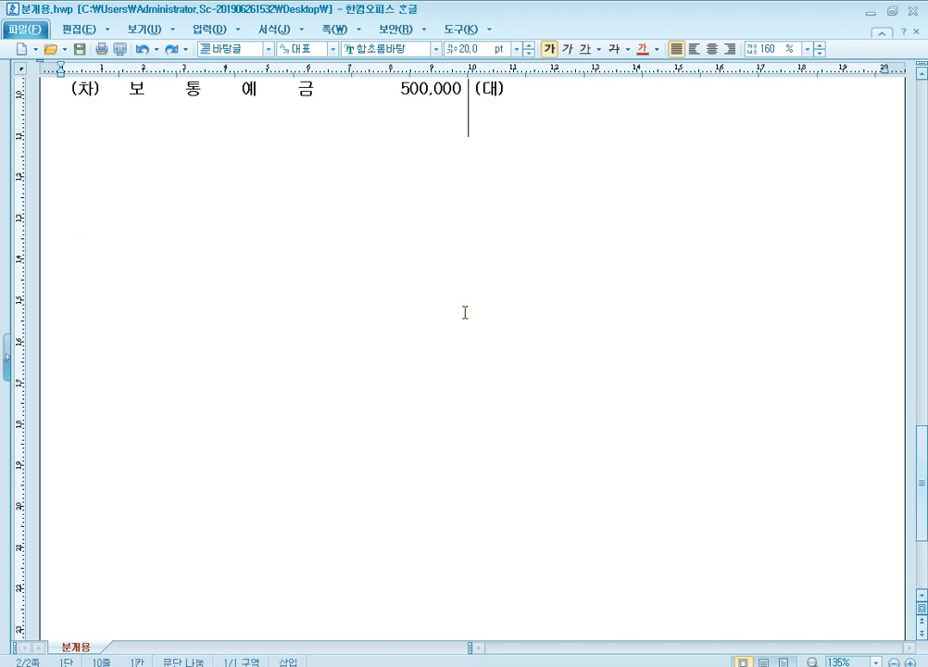
text(액면ㄱ가 사)
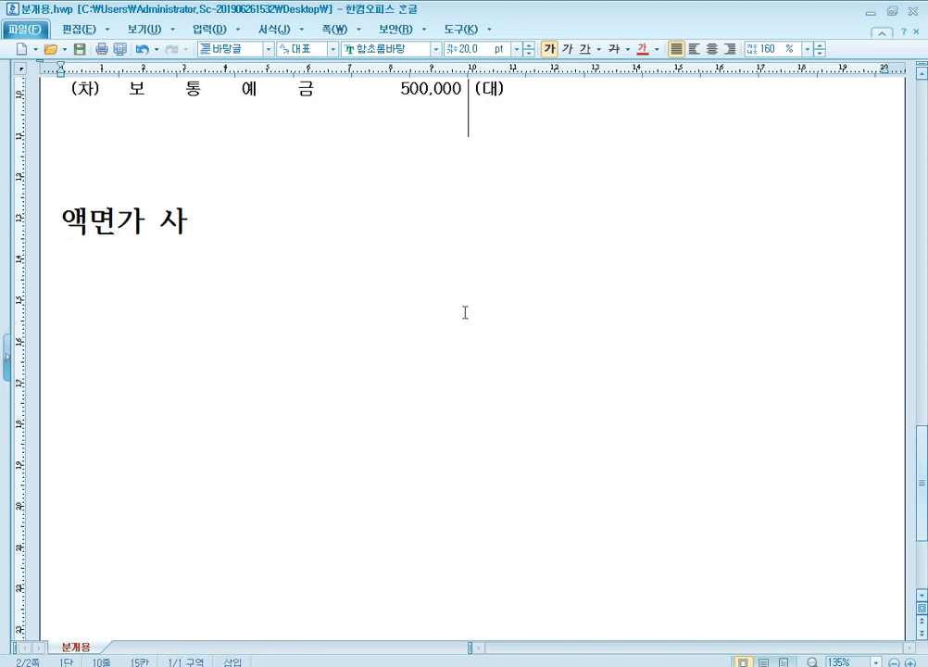
text(용 계저ㅇ과목)
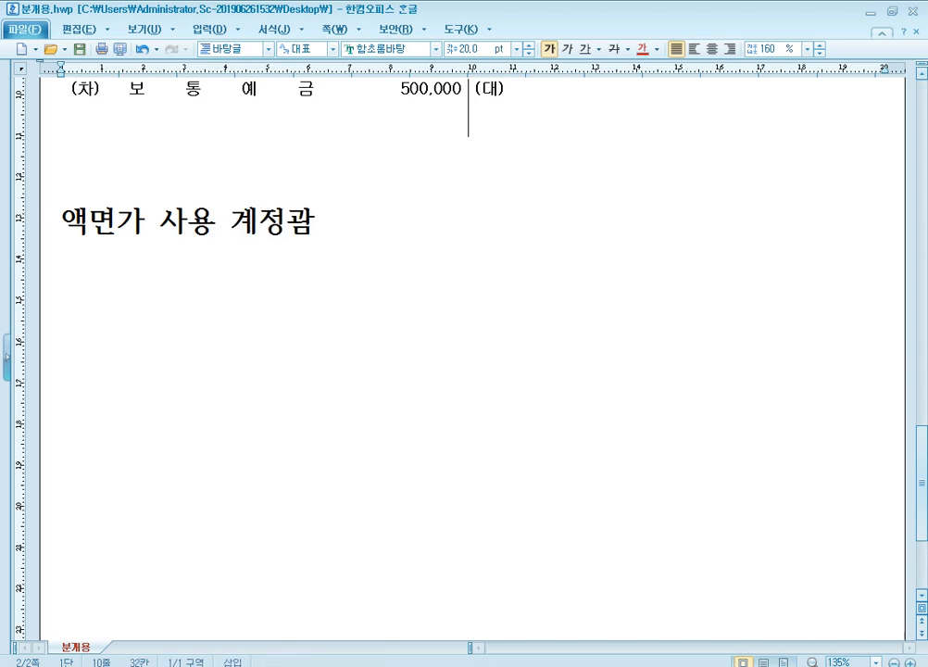
key(Return)
text(자본금, 사채)
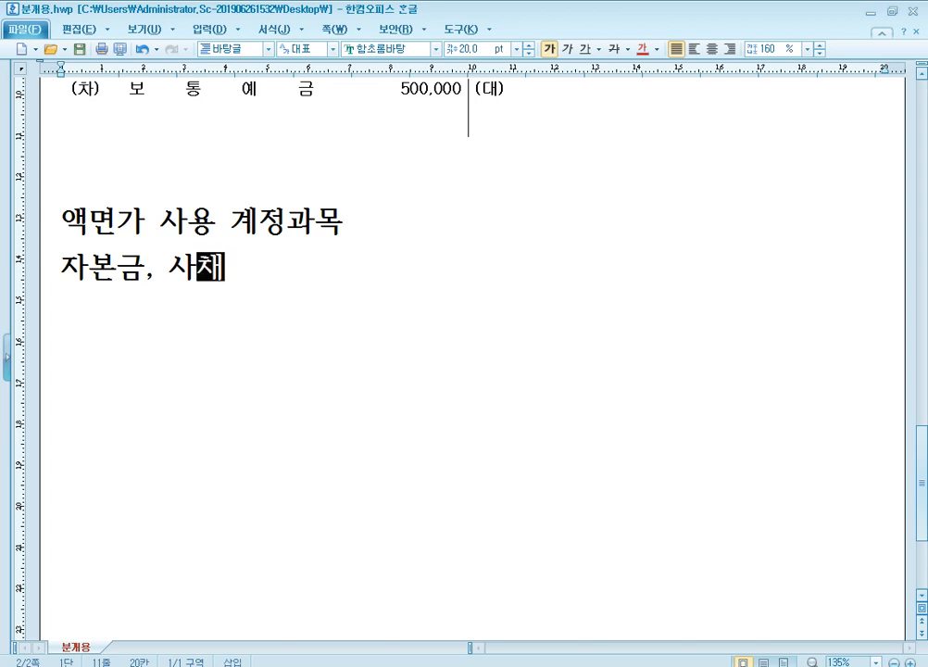
click(120, 283)
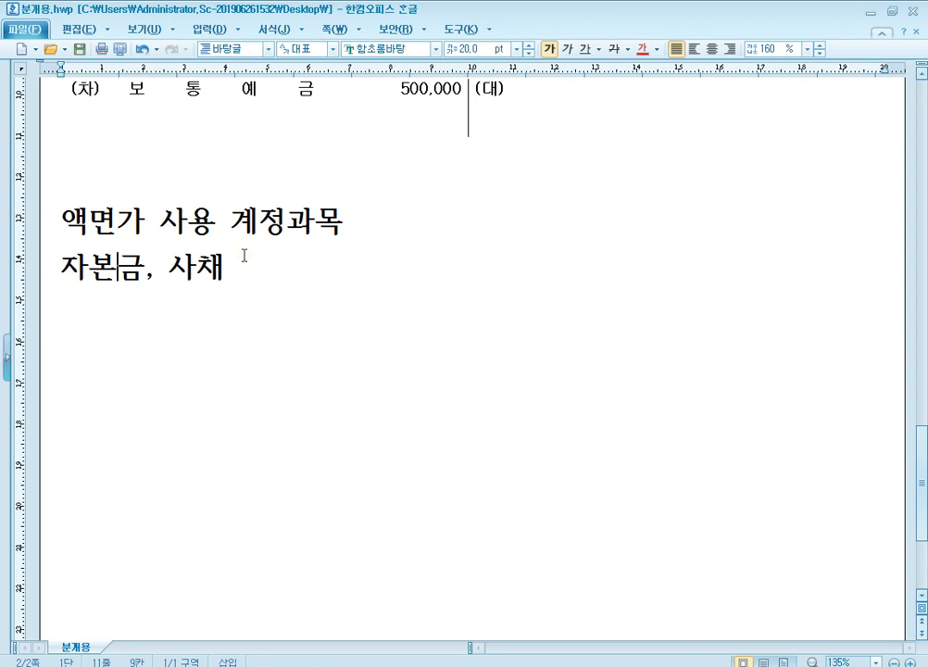
Step: Check question [3] in the exam paper, and enter 자기주식 300,000 on the (대) side of its journal table
click(872, 13)
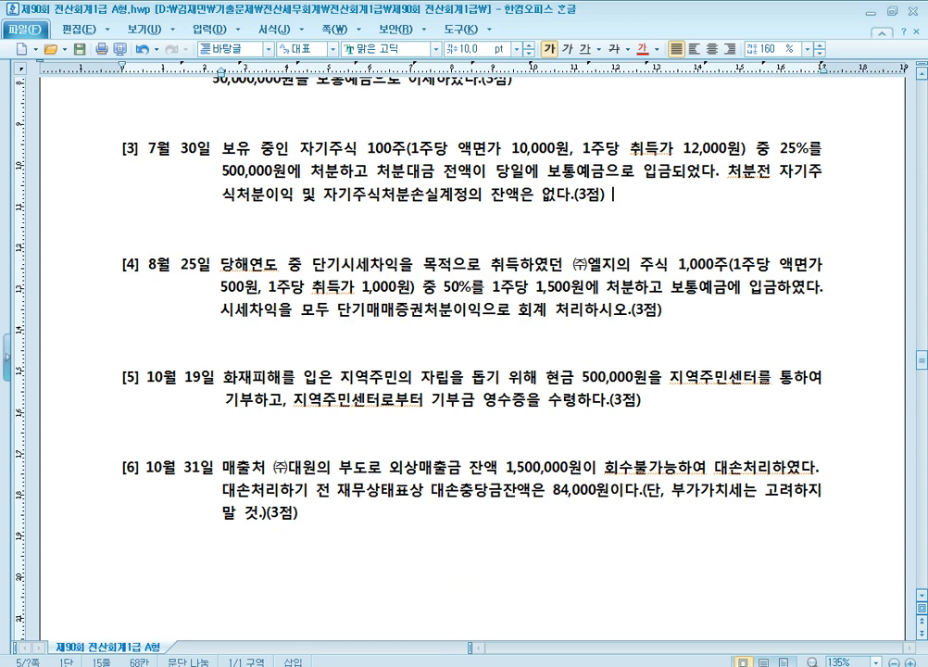
click(226, 597)
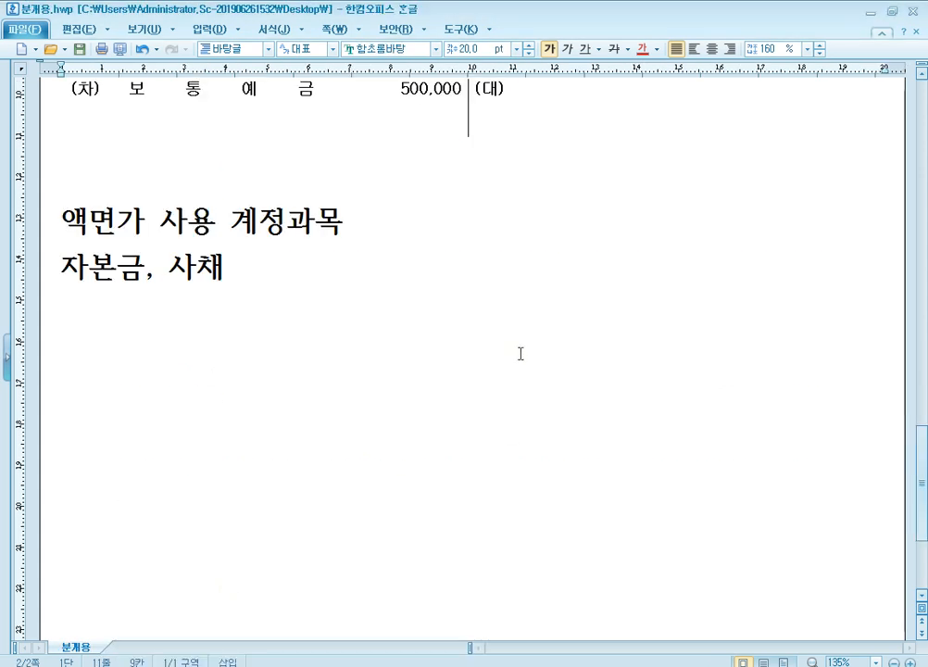
scroll(521, 353, up, 5)
click(590, 378)
text(자)
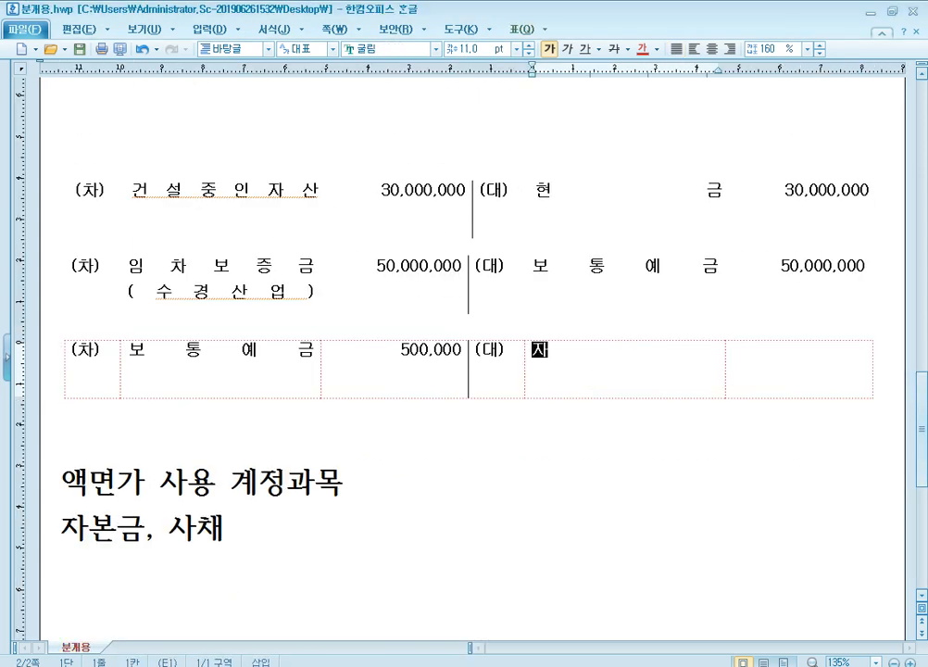
text(기주식)
key(Tab)
text(30)
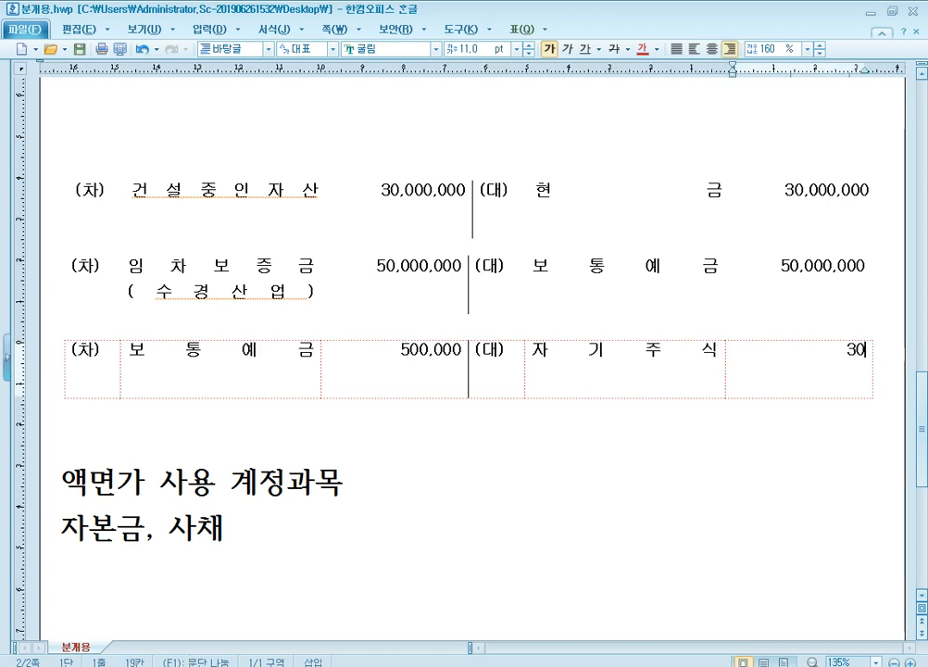
text(0,000)
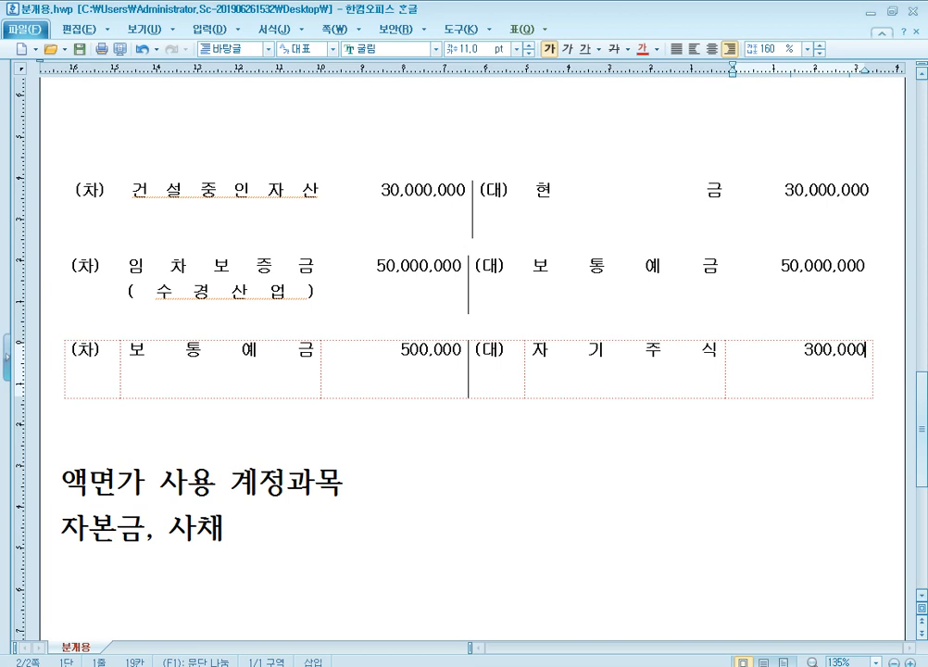
Step: Recheck question [3] in the exam paper, and add 자기주식처분이익 200,000 as the second (대) line of its journal table
click(654, 372)
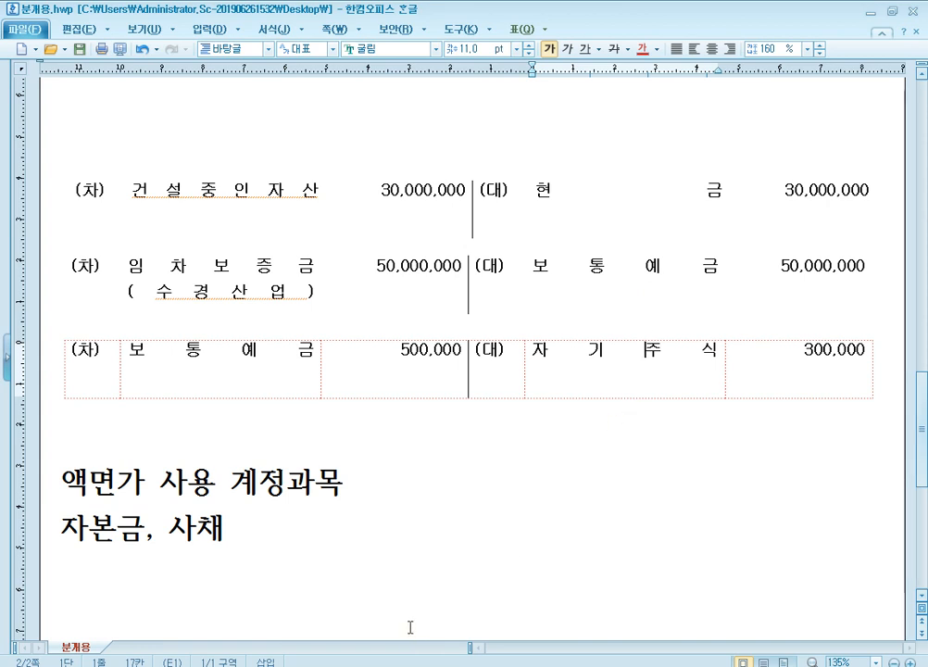
mouse_move(301, 663)
click(375, 596)
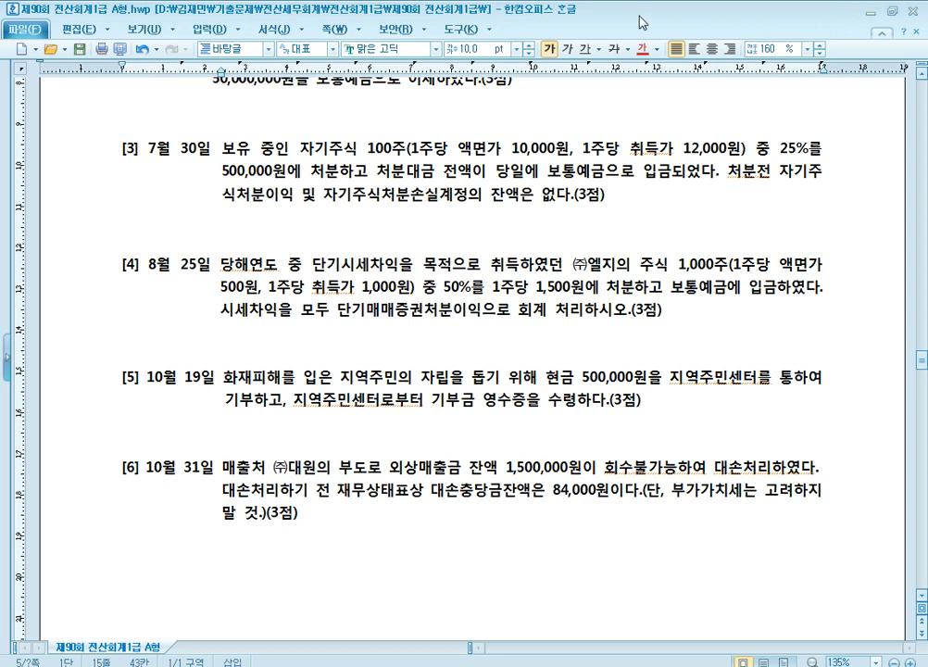
click(204, 565)
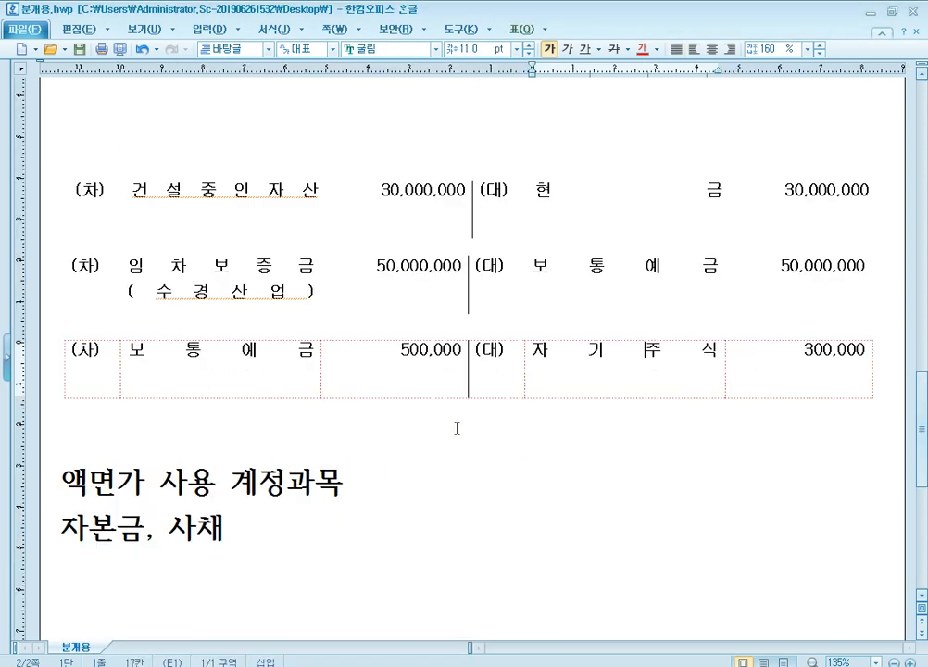
click(680, 396)
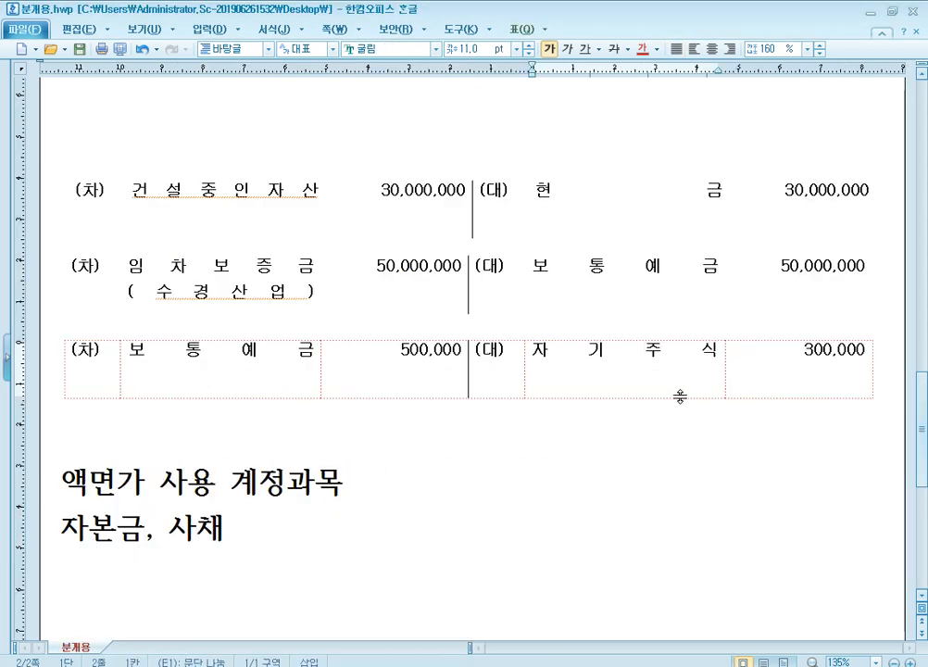
text(자기줏)
text(식처분이익)
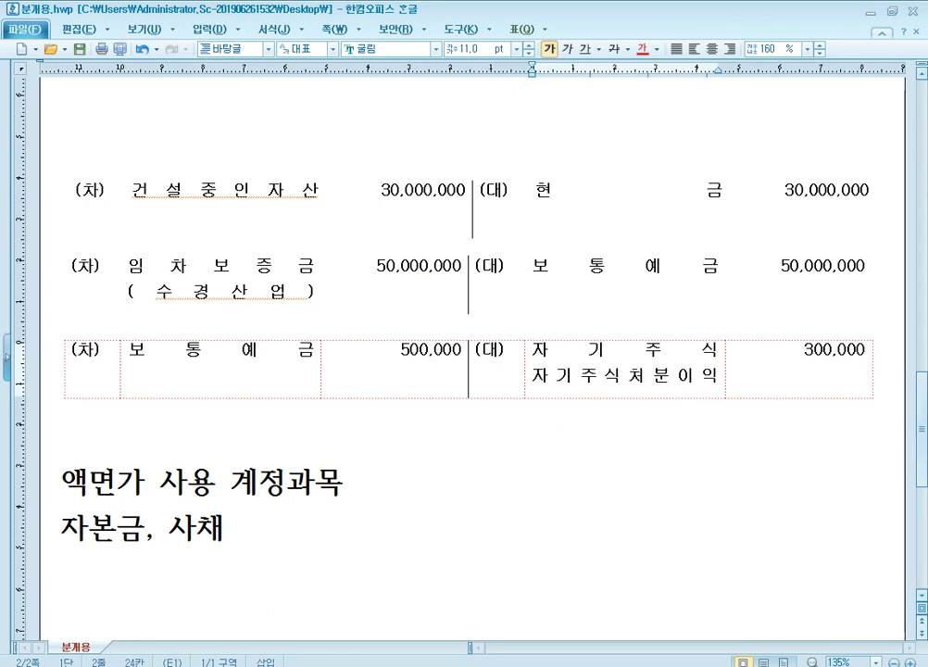
key(Tab)
key(Return)
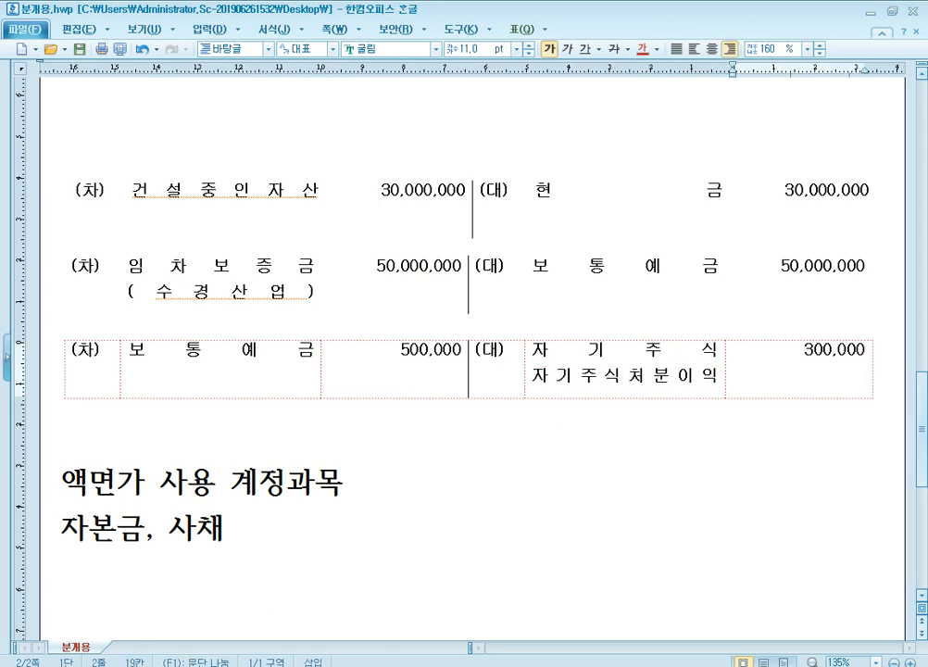
text(200,000)
Step: Push the 액면가 note down with blank lines, and paste a blank (차)/(대) table directly below the question [3] entry
click(803, 397)
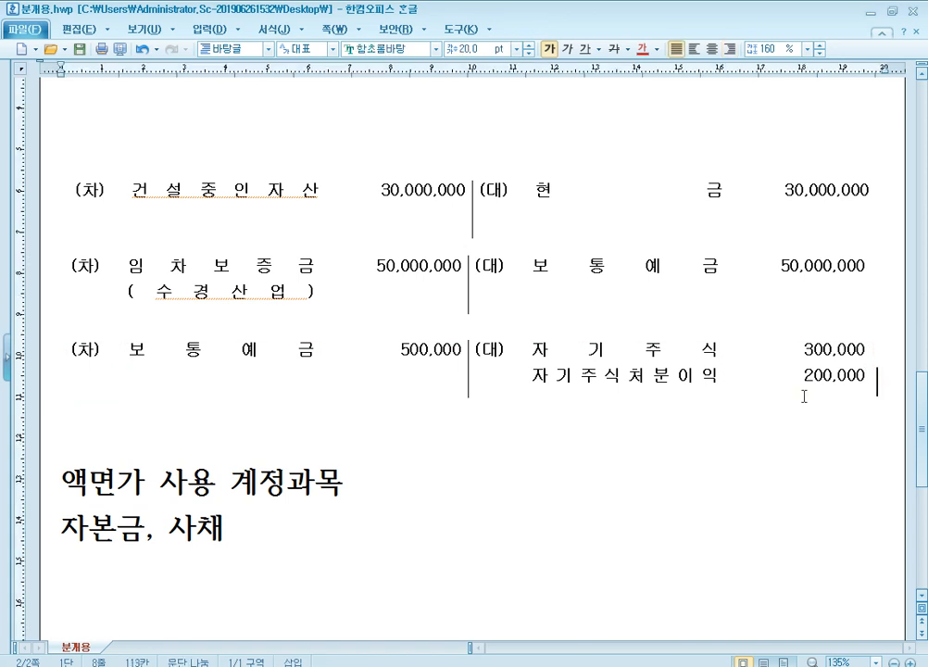
key(Return)
key(Return)
key(Return)
key(Return)
key(Return)
key(Return)
key(Up)
key(Up)
key(Up)
key(Up)
key(Up)
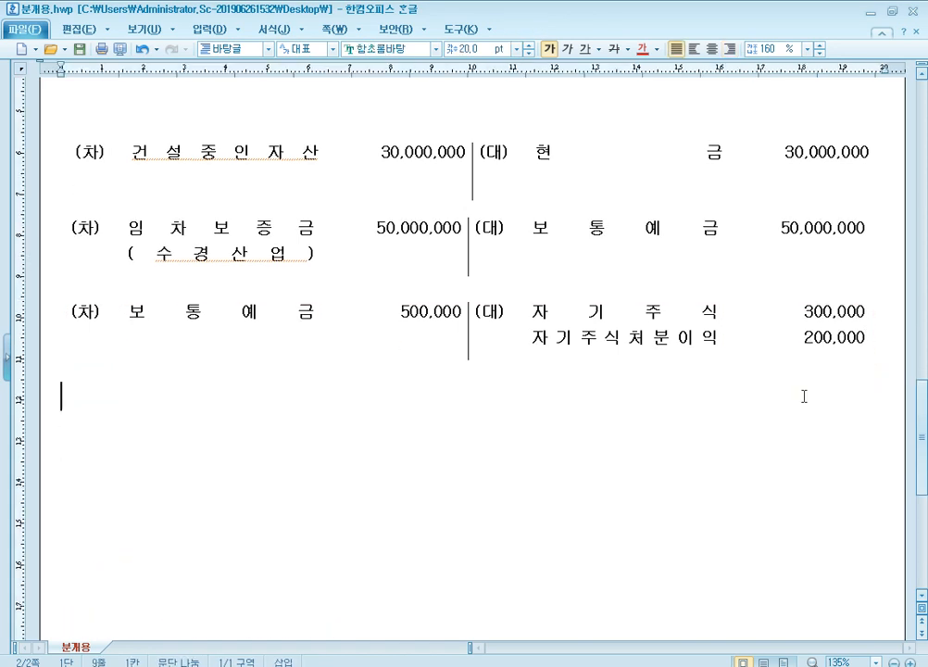
key(ctrl+v)
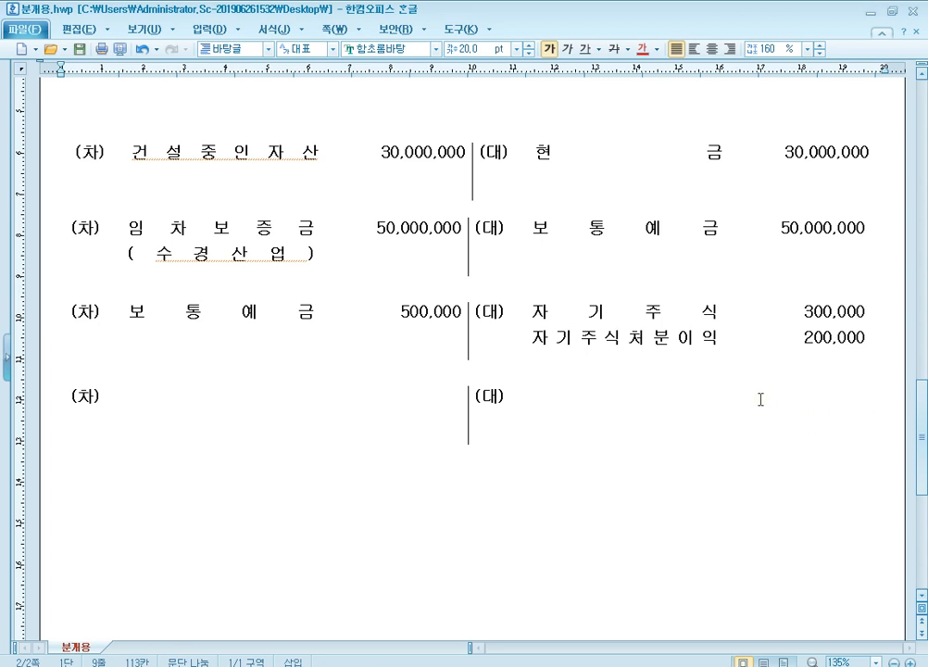
click(611, 329)
scroll(611, 332, down, 1)
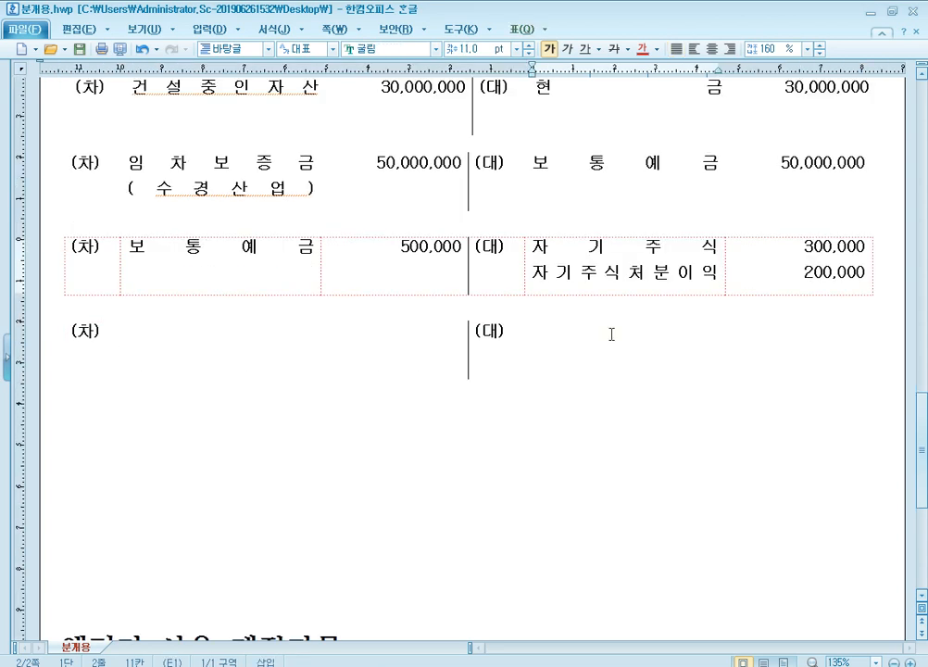
Step: Switch to KcLep and open the 합계잔액시산표 for 2020년 07월 30일
key(alt+Tab)
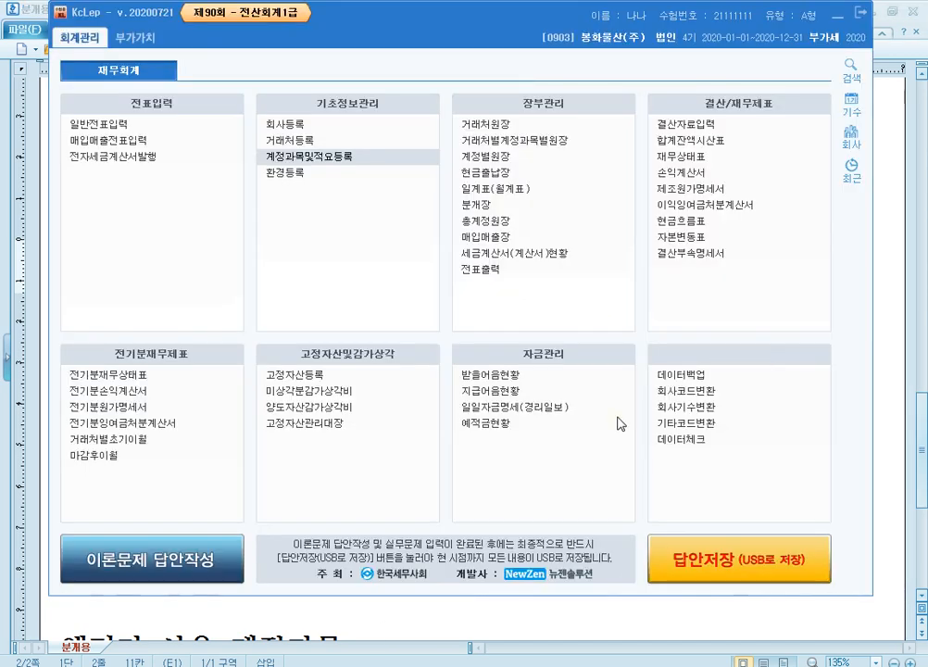
click(717, 142)
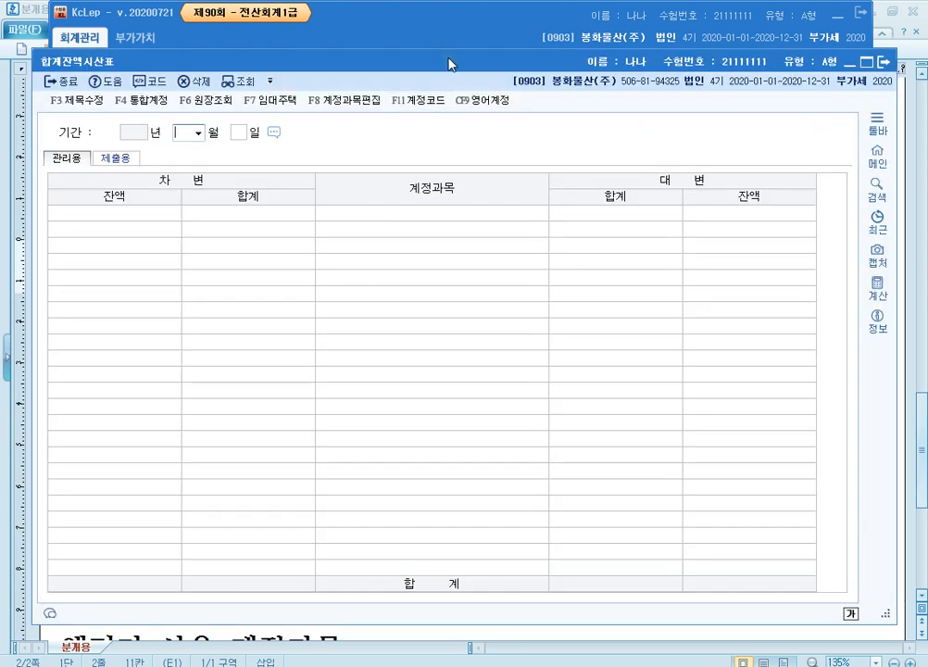
drag(448, 64, 452, 27)
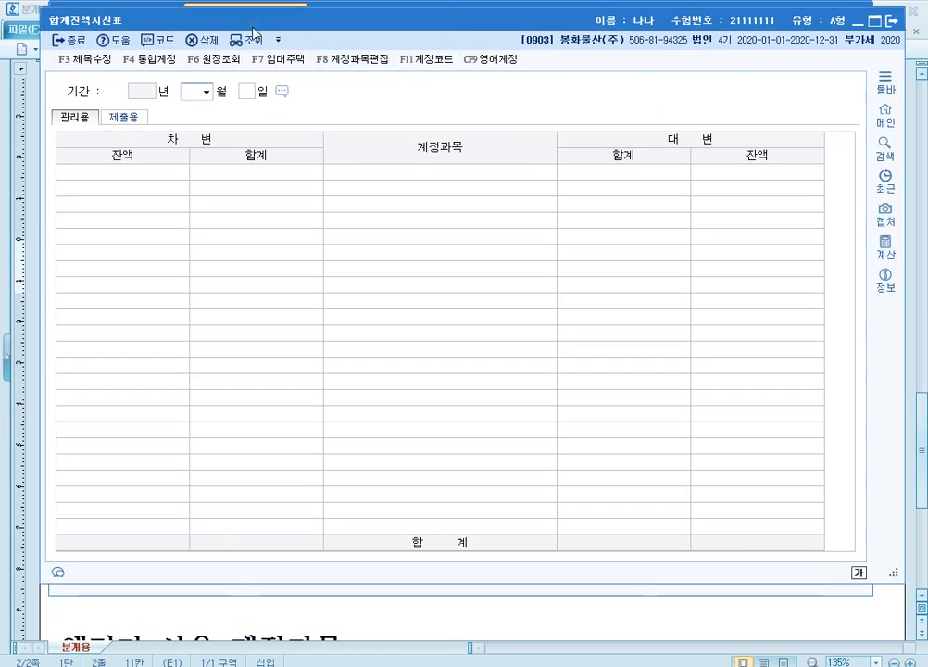
text(7)
key(Return)
key(Return)
text(3)
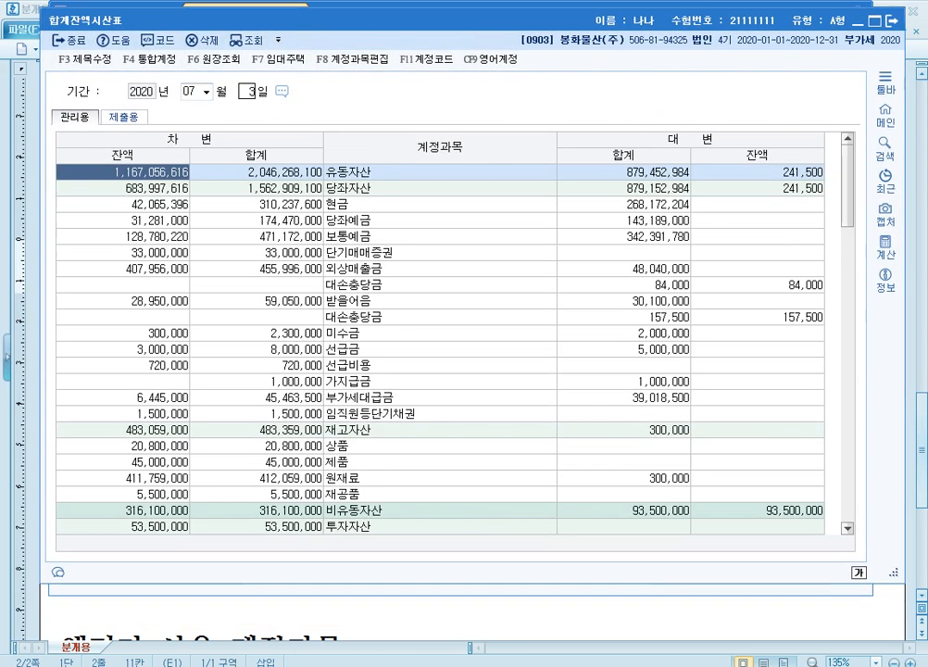
text(0)
key(Return)
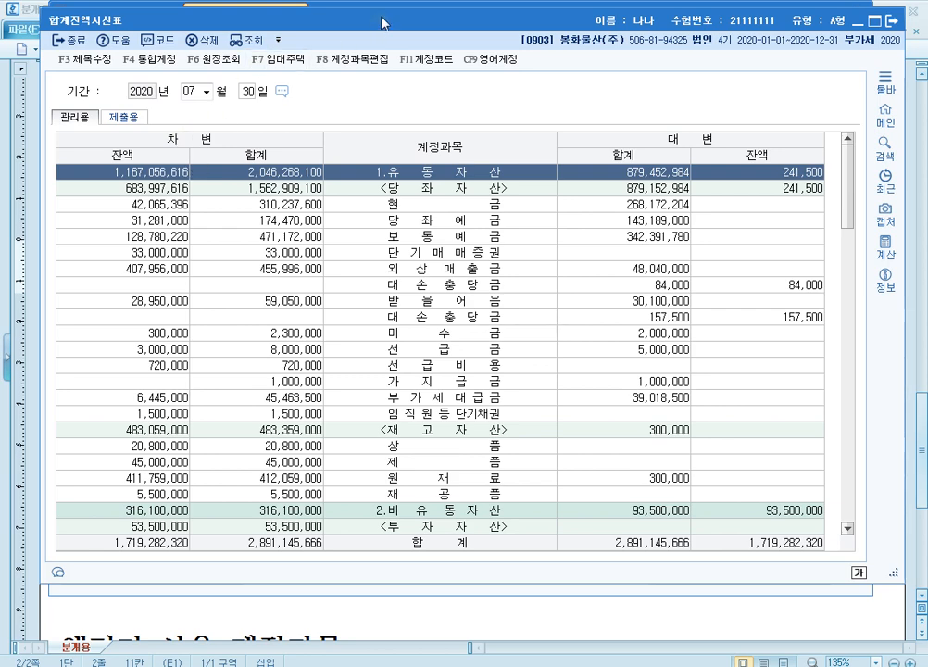
Step: Search the 합계잔액시산표 for 자본금 and bring the equity accounts into view
drag(382, 17, 381, 11)
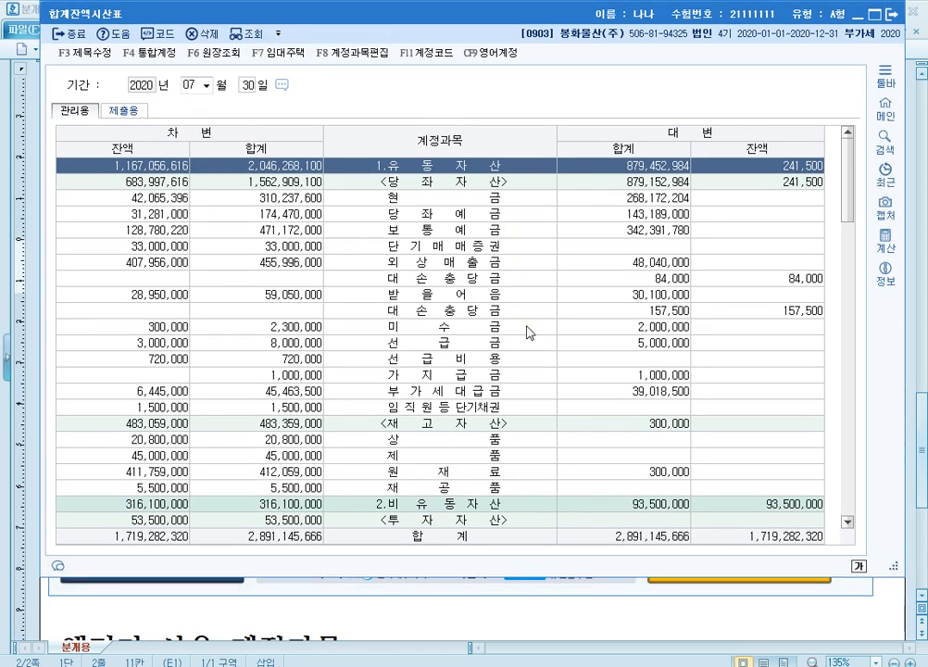
key(ctrl+f)
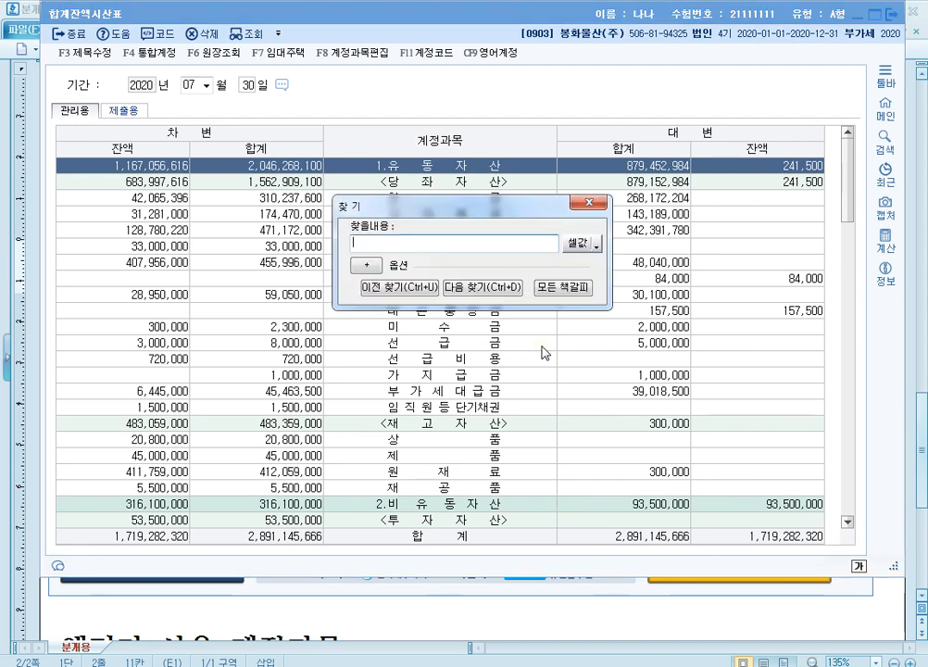
text(자본금)
key(Return)
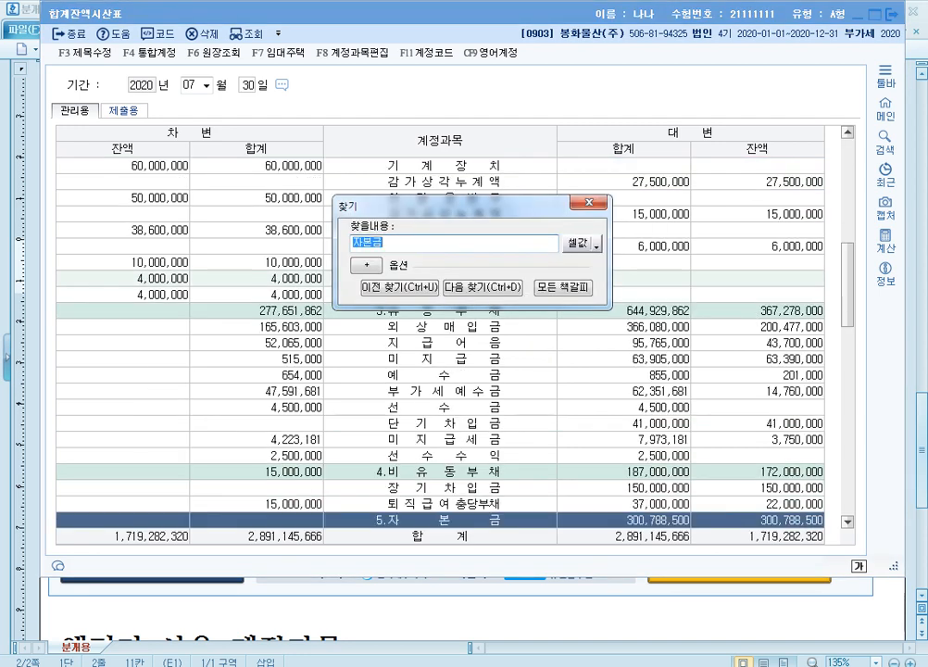
click(589, 205)
scroll(546, 338, down, 6)
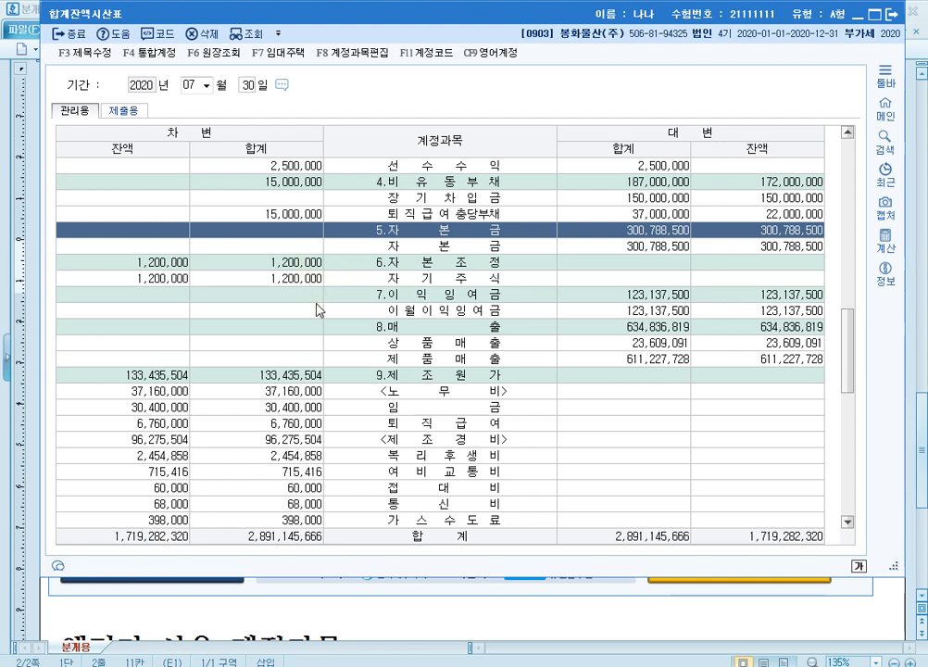
Step: Check the 자기주식 row under 자본조정 and the 자본금 row, and return to 분개용.hwp
click(137, 280)
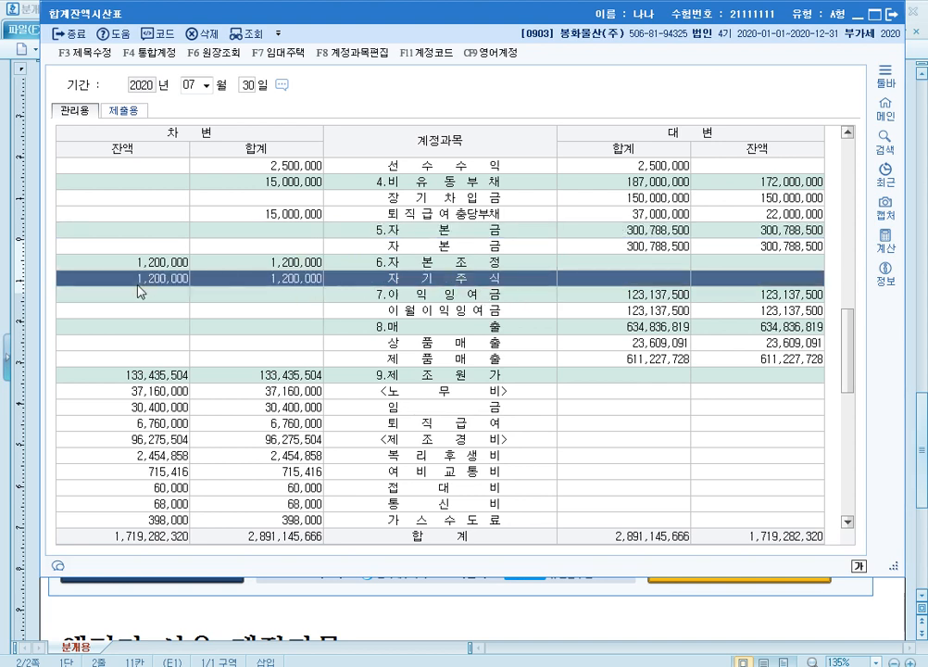
click(137, 281)
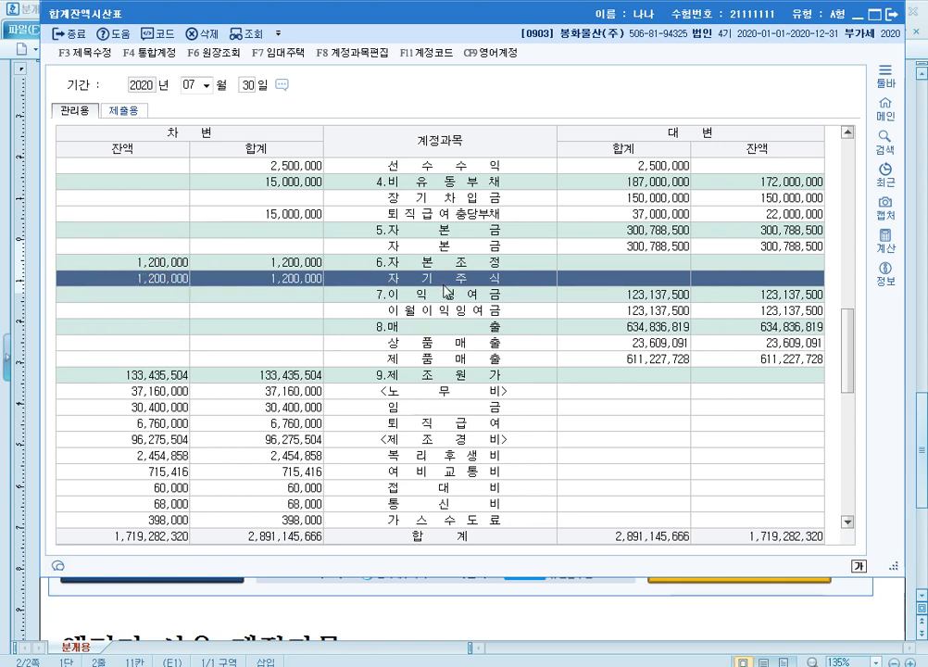
click(468, 230)
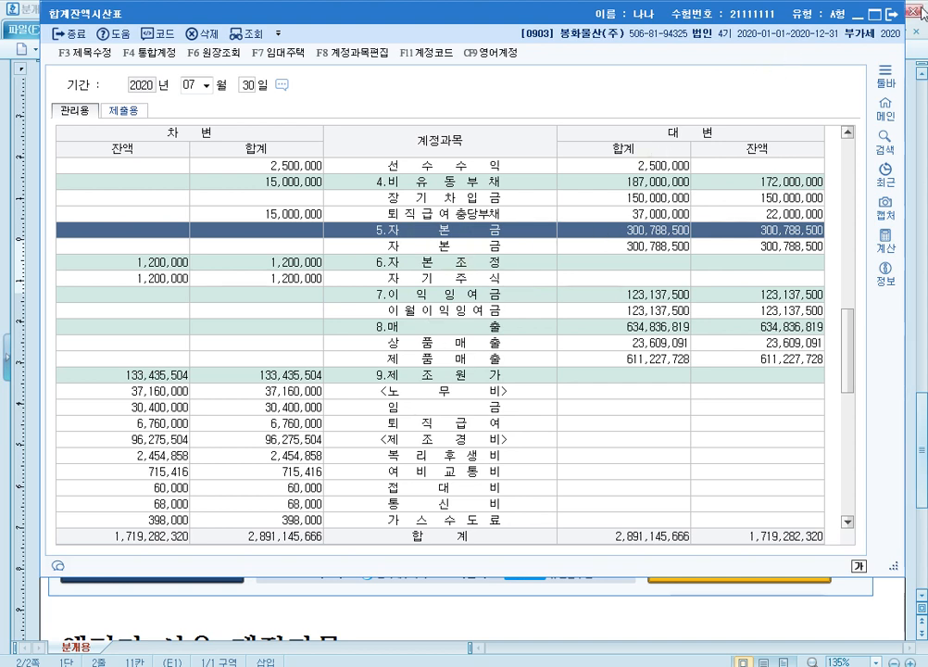
click(876, 16)
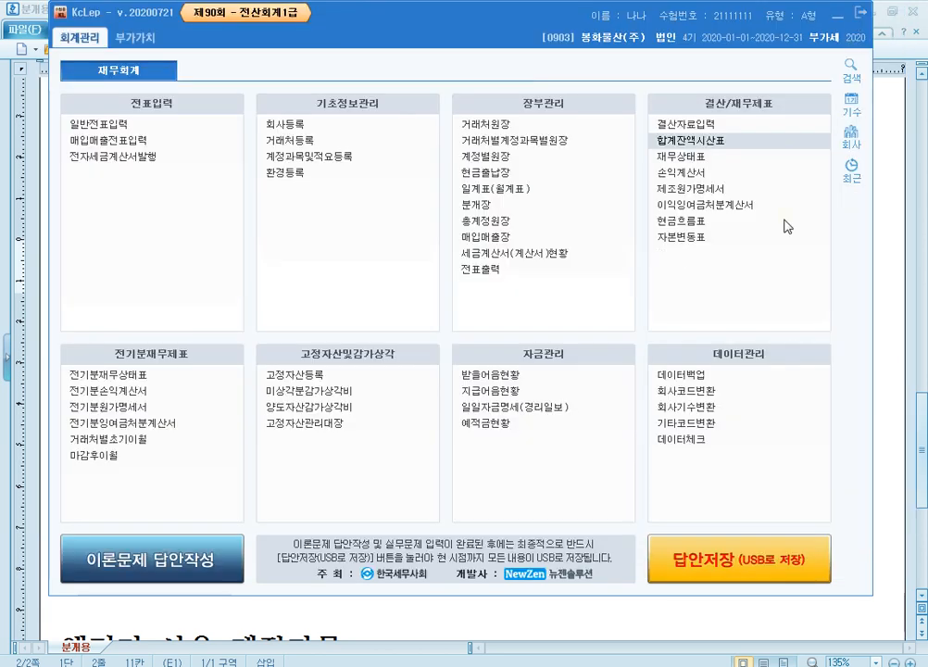
click(881, 304)
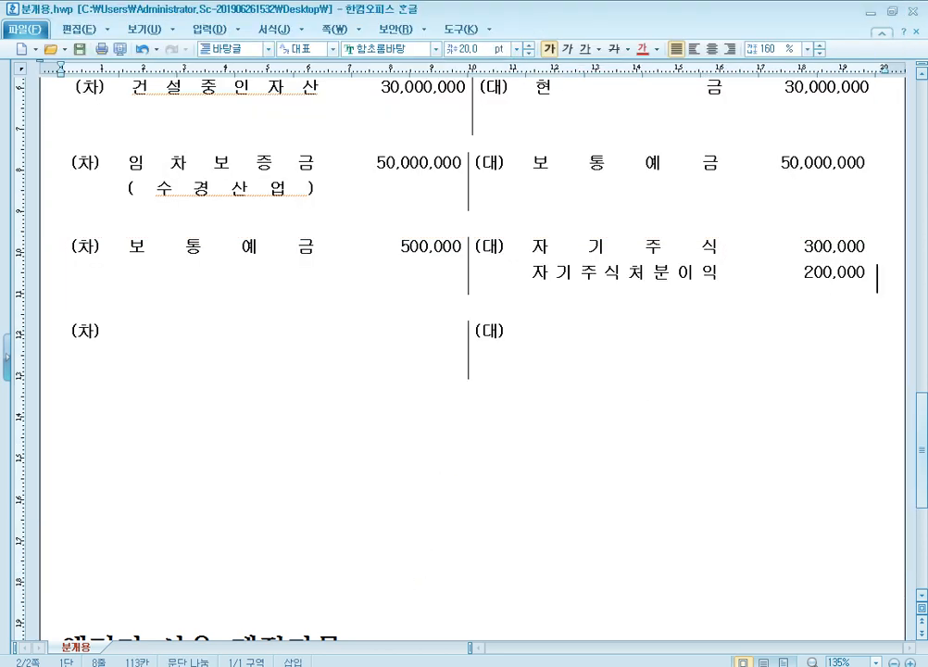
Step: Switch to the exam paper and read question [4] on the 8월 25일 ㈜엘지 share disposal, comparing it with question [3]
mouse_move(300, 665)
click(387, 574)
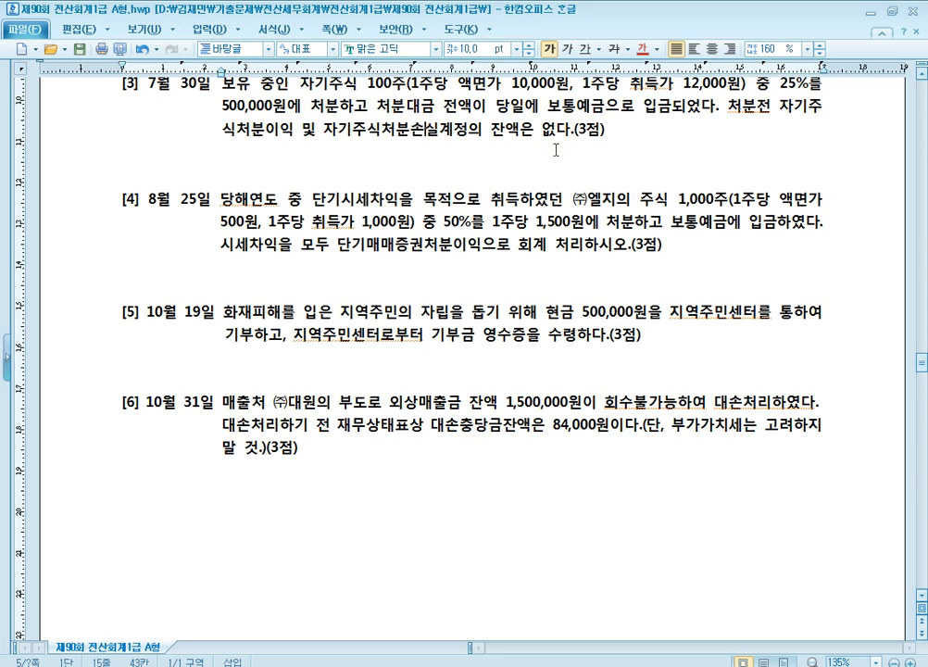
scroll(588, 154, up, 1)
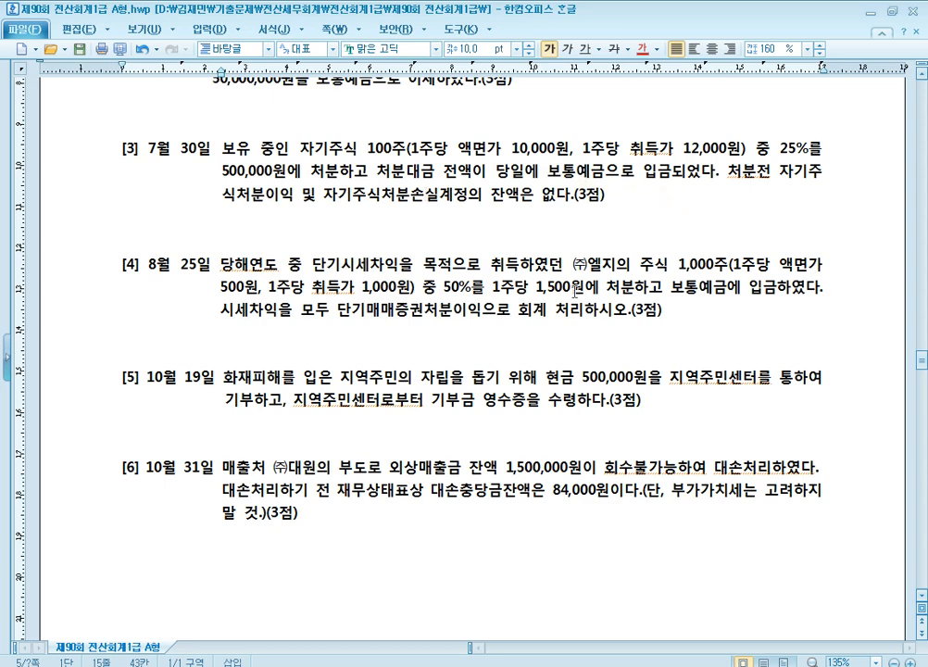
scroll(574, 293, down, 2)
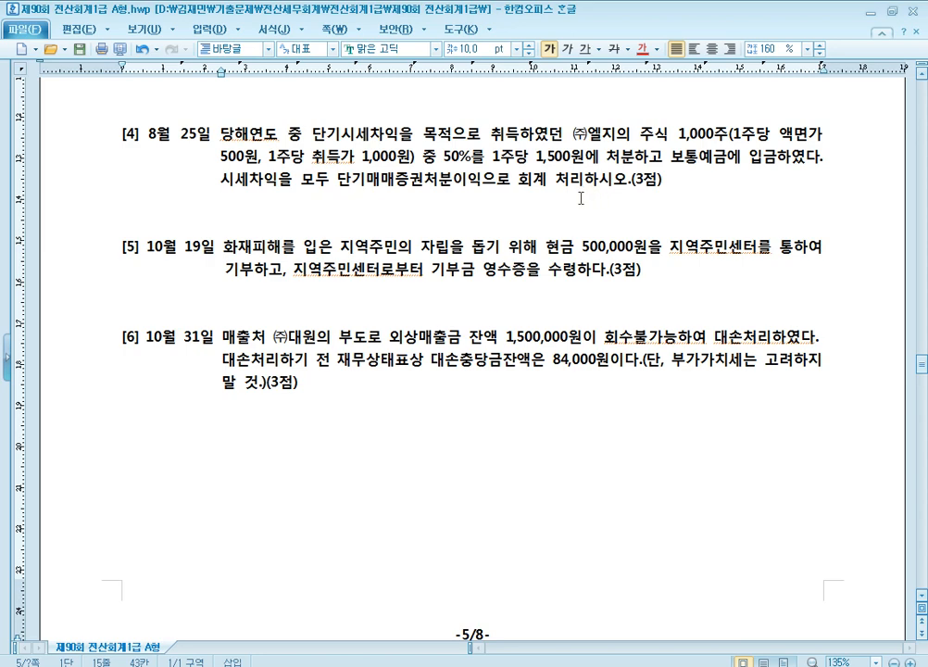
Step: Close the 합계잔액시산표, and show 분개용.hwp in a smaller window below question [4] of the exam paper
key(alt+Tab)
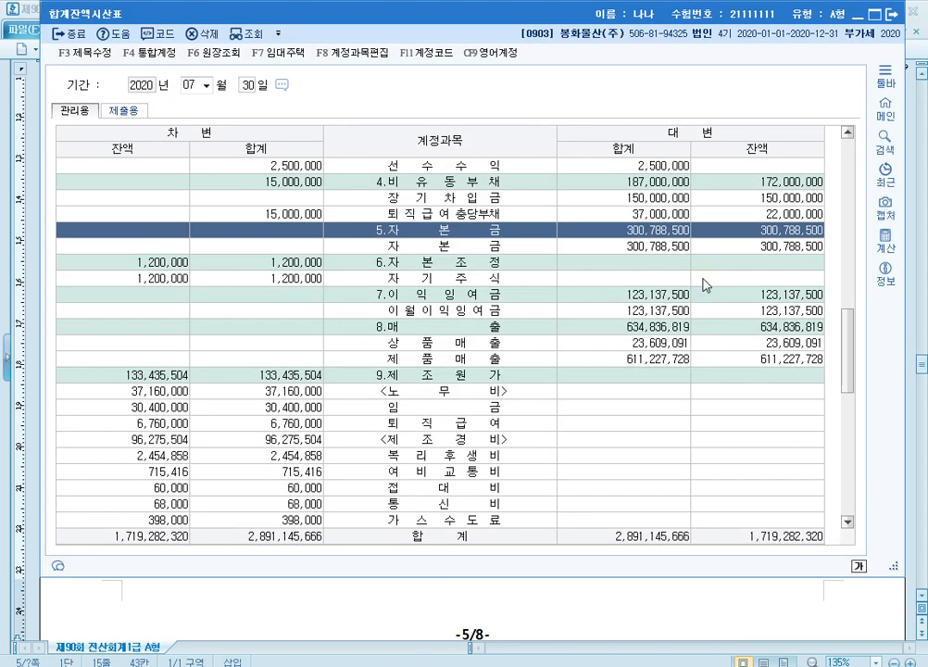
click(887, 10)
mouse_move(277, 665)
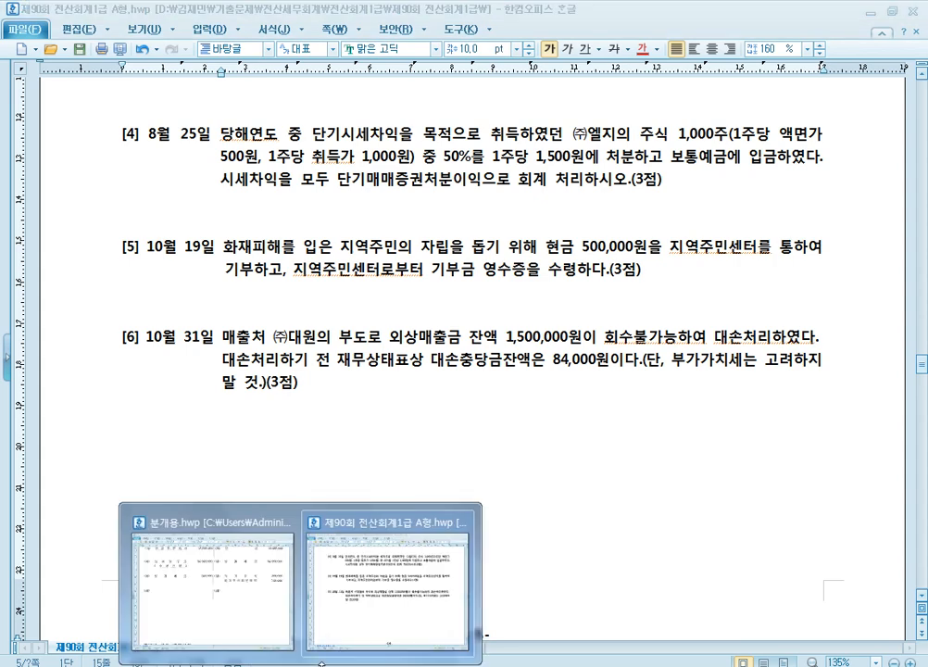
click(257, 590)
click(891, 11)
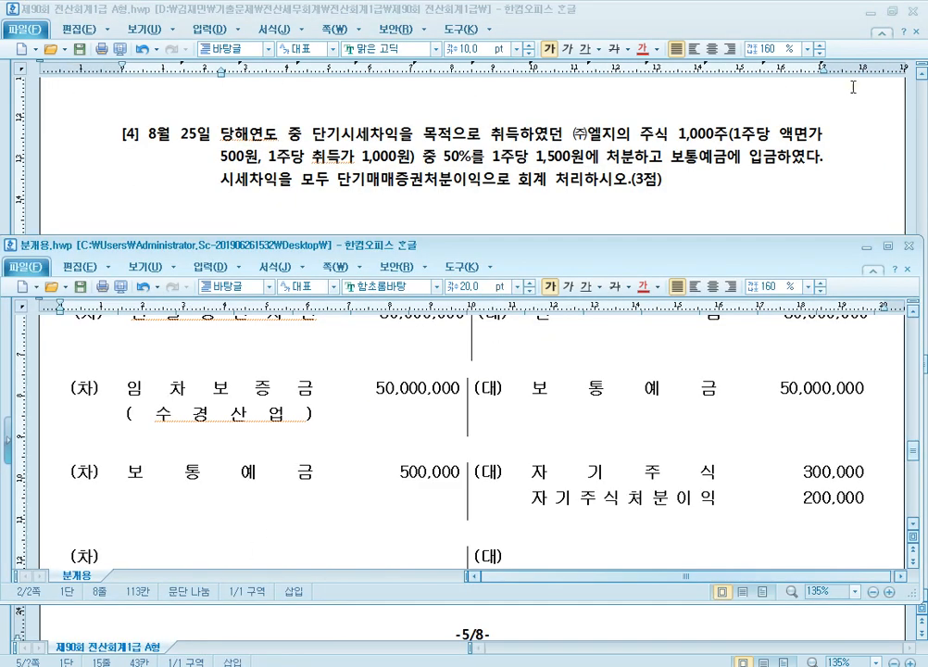
Step: Enter 보통예금 as the (차) account and 단기매매증권 as the (대) account in the question [4] journal table
scroll(417, 422, down, 2)
click(263, 441)
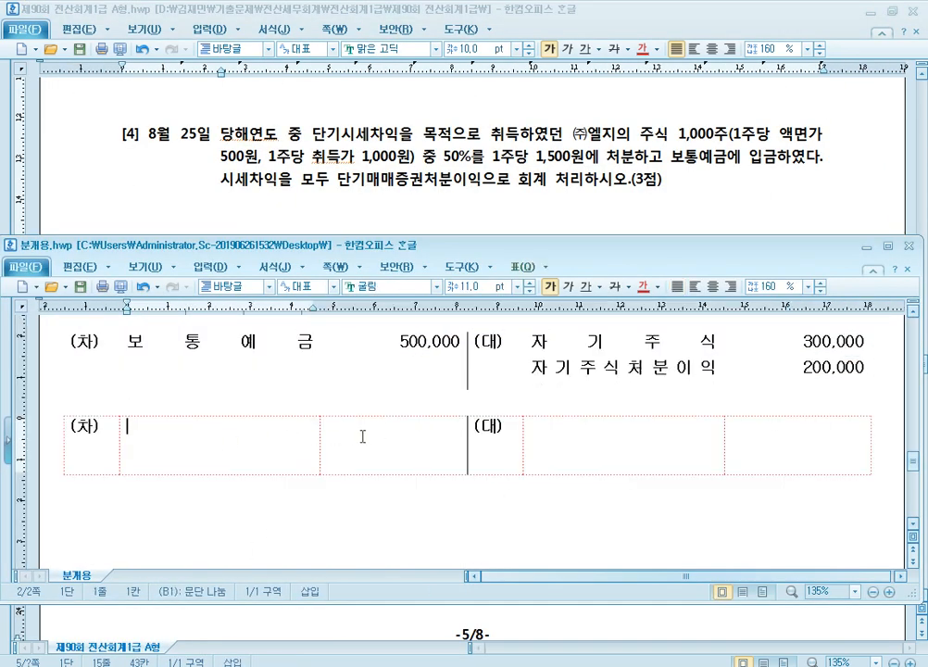
scroll(362, 437, down, 1)
text(보통예금)
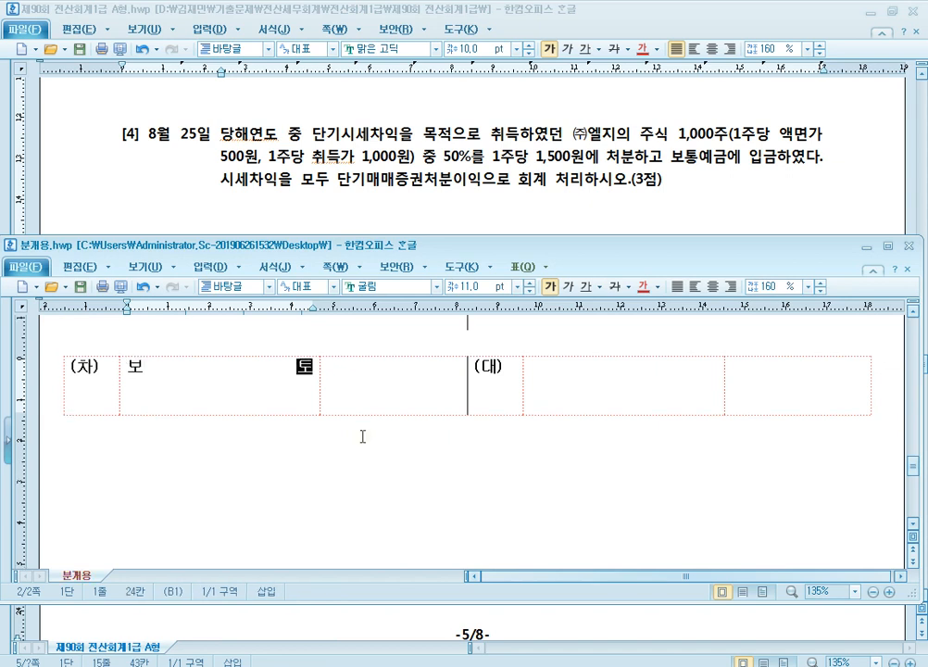
key(Tab)
key(Tab)
key(Tab)
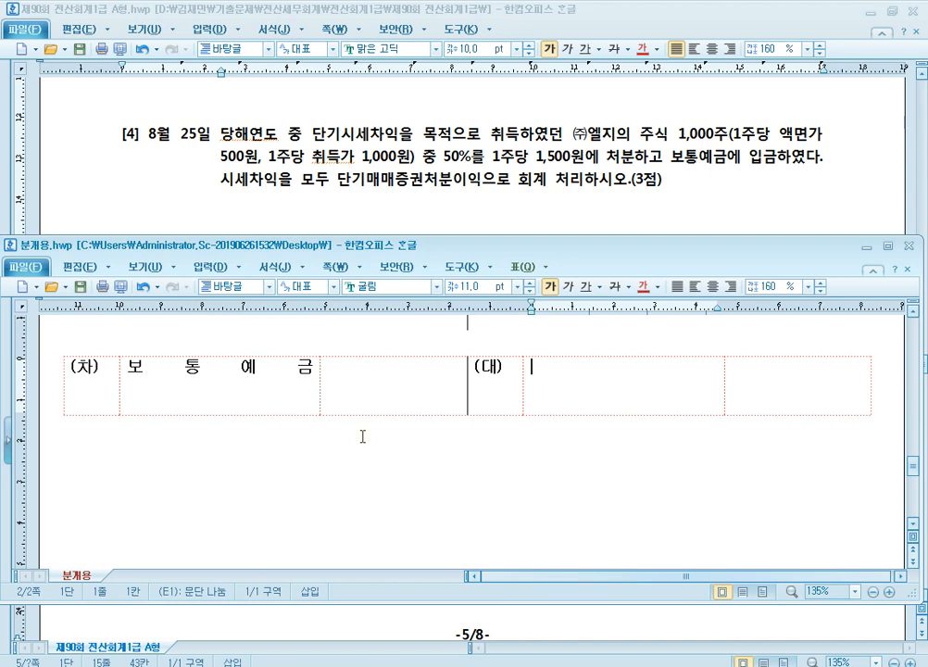
text(단기매매증)
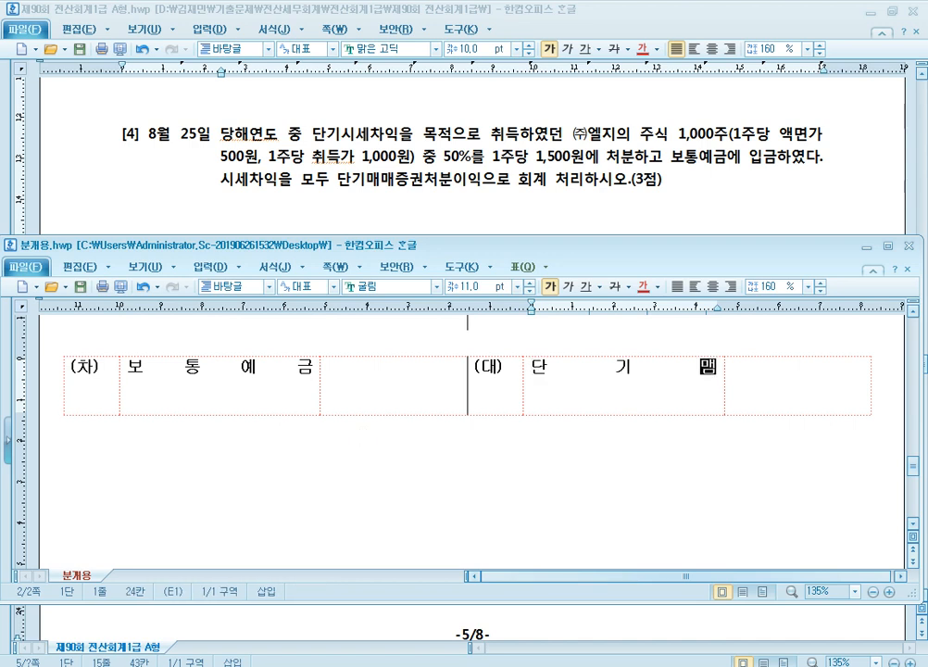
text(권)
key(Tab)
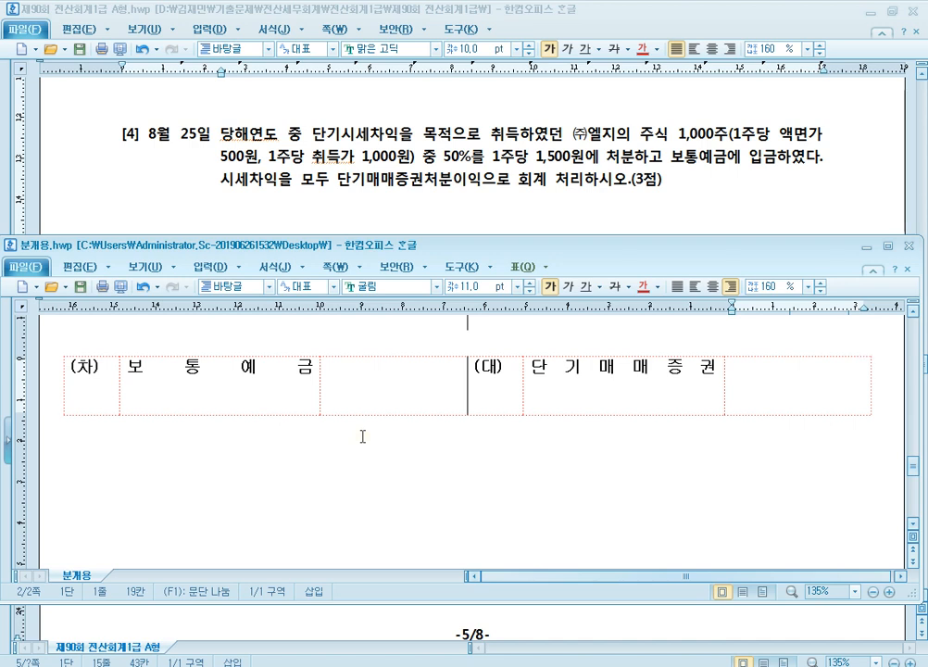
Step: Enter the question [4] amounts: 500,000 for 단기매매증권 and 750,000 for 보통예금
text(500,000)
click(437, 375)
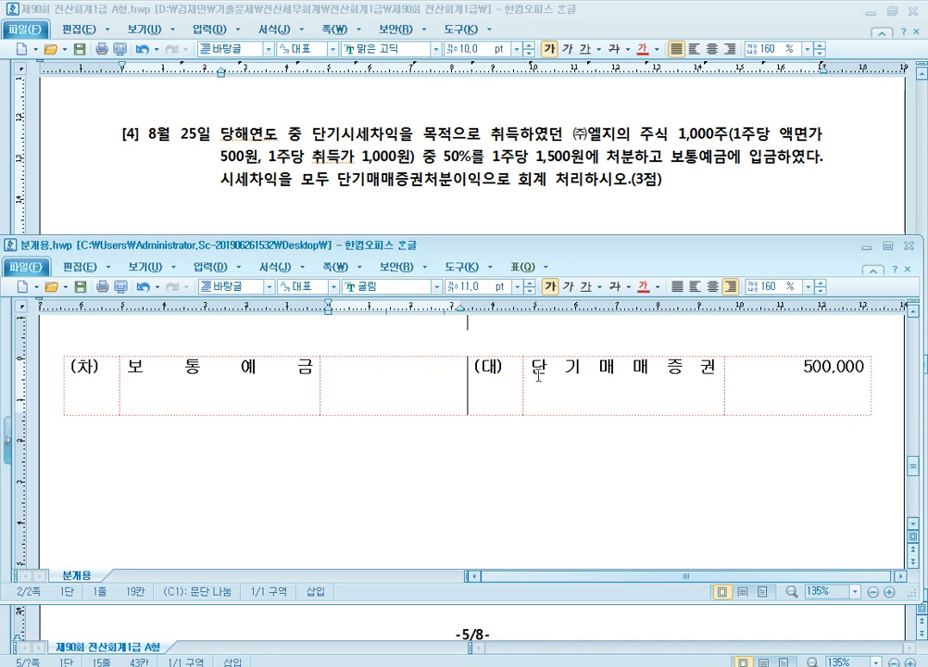
text(750,000)
Step: Add 단기매매증권처분이익 250,000 as the second (대) line of the question [4] journal table
click(718, 367)
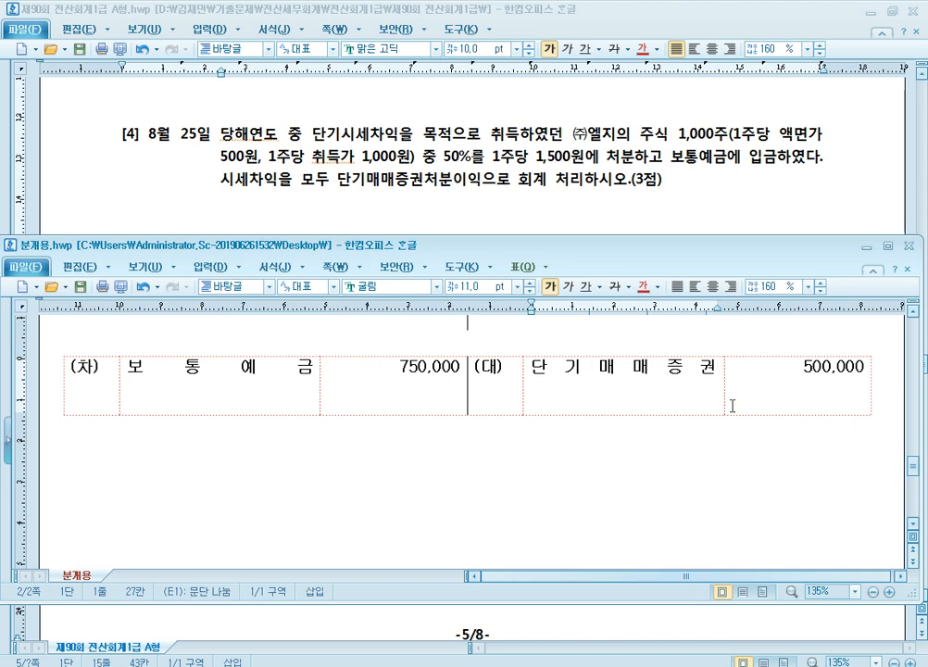
key(Return)
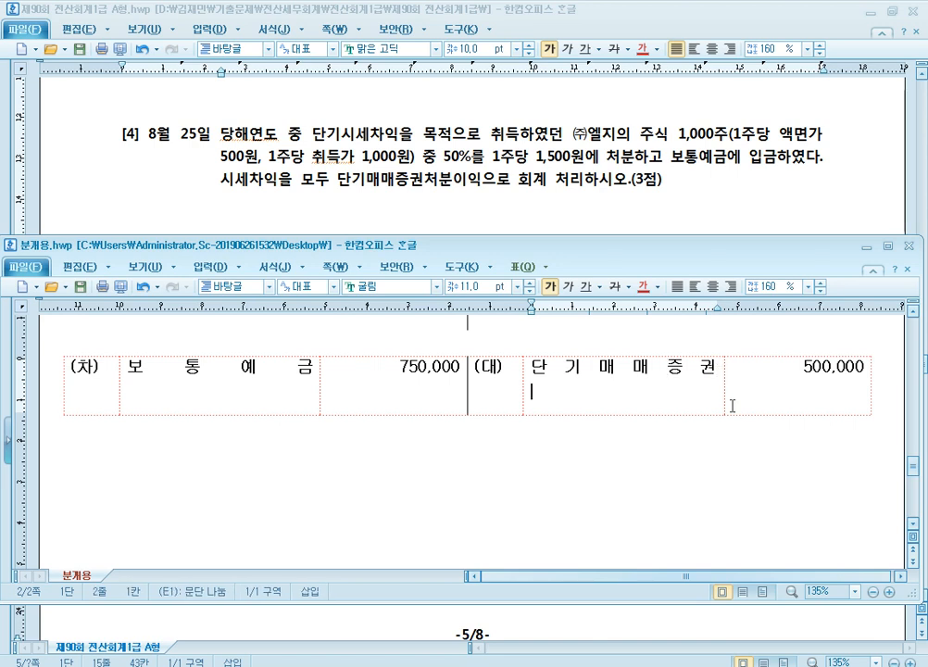
text(단기매매증권ㅊ)
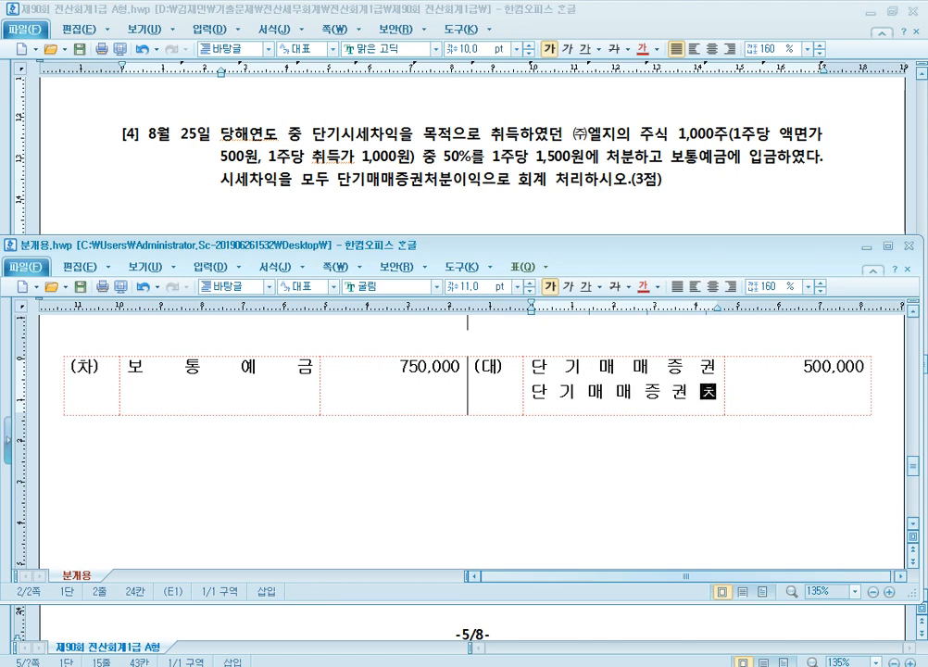
text(처분이익)
click(732, 405)
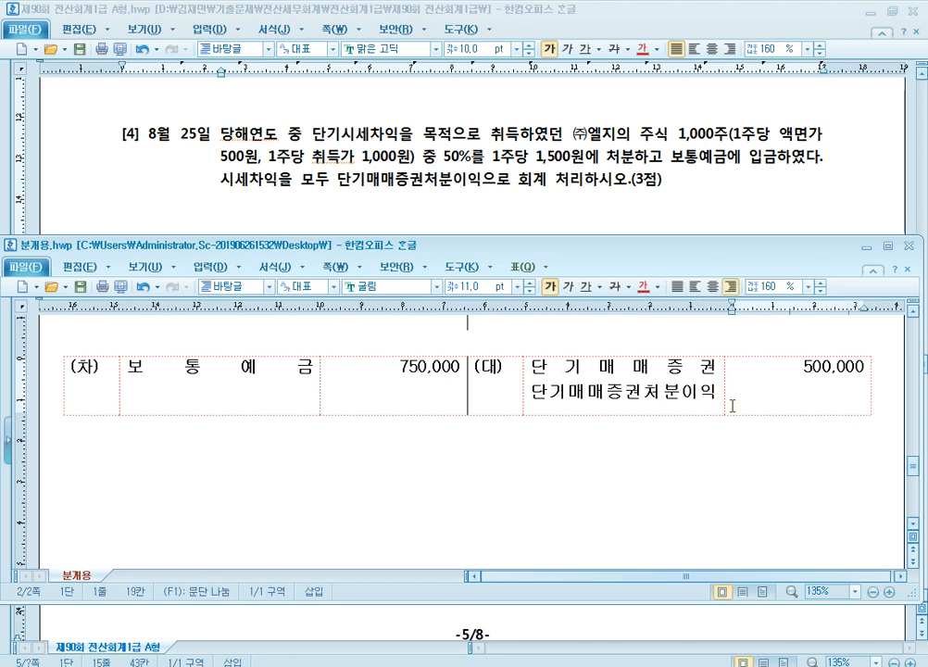
text(250,00)
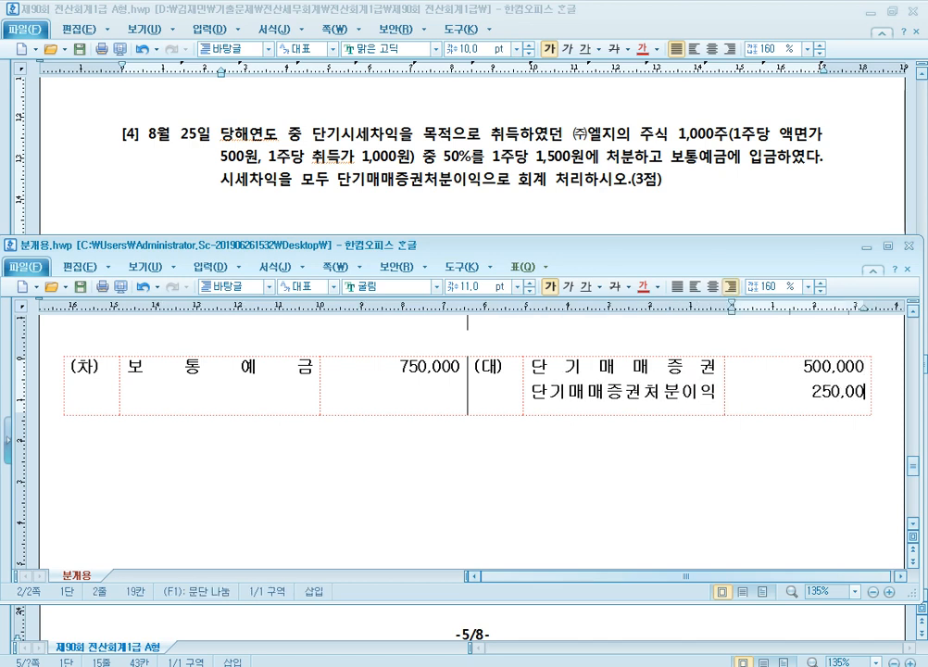
text(0)
Step: Read question [5] in the exam paper on the 10월 19일 cash donation through the 지역주민센터
click(683, 184)
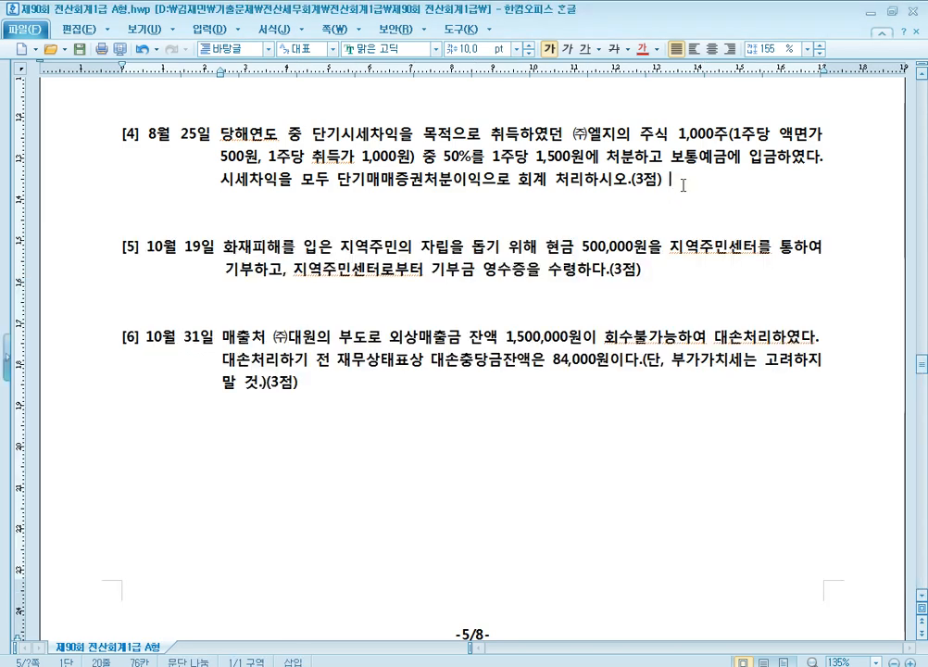
scroll(683, 185, down, 2)
scroll(683, 194, up, 1)
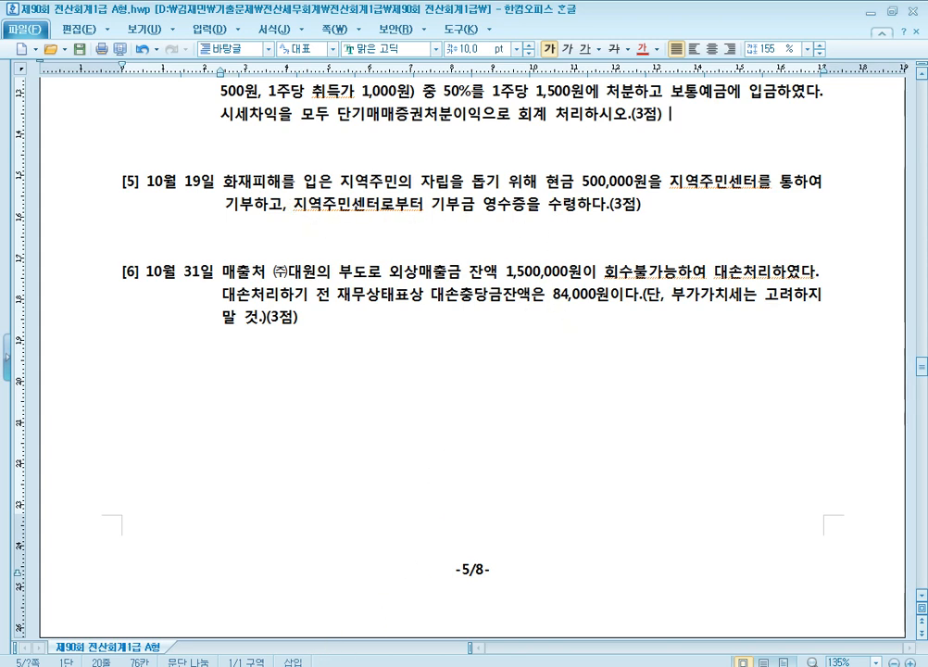
Step: Enter 현금 with 500,000 on the (대) side of the question [5] journal table in 분개용.hwp
mouse_move(352, 621)
click(251, 597)
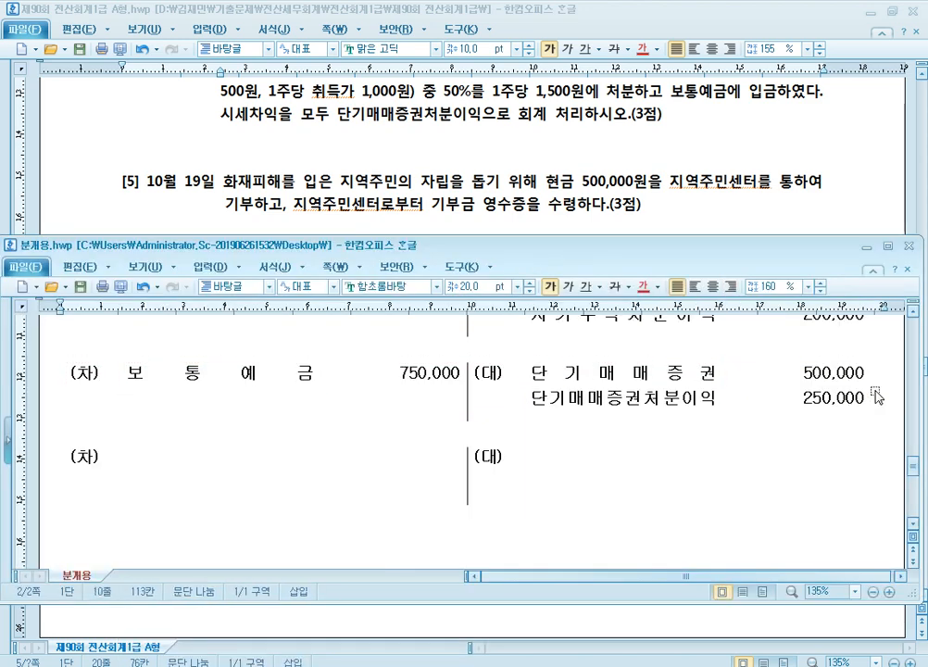
scroll(880, 398, down, 3)
click(566, 360)
scroll(711, 372, up, 1)
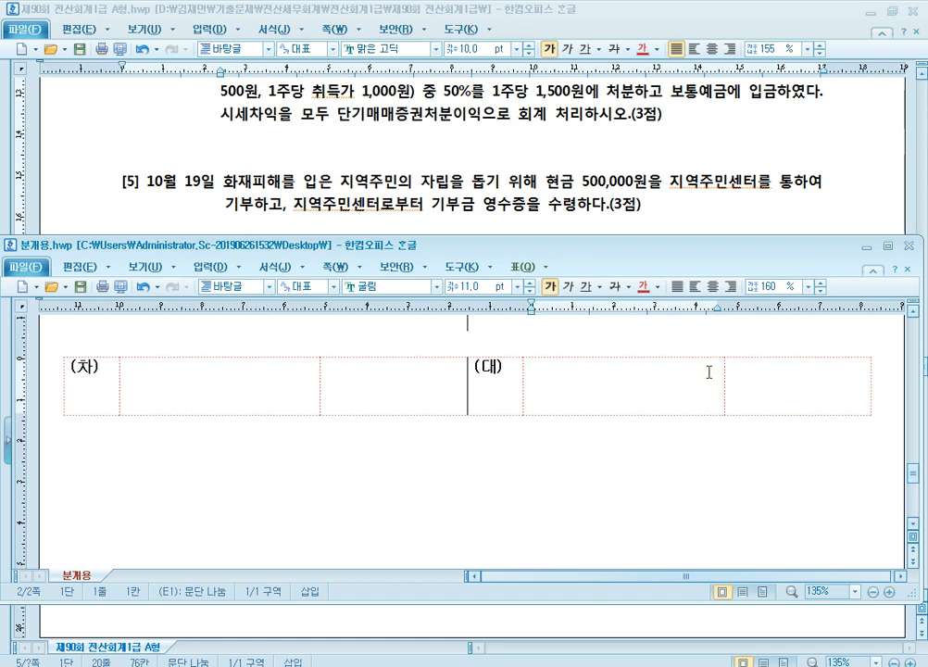
key(ctrl+shift+t)
text(현금)
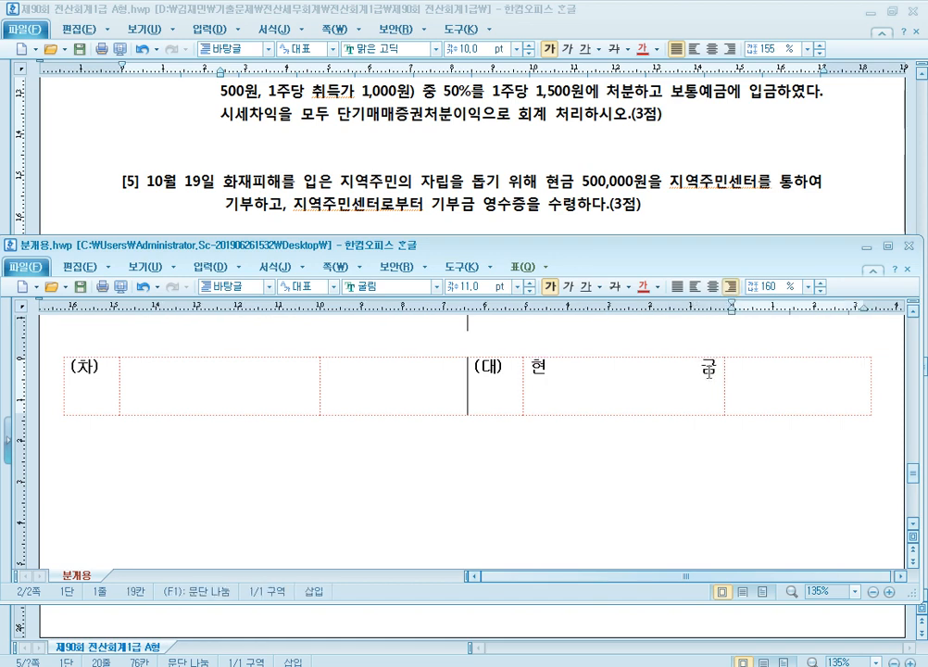
key(Tab)
text(500,000)
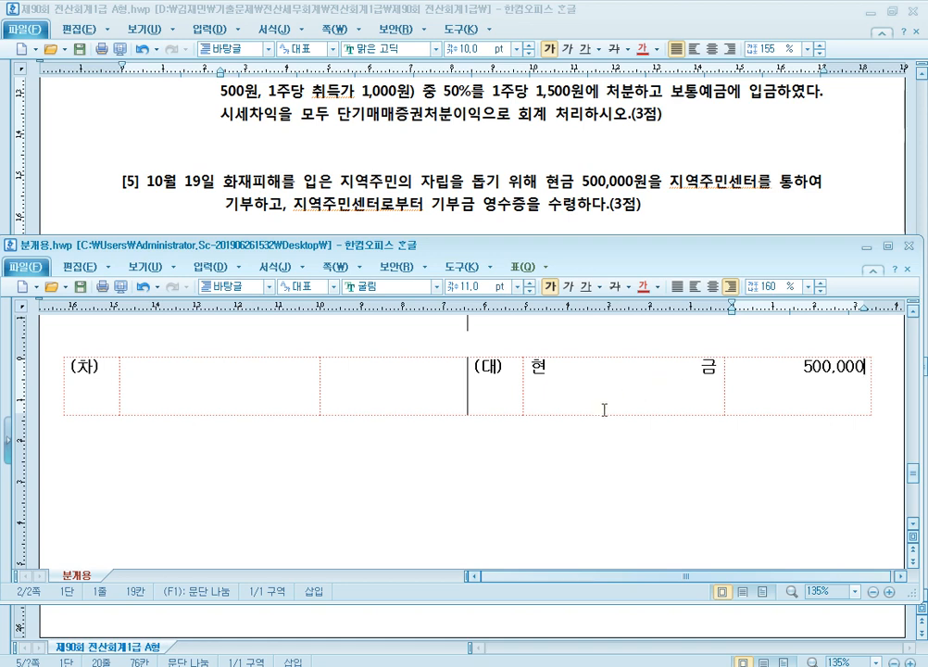
Step: Enter 기부금 with 500,000 on the (차) side of the question [5] table and paste a blank journal table below it
click(235, 393)
text(기부금)
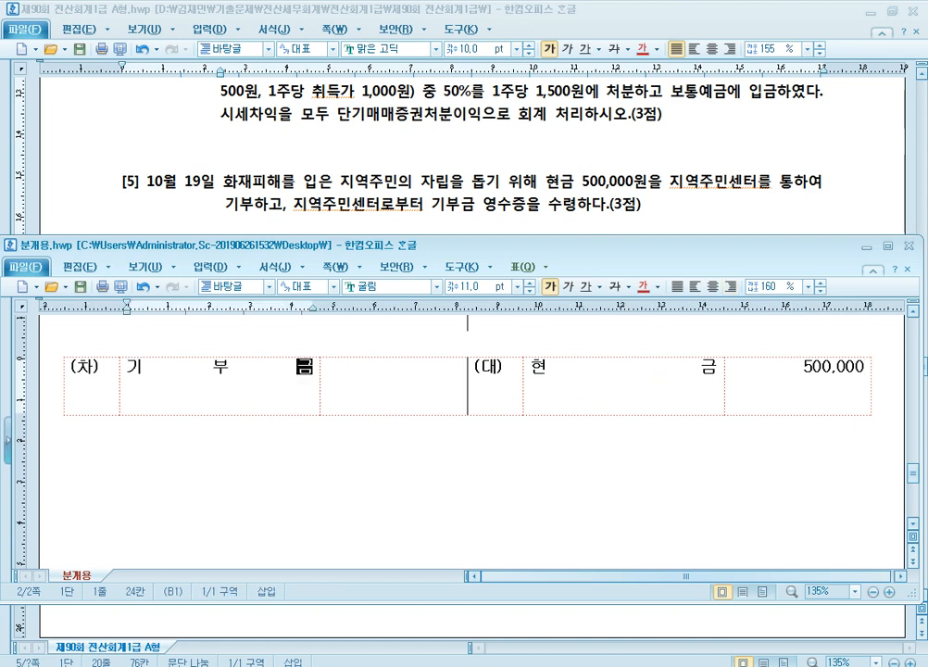
key(Tab)
text(500,000)
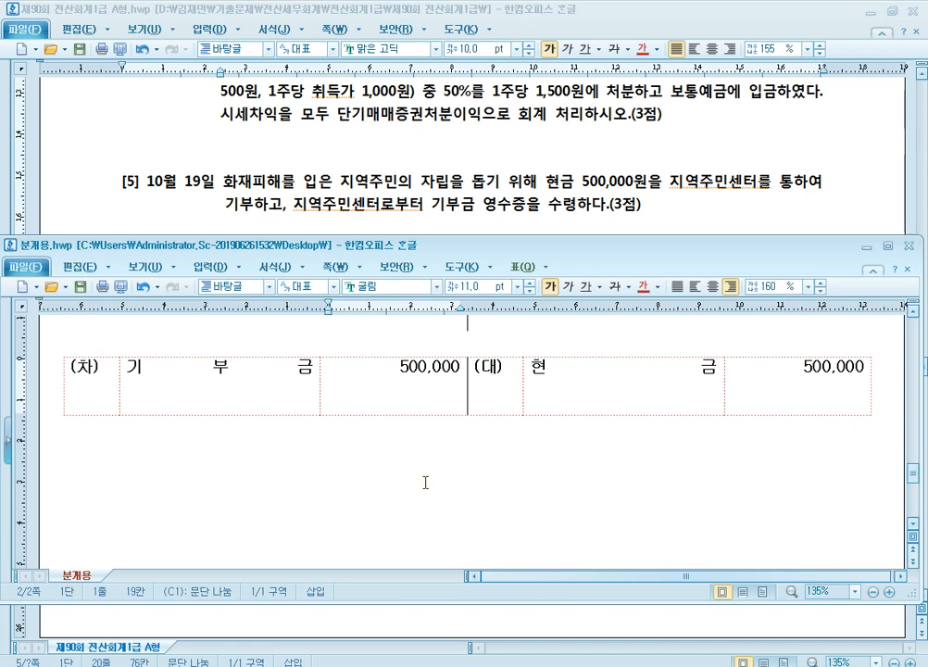
click(503, 461)
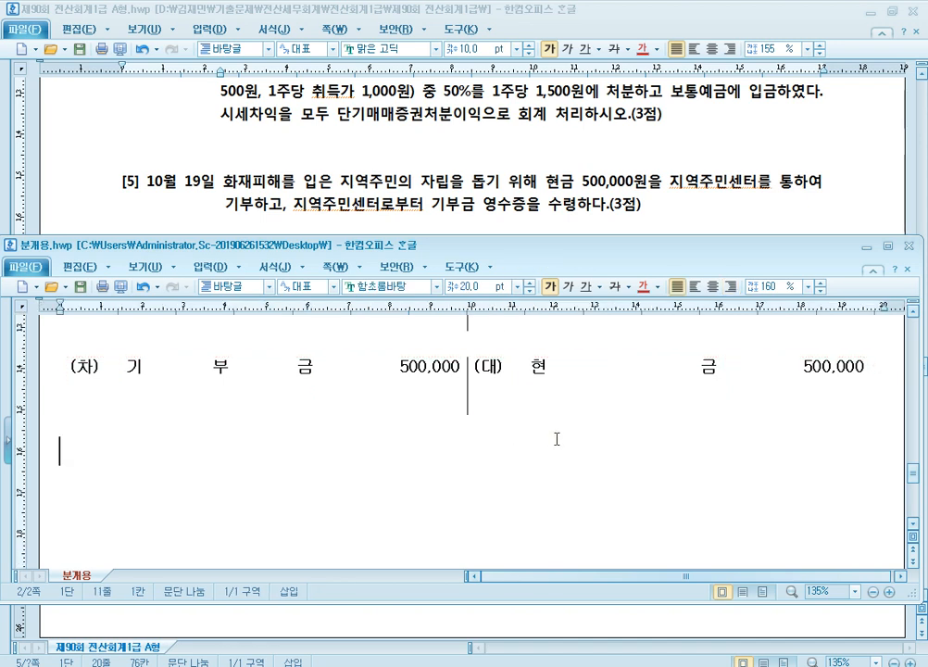
key(ctrl+v)
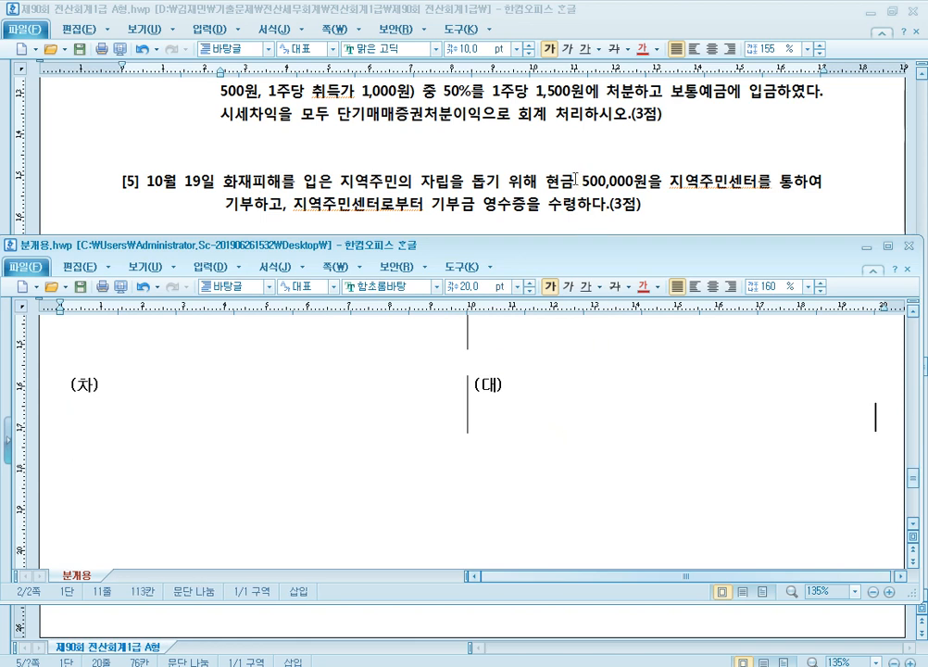
Step: Read question [6] in the exam paper and enter 외상매출금 as the (대) account in the new journal table
click(575, 179)
scroll(390, 288, down, 2)
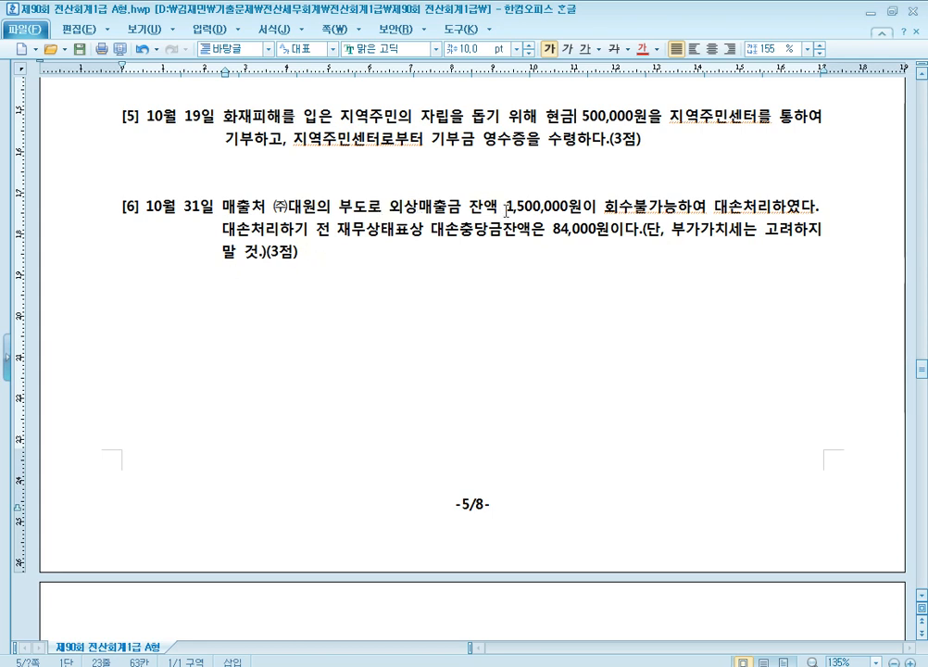
scroll(505, 218, down, 1)
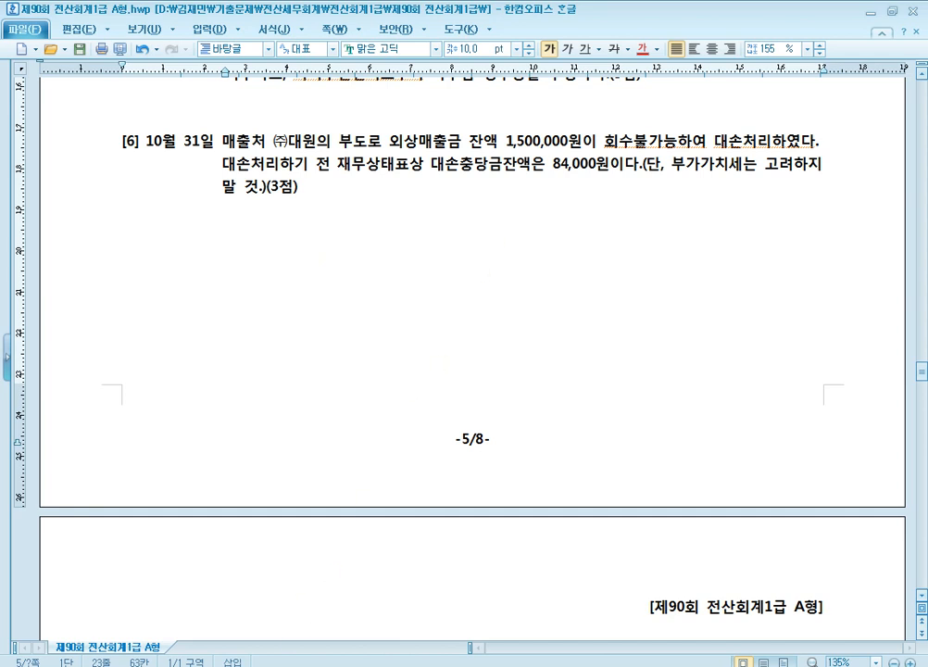
click(260, 605)
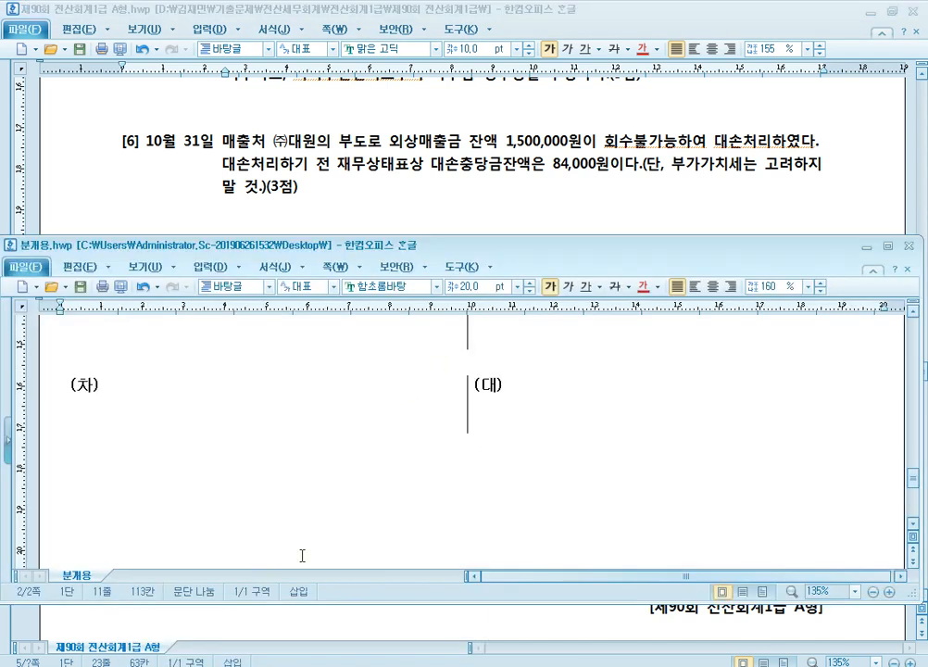
click(600, 405)
scroll(600, 407, up, 1)
scroll(600, 407, down, 1)
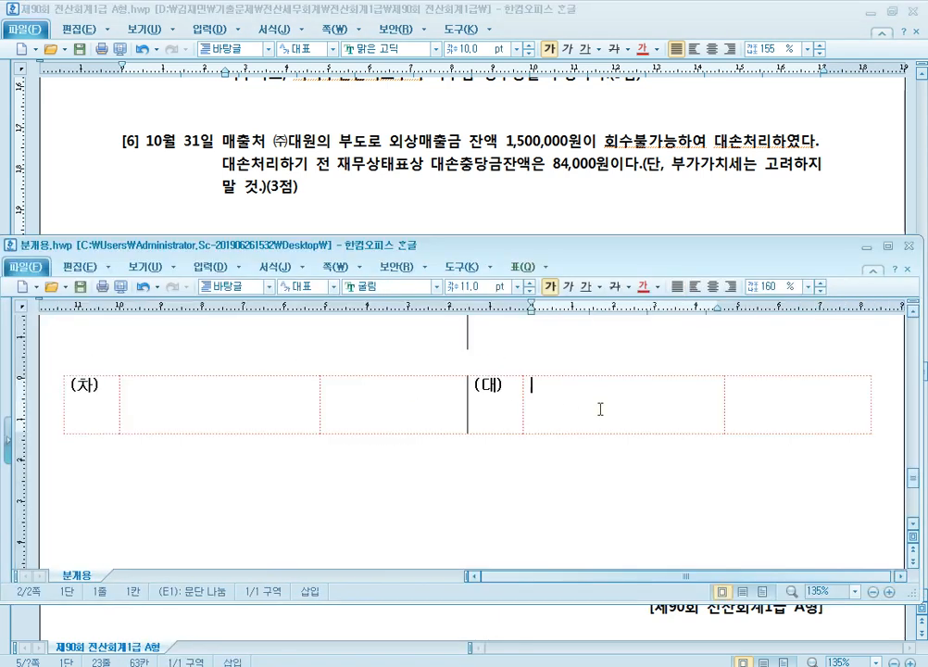
text(외상매출금)
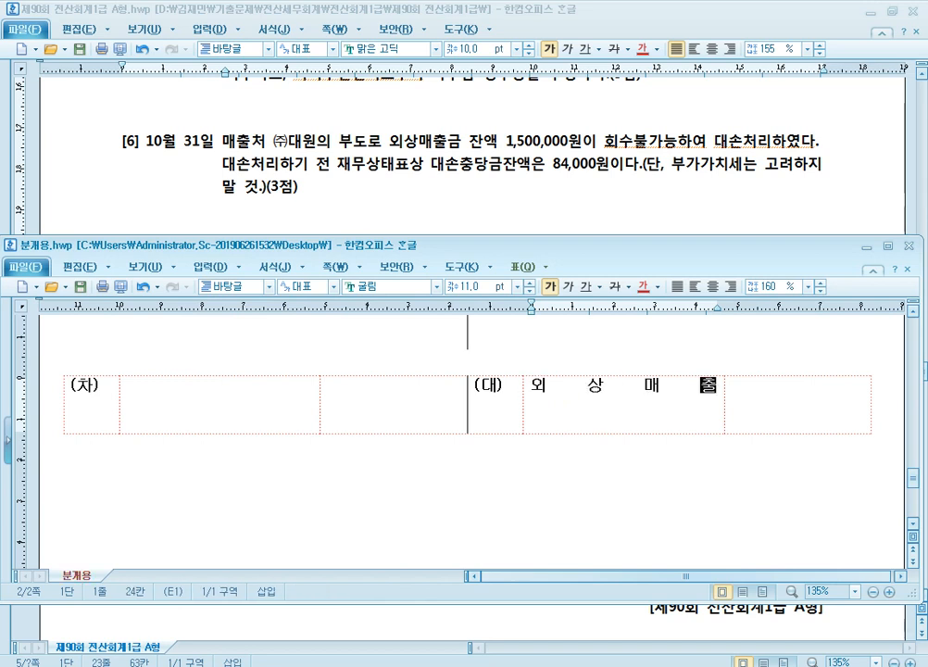
Step: Add the customer (대원) beneath 외상매출금 and enter 1,500,000 as its amount
key(Return)
text(()
text(       대        원       ))
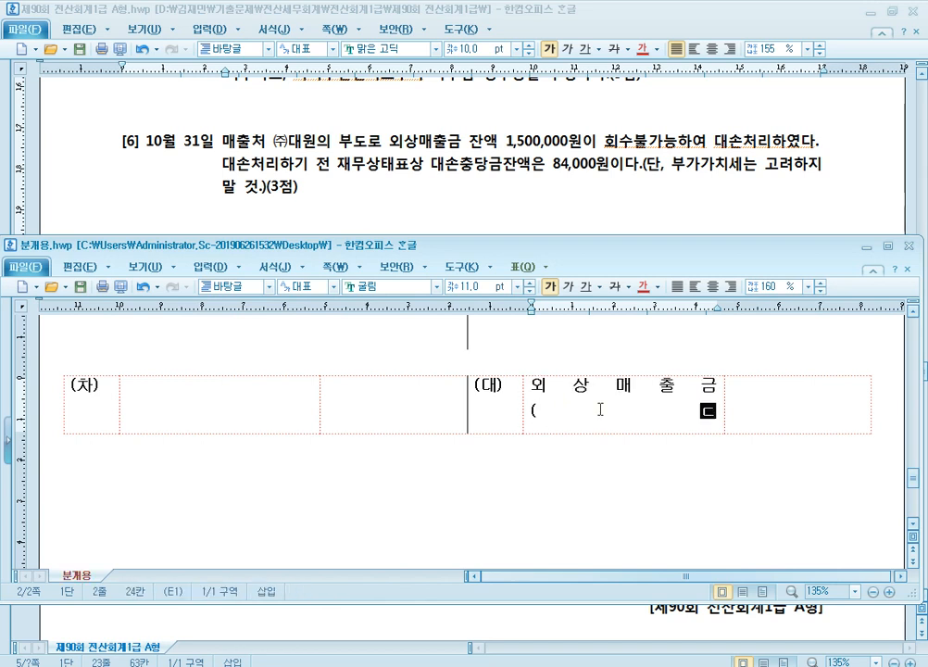
key(Tab)
text(1,500,000)
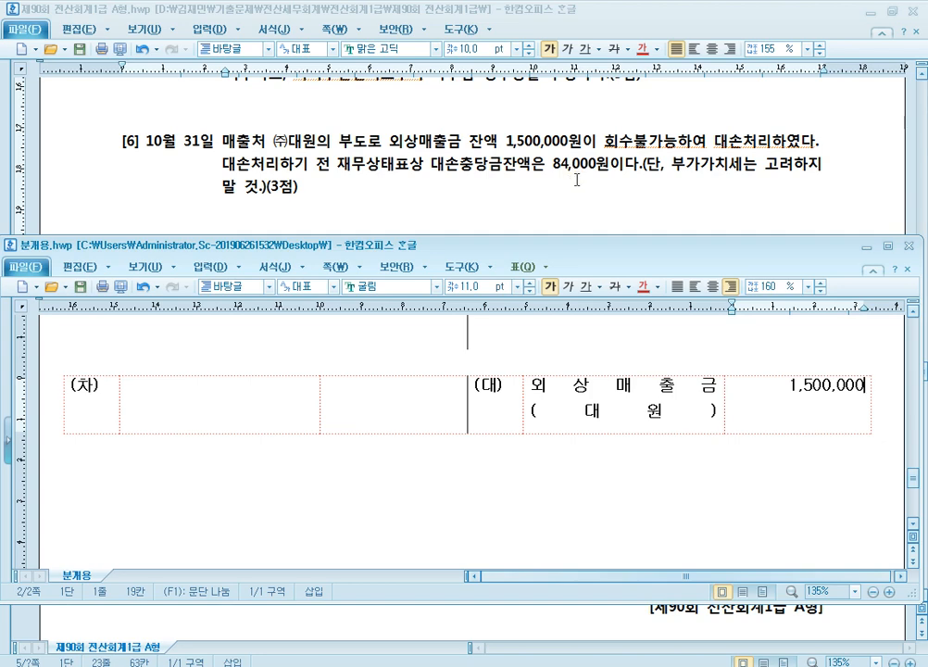
Step: Switch to KcLep and display the 합계잔액시산표 for the period to 10월 31일
key(alt+Tab)
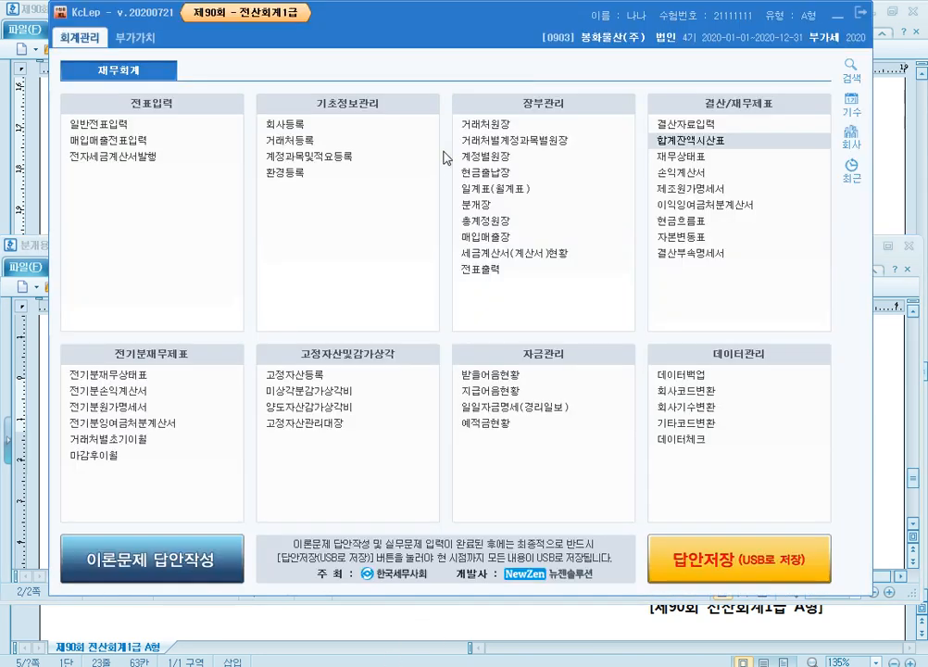
click(709, 138)
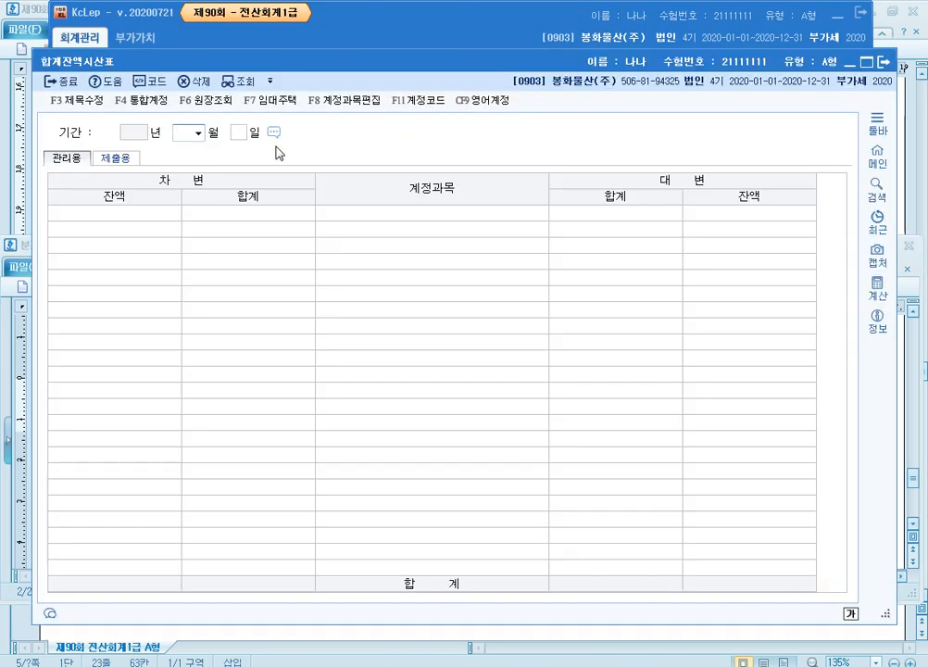
text(10)
key(Return)
text(31)
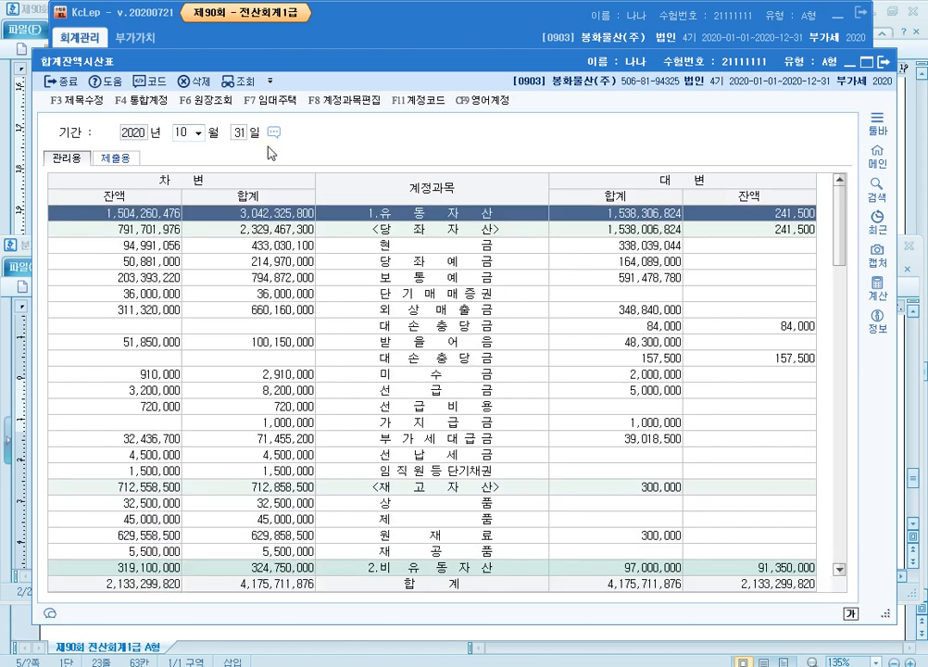
Step: Examine the 대손충당금 credit balance beneath 외상매출금, outline it with a blue rectangle, and close the trial balance
click(448, 308)
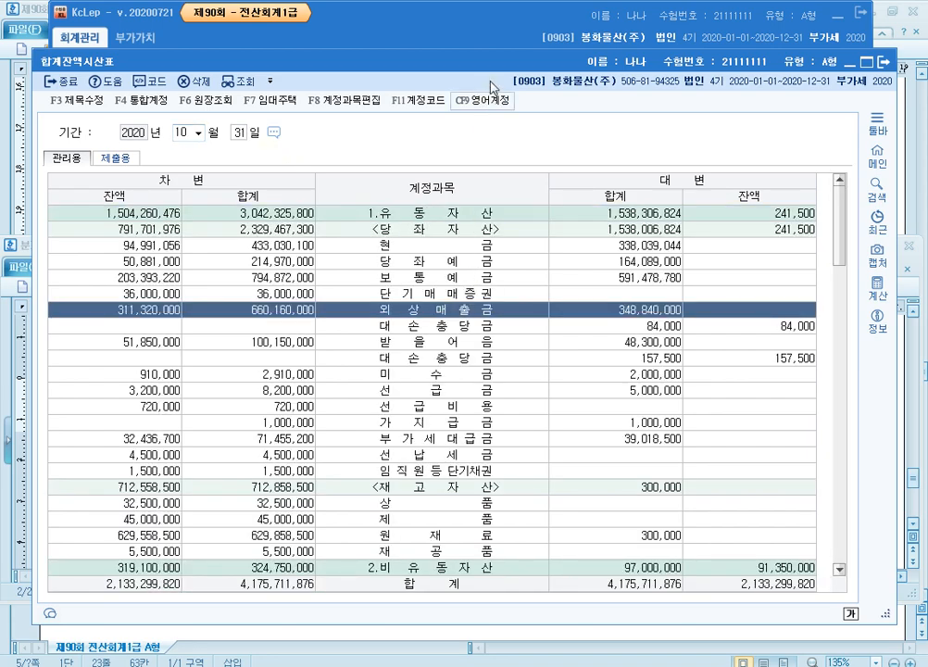
drag(495, 69, 495, 23)
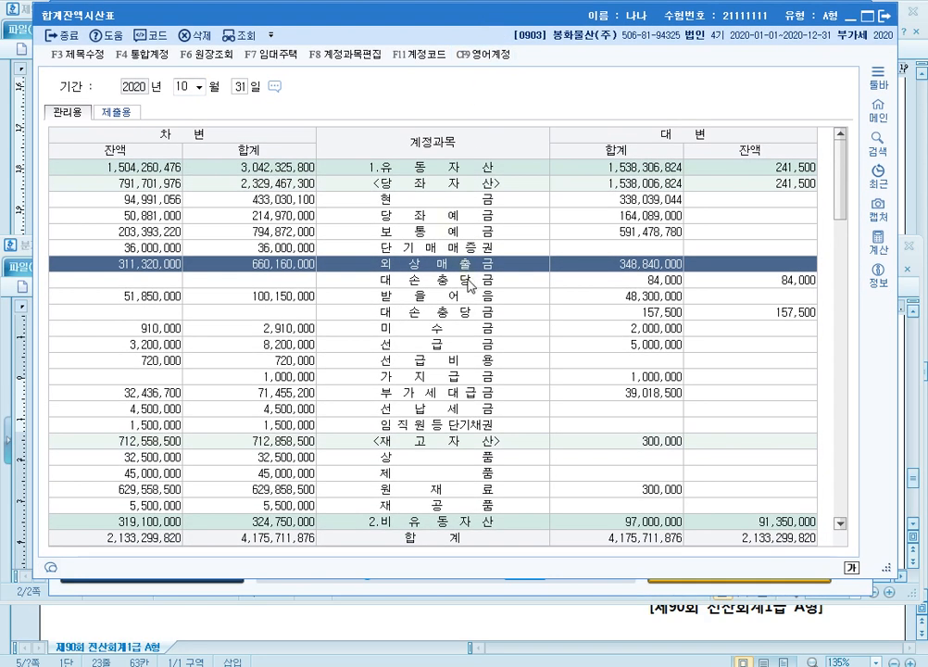
click(468, 278)
key(F12)
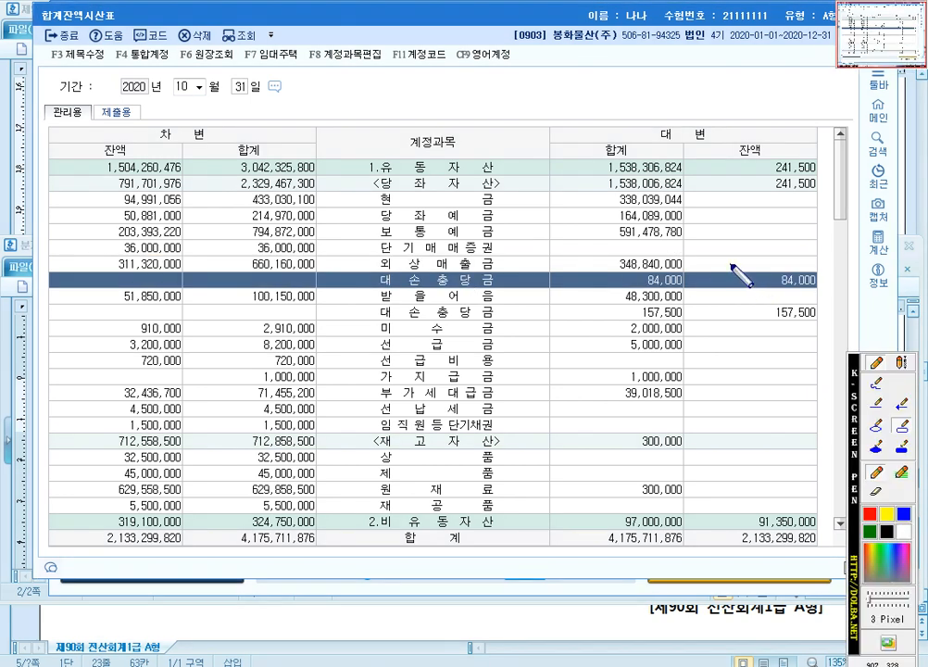
drag(731, 265, 828, 293)
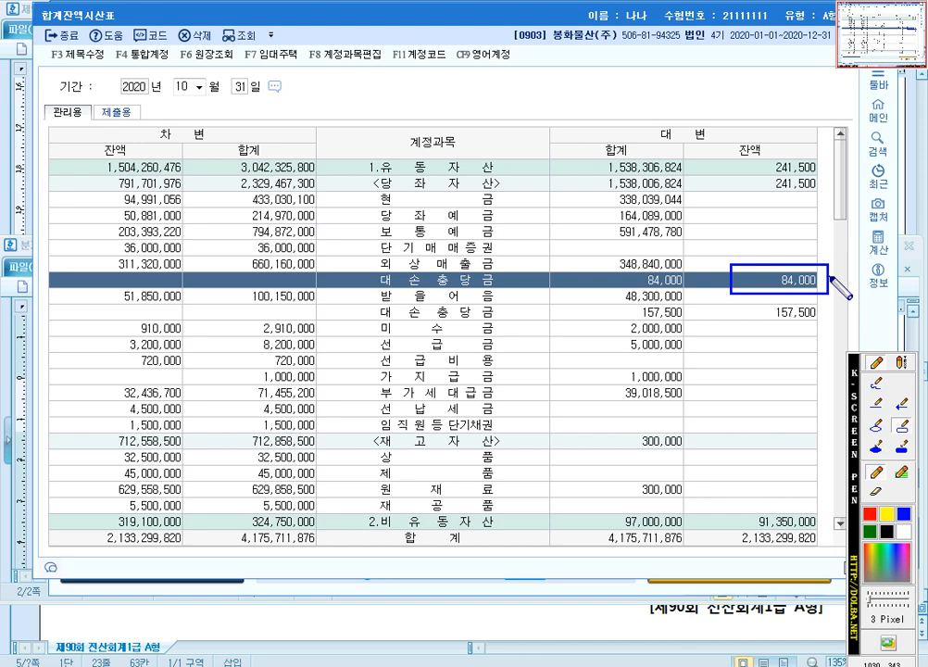
key(Escape)
key(Escape)
key(Escape)
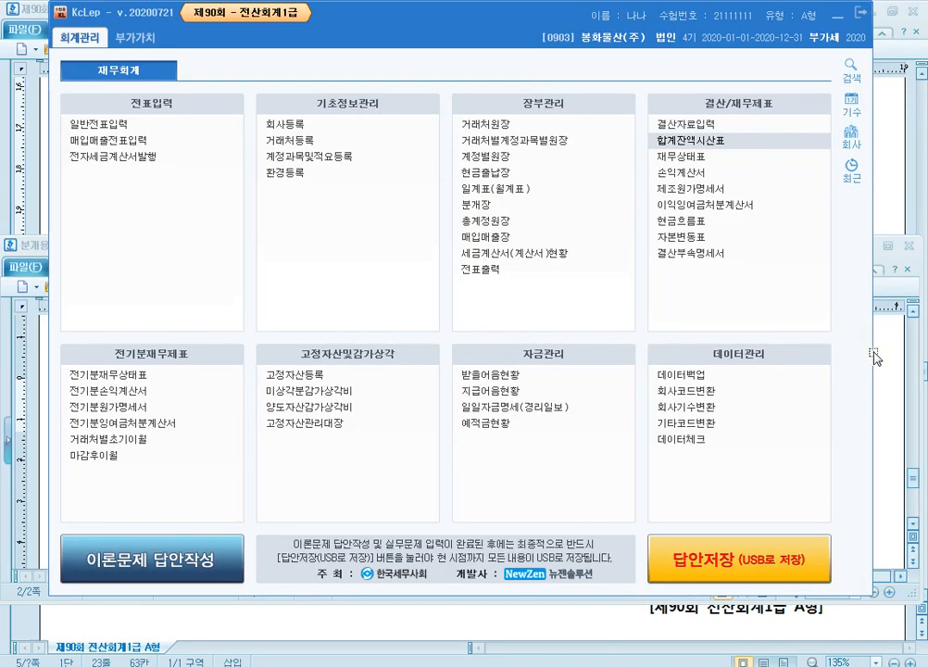
Step: Return to 분개용.hwp and enter 대손충당금 (109) with 84,000 on the (차) side of the question [6] table
click(893, 397)
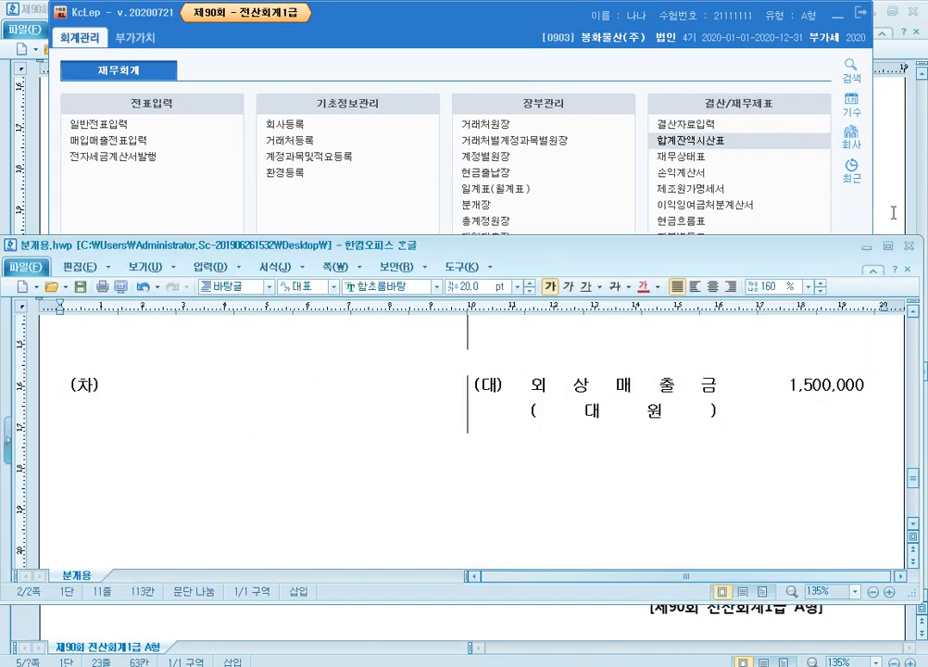
click(895, 209)
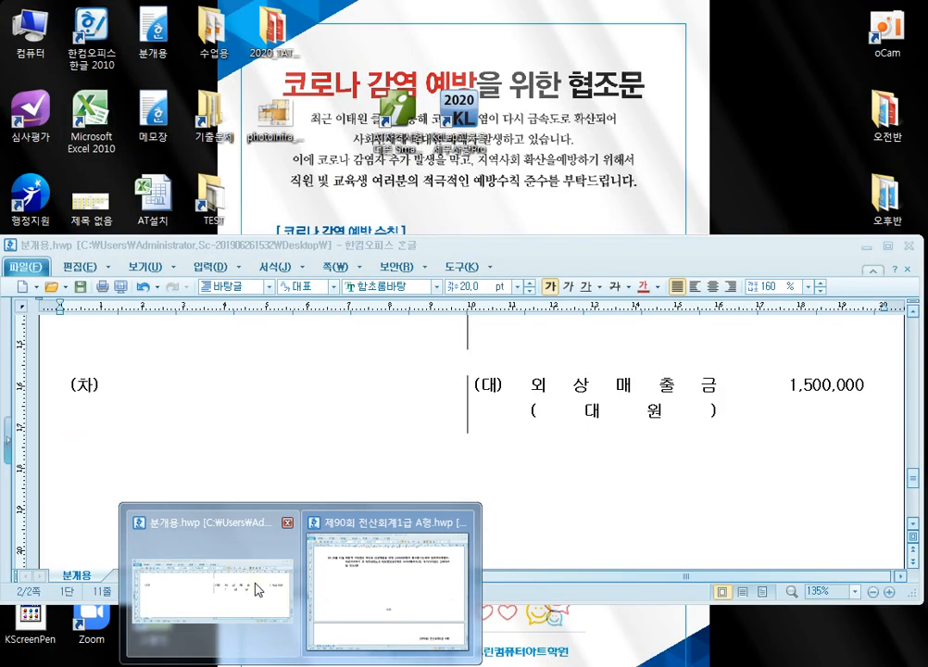
click(265, 586)
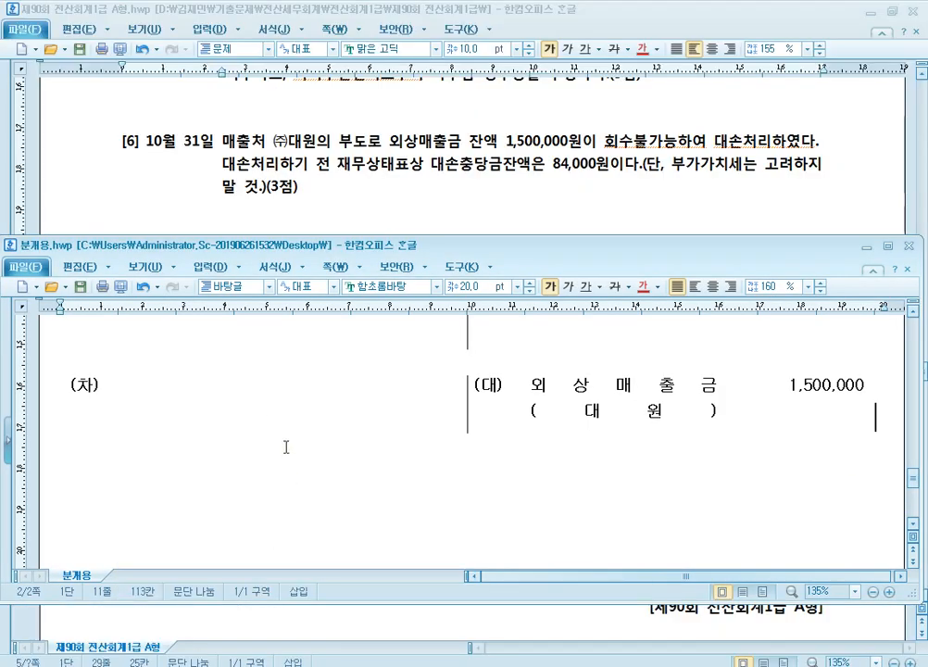
click(231, 395)
text(대소충당금)
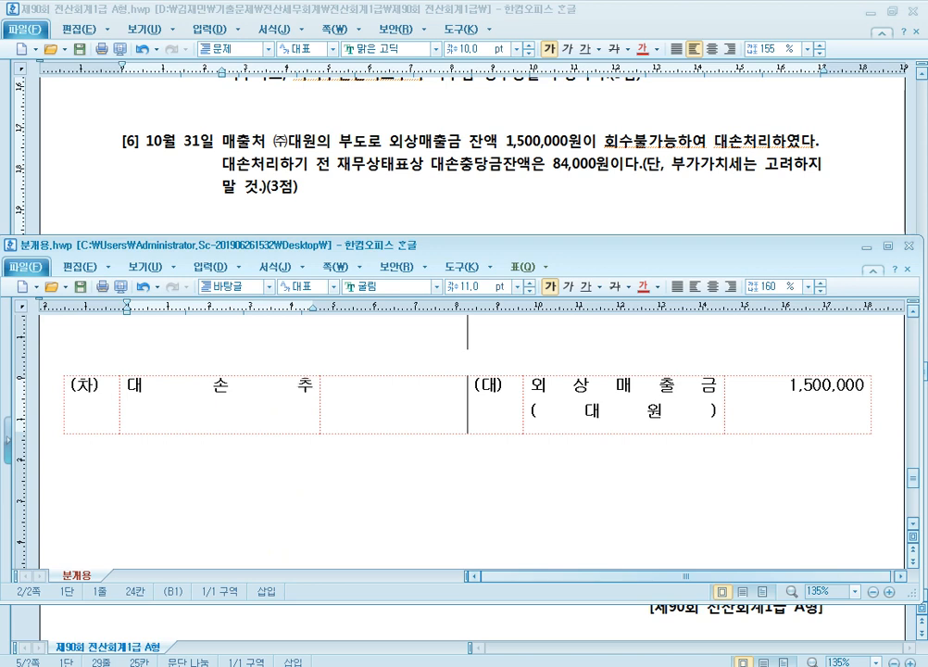
key(Return)
text((109))
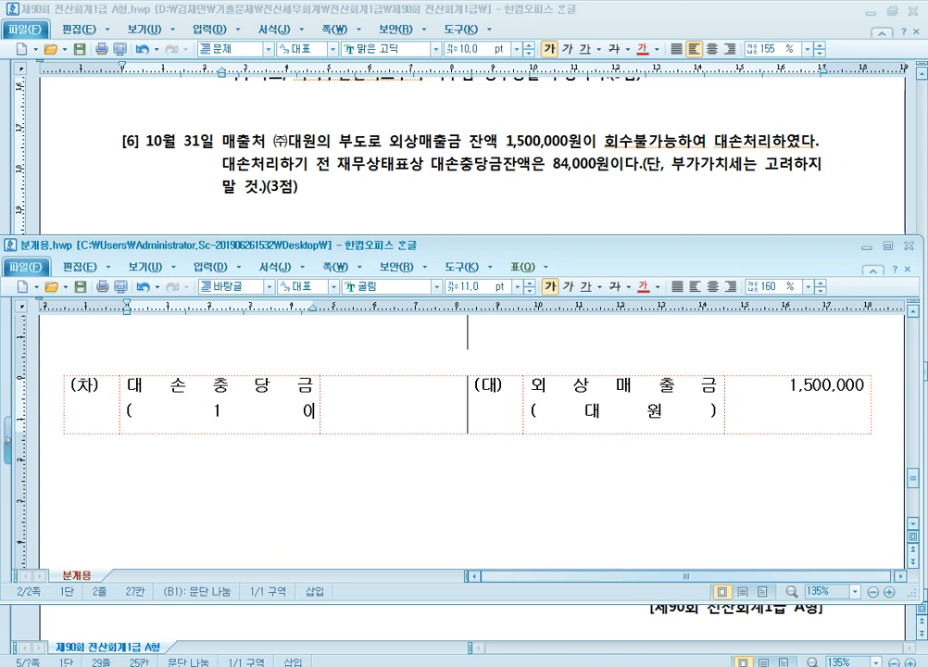
key(Tab)
text(84,000)
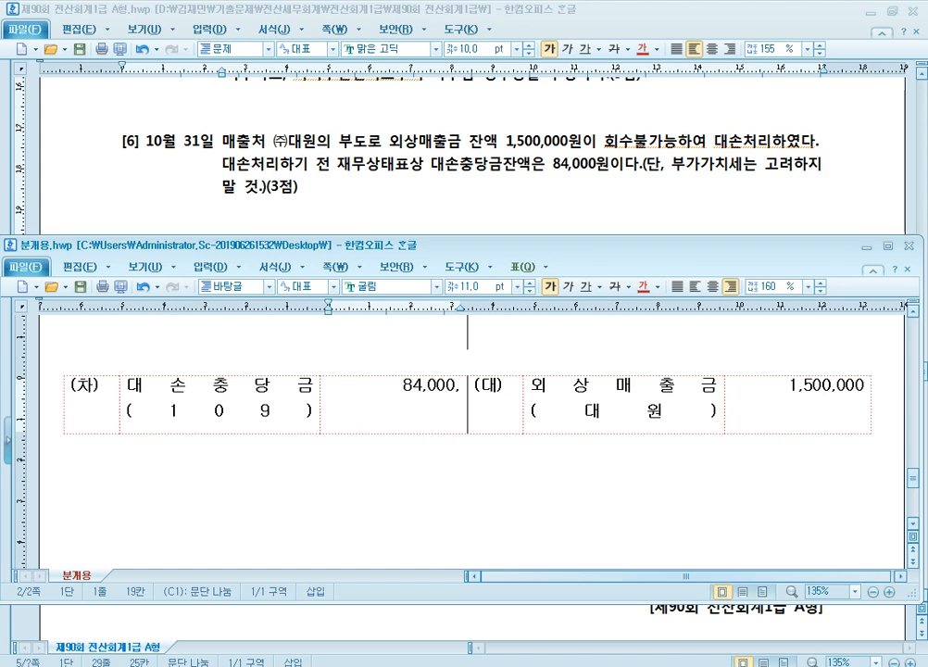
Step: Add 대손상각비 with 1,416,000 as the second (차) entry of the question [6] journal table
key(Return)
key(Return)
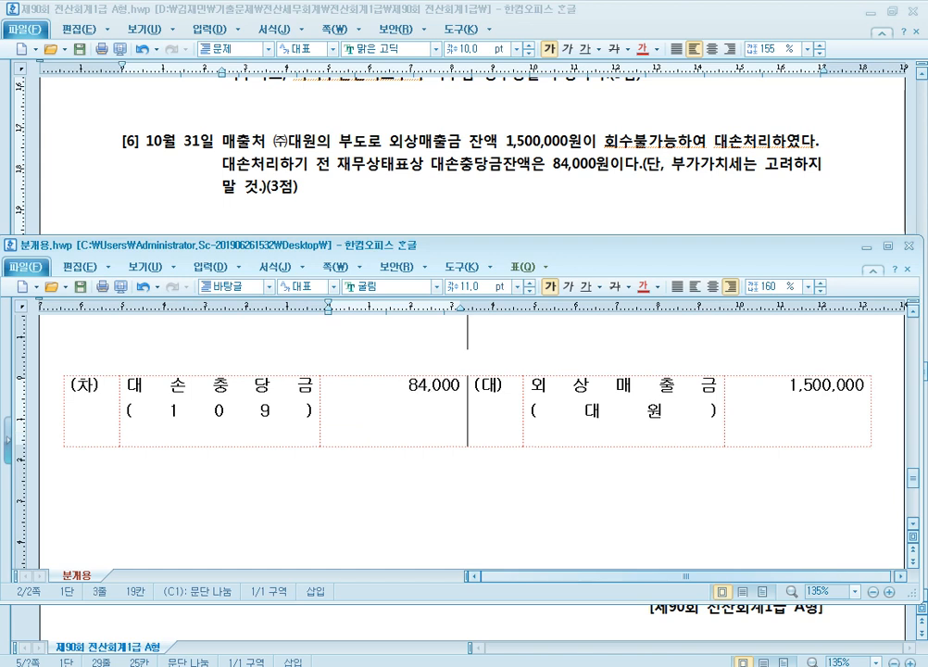
text(1,416,000)
click(313, 410)
key(Return)
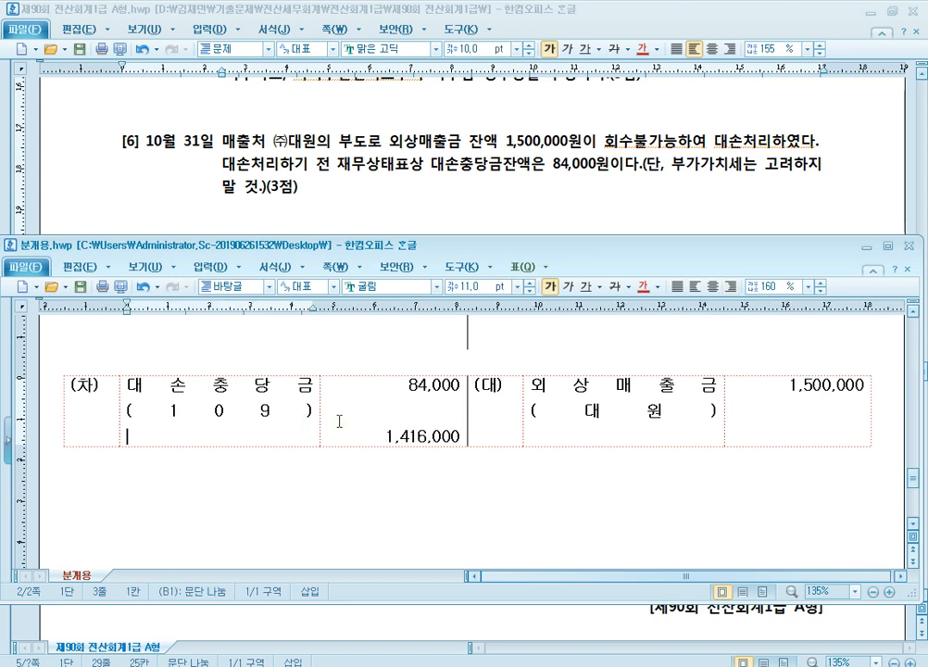
text(대손상ㄱ)
text(각비)
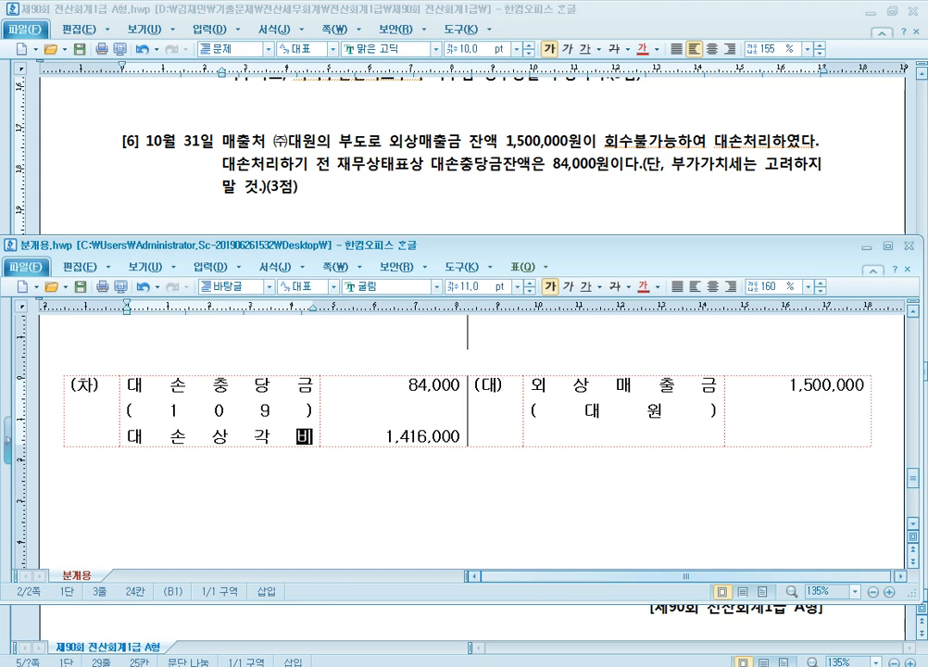
click(634, 386)
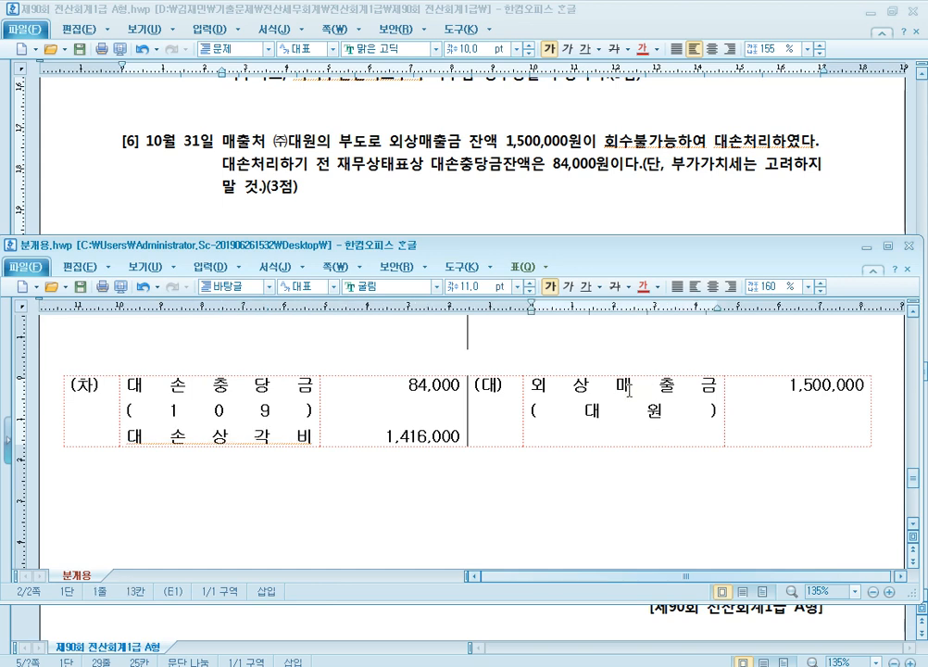
click(261, 442)
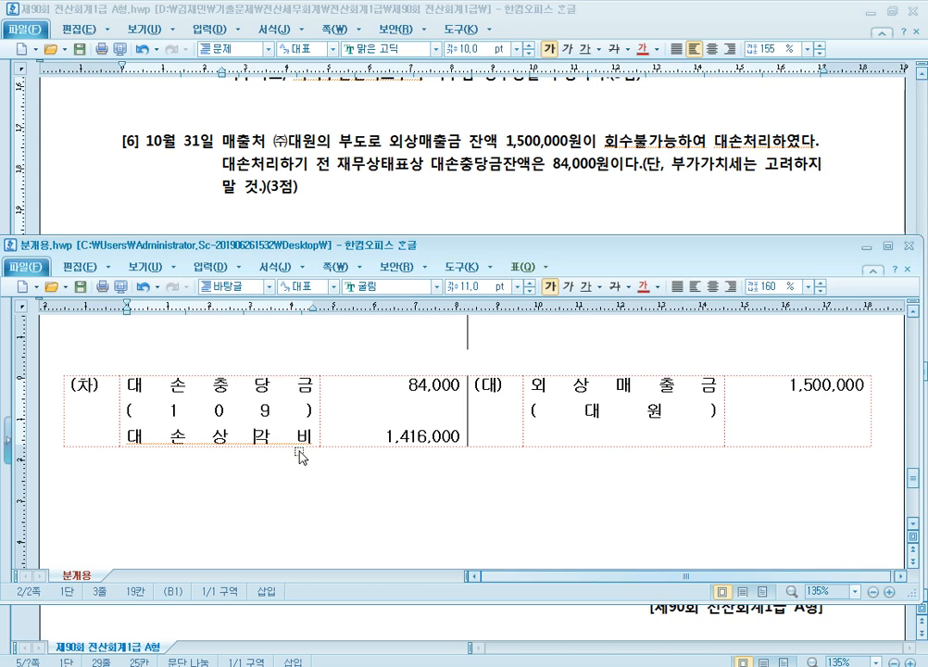
Step: Paste another blank (차)/(대) journal table below the question [6] entry
click(892, 432)
key(ctrl+v)
scroll(858, 501, down, 1)
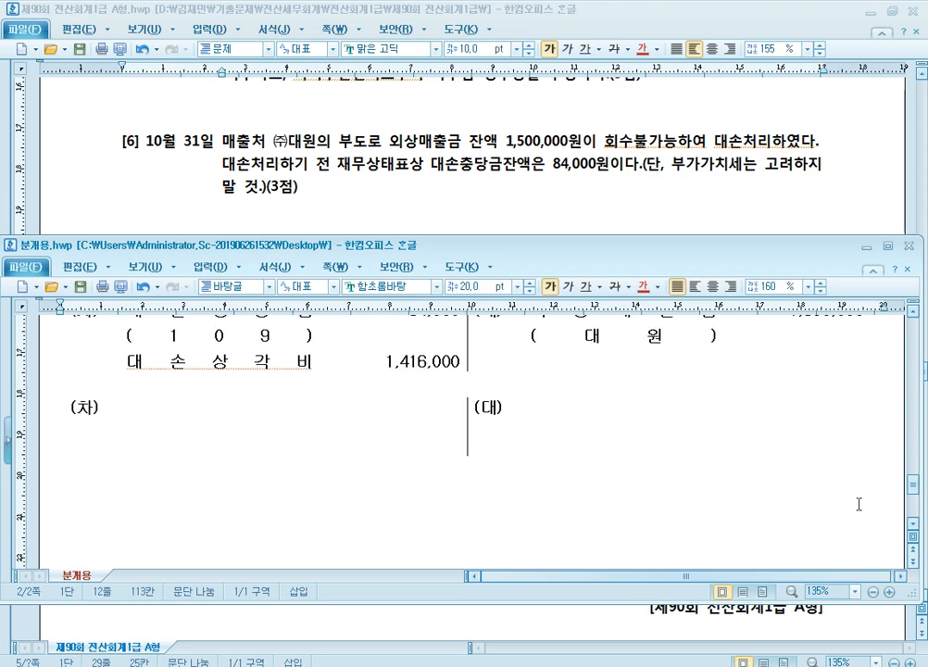
Step: Maximize the 분개용.hwp window and insert blank lines below the empty journal table to move the 액면가 note down
scroll(597, 371, up, 1)
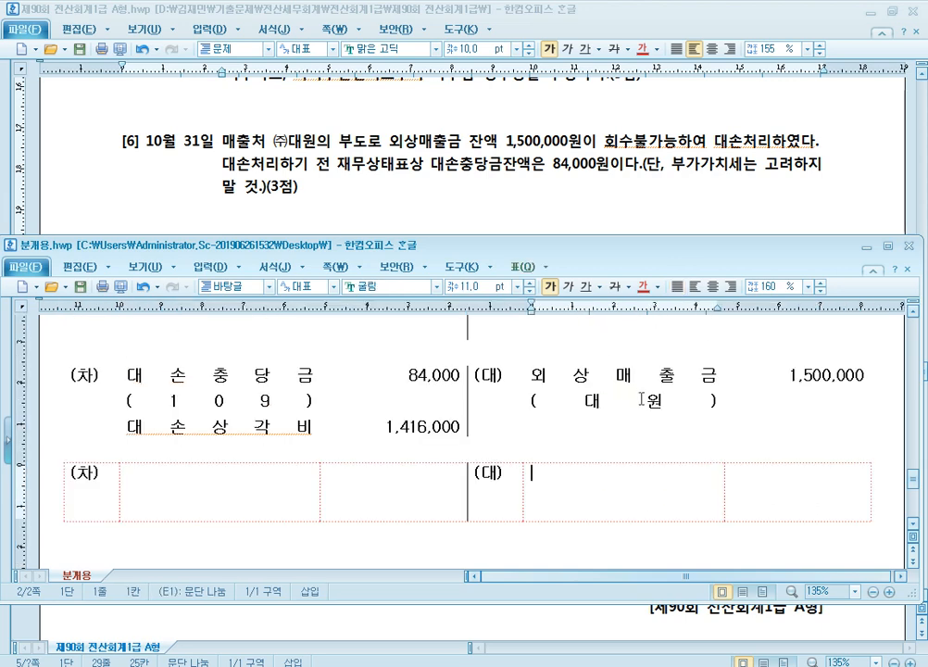
click(889, 246)
click(527, 375)
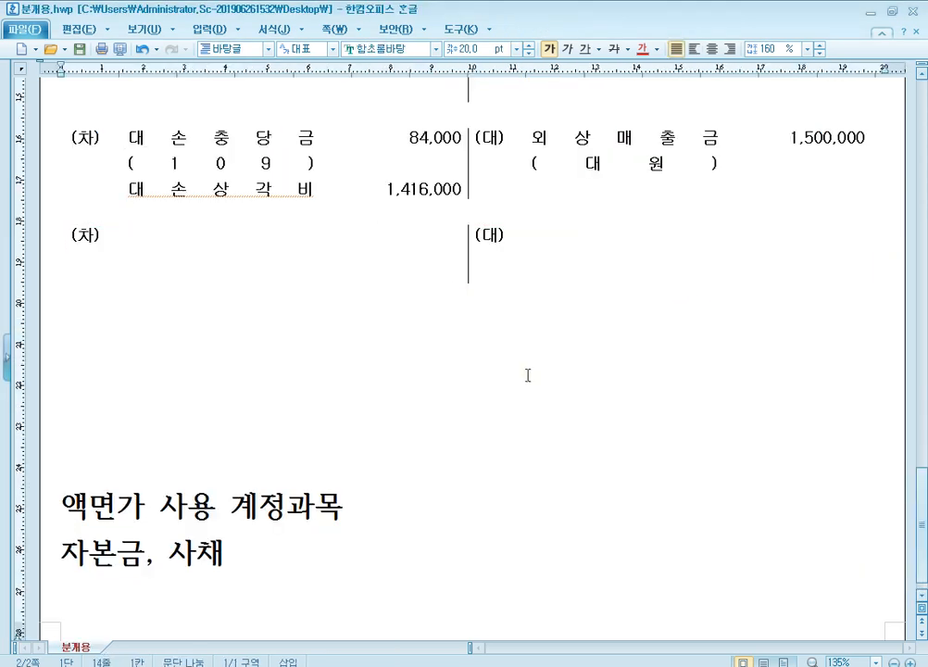
key(Return)
key(Return)
key(Return)
Step: Enter 미수금 (대원) with 1,500,000 on the (대) side of the blank comparison table
click(579, 239)
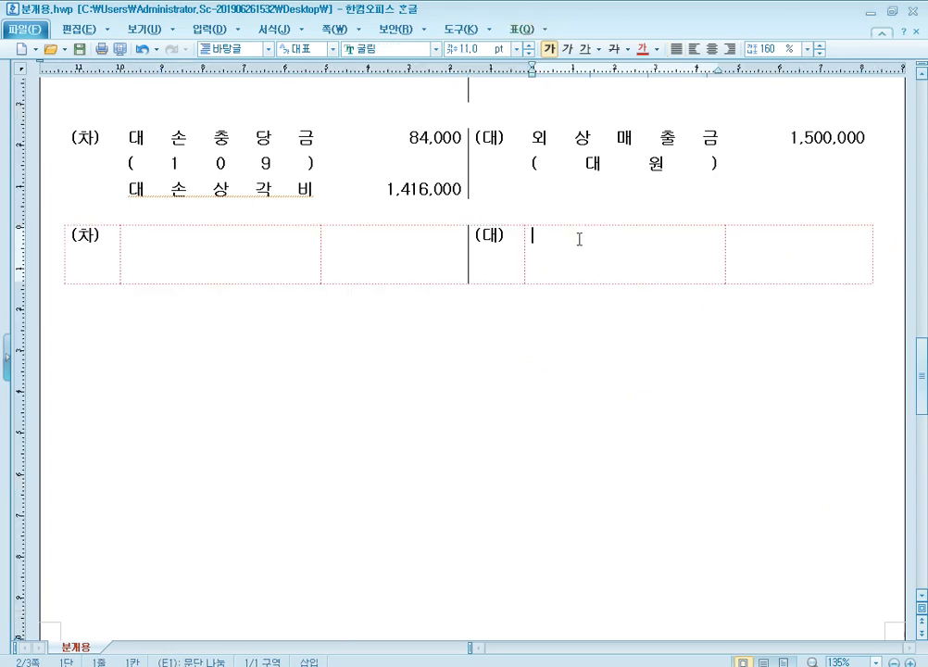
text(미수금)
key(Return)
text((     대    원)
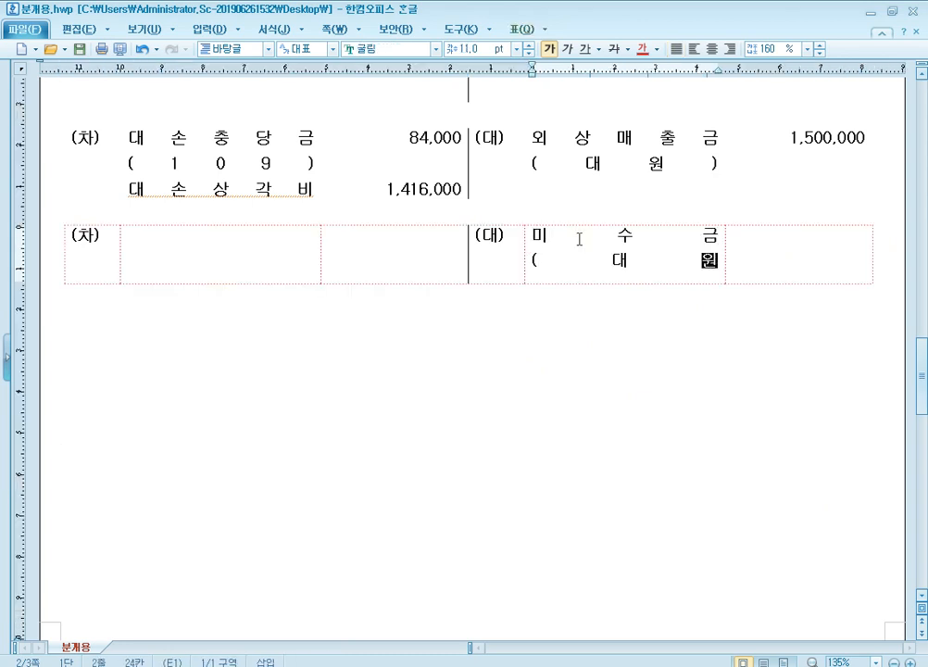
text(     )1,500,000)
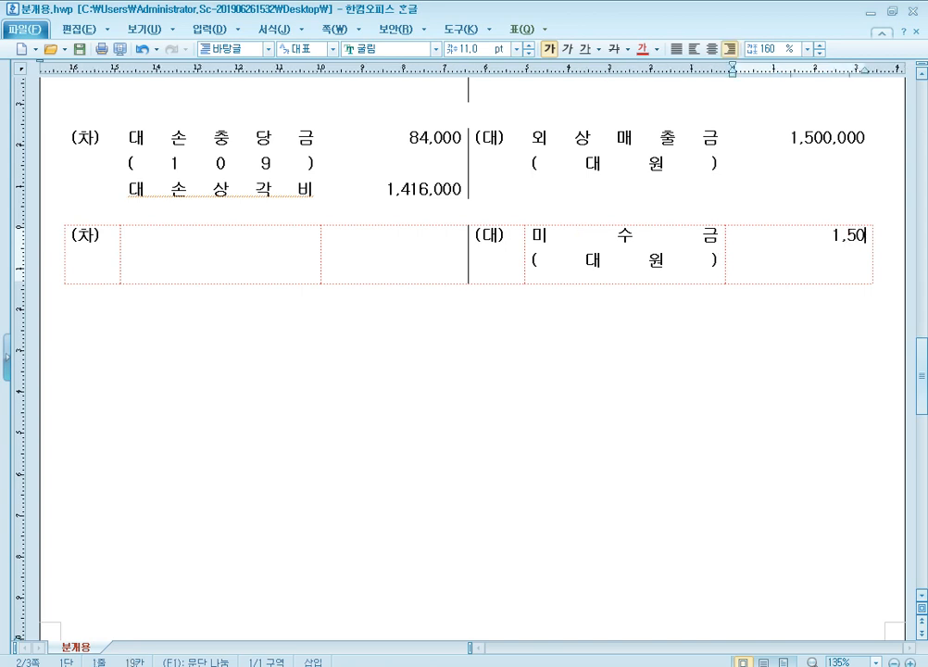
Step: Enter 대손충당금 (121) on the (차) side of the 미수금 journal table
click(301, 253)
text(대손추ㅇㄷ)
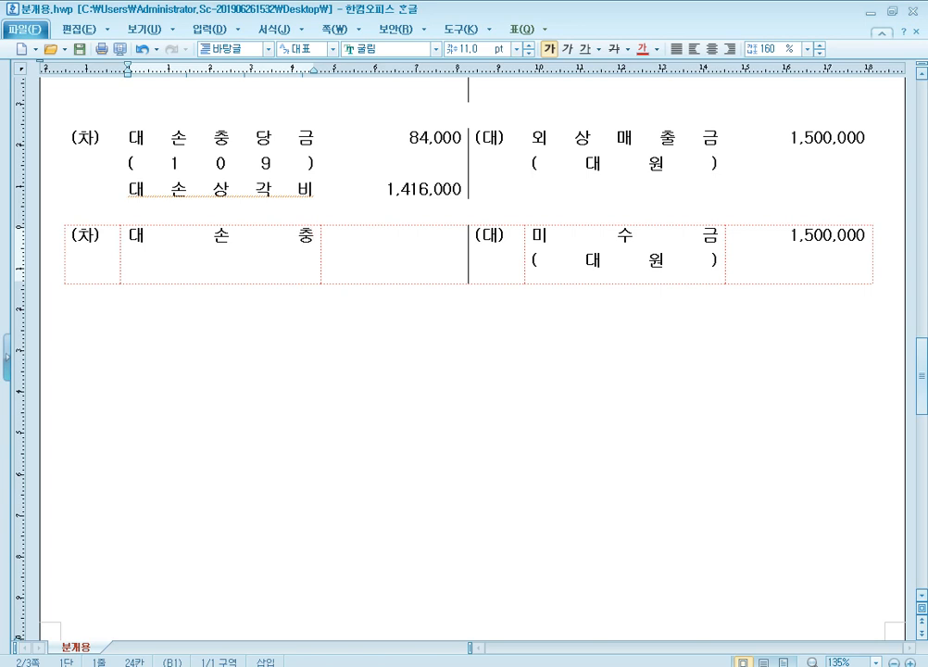
text(ㅏㅇㄱㅡㅁ)
key(Return)
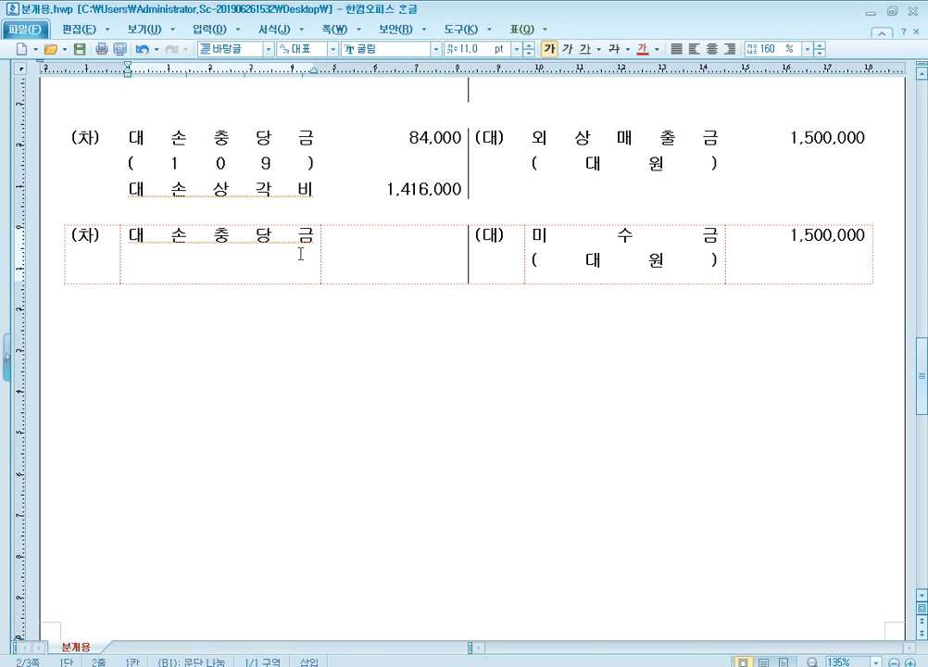
text((121))
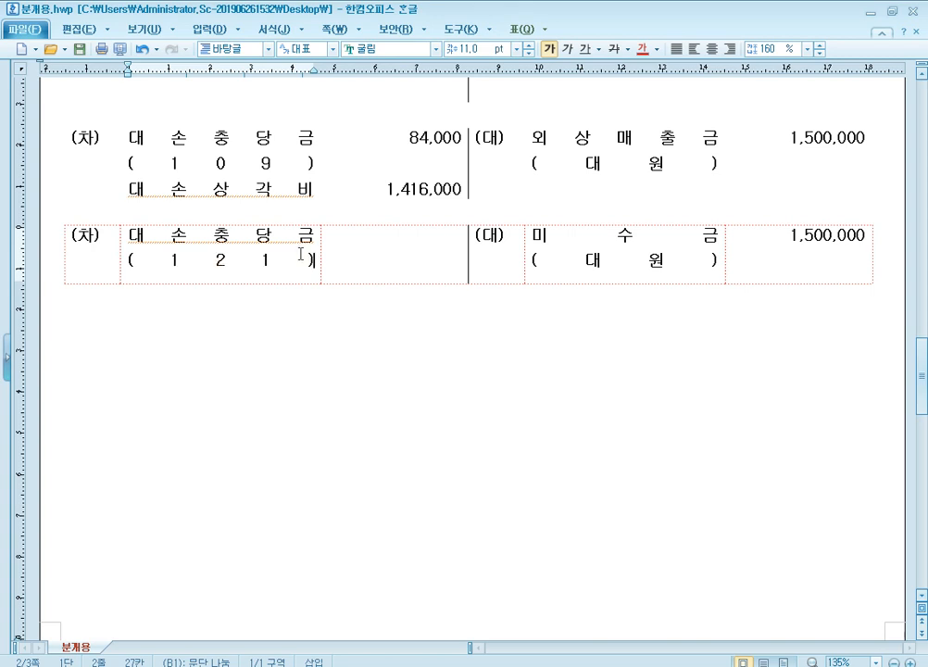
Step: Add 기타의대손상각비 as the second (차) account of the 미수금 journal table
key(Return)
text(기타의)
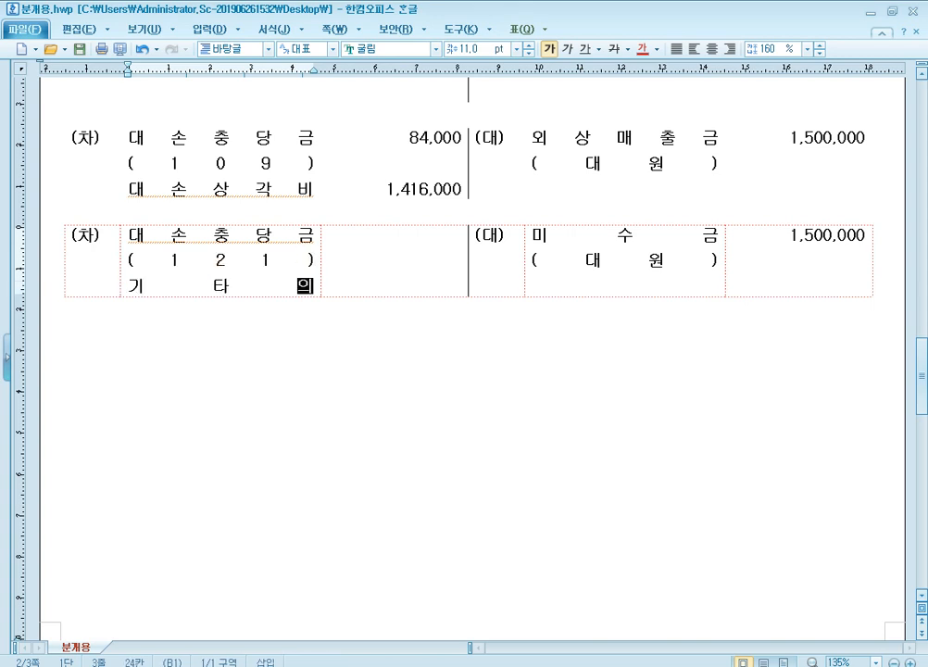
text(대손상ㄱ각비)
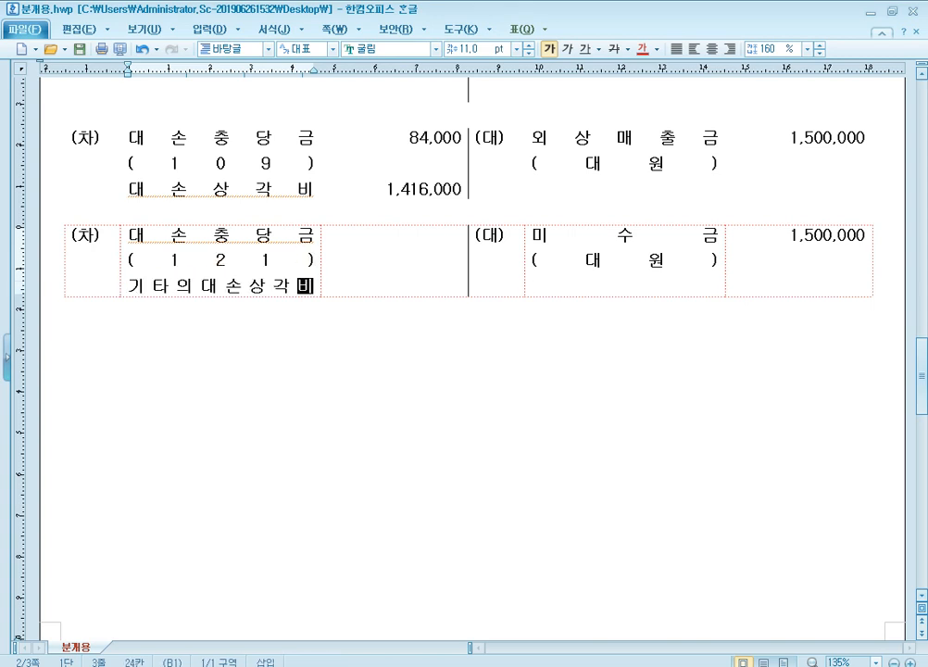
key(Tab)
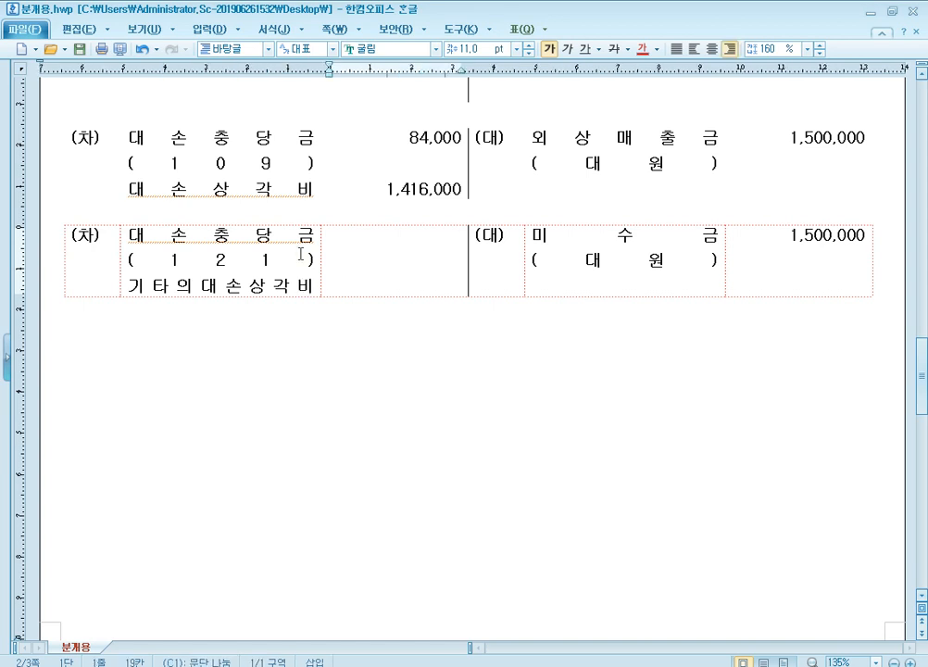
Step: Compare the allowance codes and bad-debt expense accounts of the 외상매출금 entry with those of the 미수금 entry
click(251, 256)
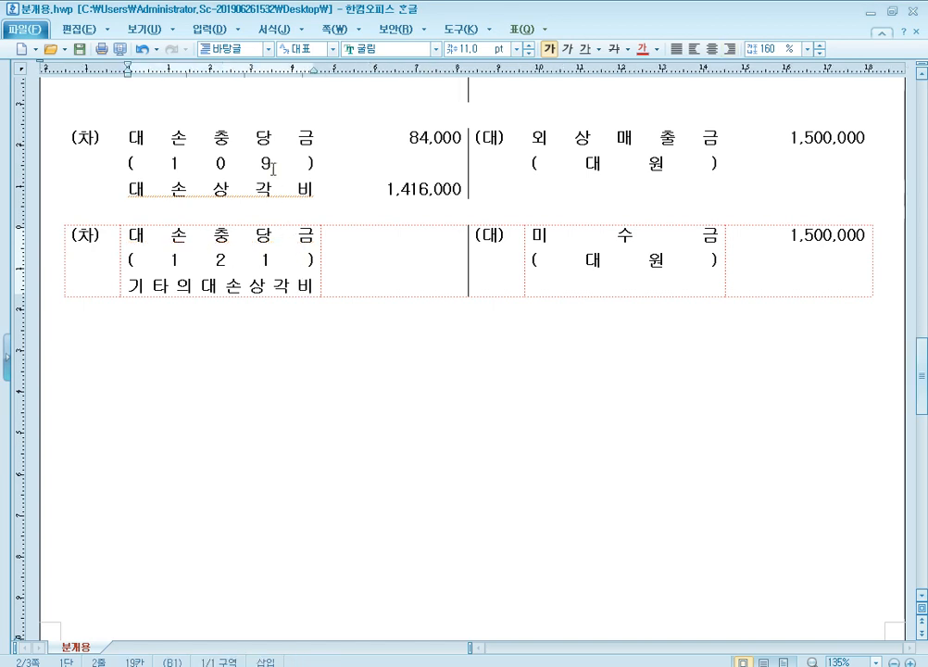
click(309, 252)
click(585, 138)
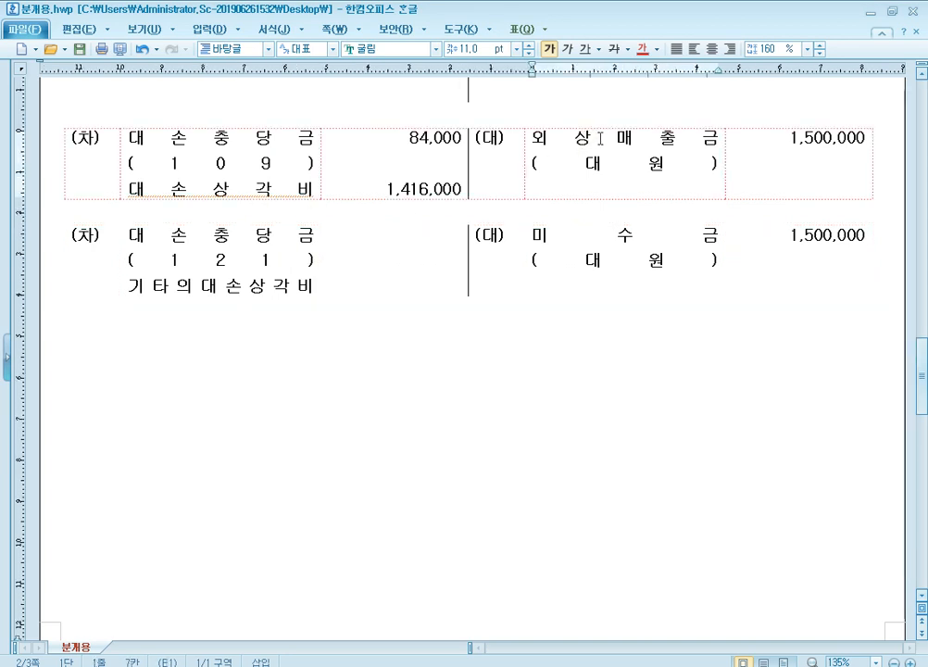
click(600, 139)
click(260, 188)
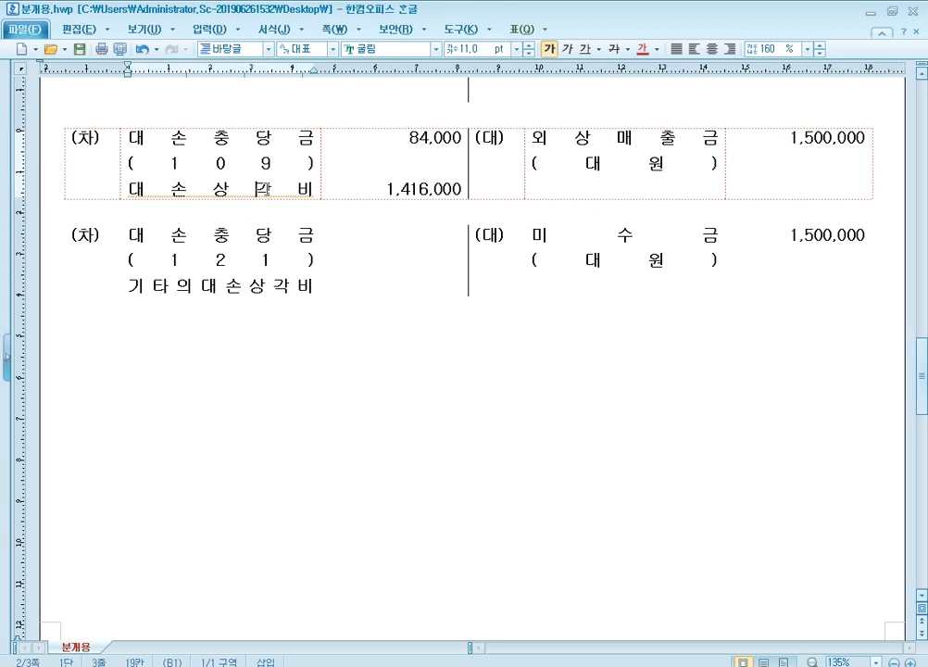
click(605, 237)
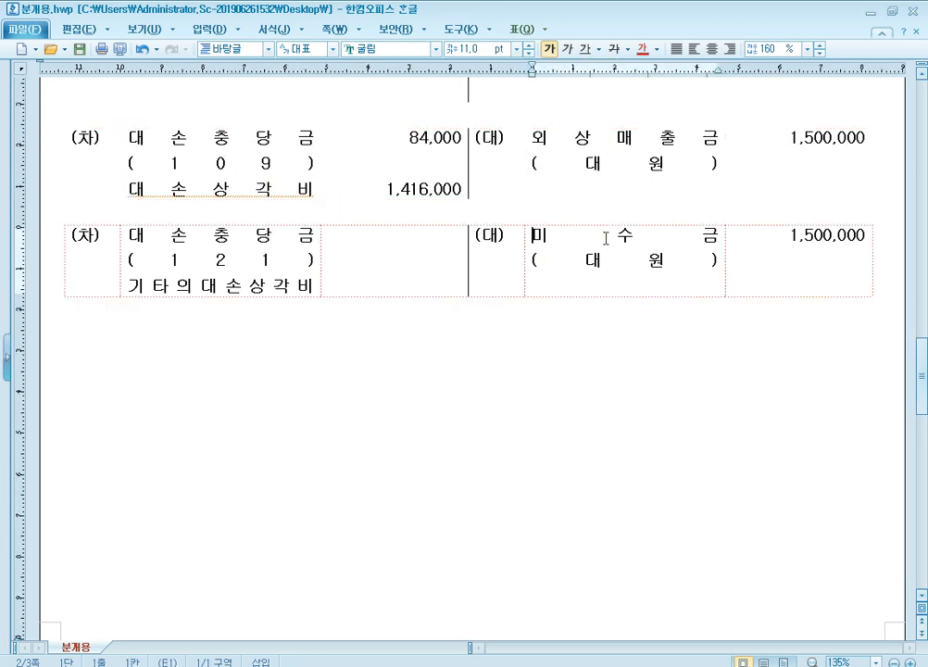
click(611, 238)
click(277, 286)
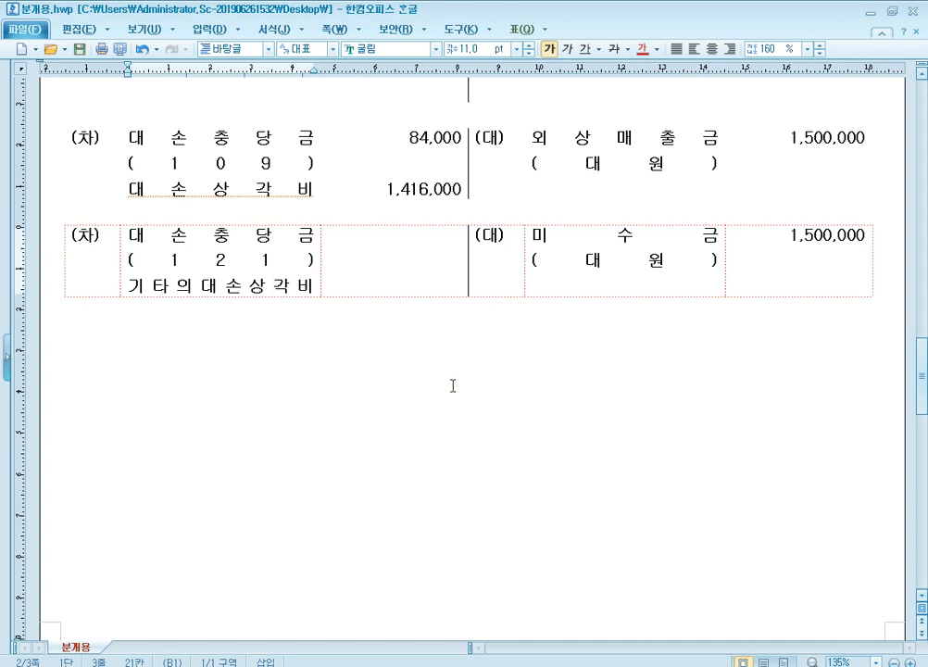
Step: Switch to KcLep, open the 합계잔액시산표 for October 31, and examine the 대손충당금 rows around 외상매출금, 받을어음 and 미수금
key(alt+Tab)
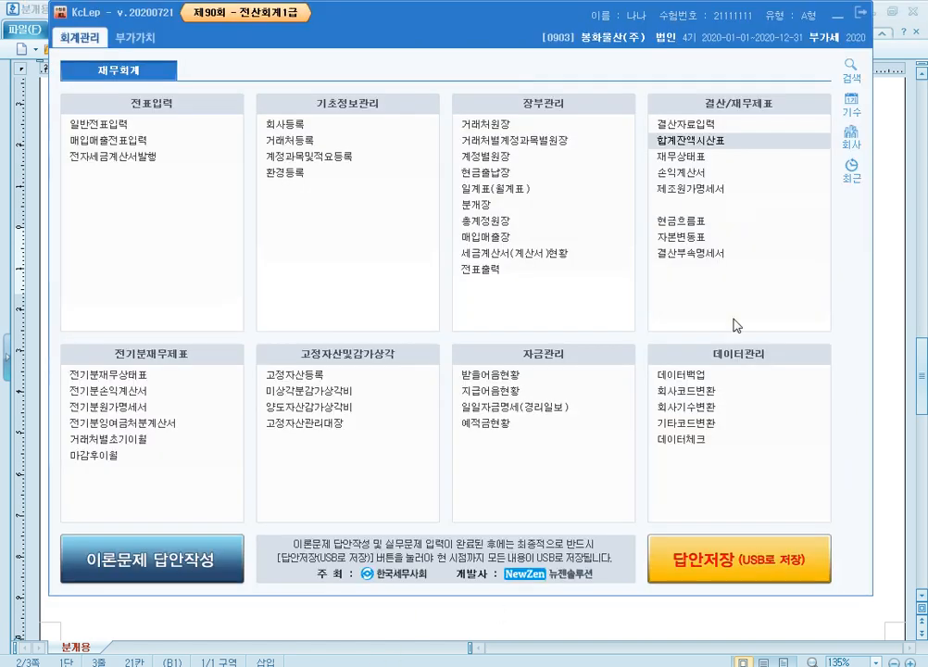
click(711, 143)
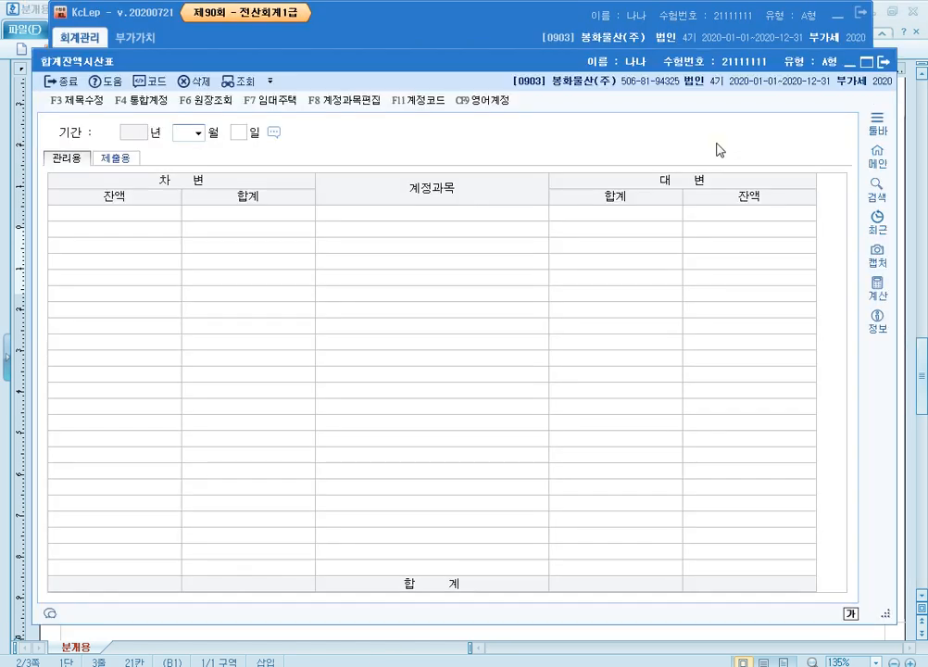
text(10)
key(Return)
key(Return)
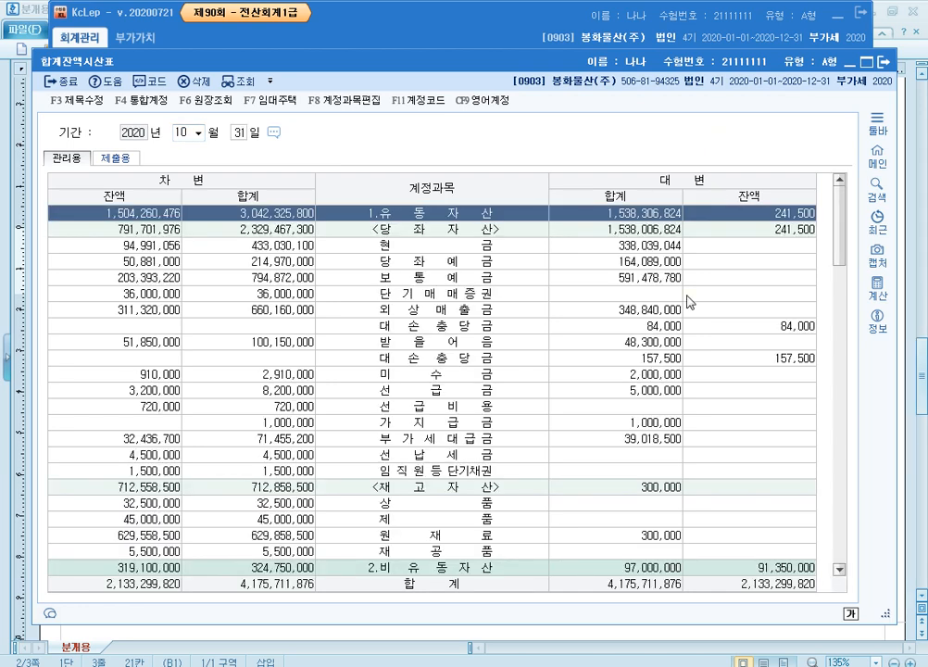
scroll(441, 379, down, 1)
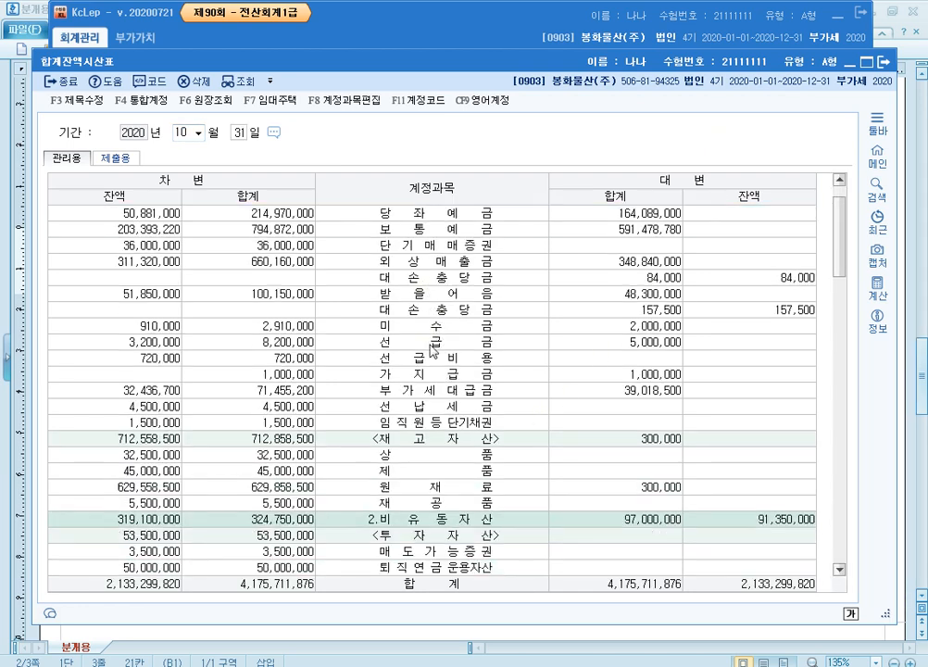
scroll(438, 361, up, 1)
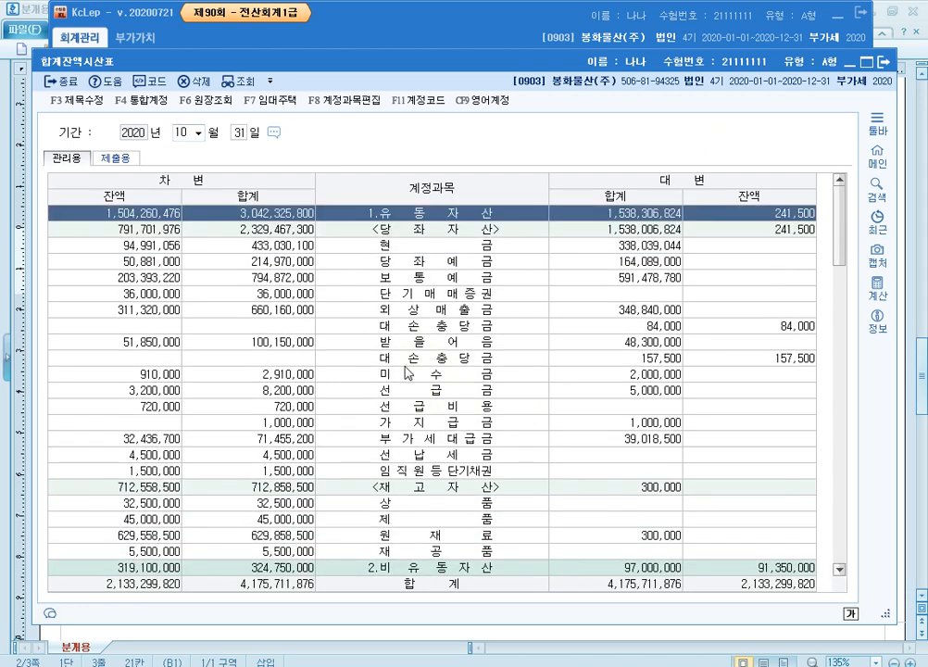